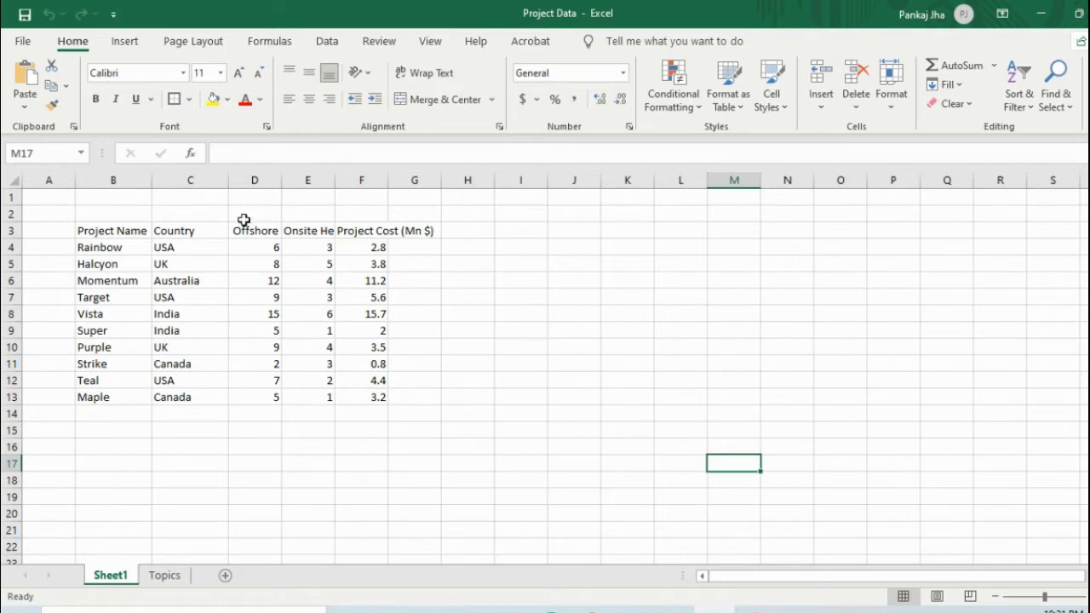
# Examine the cell references in row 2 and the full text of the Offshore, Onsite and Project Cost headers in row 3.
pyautogui.click(187, 214)
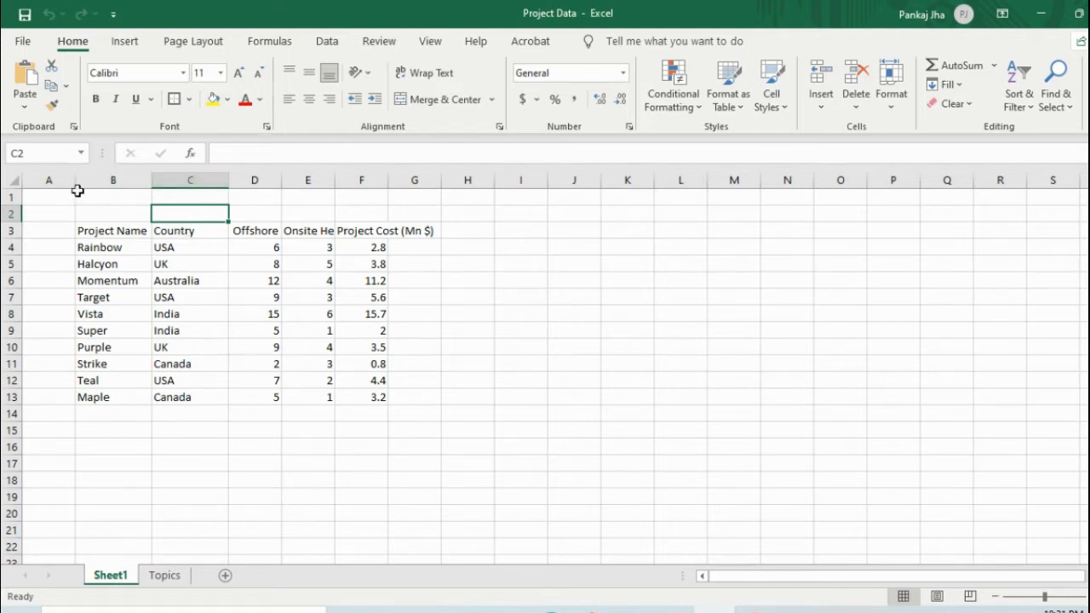
pyautogui.click(259, 210)
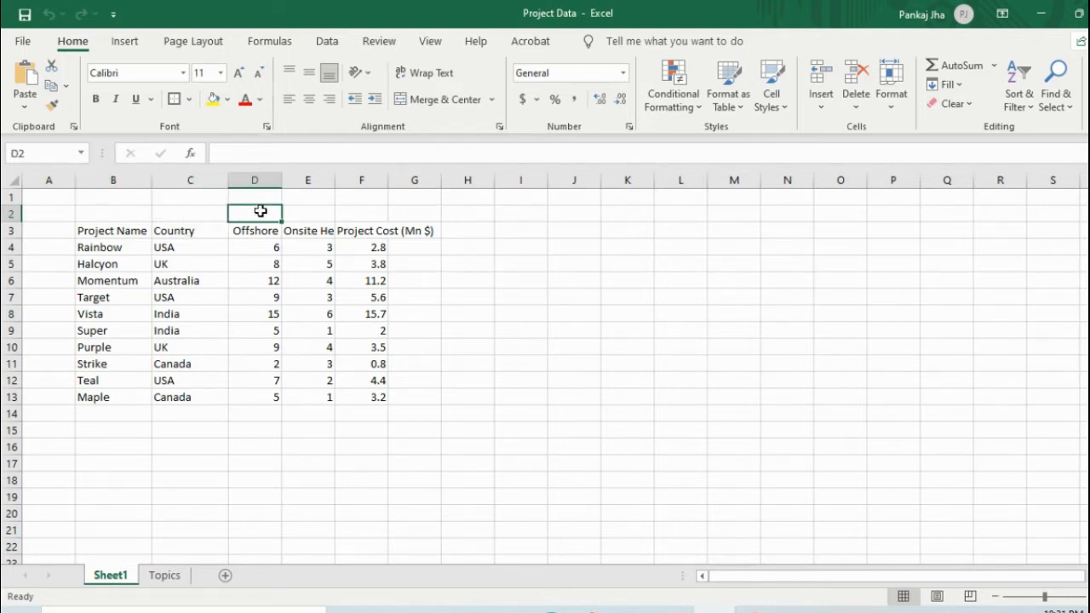
pyautogui.click(312, 216)
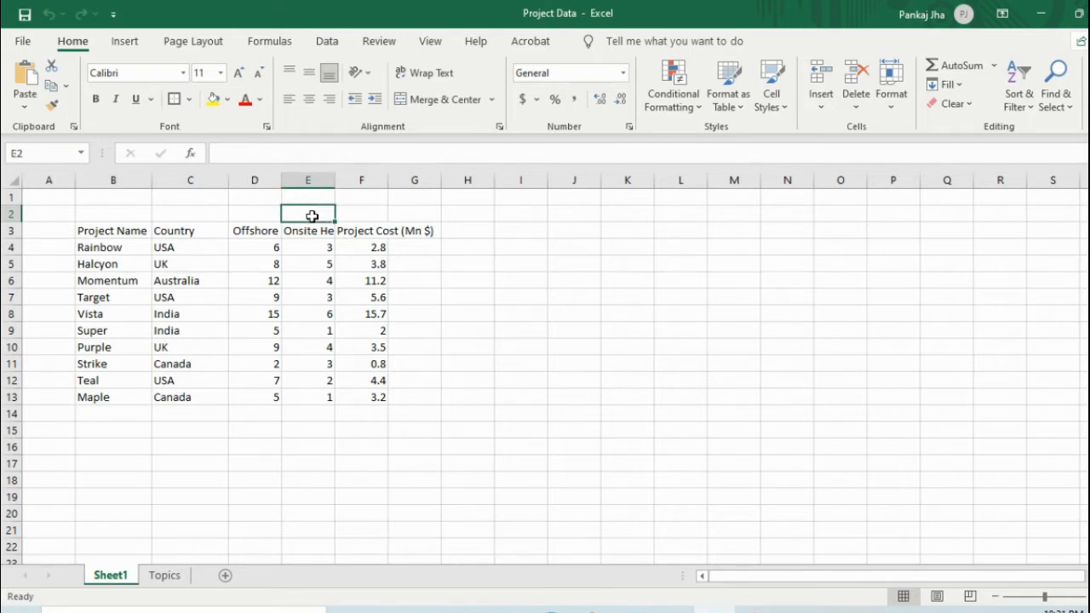
pyautogui.click(255, 214)
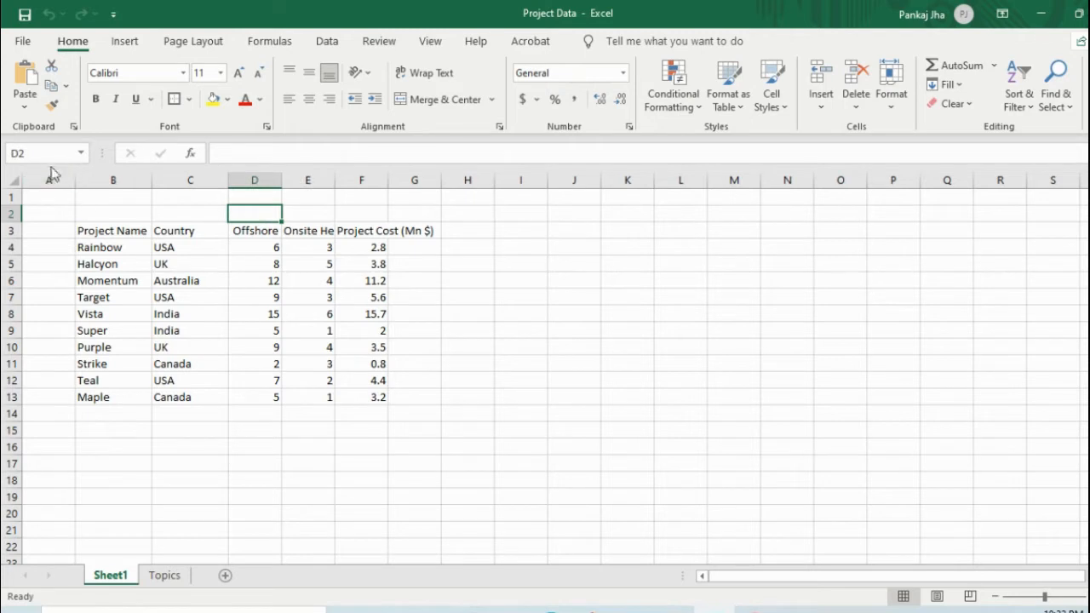
pyautogui.click(299, 214)
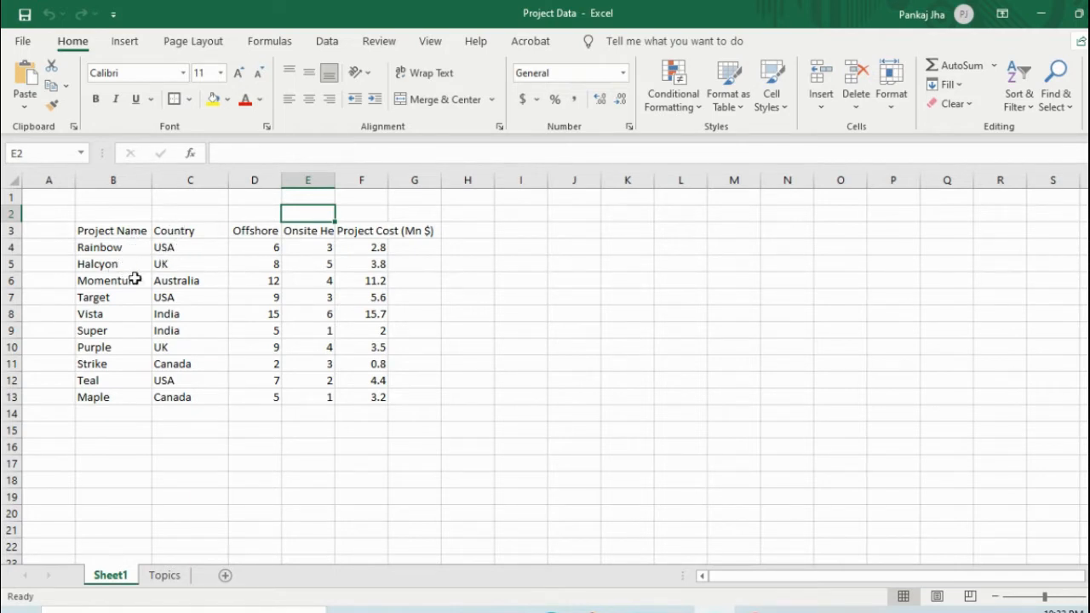
pyautogui.click(257, 232)
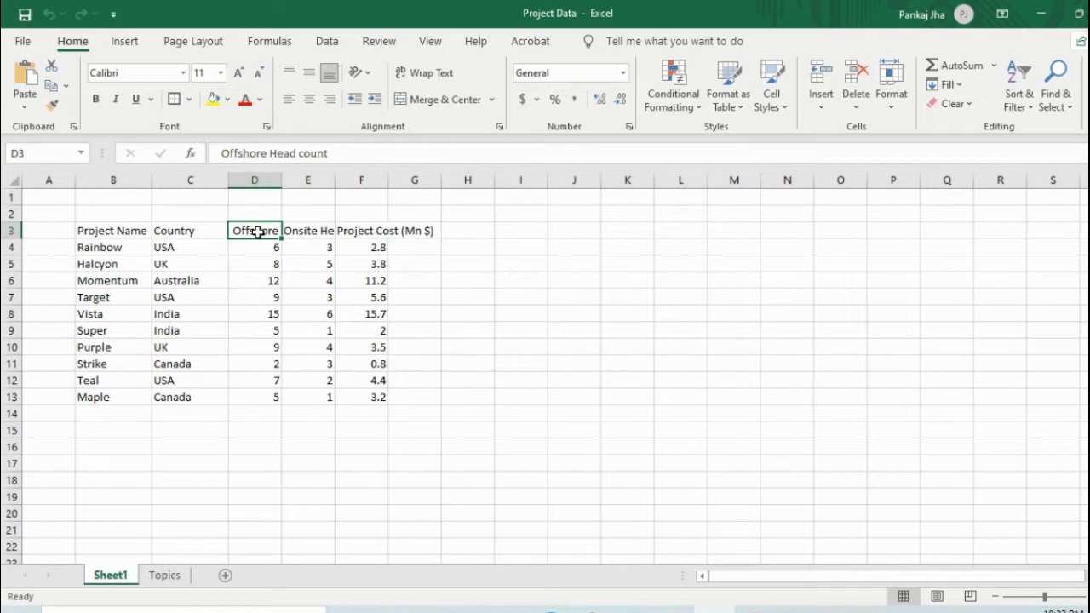
pyautogui.click(307, 232)
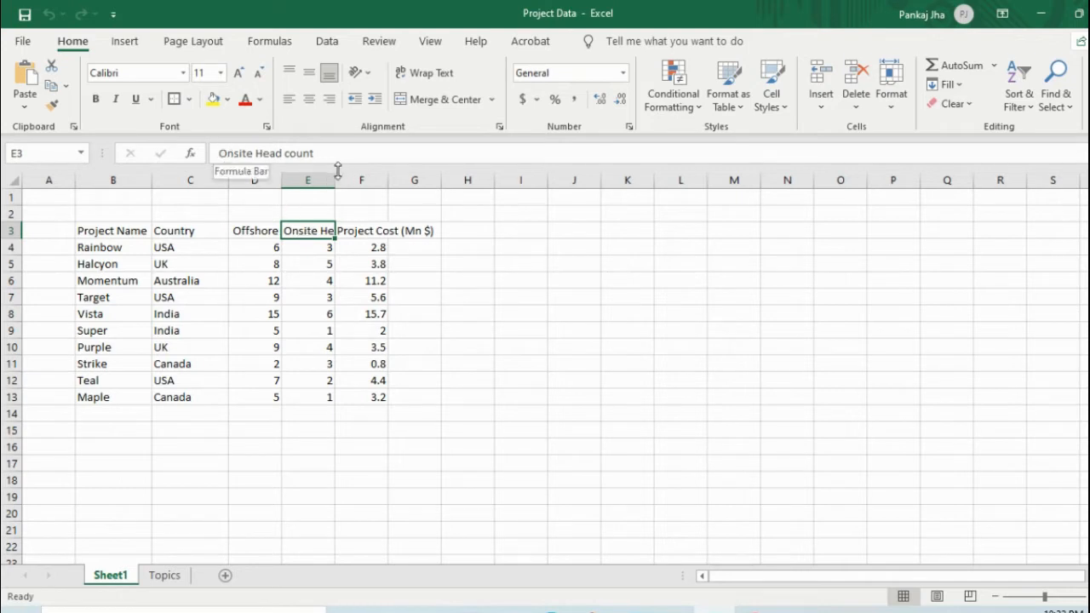
pyautogui.click(359, 232)
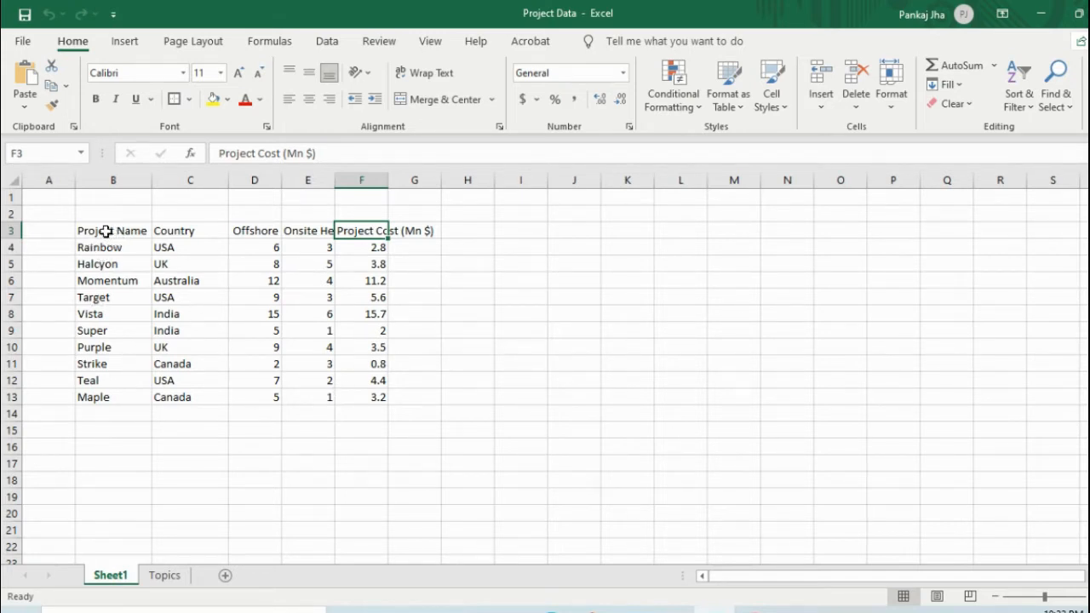
# Apply All Borders and Thick Outside Borders to the project table in B3:F13.
pyautogui.moveTo(105, 229); pyautogui.dragTo(354, 392)
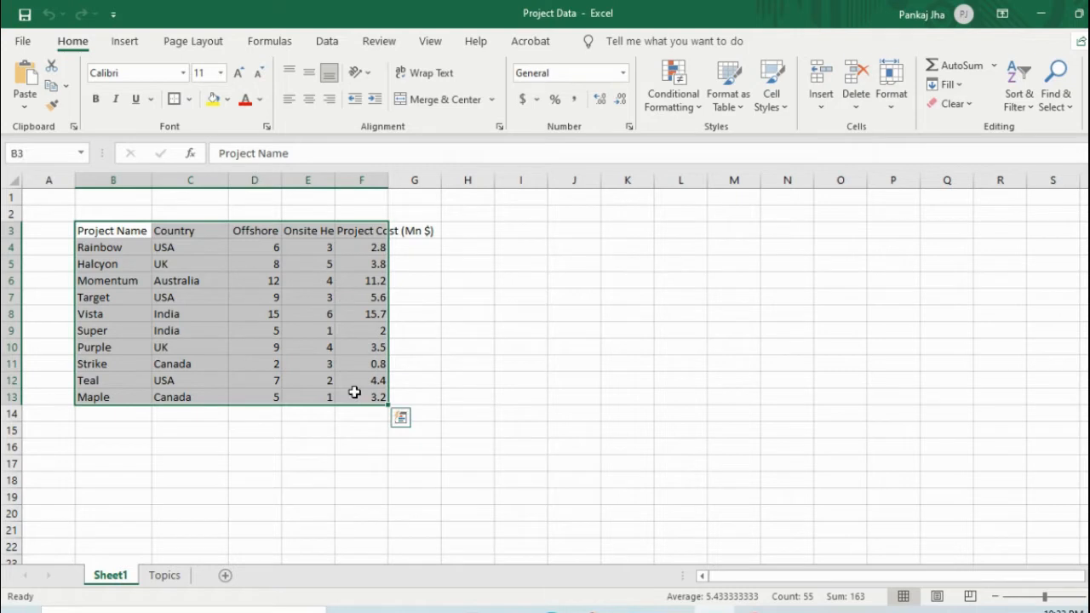
pyautogui.click(189, 100)
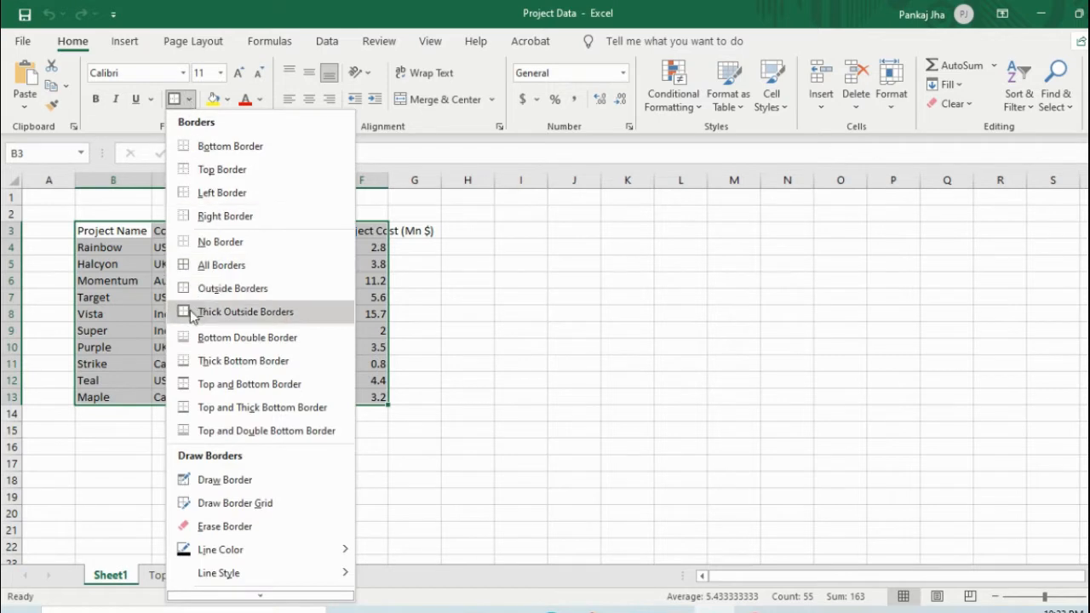
pyautogui.click(221, 265)
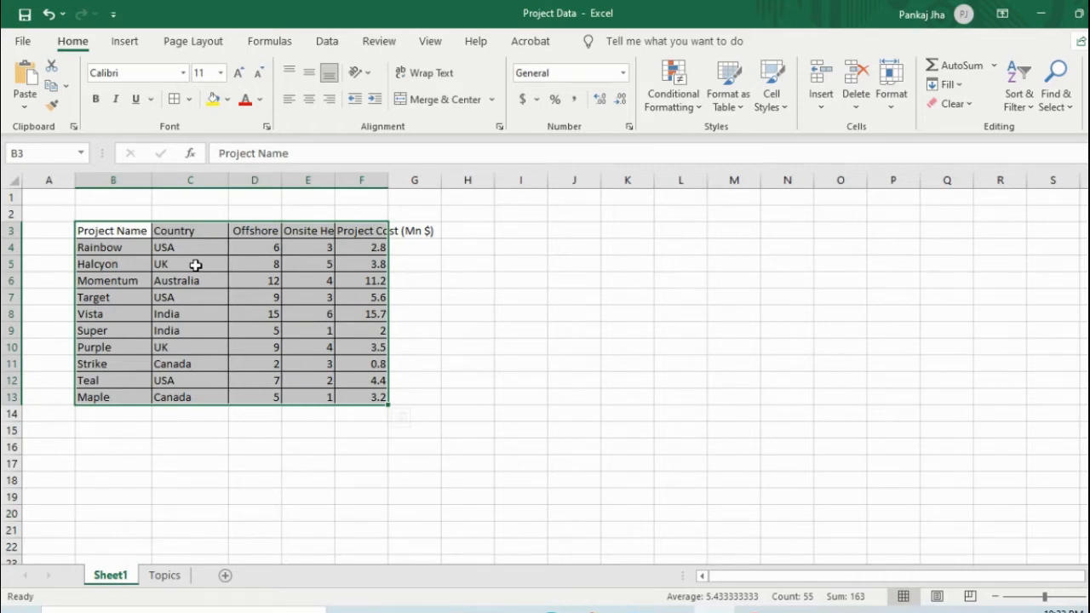
pyautogui.click(189, 99)
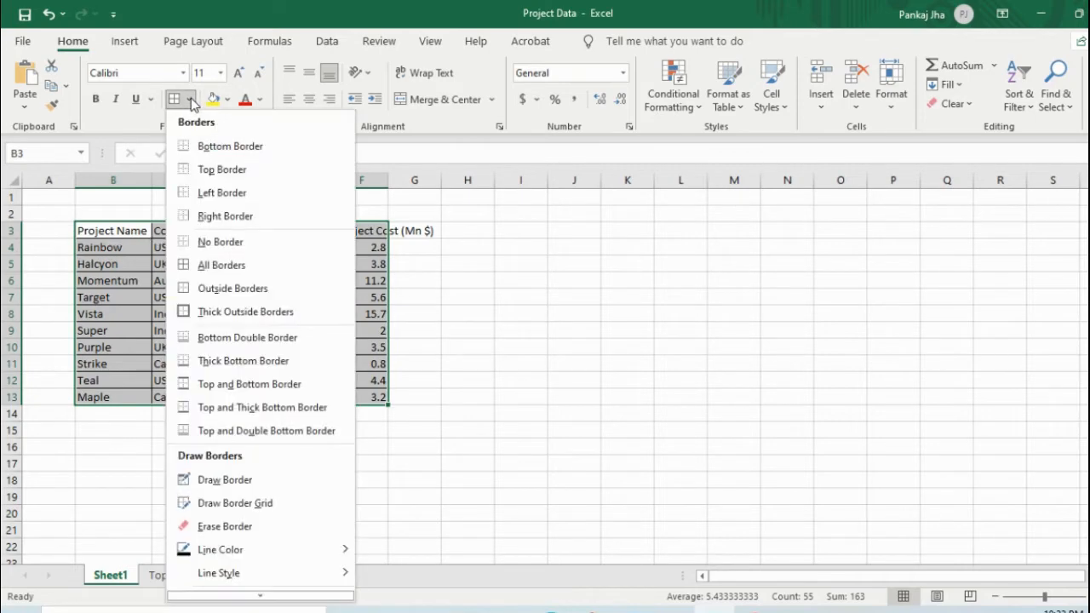
pyautogui.click(212, 313)
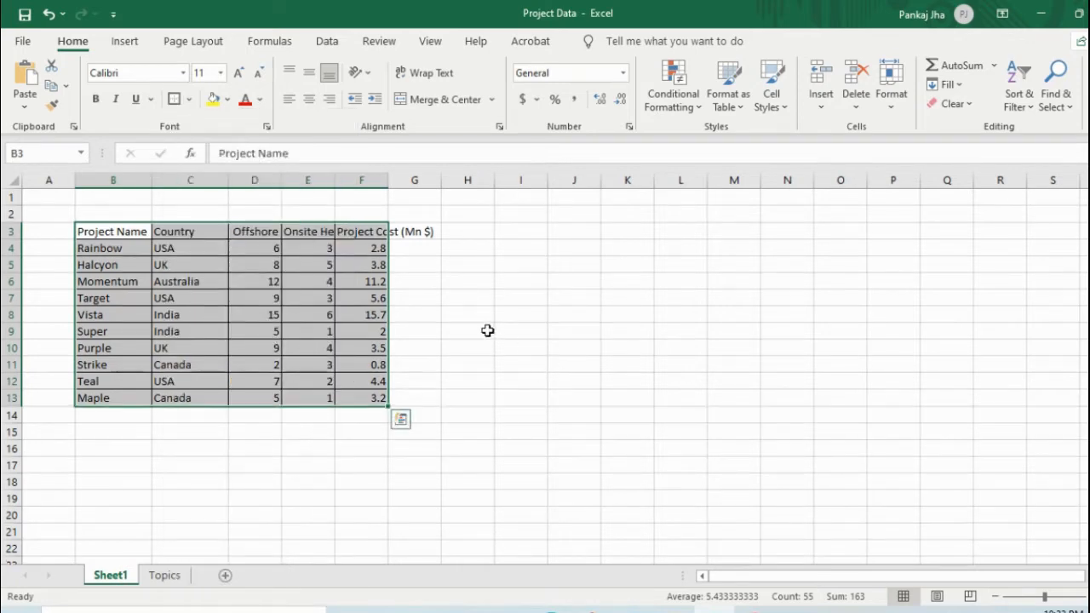
pyautogui.click(488, 330)
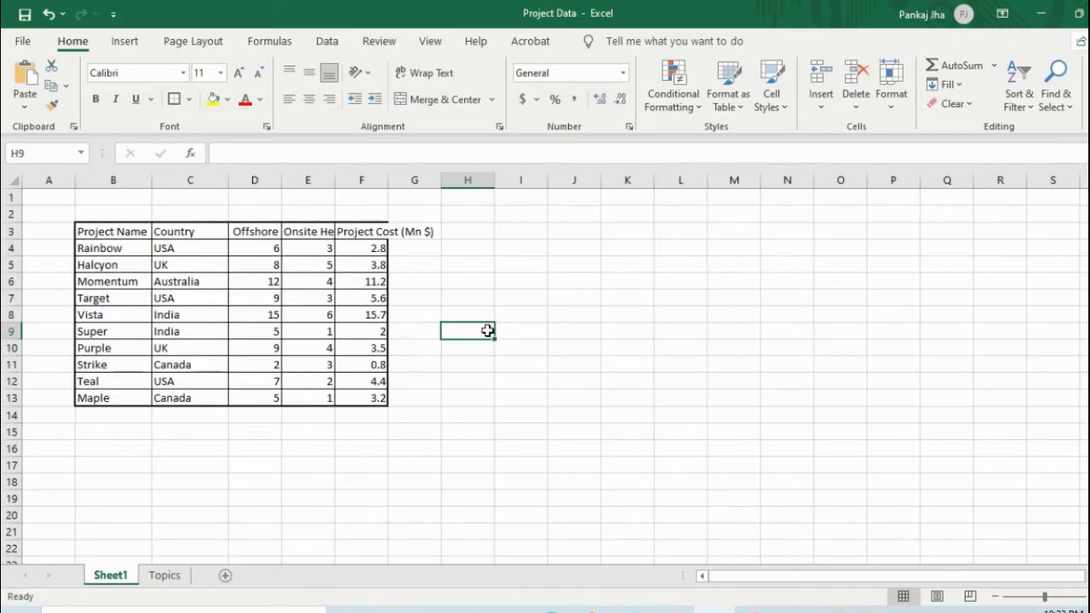
# On the Topics sheet, colour the "Column, Row, Cell" bullet text green.
pyautogui.click(161, 577)
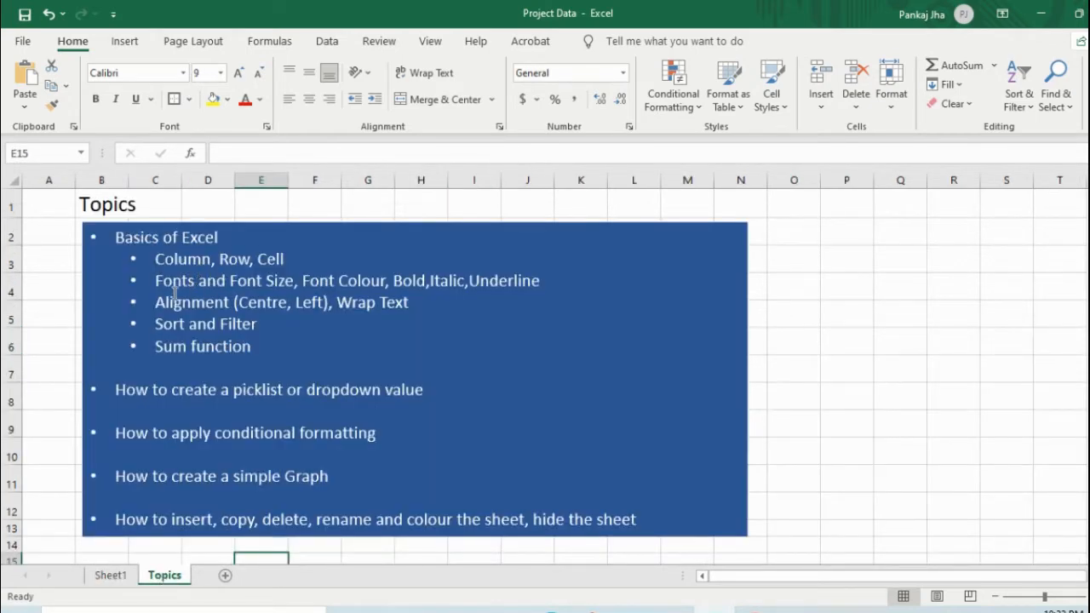
pyautogui.moveTo(157, 261); pyautogui.dragTo(304, 263)
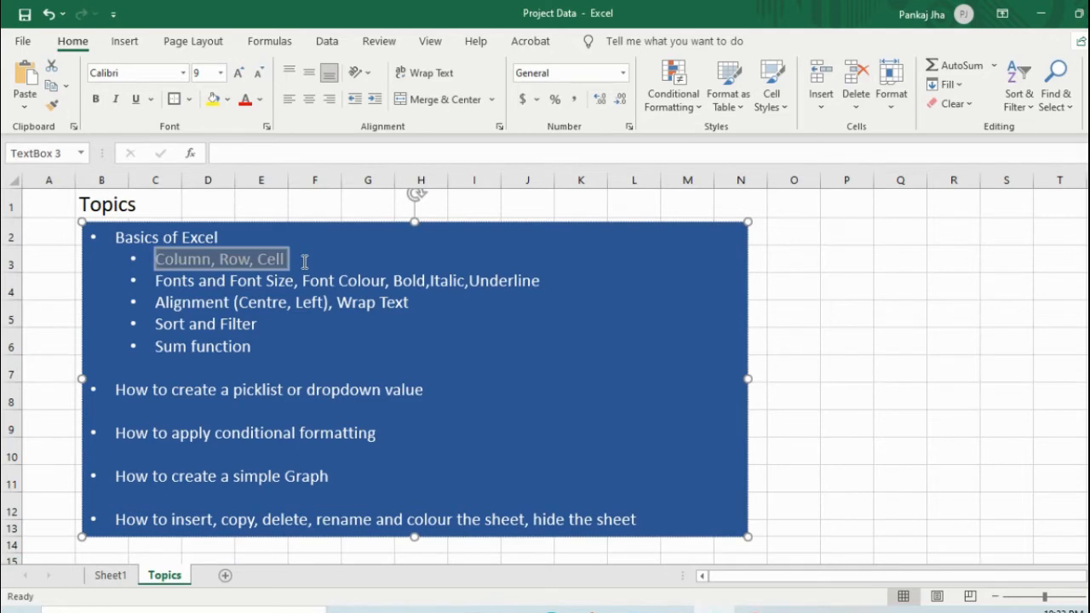
pyautogui.click(261, 100)
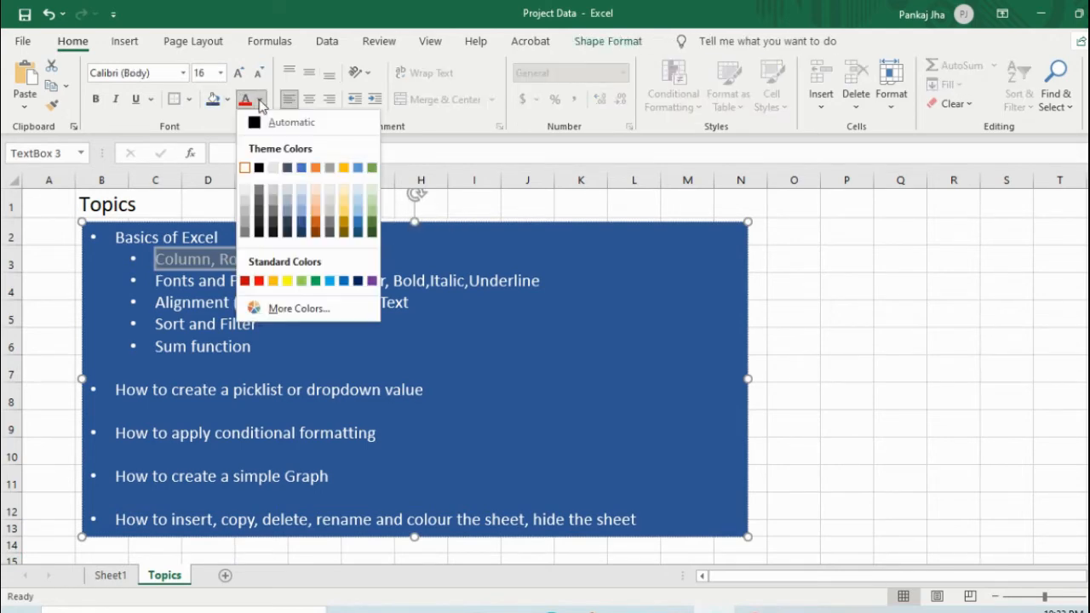
pyautogui.click(315, 281)
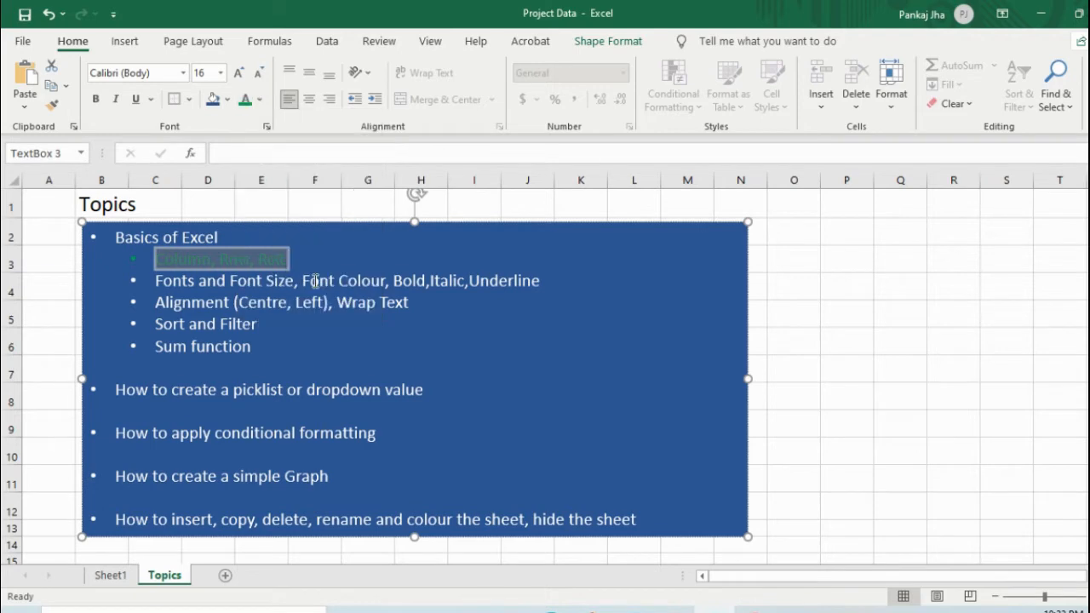
pyautogui.click(284, 202)
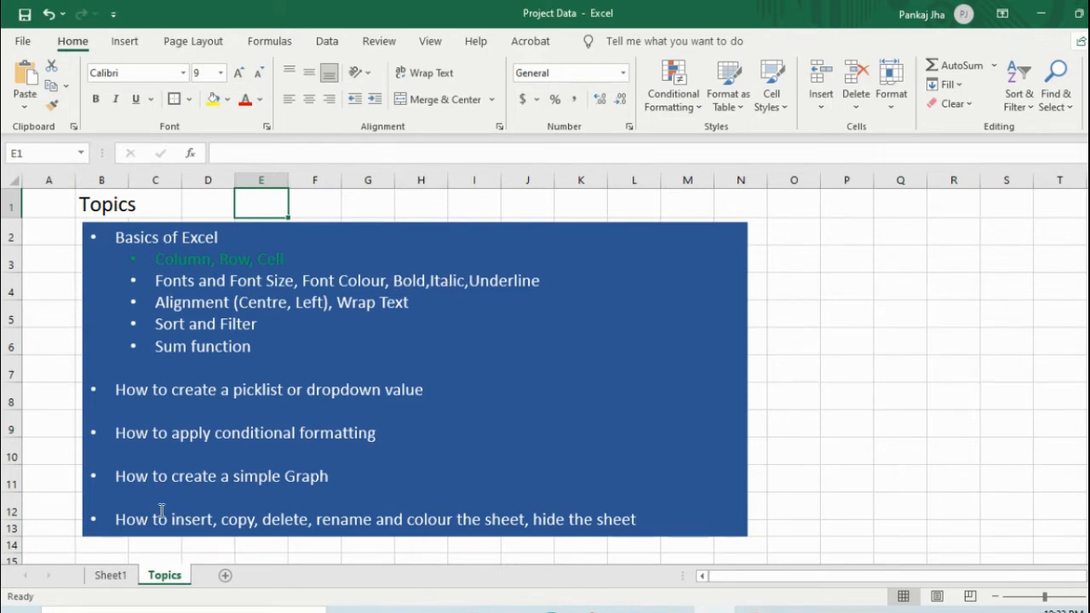
# On Sheet1, set the font size of the numeric values in D4:F13 to 12.
pyautogui.click(111, 577)
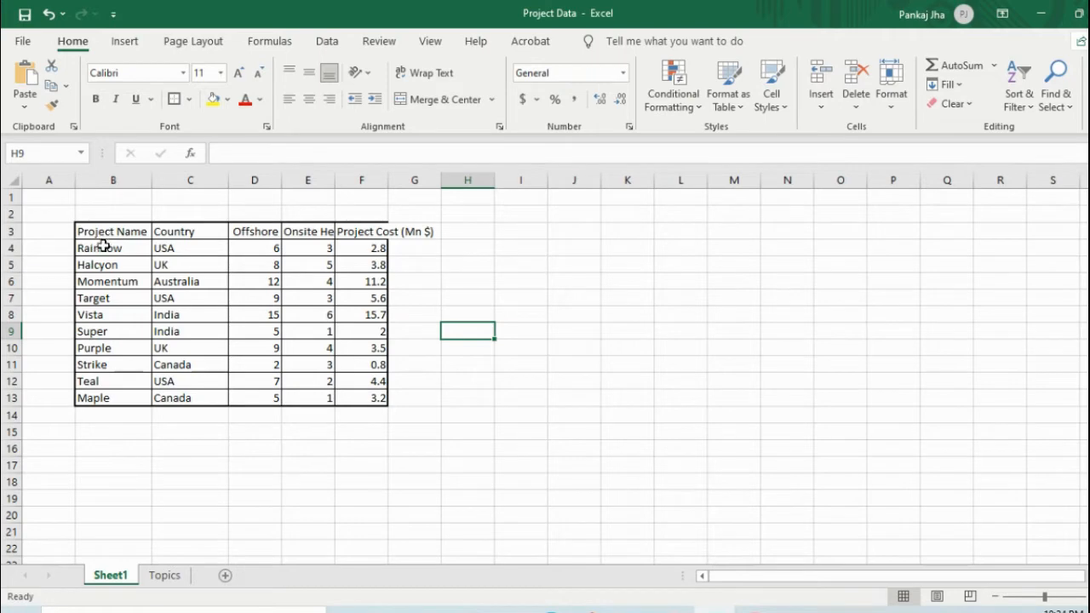
pyautogui.moveTo(255, 248); pyautogui.dragTo(361, 388)
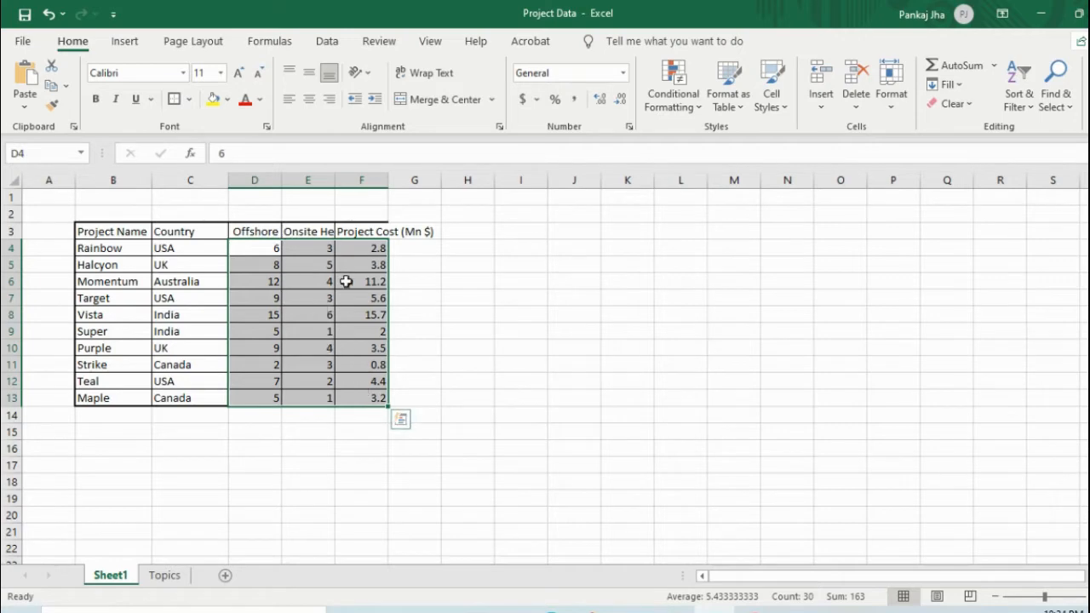
pyautogui.click(264, 253)
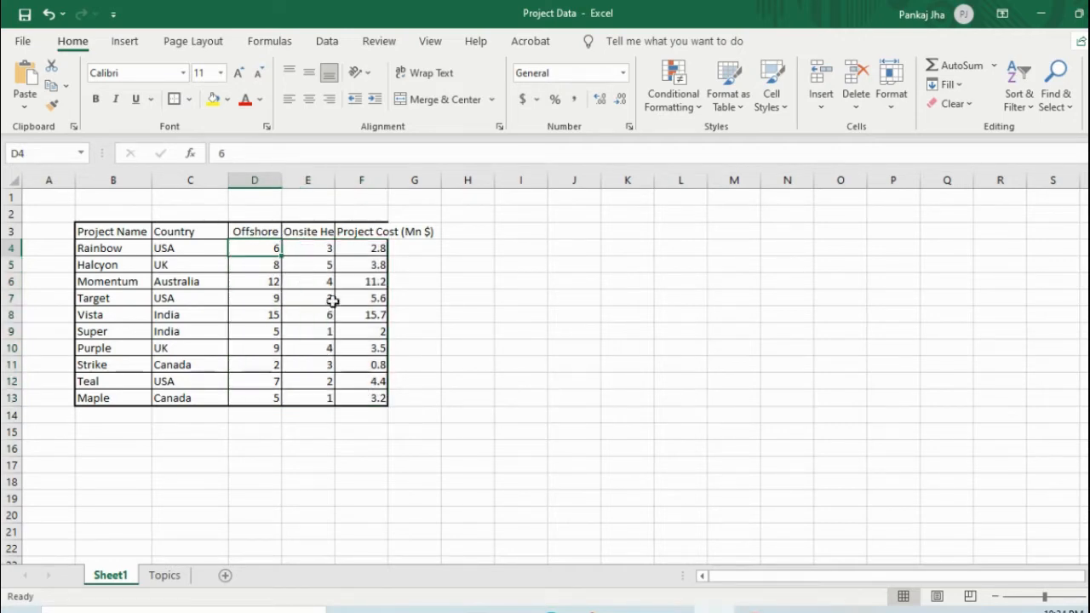
pyautogui.click(423, 317)
pyautogui.moveTo(264, 246); pyautogui.dragTo(370, 397)
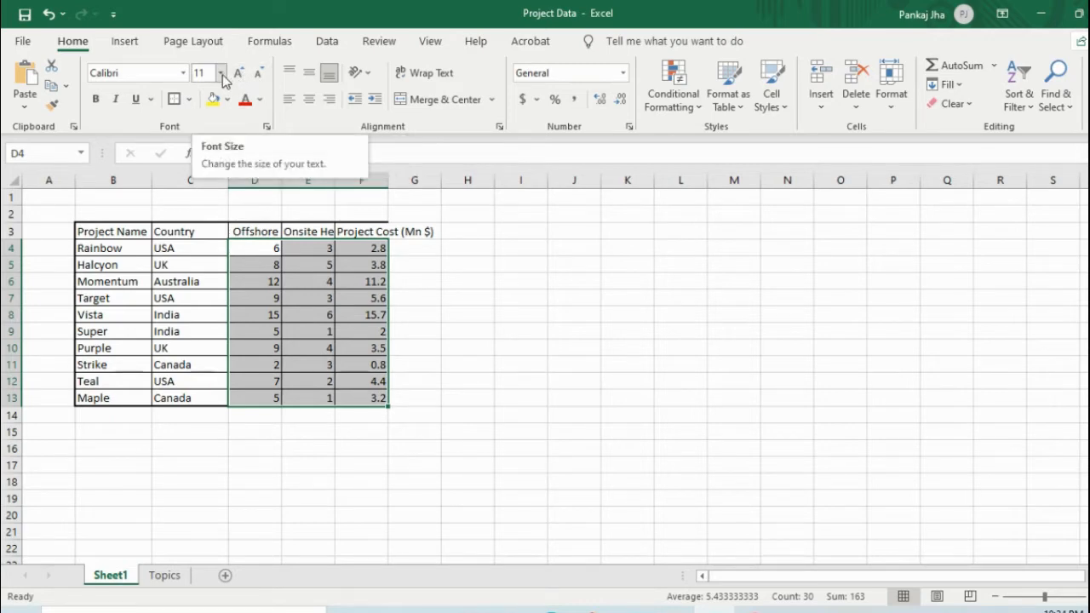
pyautogui.click(221, 75)
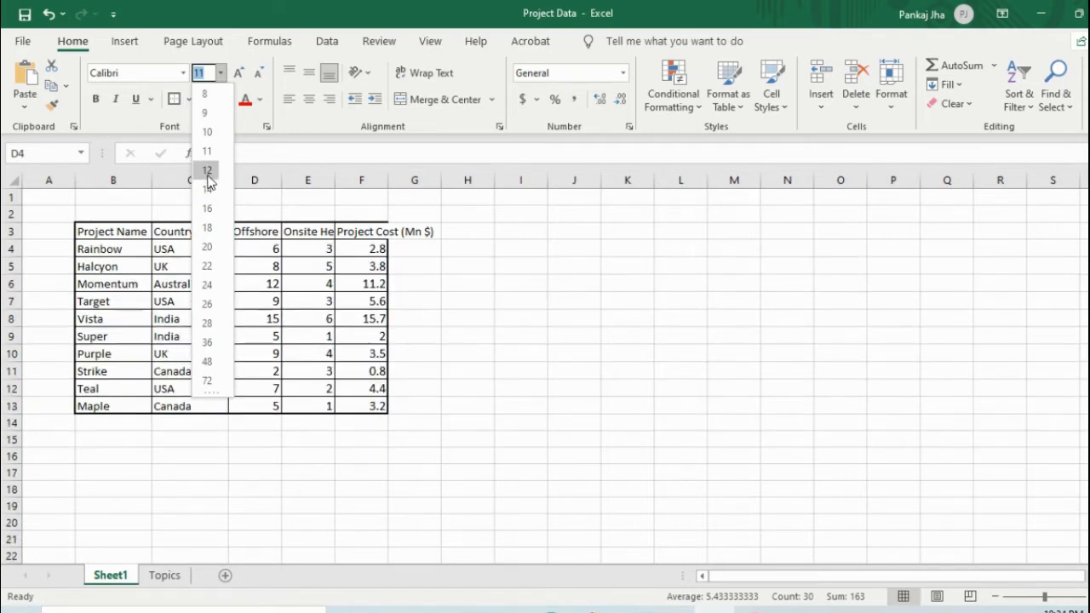
pyautogui.click(207, 170)
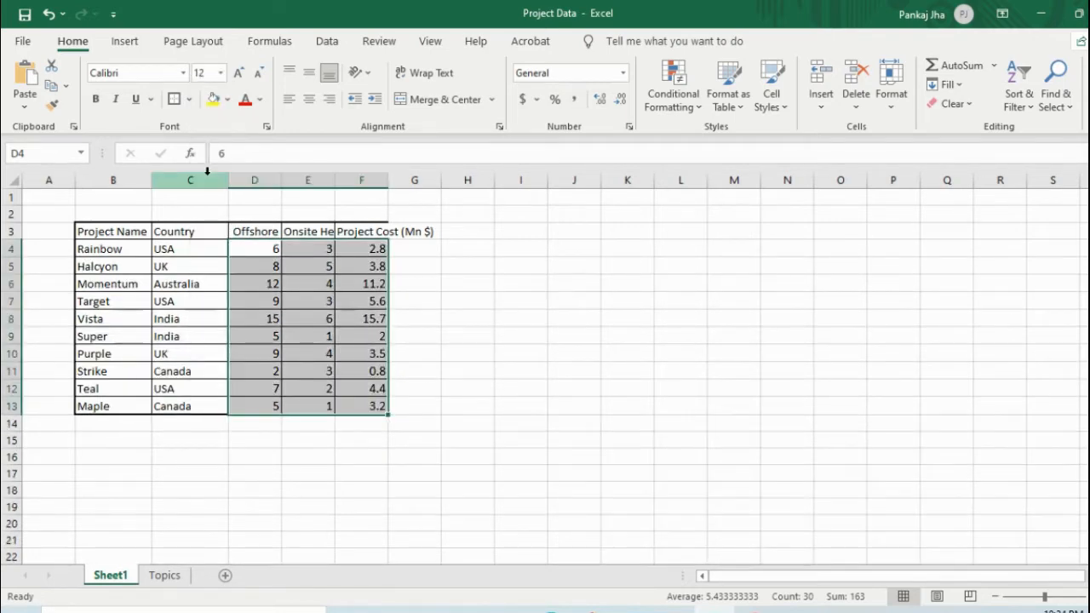
# Decrease the font size of D4:F13 stepwise to 10 and increase it back to 12.
pyautogui.click(260, 77)
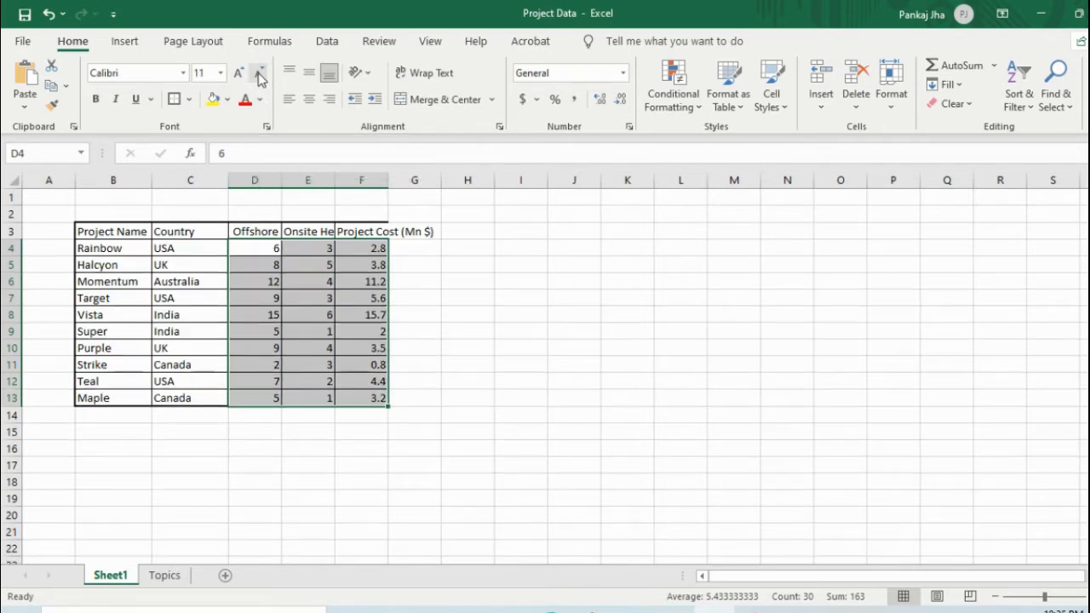
pyautogui.click(260, 77)
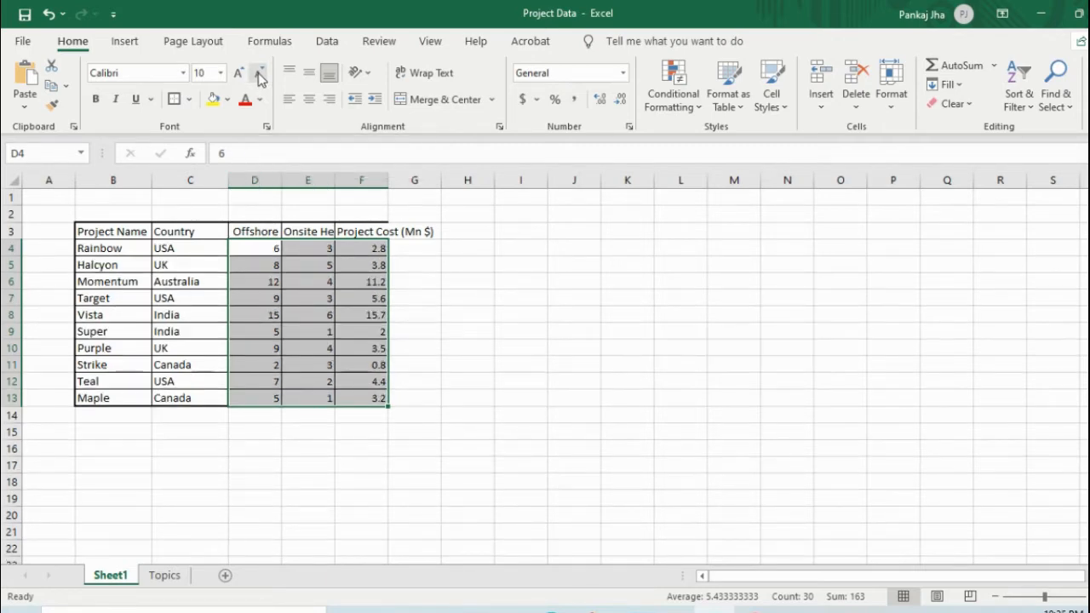
pyautogui.click(239, 74)
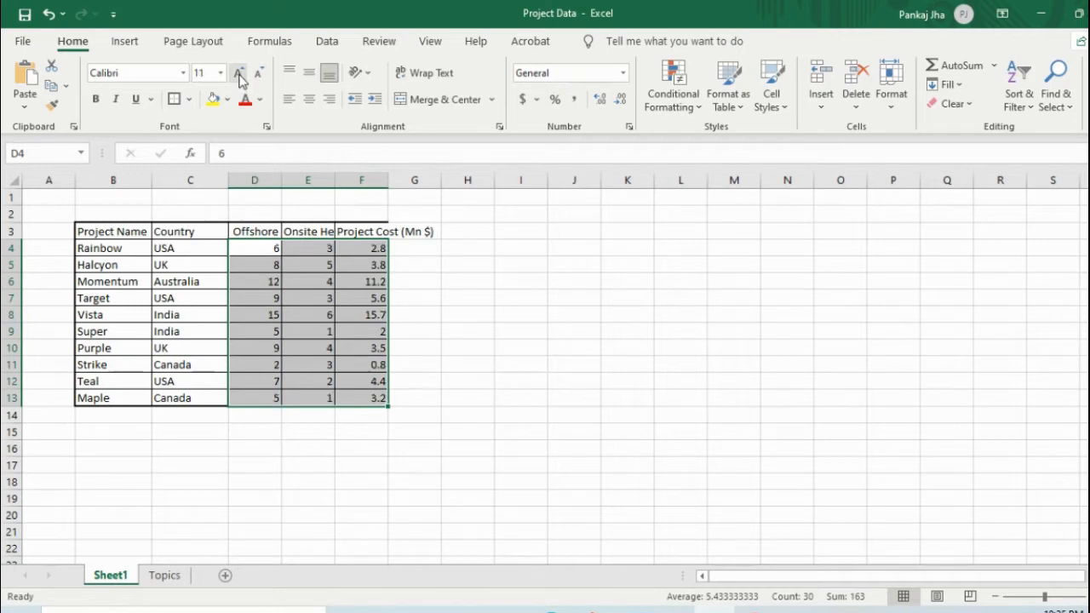
pyautogui.click(239, 74)
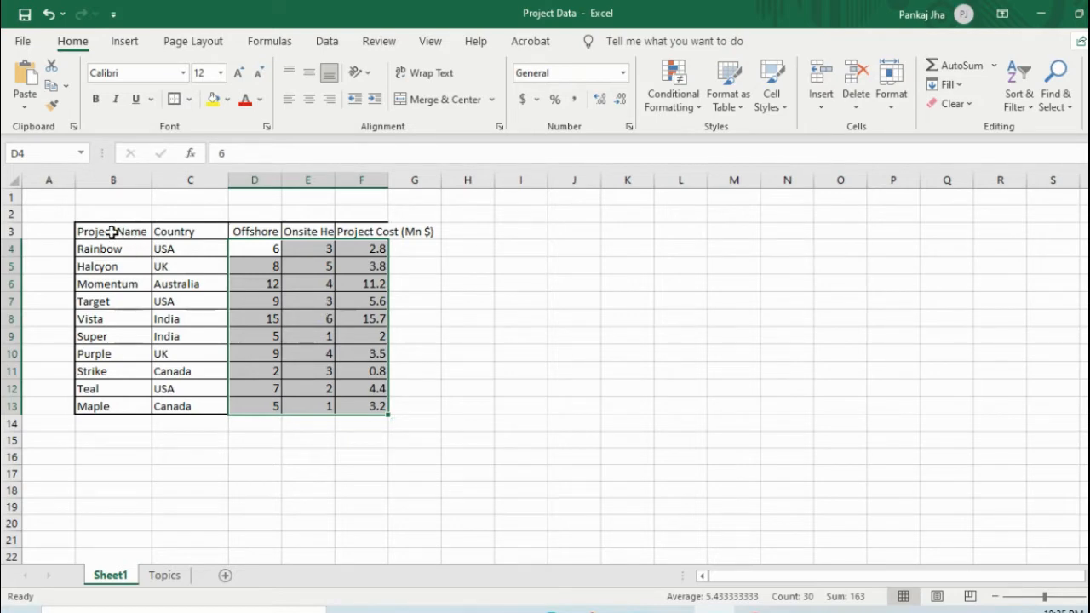
# Change the font of the Project Name and Country columns in B3:C13 to Arial.
pyautogui.click(183, 74)
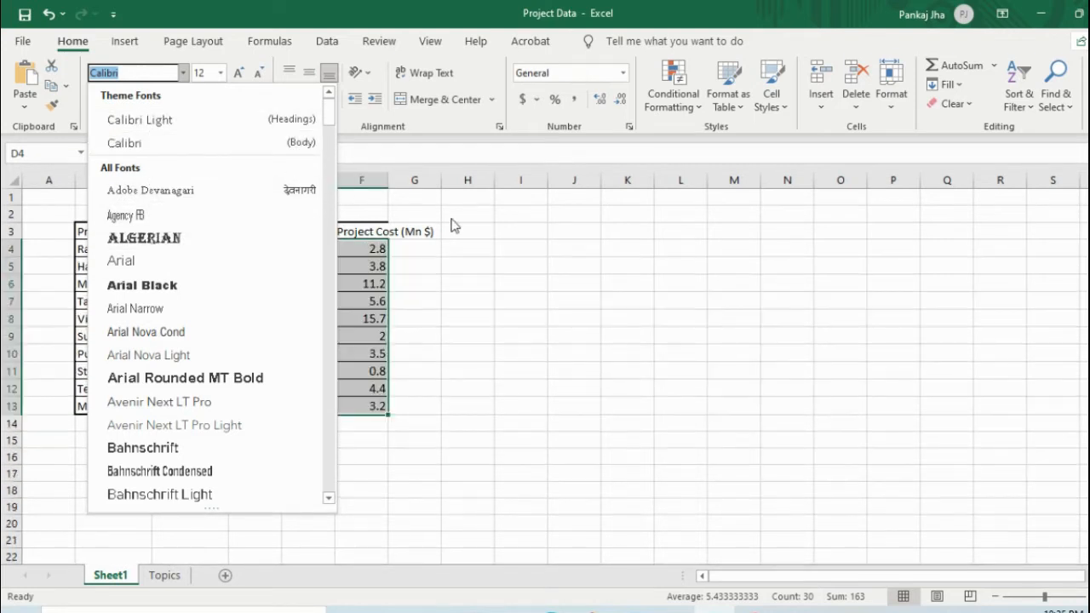
pyautogui.press('Escape')
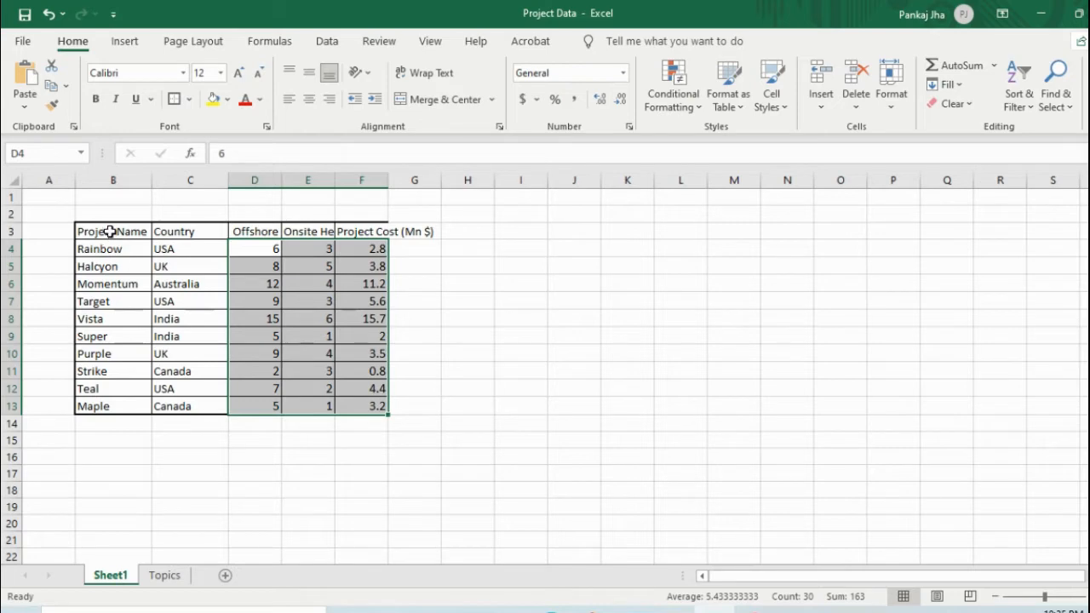
pyautogui.moveTo(110, 231); pyautogui.dragTo(182, 401)
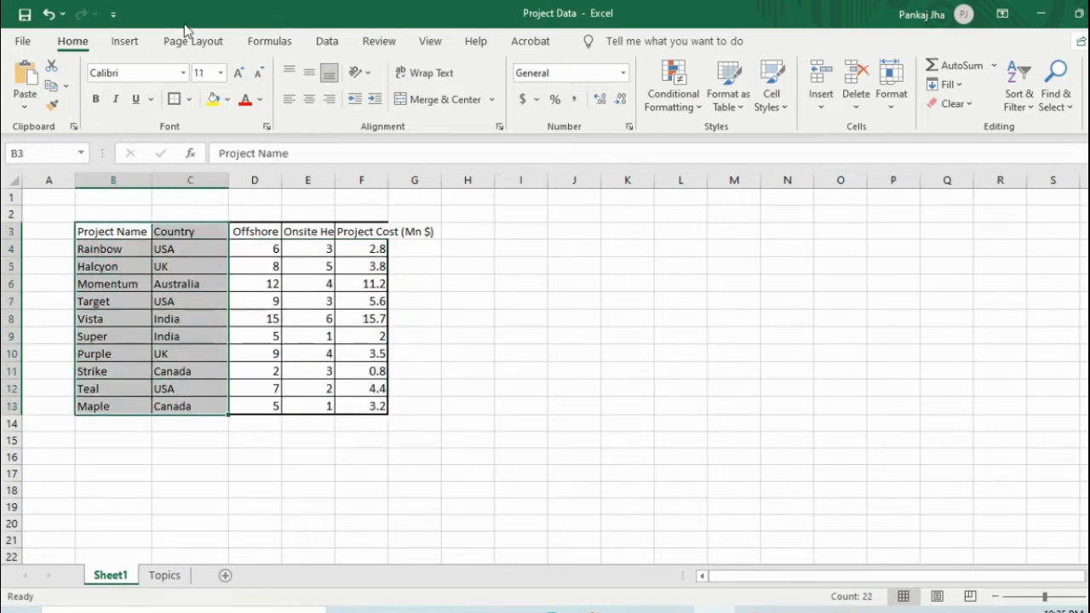
pyautogui.click(182, 73)
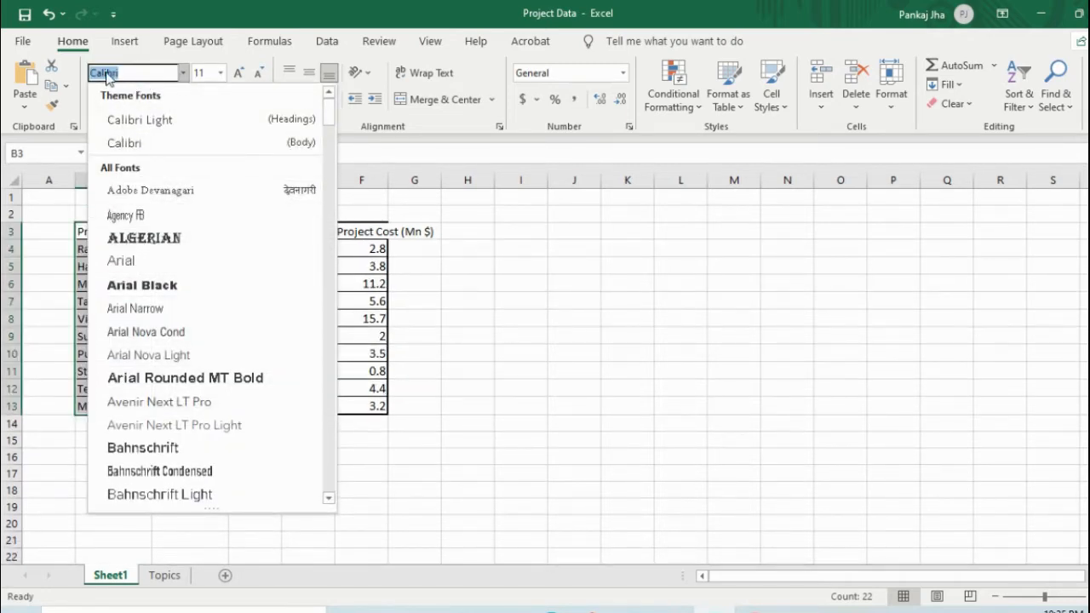
pyautogui.click(126, 265)
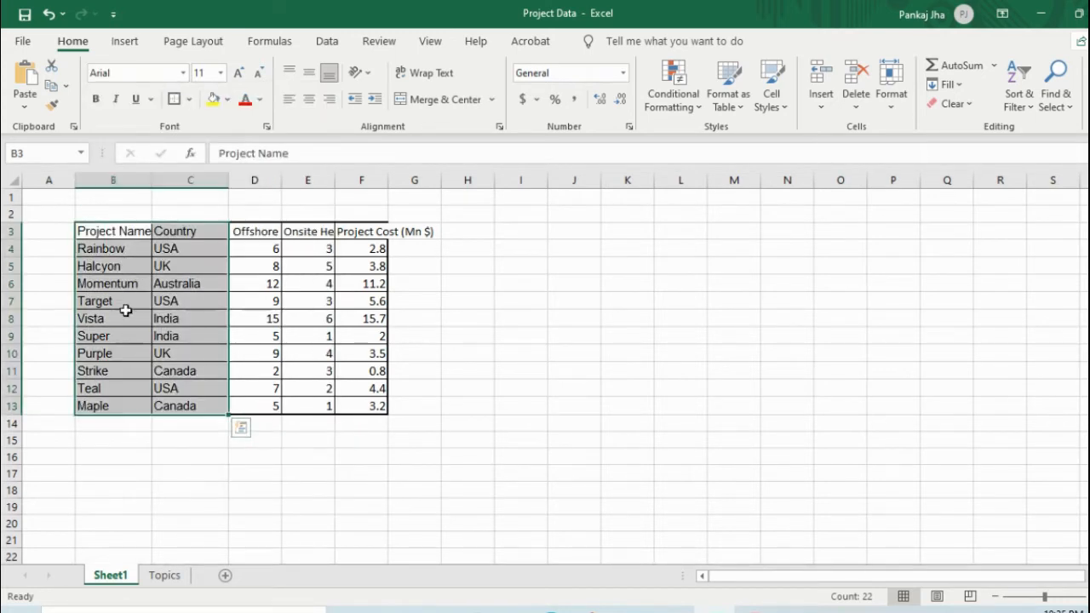
pyautogui.click(122, 442)
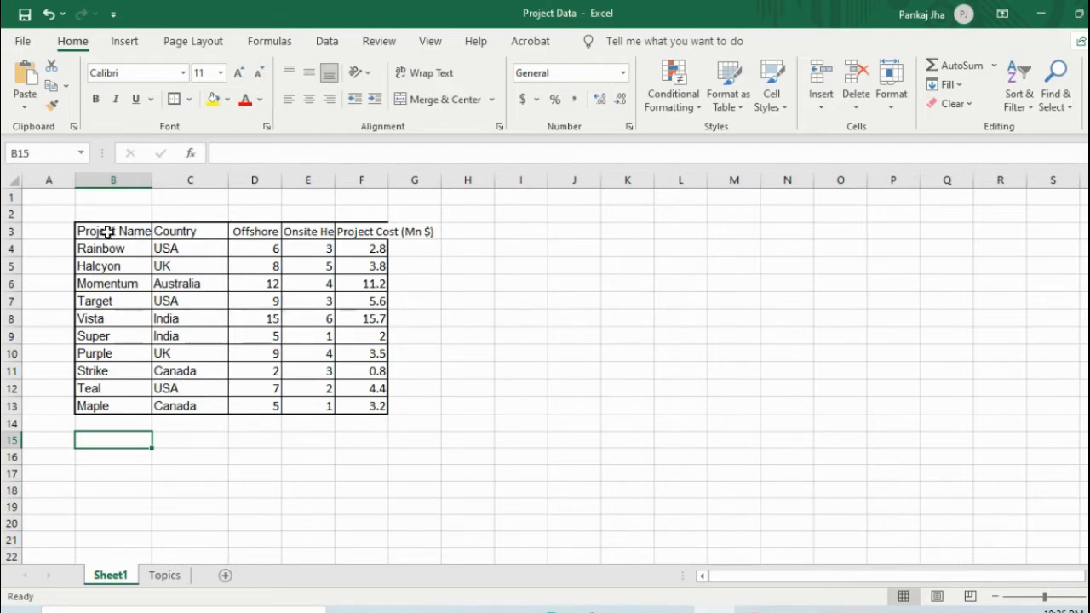
# Fill the table's header row B3:F3 with a dark blue theme colour.
pyautogui.moveTo(108, 230); pyautogui.dragTo(367, 221)
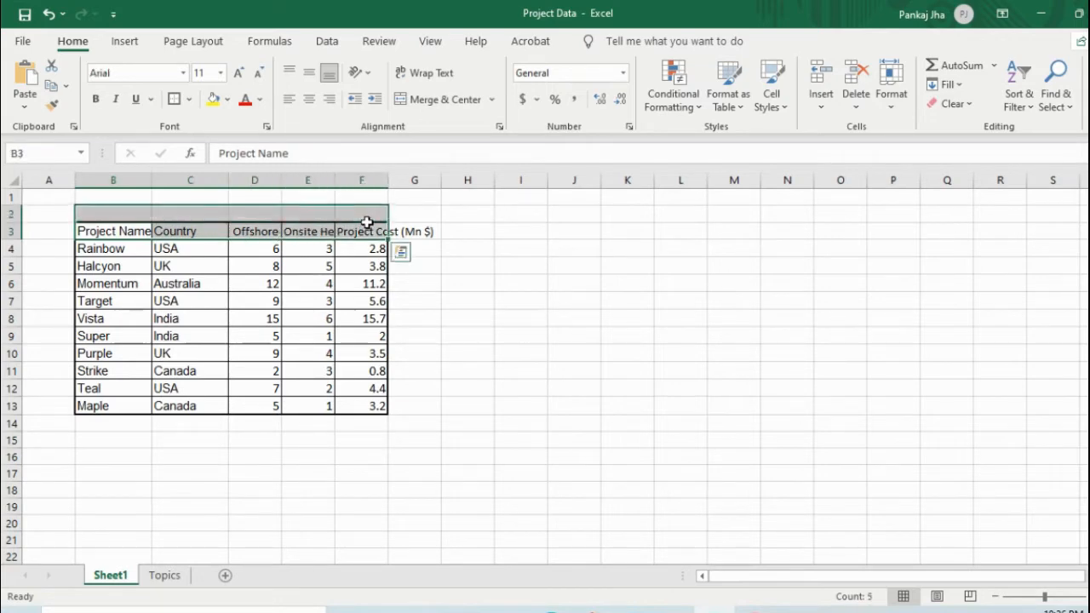
pyautogui.click(52, 265)
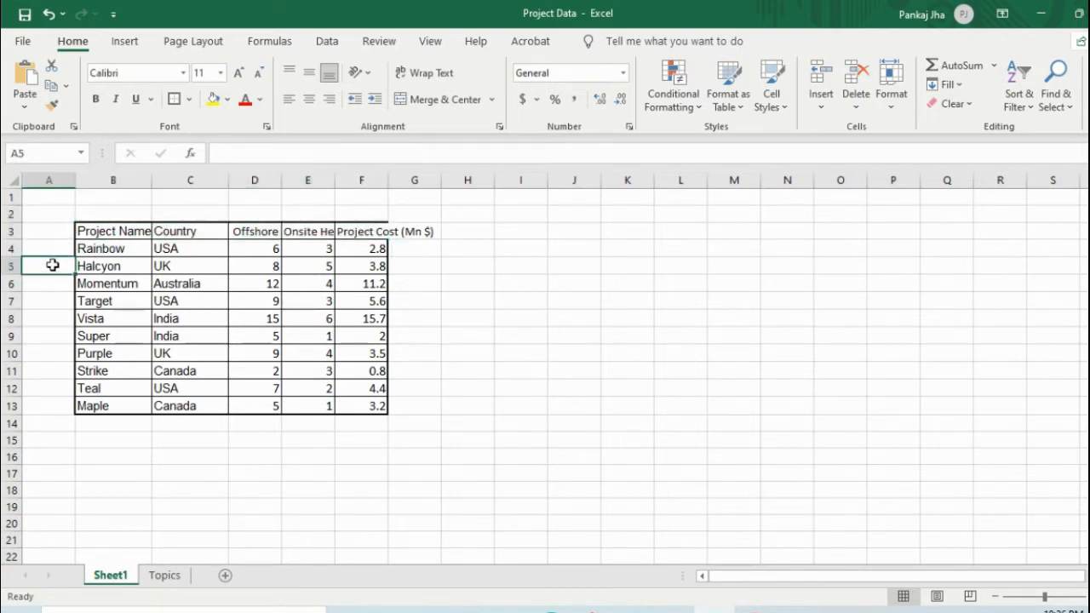
pyautogui.moveTo(92, 231); pyautogui.dragTo(370, 220)
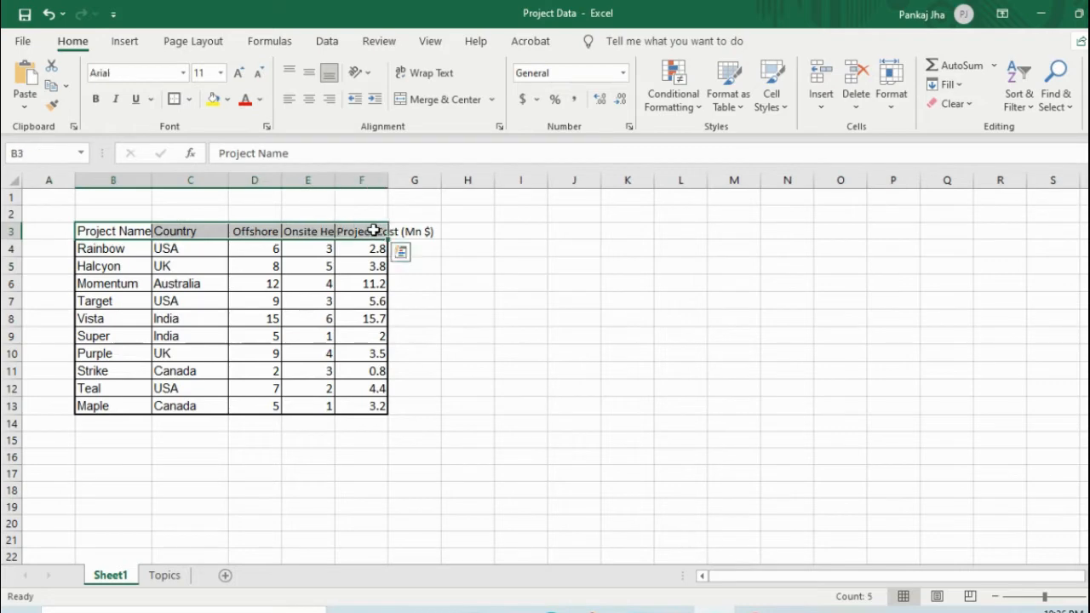
pyautogui.click(228, 100)
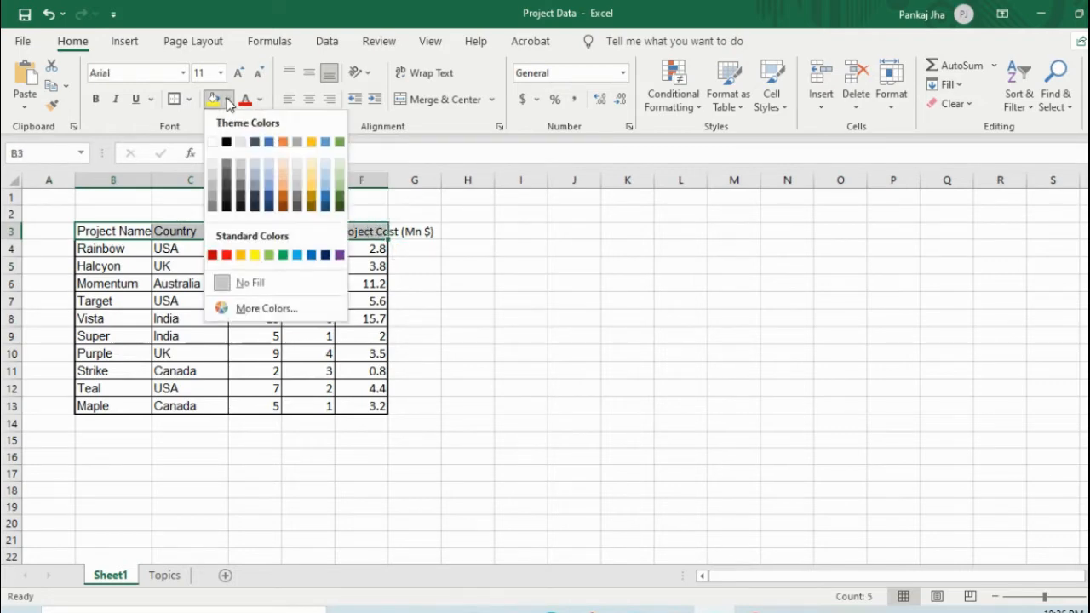
pyautogui.click(271, 201)
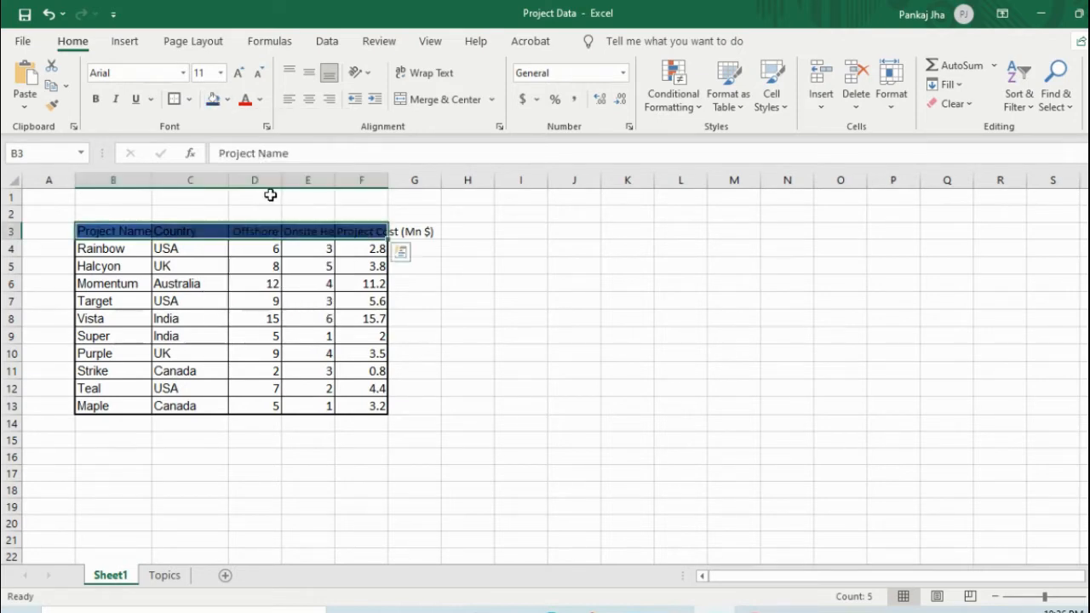
pyautogui.click(51, 267)
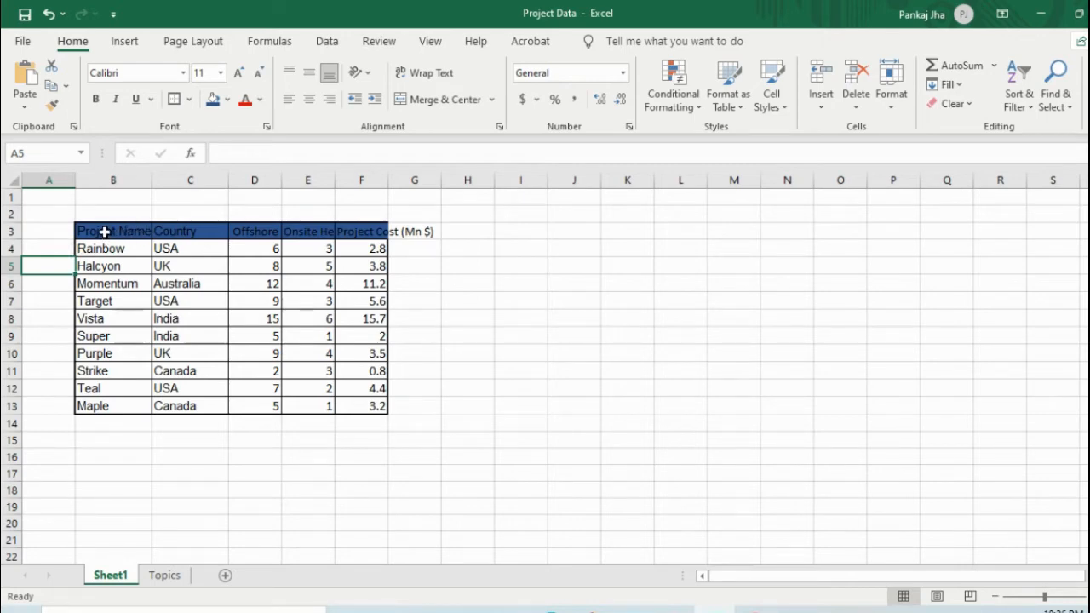
# Change the font colour of the header row B3:F3 to white.
pyautogui.click(132, 231)
pyautogui.moveTo(132, 231); pyautogui.dragTo(360, 231)
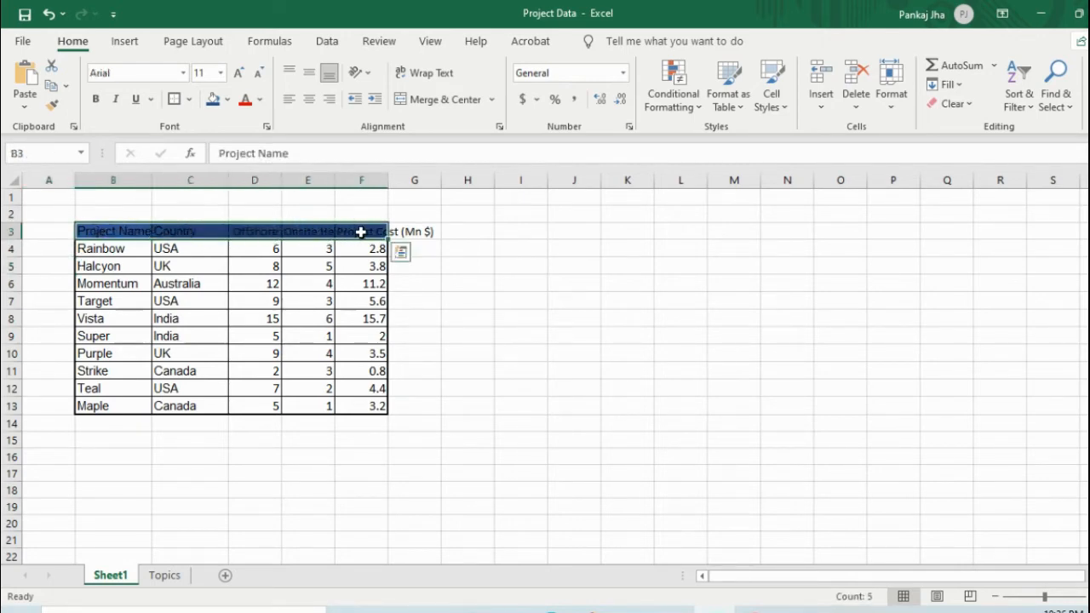
pyautogui.click(259, 99)
pyautogui.click(246, 169)
pyautogui.click(258, 100)
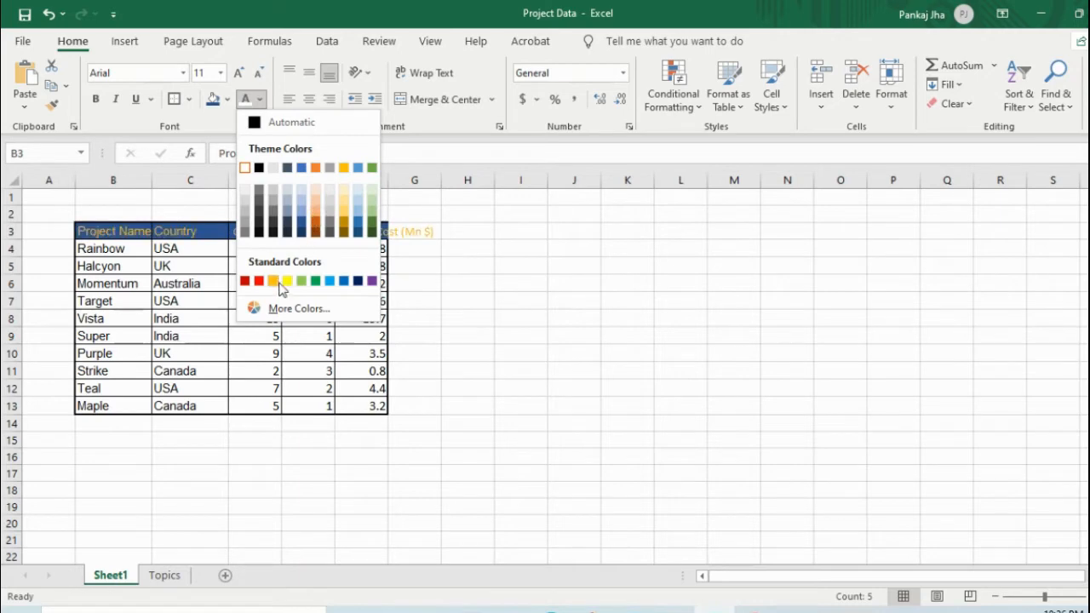
pyautogui.click(246, 168)
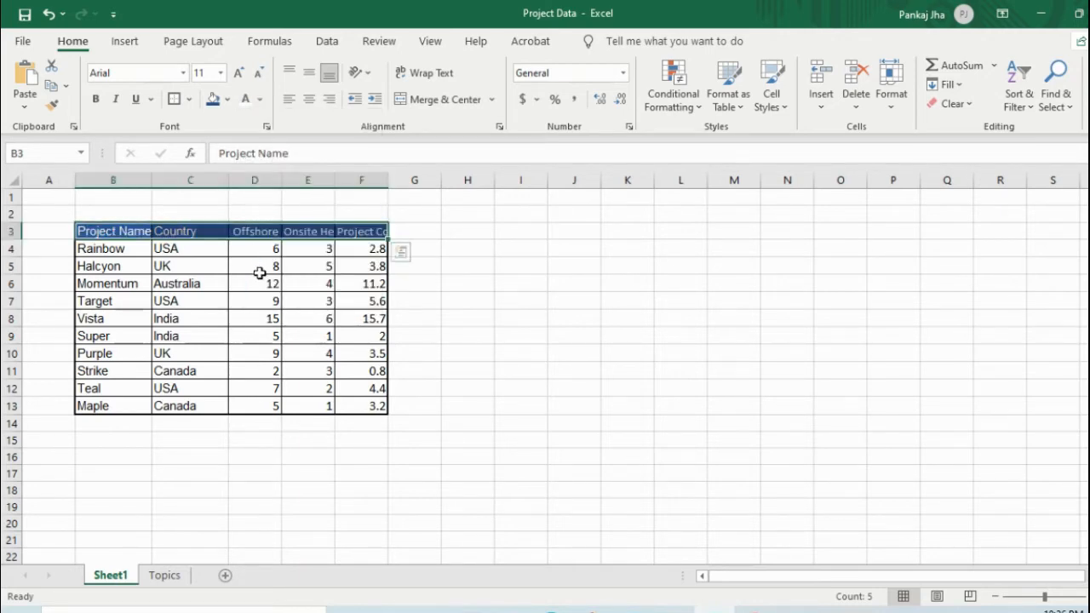
pyautogui.click(231, 313)
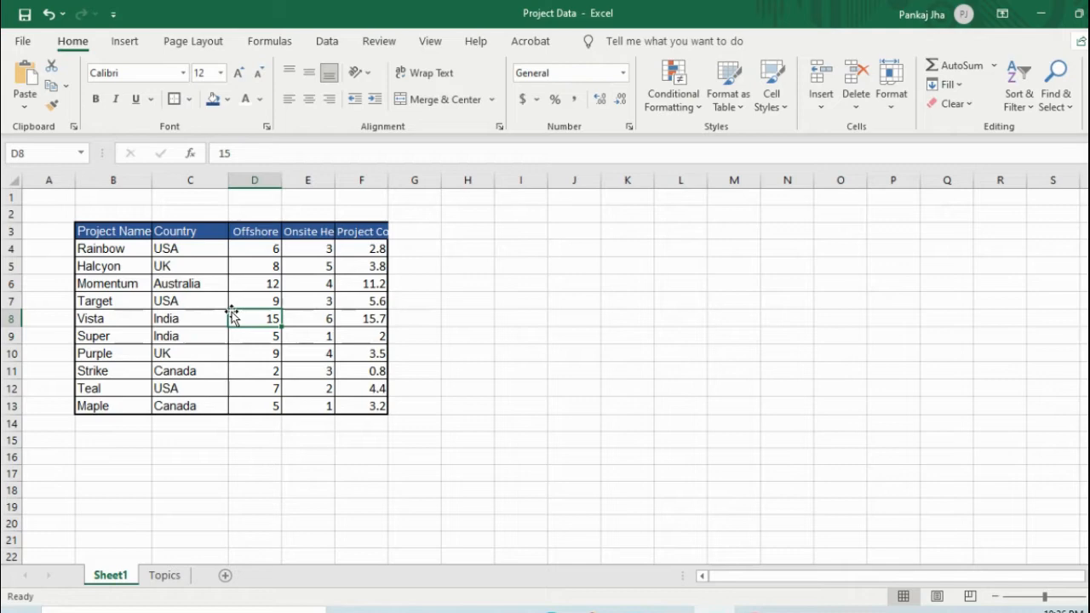
# On Sheet1, make the project names in B4:B13 bold and the Onsite Head count values in E4:E13 italic.
pyautogui.click(163, 576)
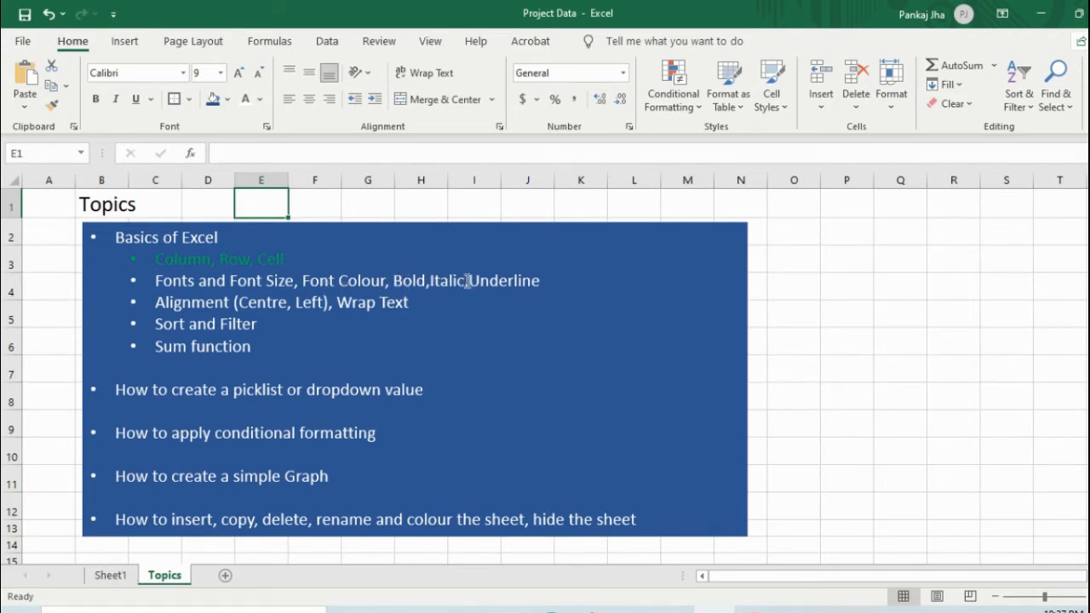
pyautogui.click(109, 577)
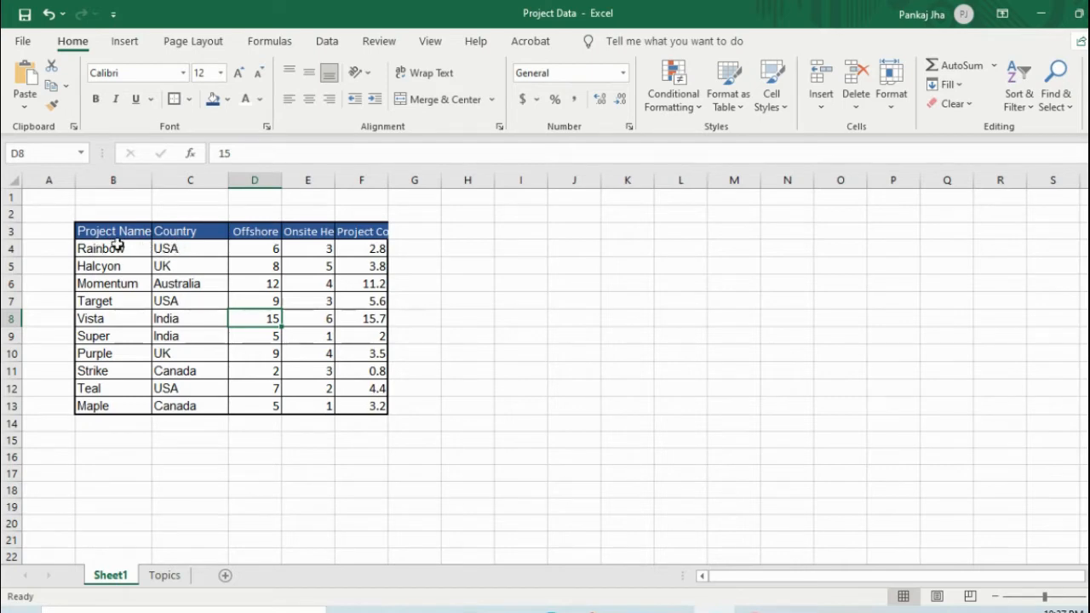
pyautogui.moveTo(100, 245); pyautogui.dragTo(86, 403)
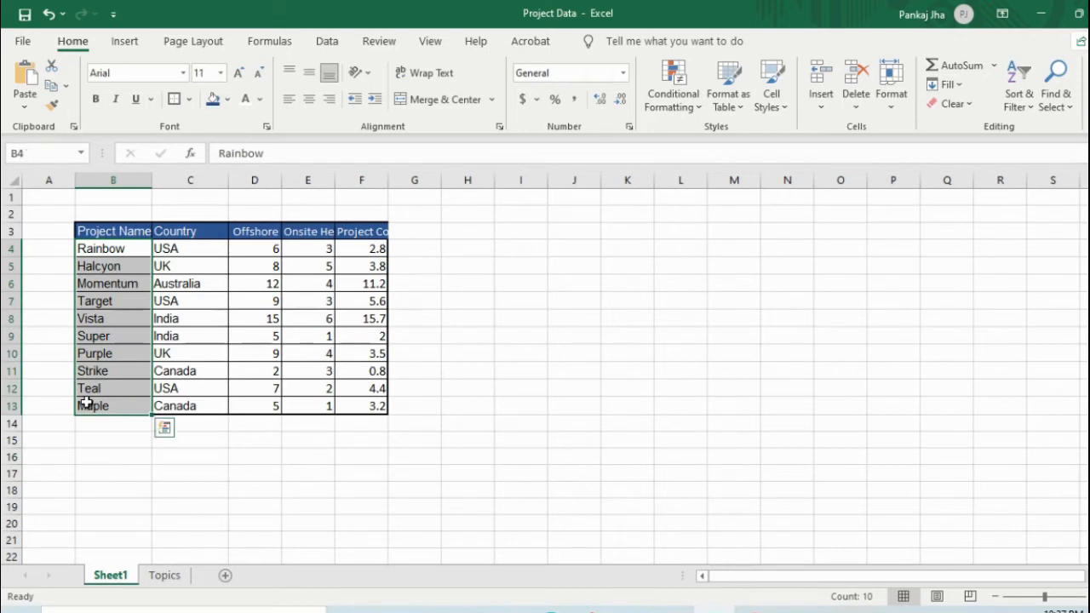
pyautogui.click(96, 101)
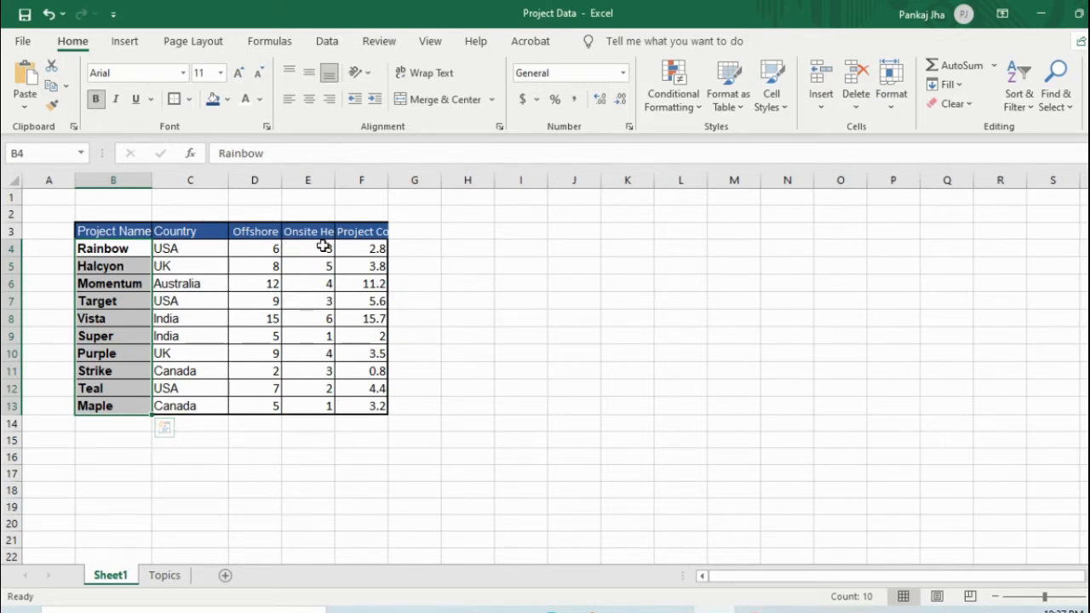
pyautogui.moveTo(323, 246); pyautogui.dragTo(310, 401)
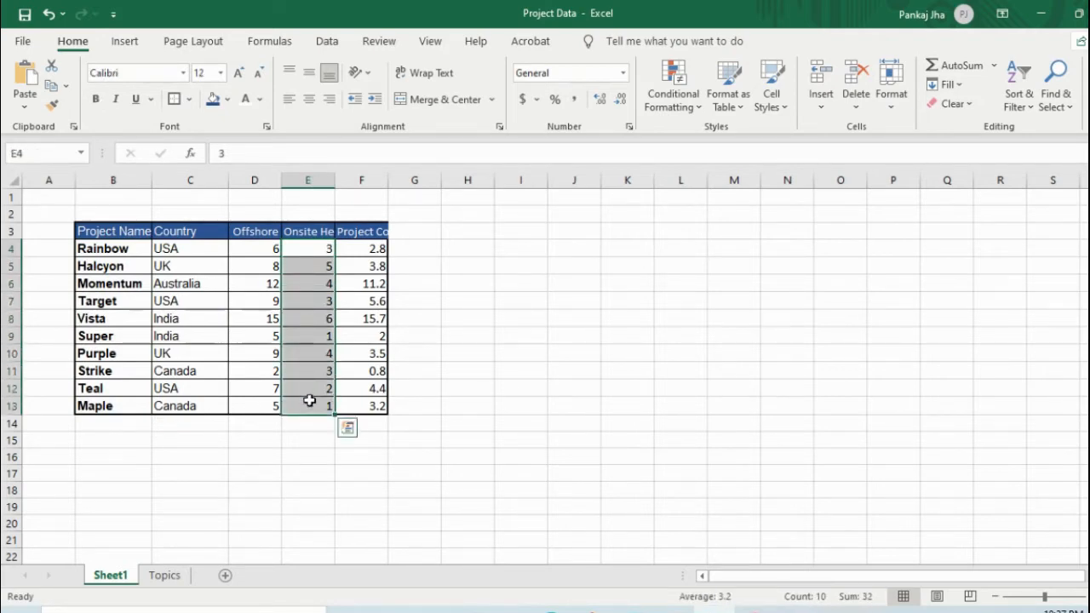
pyautogui.click(117, 99)
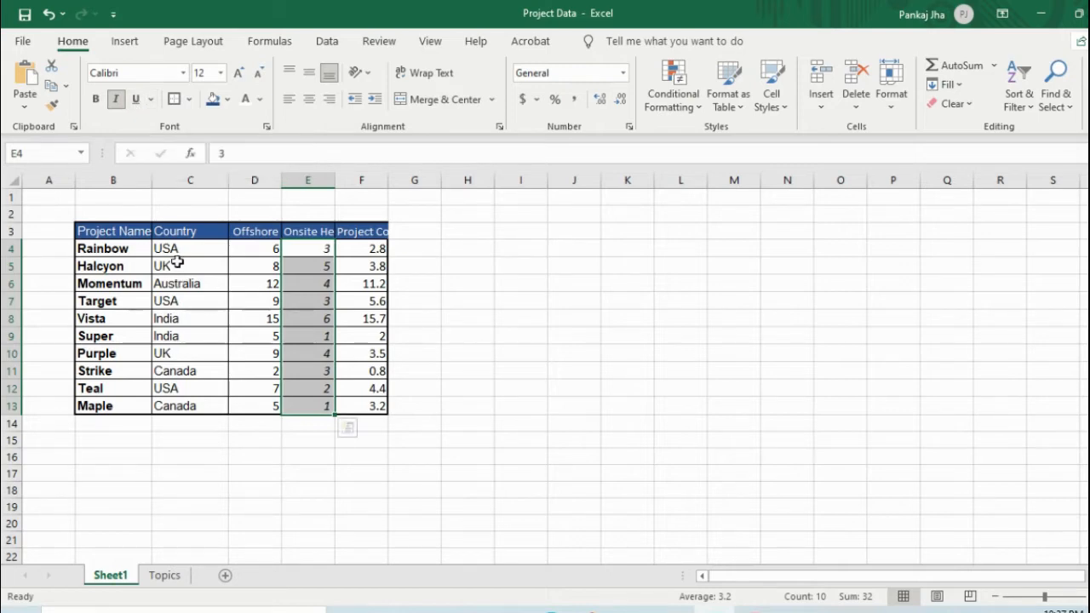
# Underline the project names Halcyon in B5 and Target in B7.
pyautogui.click(125, 266)
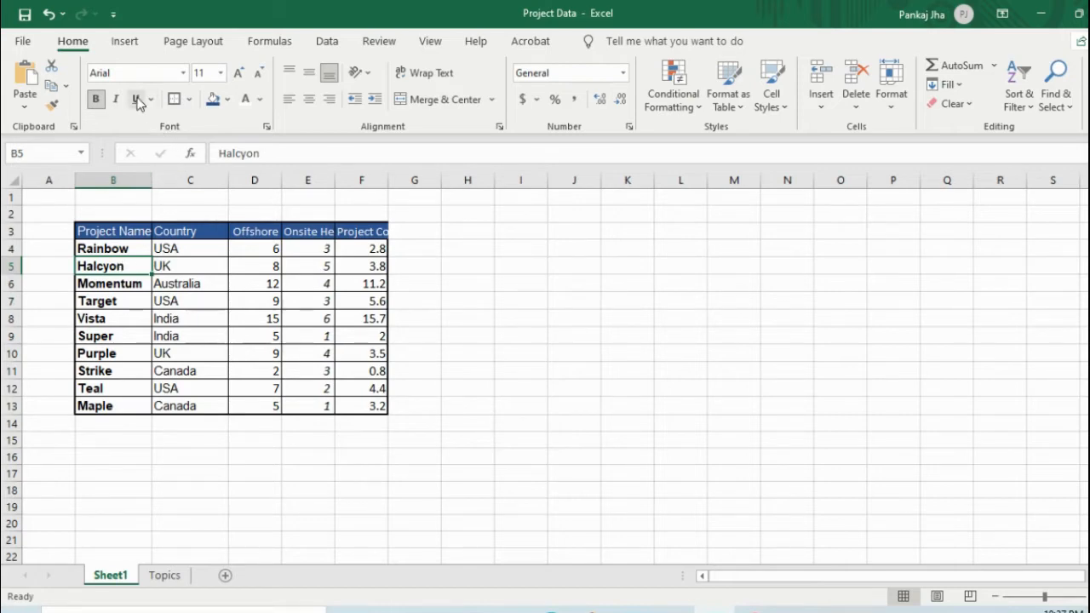
pyautogui.click(137, 100)
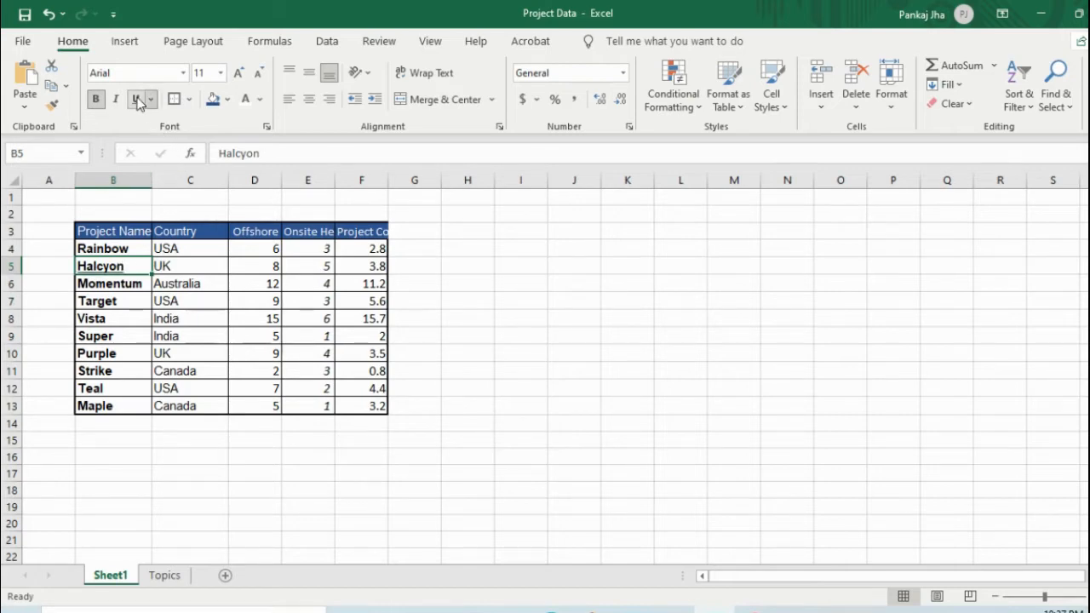
pyautogui.click(108, 302)
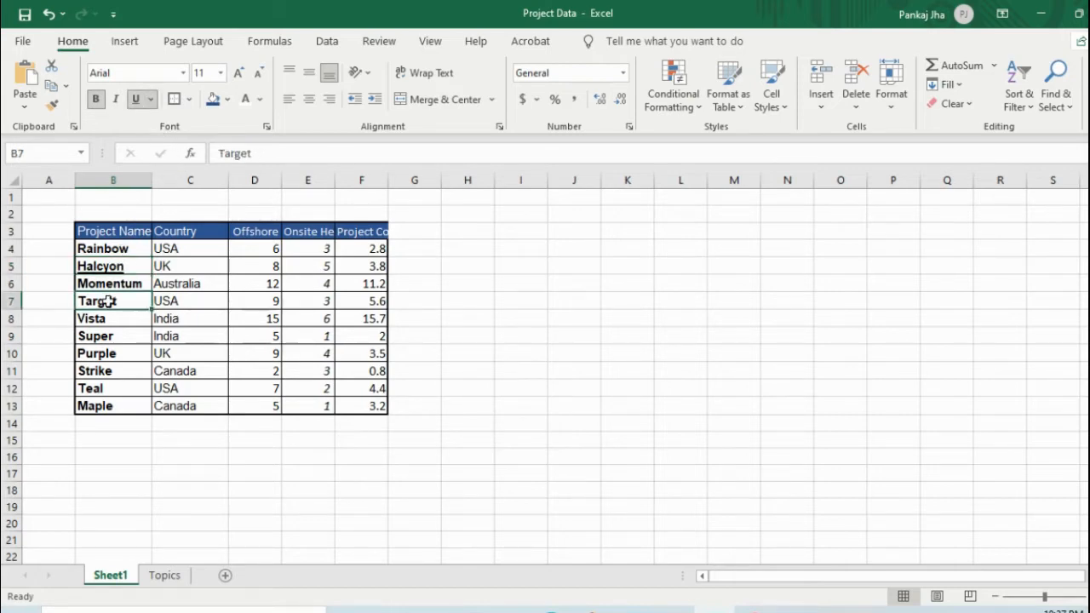
pyautogui.click(137, 100)
pyautogui.click(89, 455)
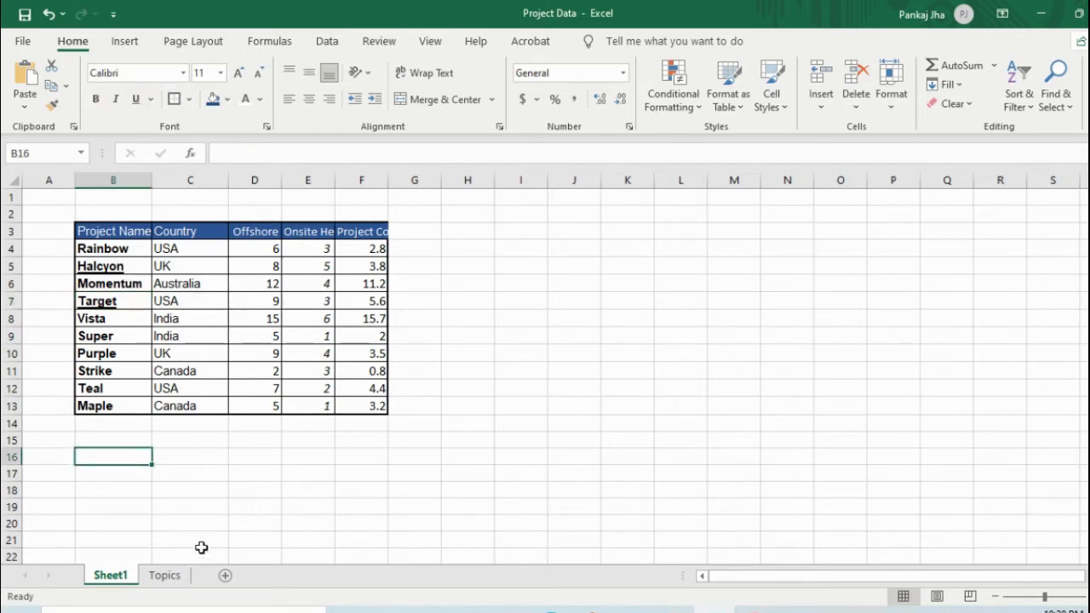
# On the Topics sheet, colour the "Fonts and Font Size, Font Colour, Bold,Italic,Underline" bullet text green.
pyautogui.click(164, 576)
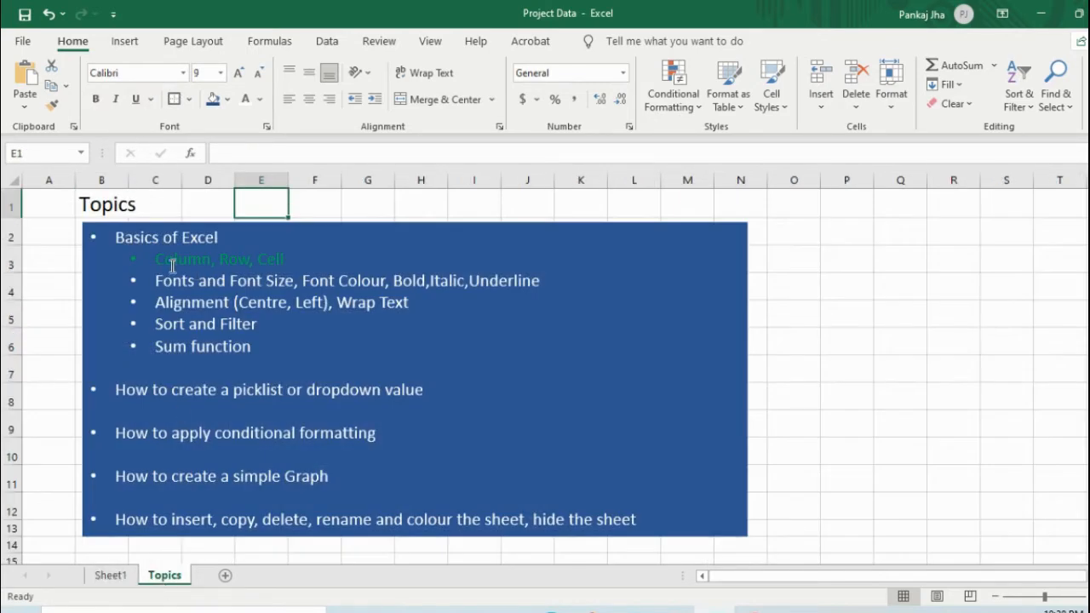
pyautogui.moveTo(158, 278); pyautogui.dragTo(545, 285)
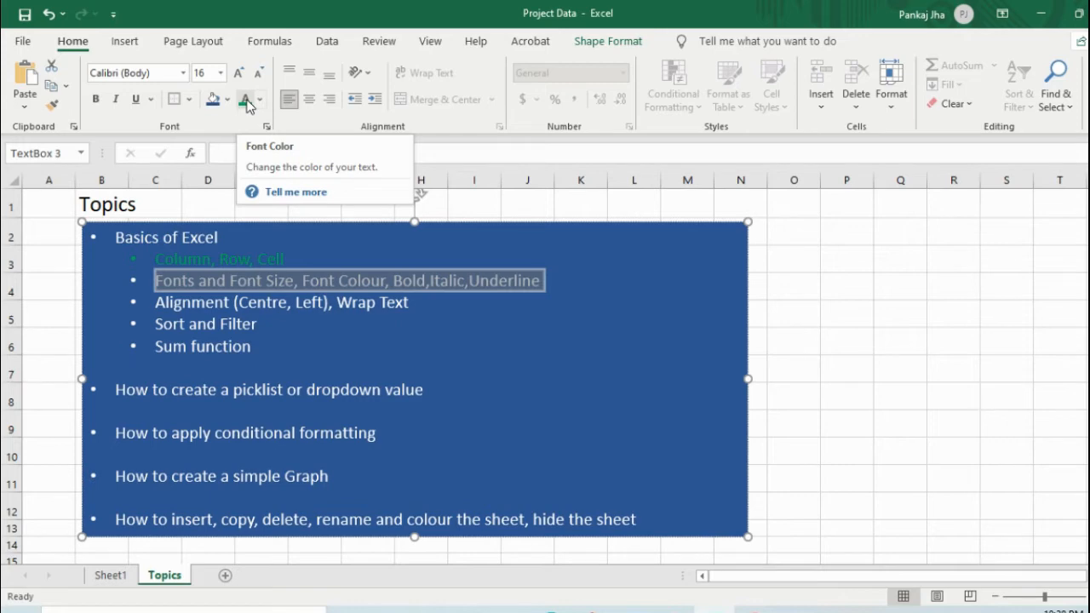
pyautogui.click(245, 100)
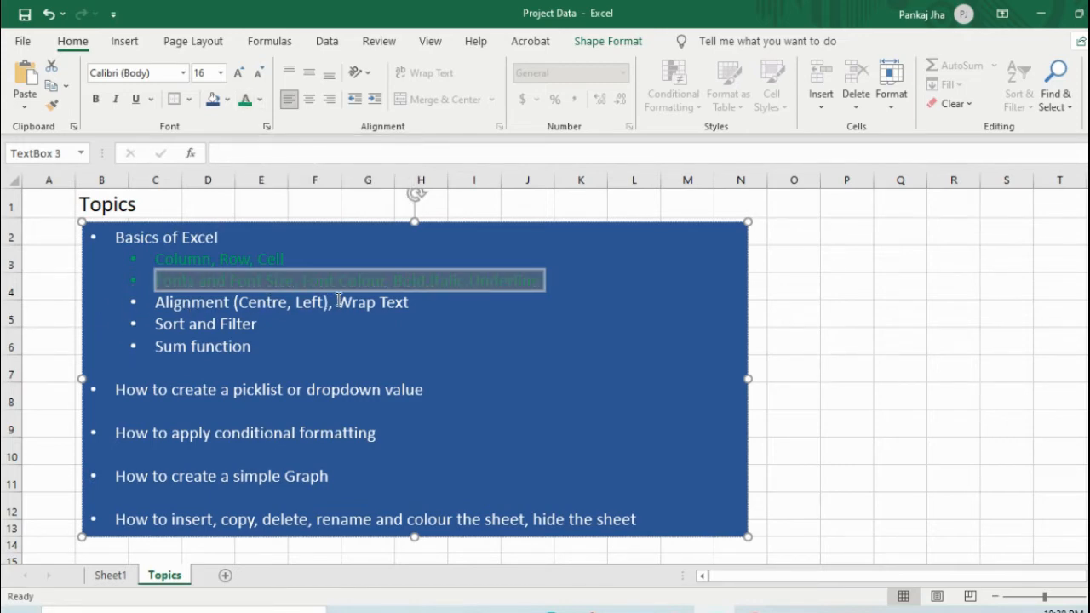
# On Sheet1, wrap the text of the Offshore Head count, Onsite Head count and Project Cost (Mn $) headers in D3:F3.
pyautogui.click(111, 576)
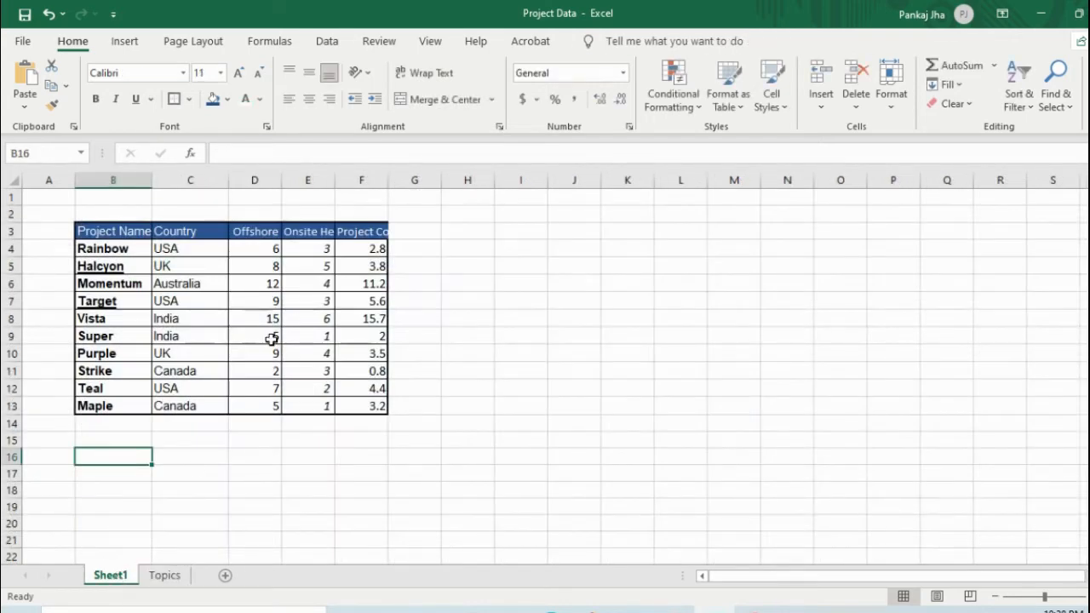
pyautogui.click(258, 231)
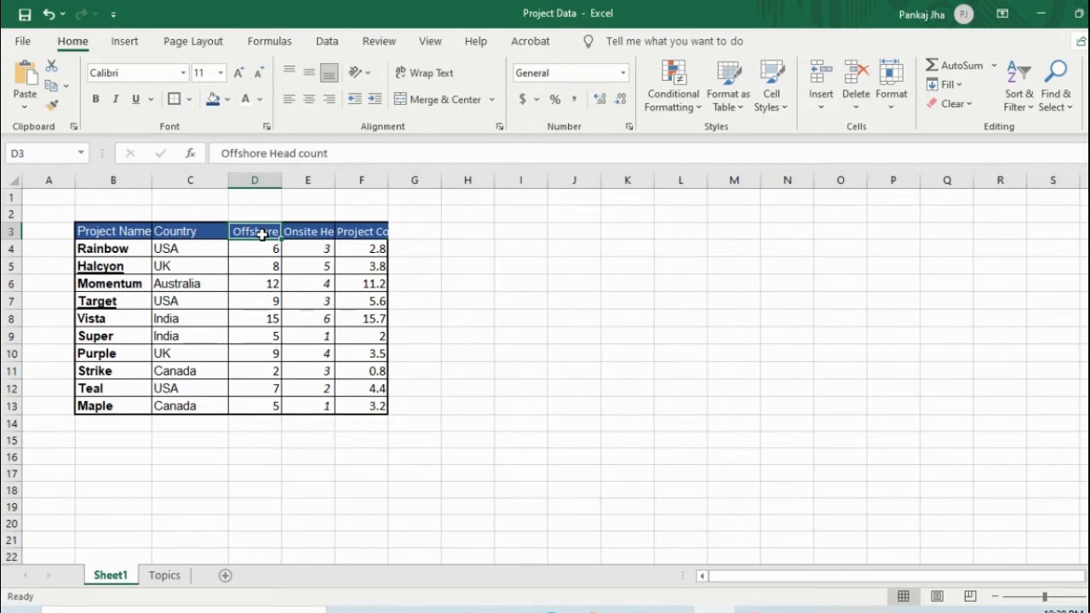
pyautogui.click(317, 230)
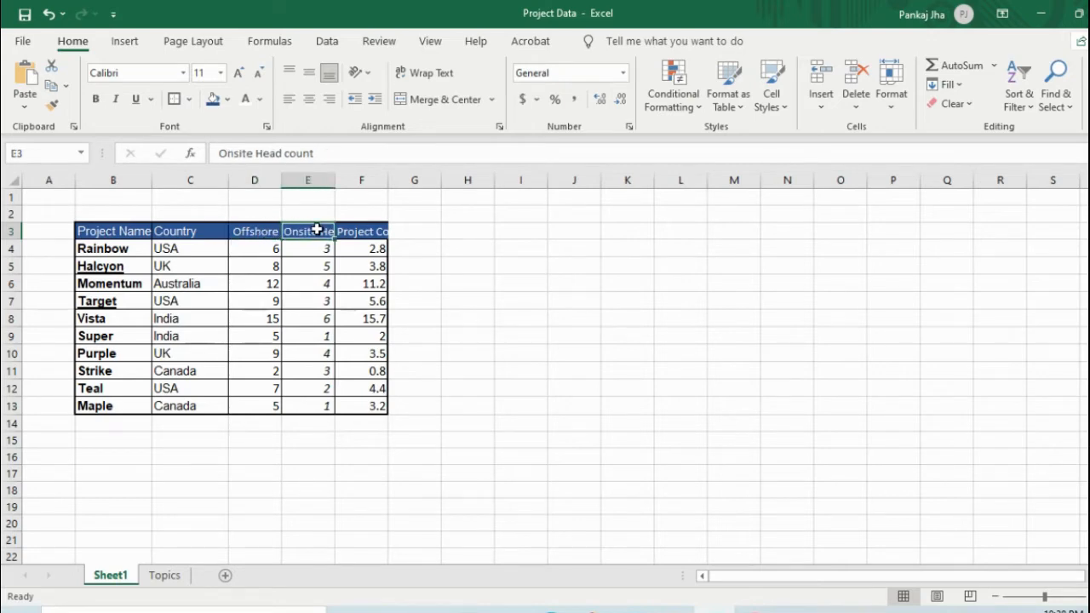
pyautogui.click(372, 231)
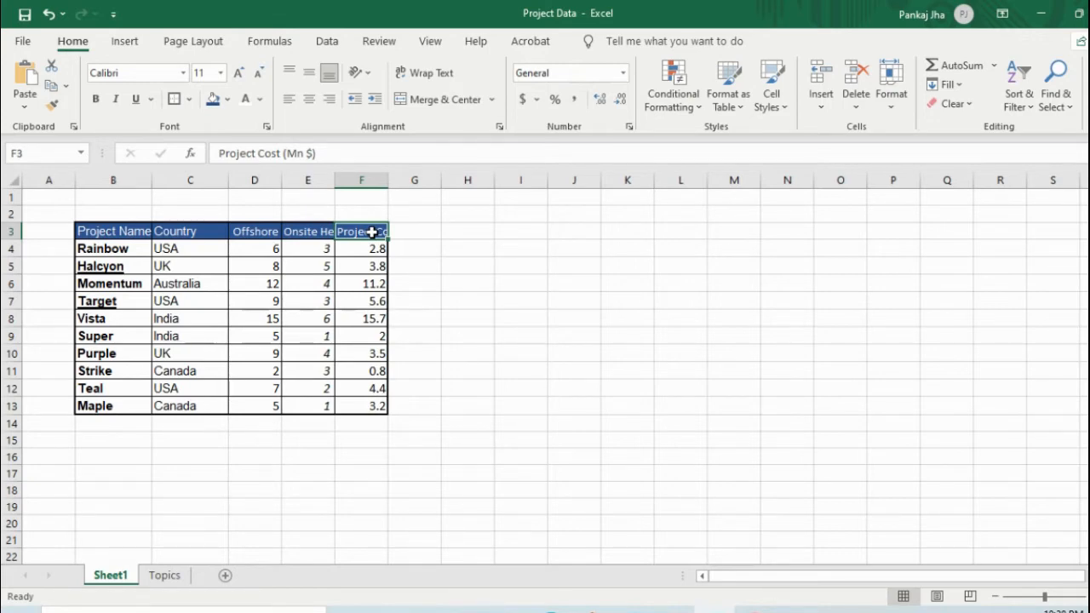
pyautogui.moveTo(248, 229); pyautogui.dragTo(361, 226)
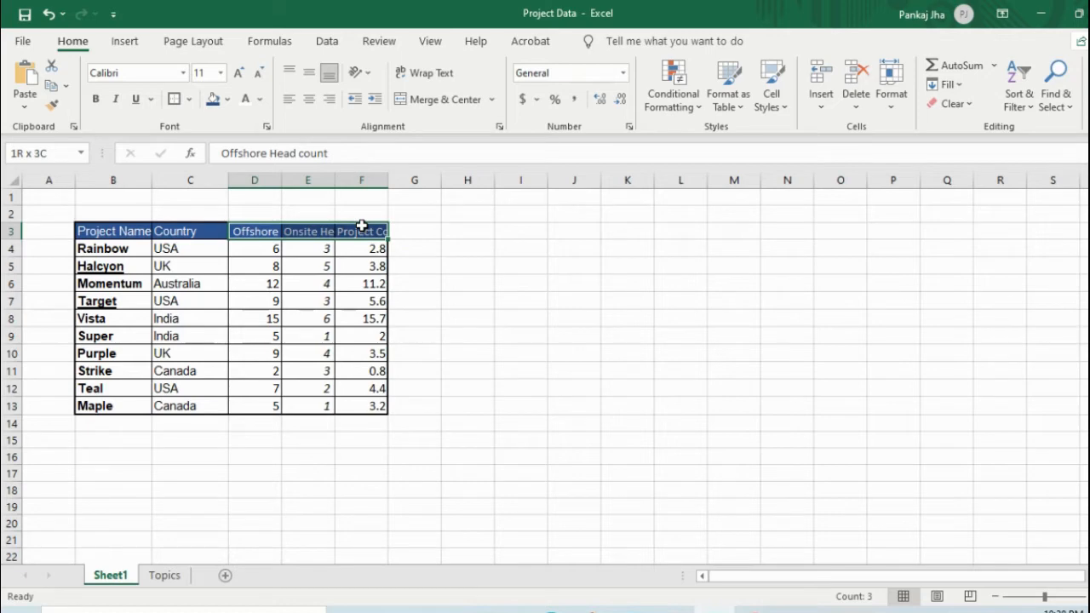
pyautogui.moveTo(362, 226); pyautogui.dragTo(362, 223)
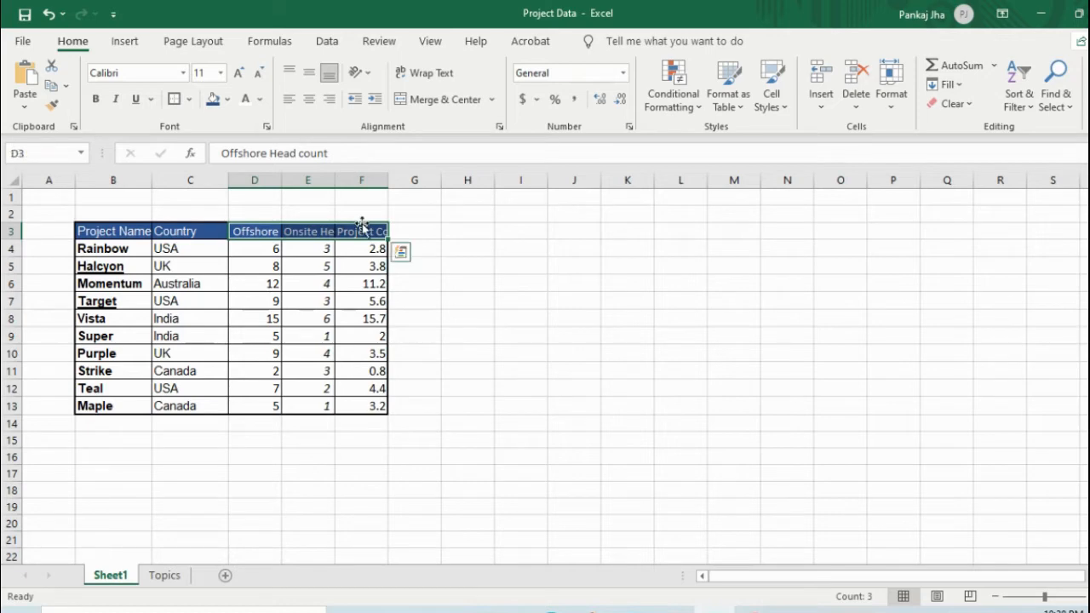
pyautogui.click(422, 74)
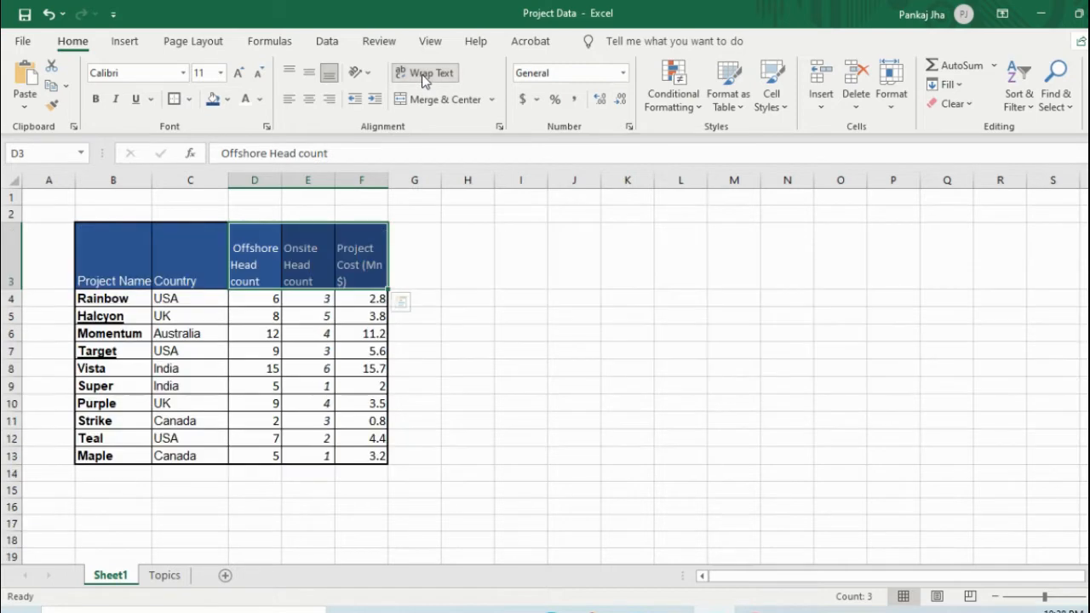
pyautogui.click(435, 267)
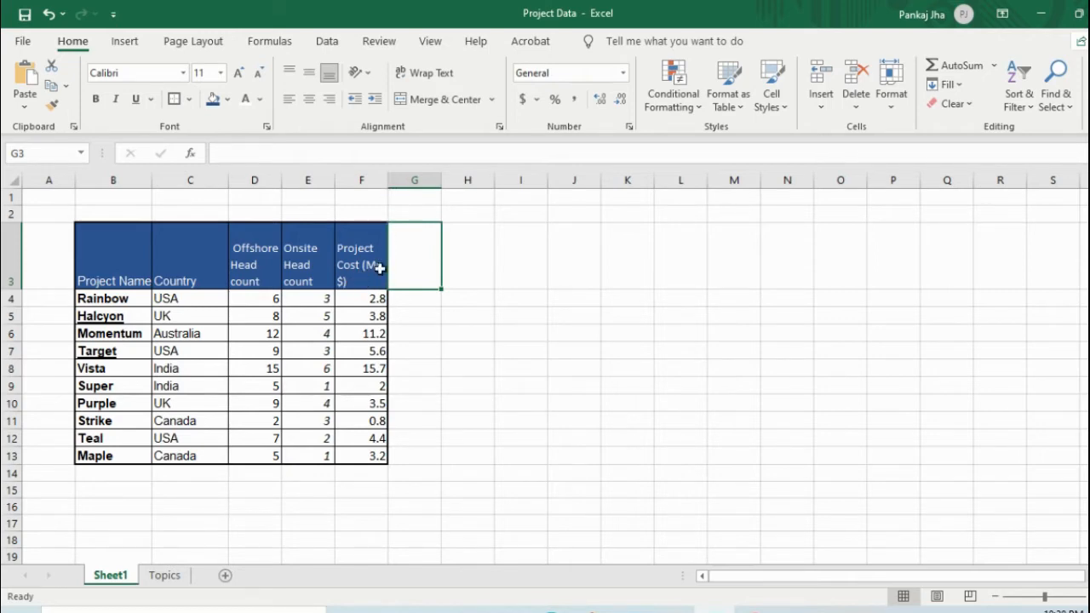
# Widen column F slightly so "Cost (Mn $)" fits on one line, and reduce row 3's height to three text lines.
pyautogui.moveTo(387, 180); pyautogui.dragTo(400, 180)
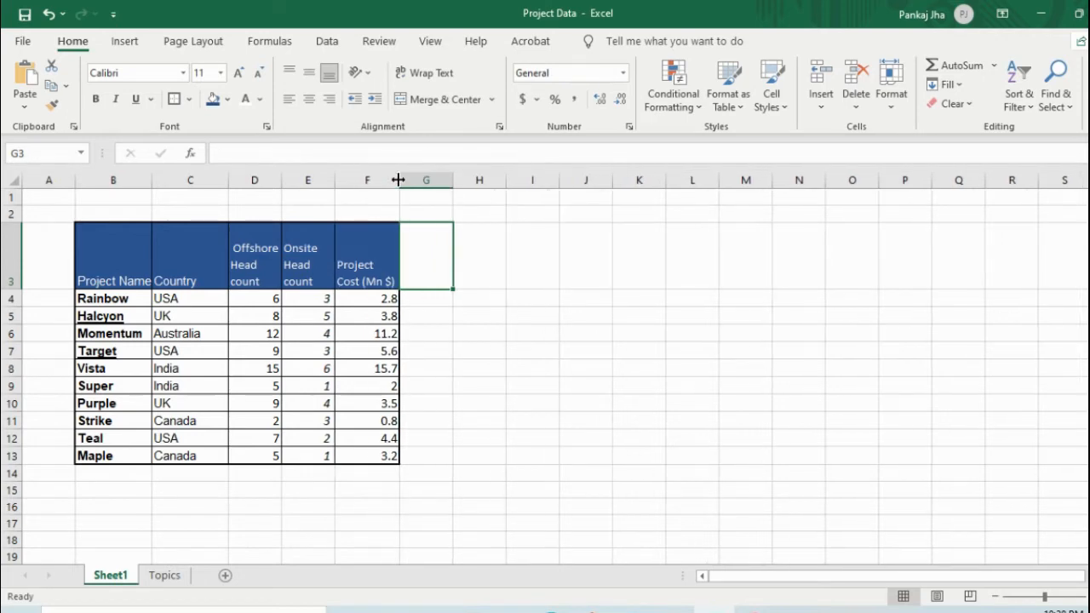
pyautogui.click(17, 289)
pyautogui.moveTo(16, 289); pyautogui.dragTo(17, 271)
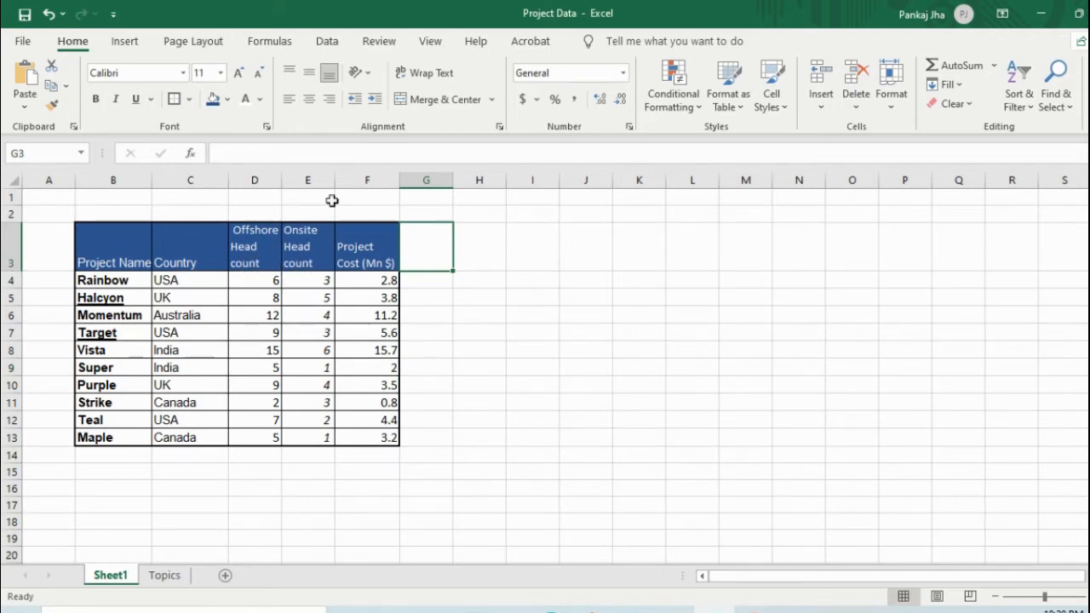
# Widen column F further so the full "Project Cost (Mn $)" header fits on a single line.
pyautogui.click(362, 234)
pyautogui.moveTo(400, 181); pyautogui.dragTo(446, 181)
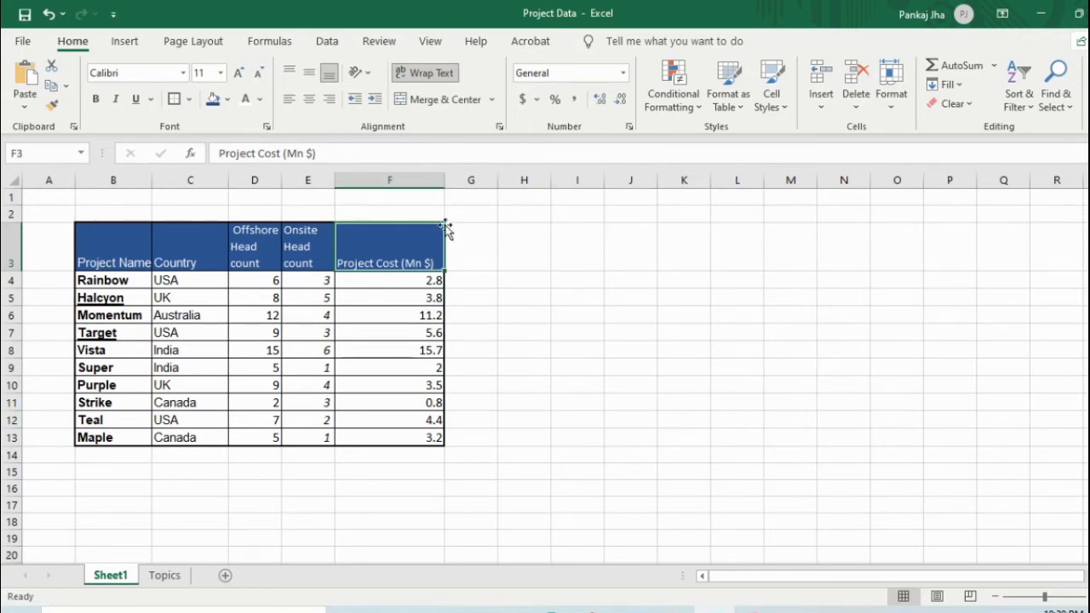
pyautogui.click(472, 255)
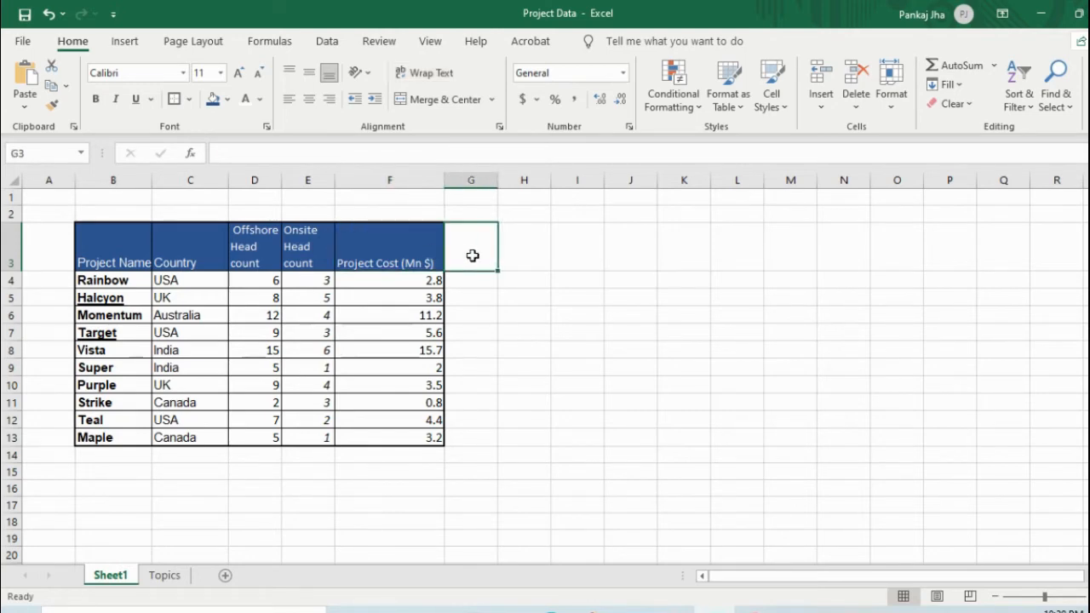
# Narrow column F so its header wraps onto two lines, and enter the header "Industry Average" in G3.
pyautogui.moveTo(441, 180); pyautogui.dragTo(403, 182)
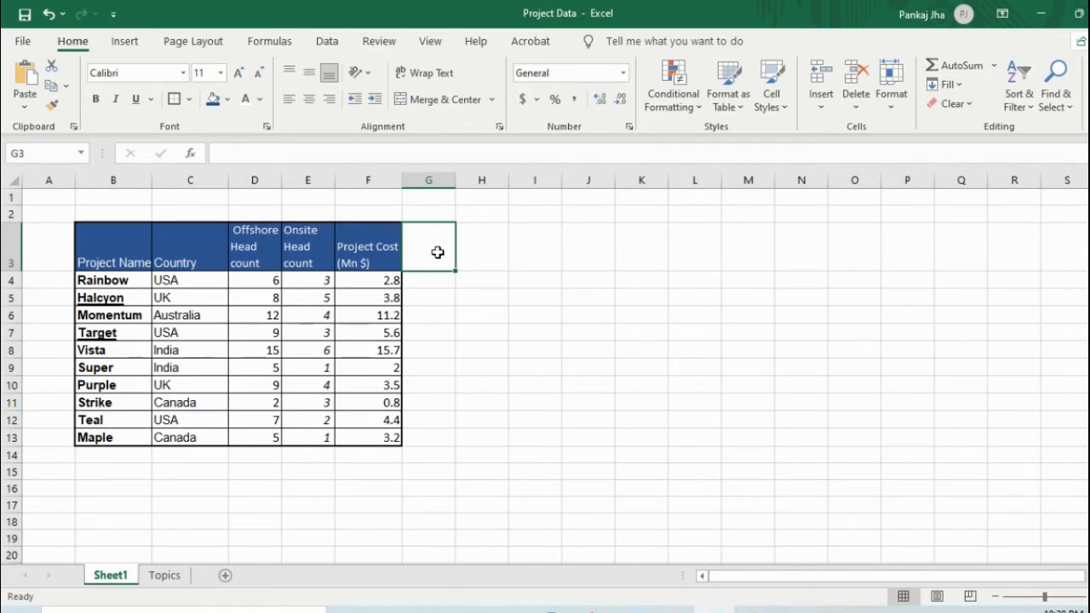
pyautogui.write('In')
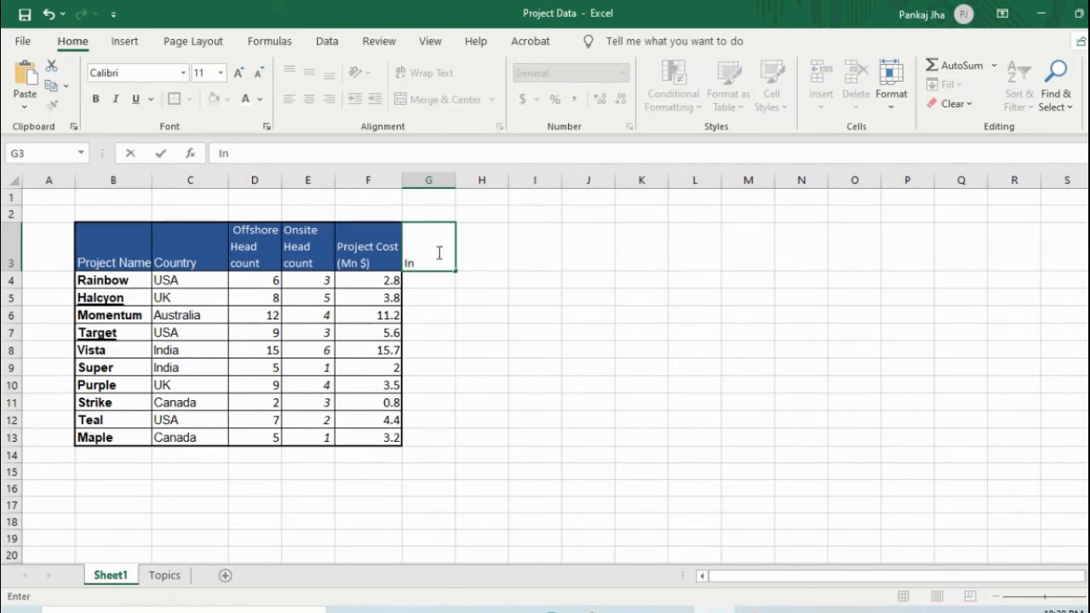
pyautogui.write('dustry A')
pyautogui.write('verage')
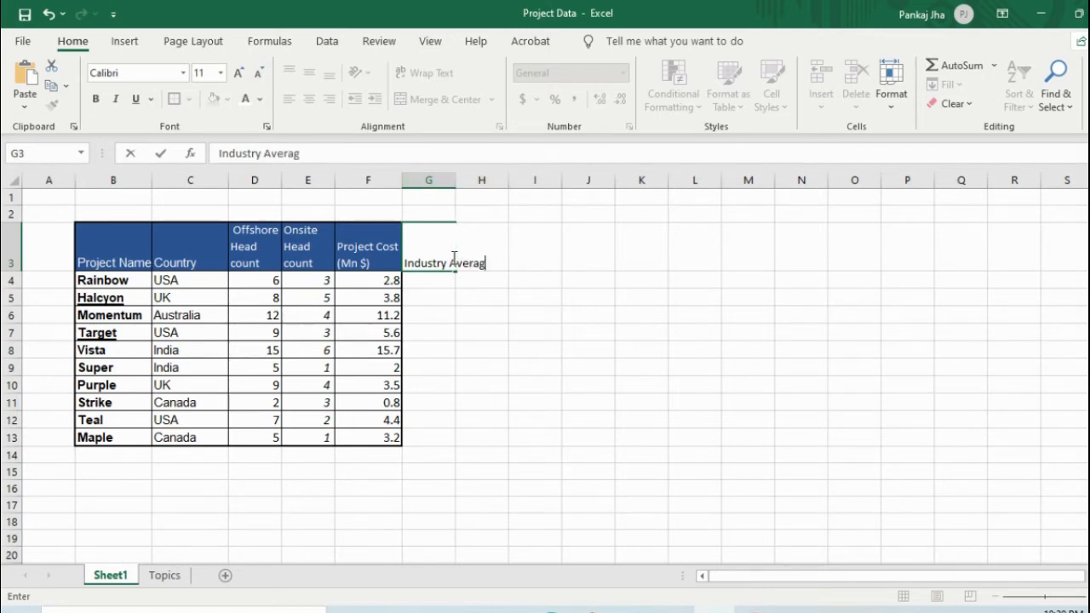
pyautogui.click(467, 308)
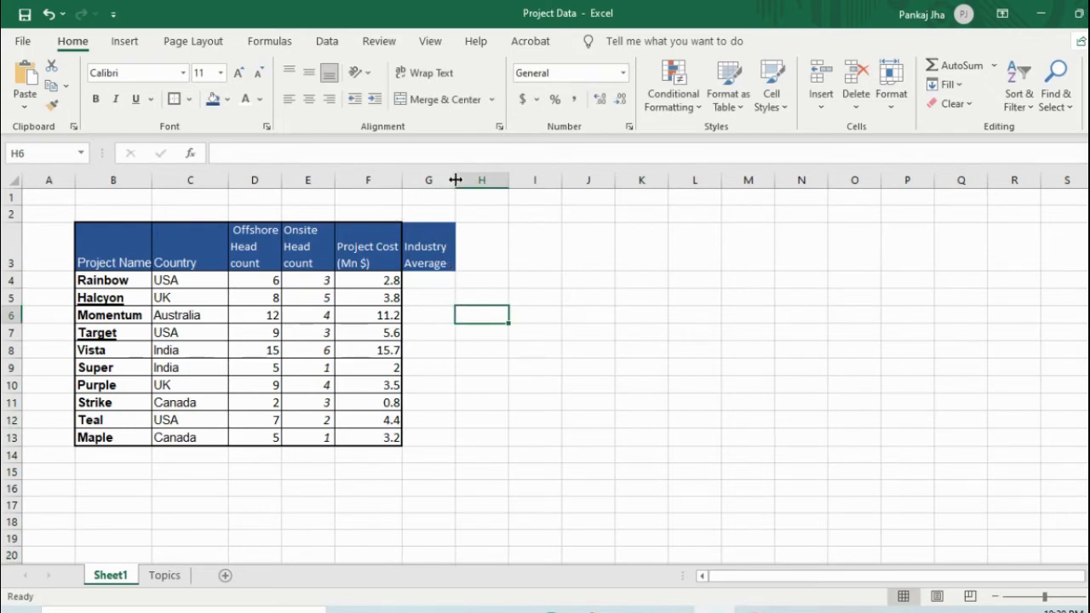
# Wrap the text of the whole column G and narrow the column so "Industry Average" breaks onto two lines.
pyautogui.moveTo(455, 181); pyautogui.dragTo(504, 184)
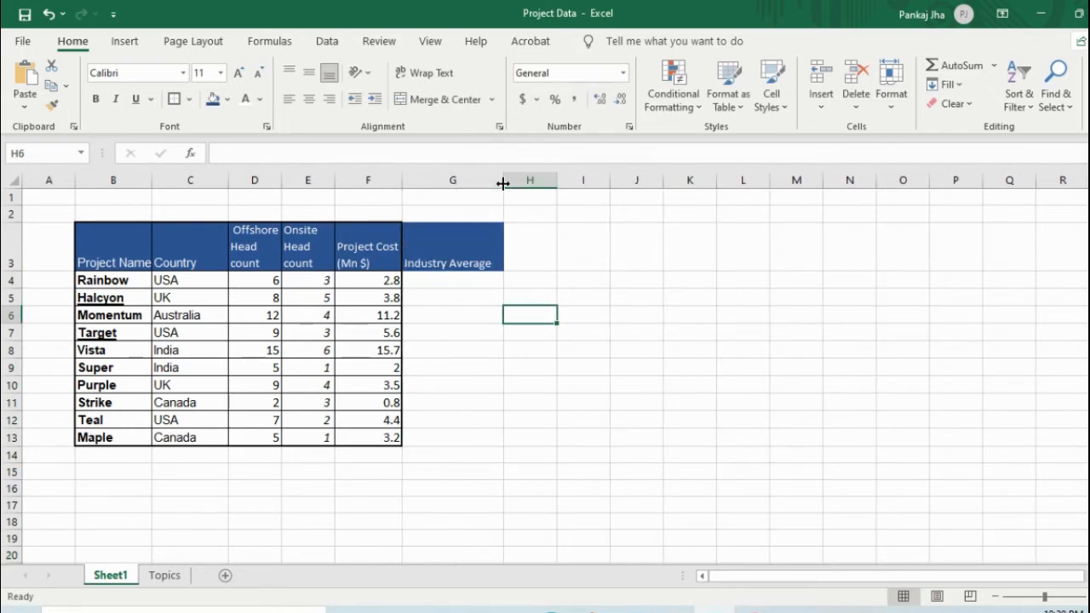
pyautogui.click(477, 180)
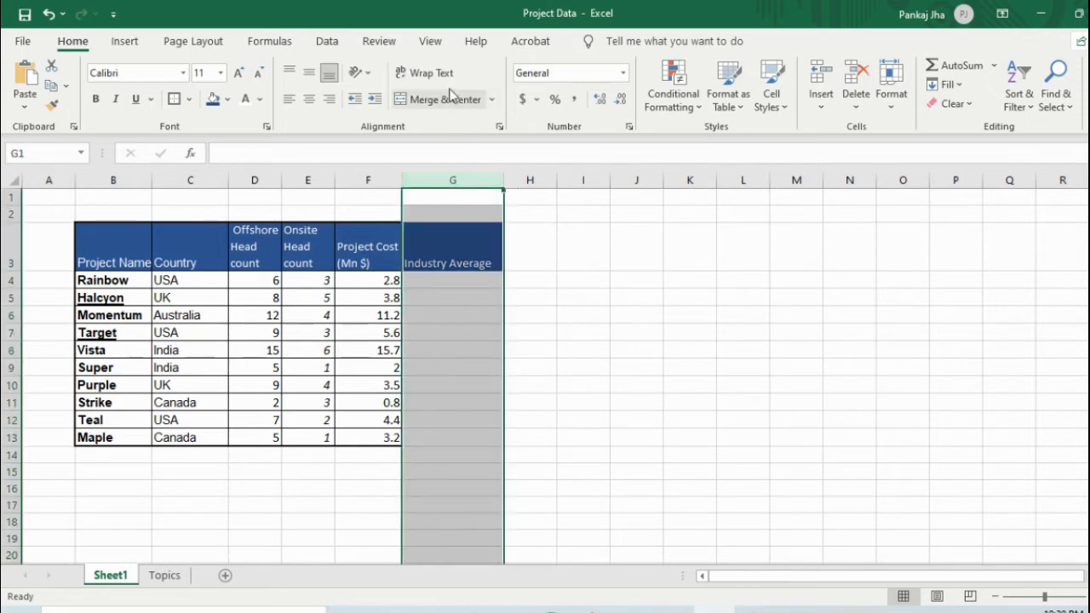
pyautogui.click(540, 280)
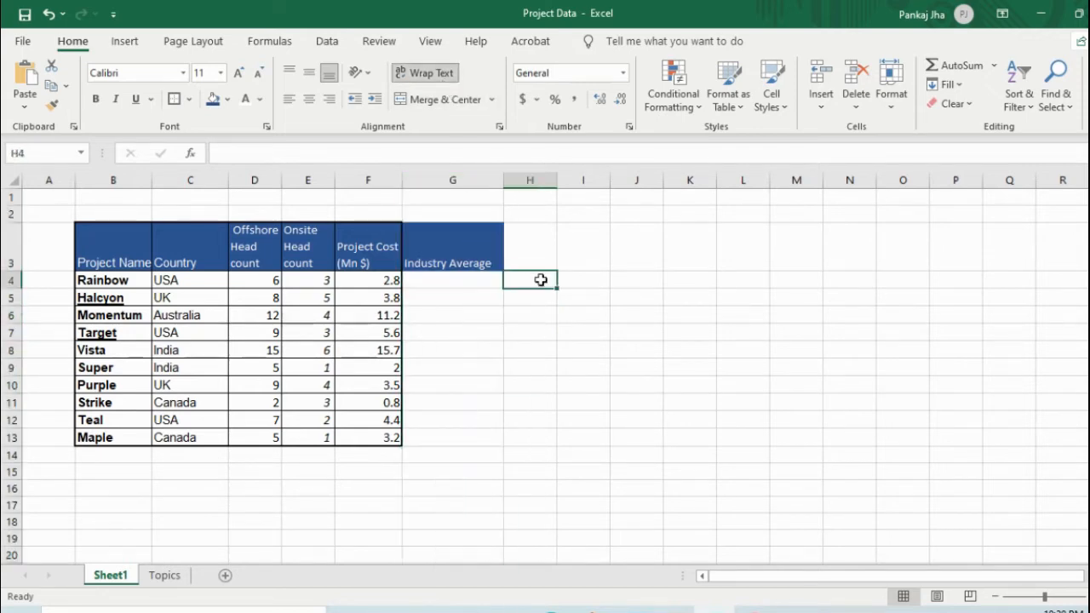
pyautogui.moveTo(504, 180); pyautogui.dragTo(465, 183)
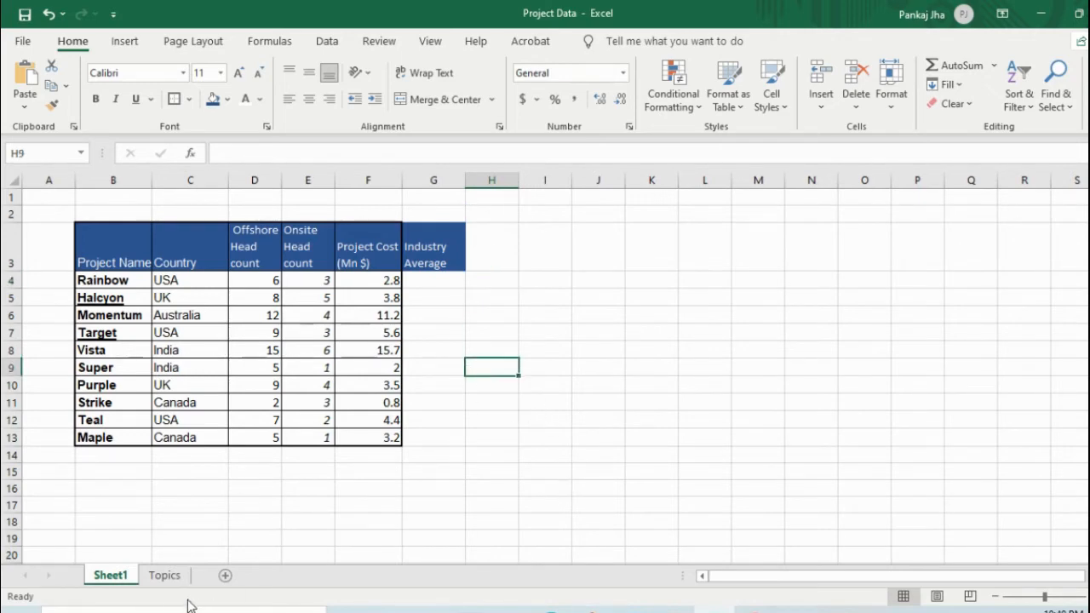
# Check the alignment topic on the Topics sheet, and centre-align the offshore and onsite head counts in D4:E13 of Sheet1.
pyautogui.click(163, 576)
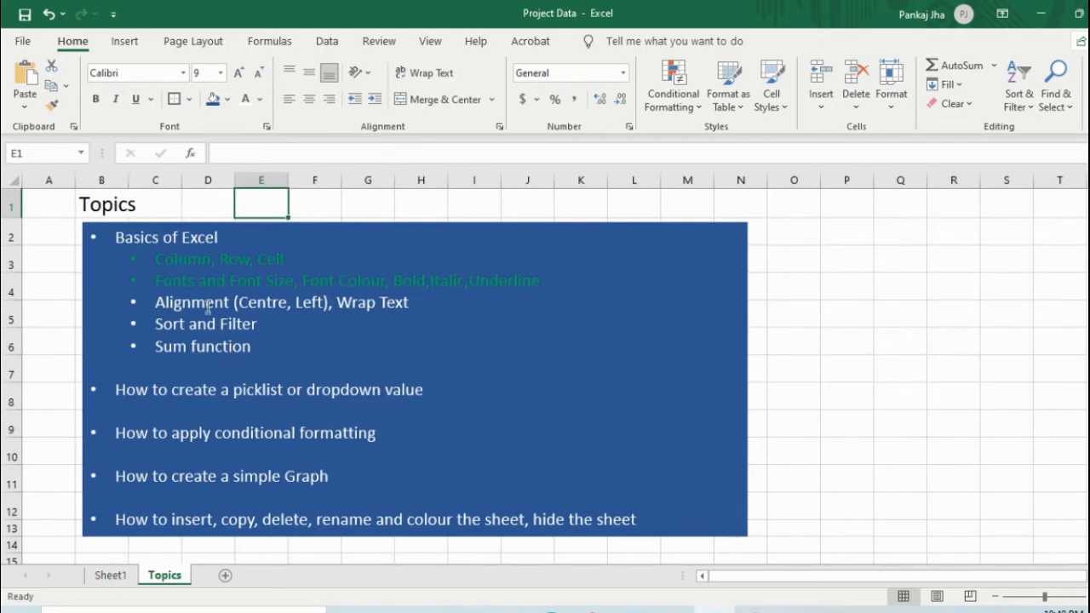
pyautogui.click(114, 578)
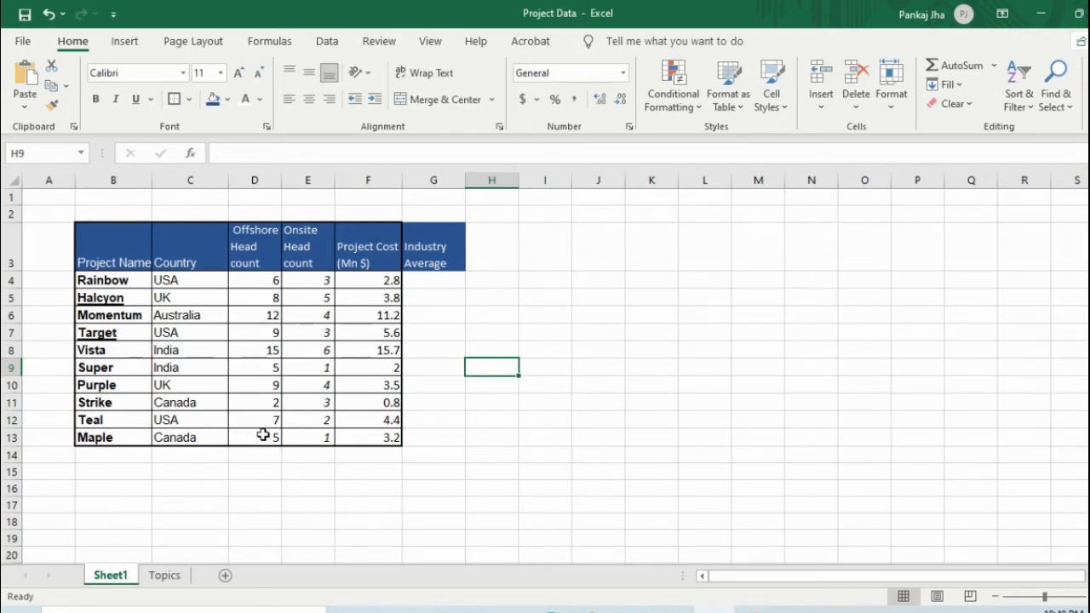
pyautogui.click(266, 282)
pyautogui.moveTo(266, 282); pyautogui.dragTo(316, 434)
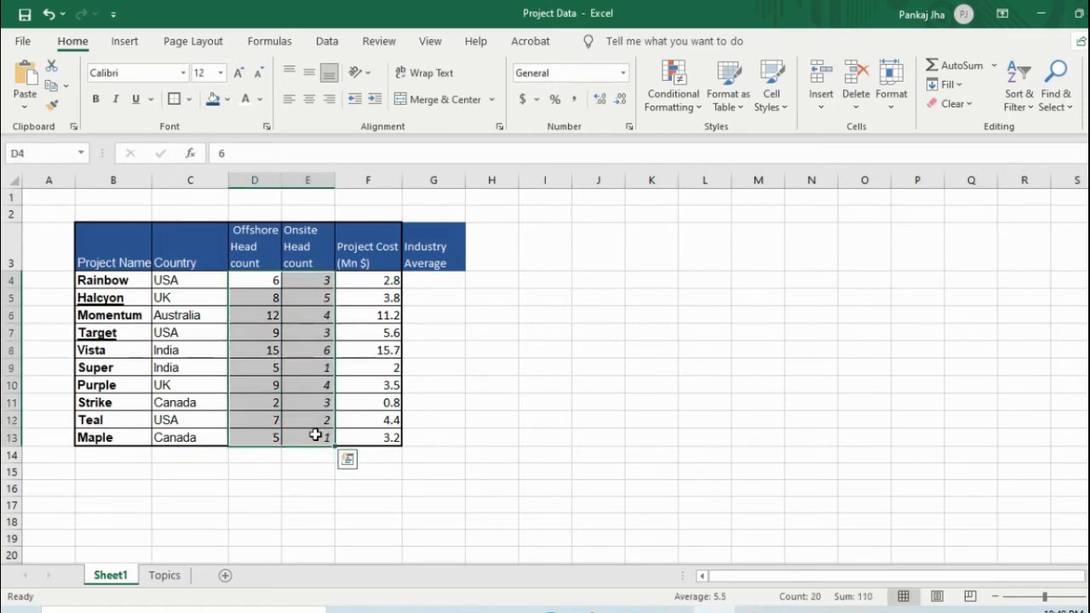
pyautogui.click(310, 101)
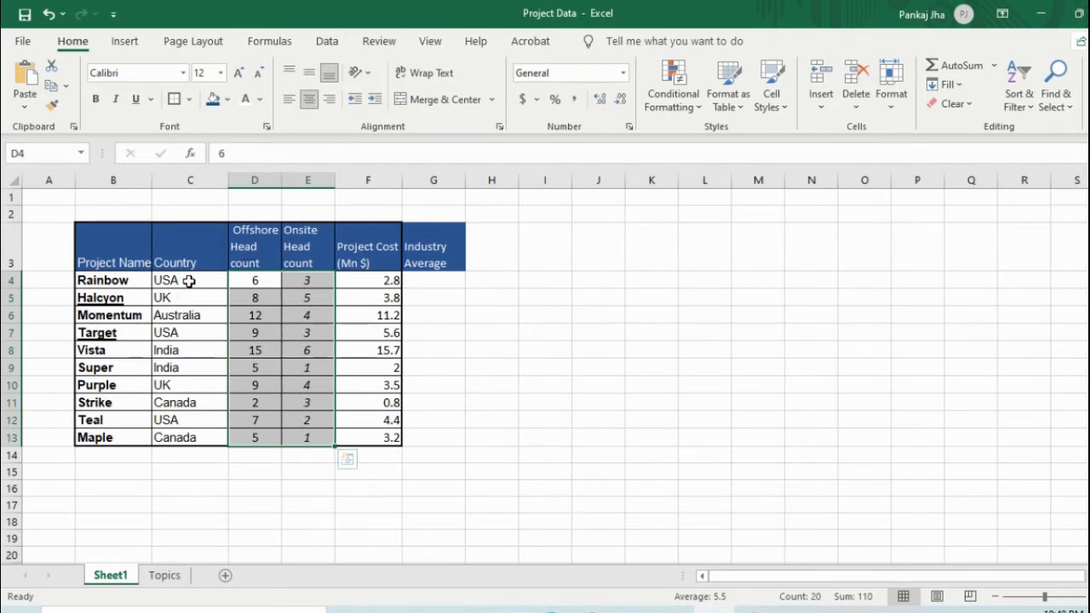
# Try centre, left and right alignment on the country names in C4:C13, and finish with them centred.
pyautogui.moveTo(190, 281); pyautogui.dragTo(187, 445)
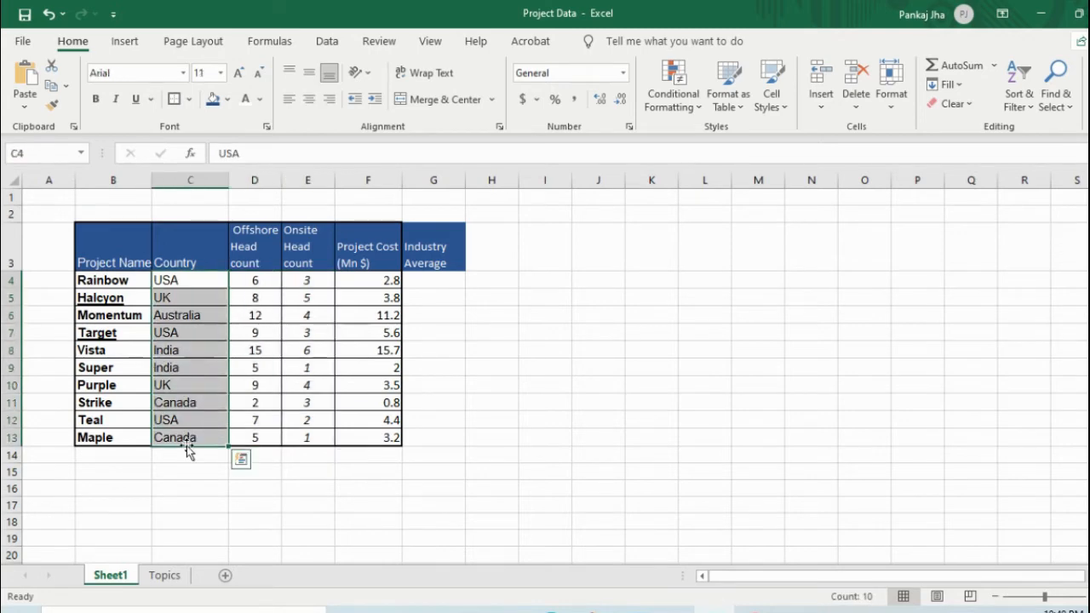
pyautogui.click(310, 99)
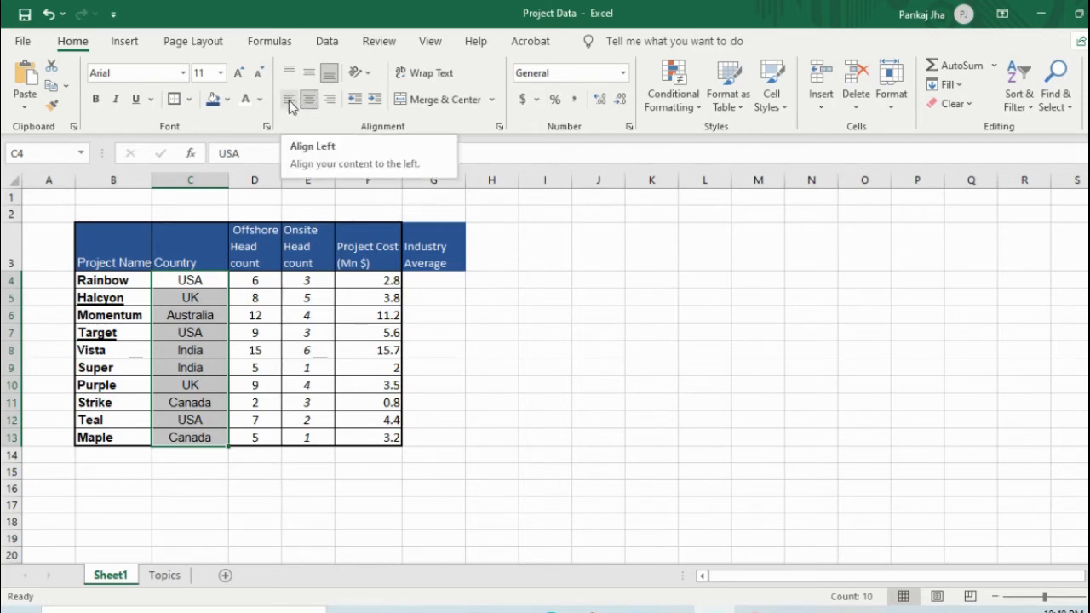
pyautogui.click(289, 100)
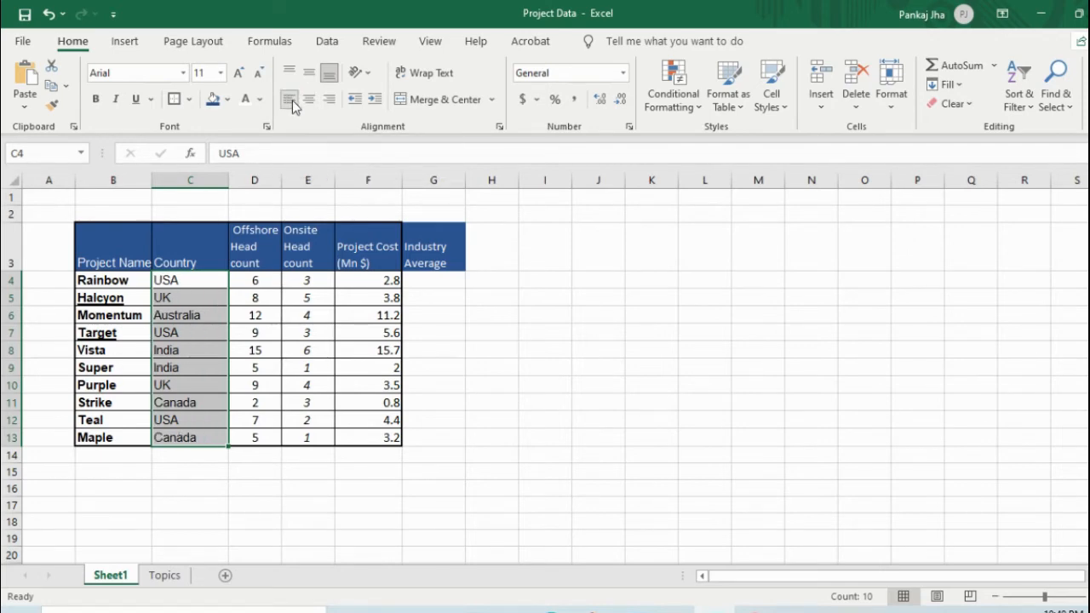
pyautogui.click(310, 100)
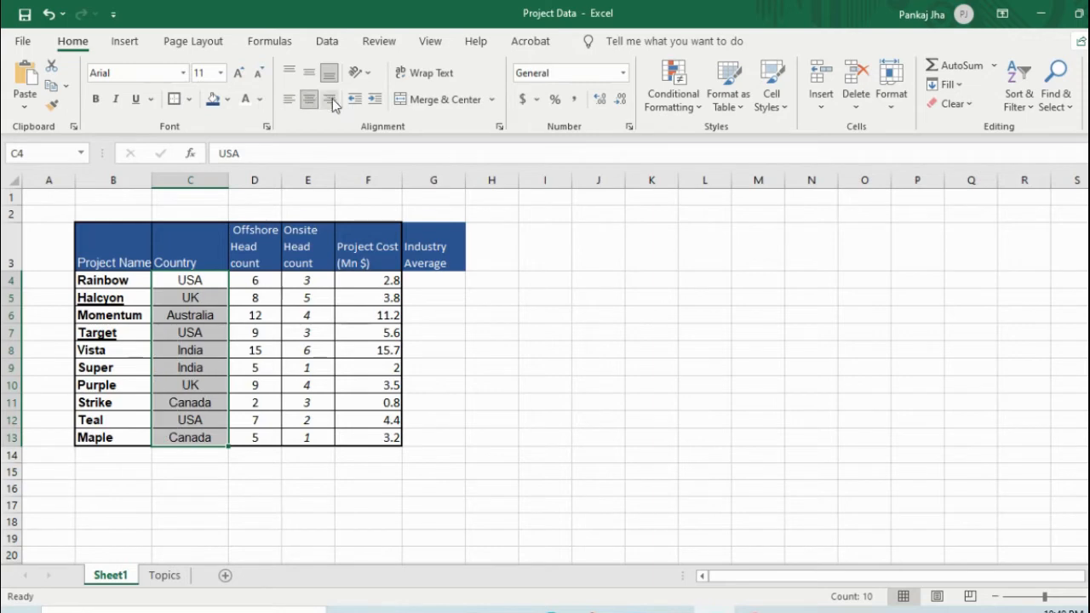
pyautogui.click(330, 100)
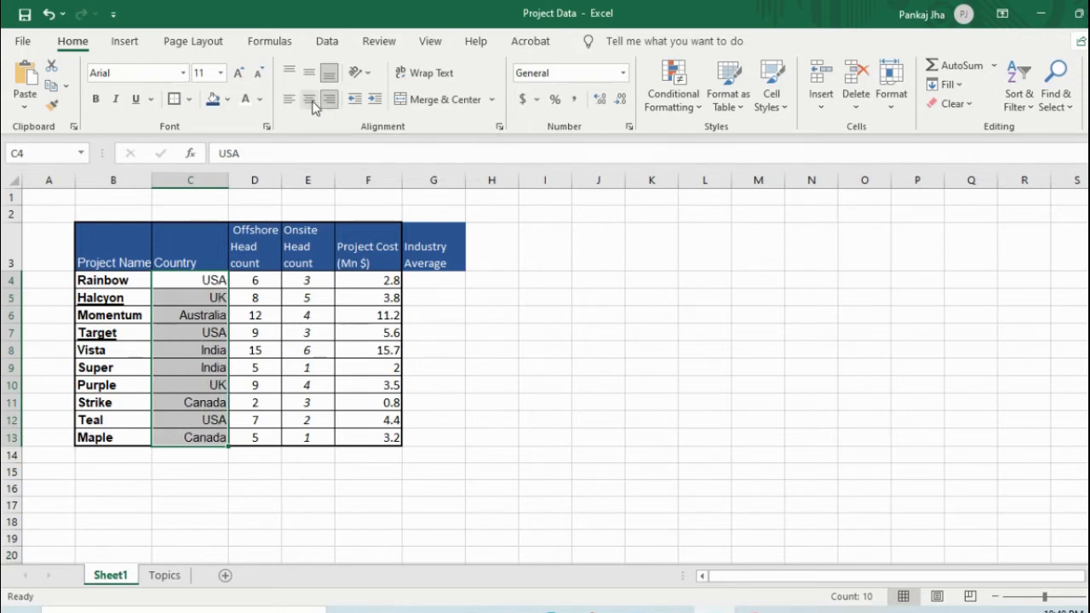
pyautogui.click(310, 100)
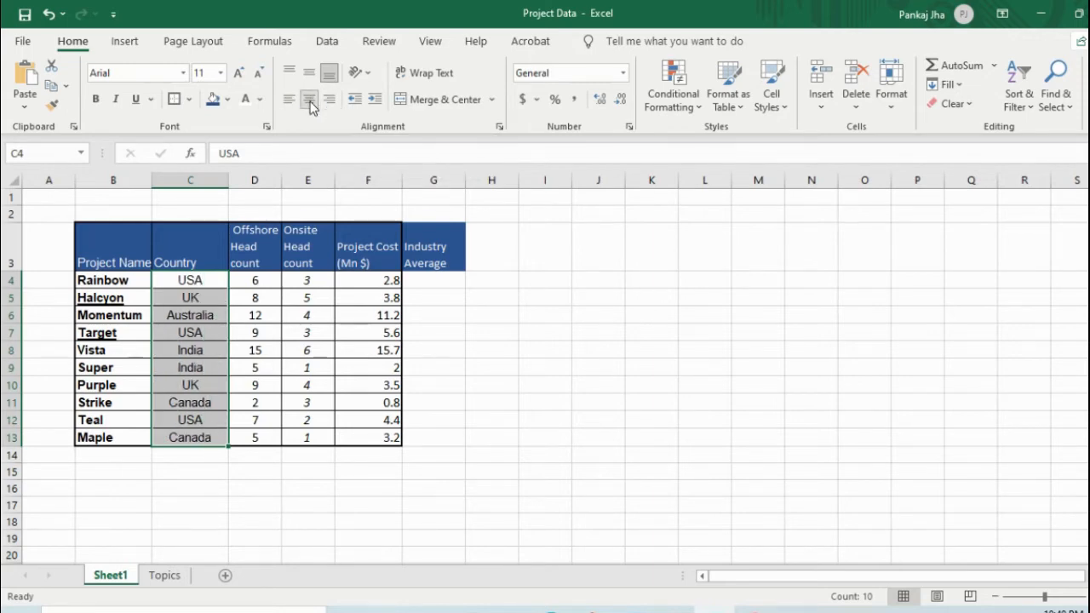
# On the Topics sheet, colour the "Alignment (Centre, Left), Wrap Text" bullet text green.
pyautogui.click(165, 576)
pyautogui.moveTo(159, 302); pyautogui.dragTo(414, 301)
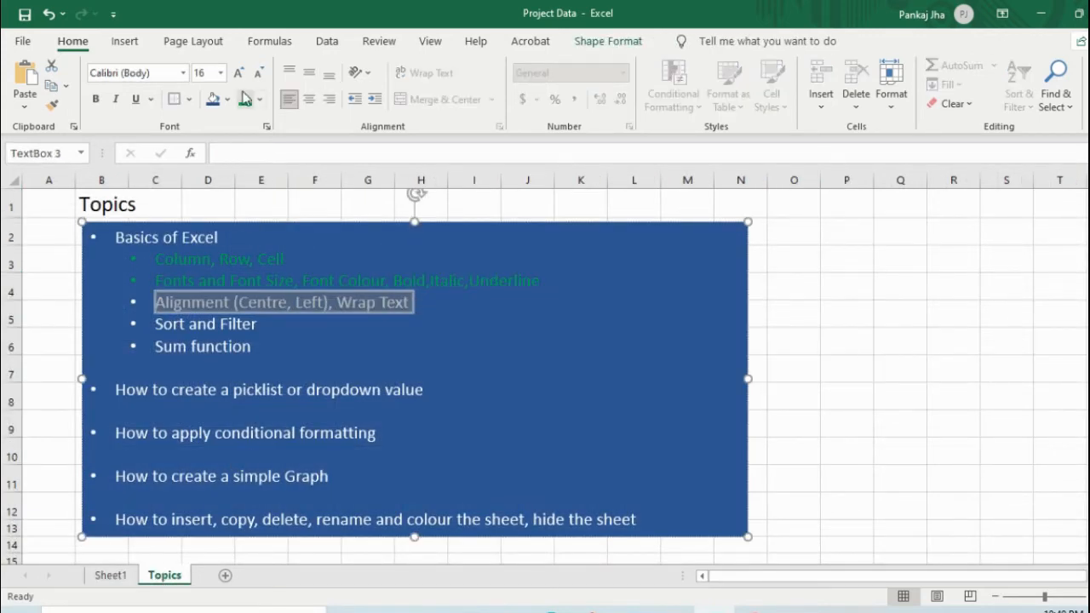
pyautogui.click(245, 100)
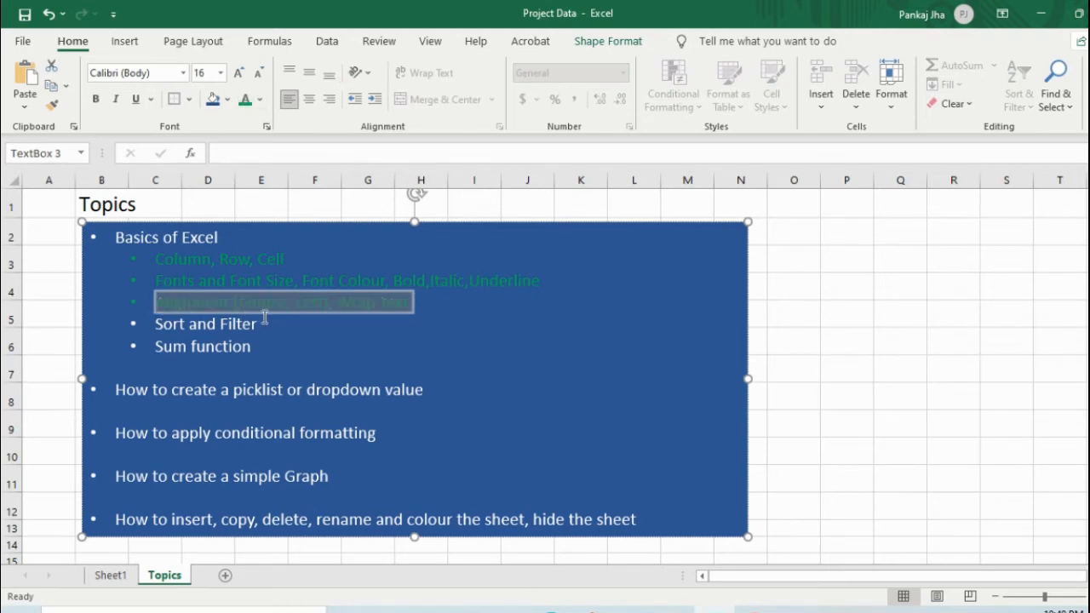
# On Sheet1, delete the entire Industry Average column G.
pyautogui.click(111, 577)
pyautogui.click(435, 294)
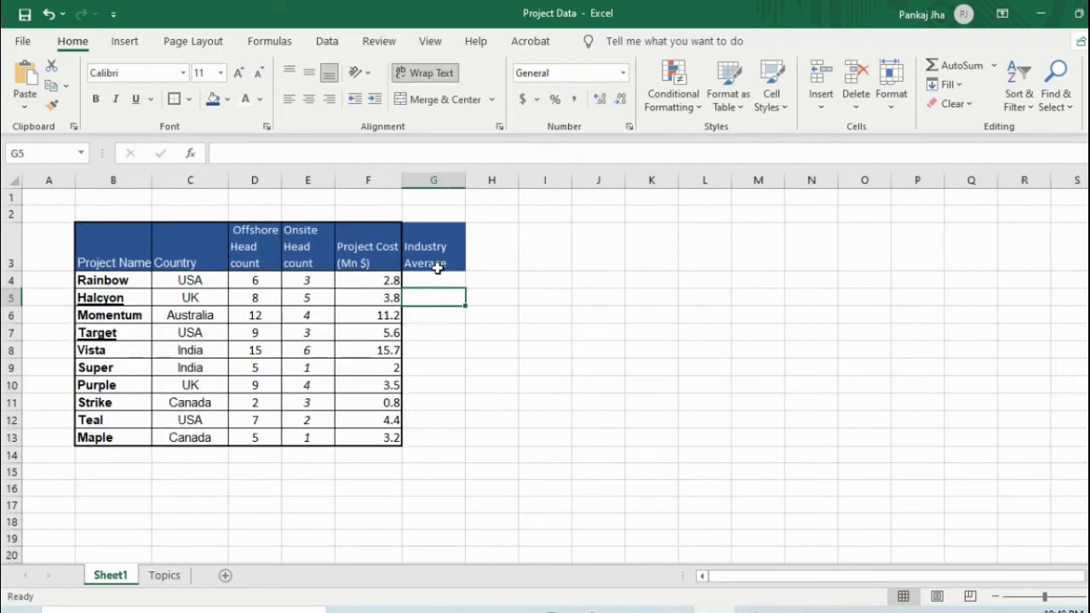
pyautogui.click(442, 237)
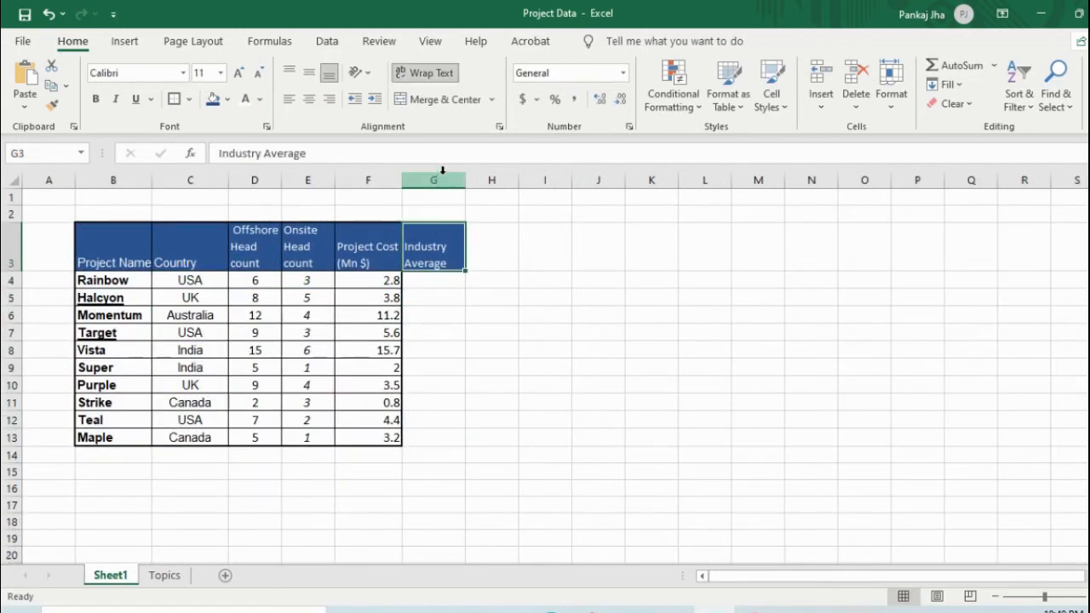
pyautogui.click(443, 173)
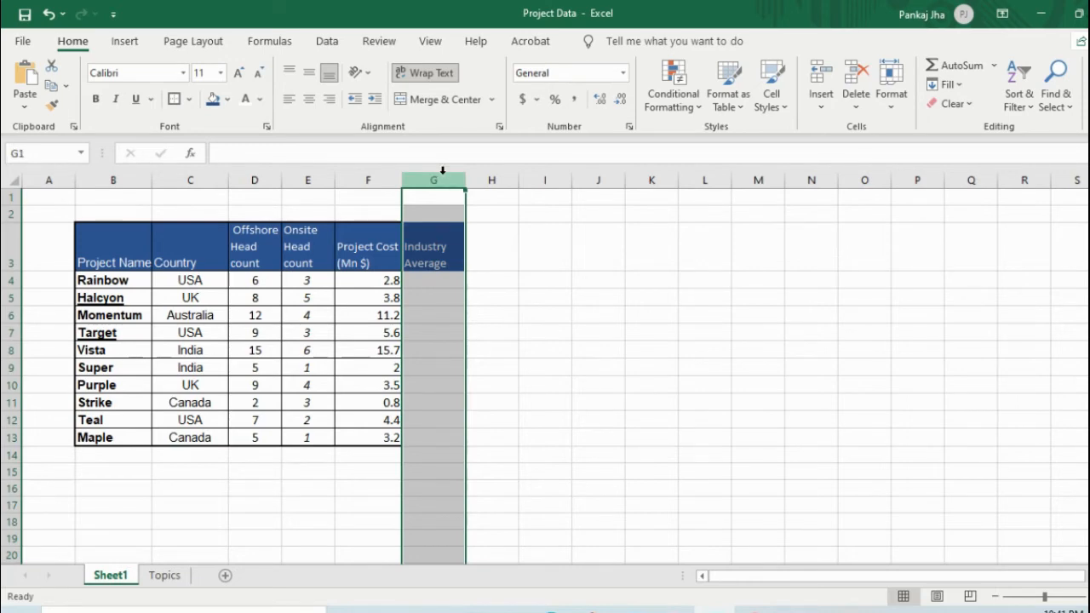
pyautogui.click(857, 109)
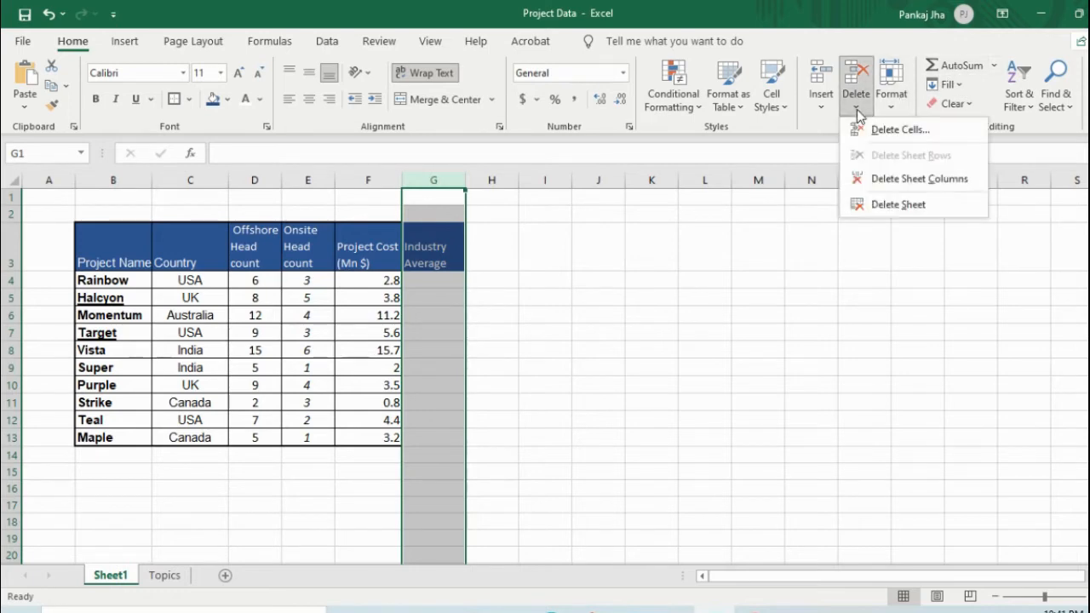
pyautogui.click(894, 185)
pyautogui.click(628, 335)
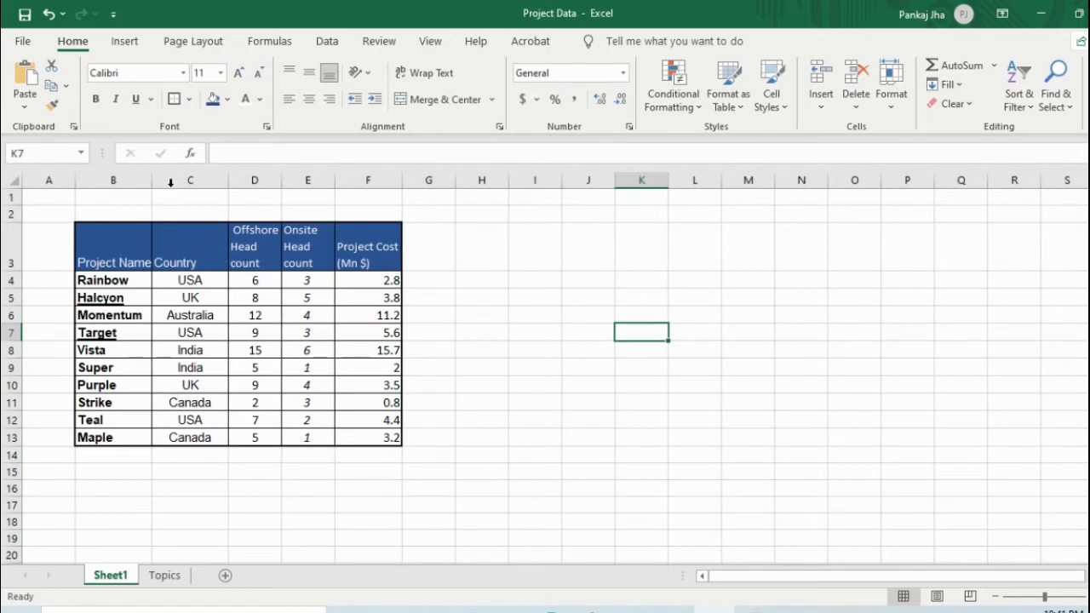
# Add filters to the header row of the project table, starting from the Project Name header in B3.
pyautogui.click(331, 42)
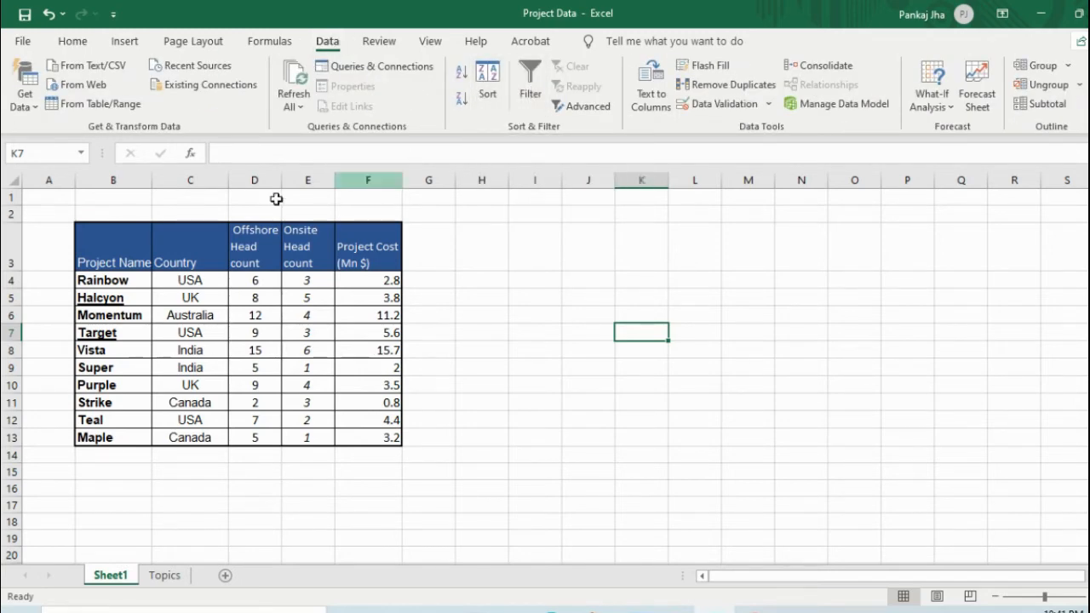
pyautogui.click(111, 238)
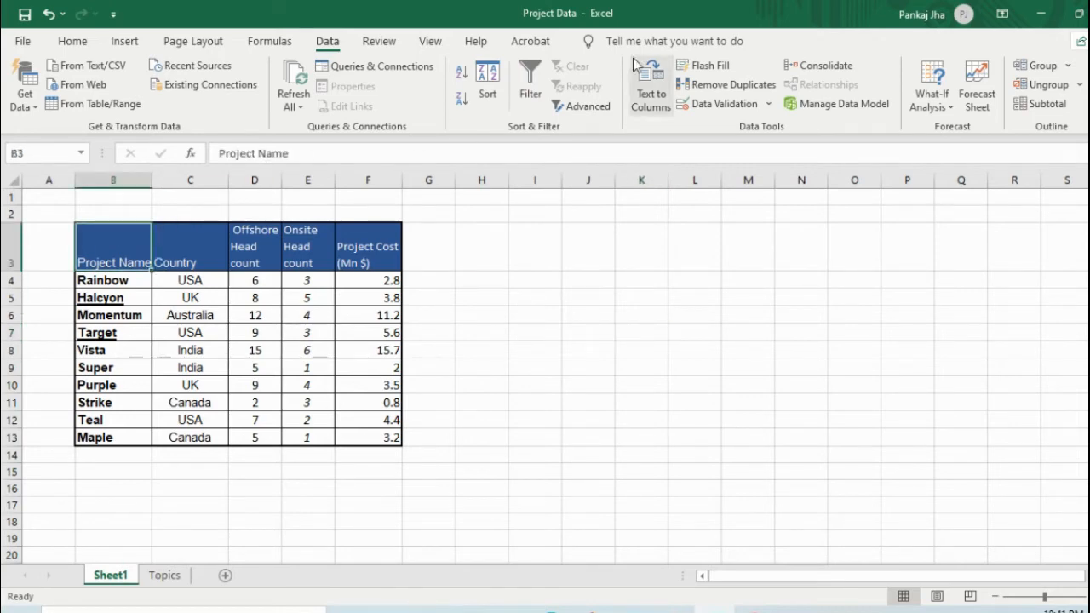
pyautogui.click(529, 81)
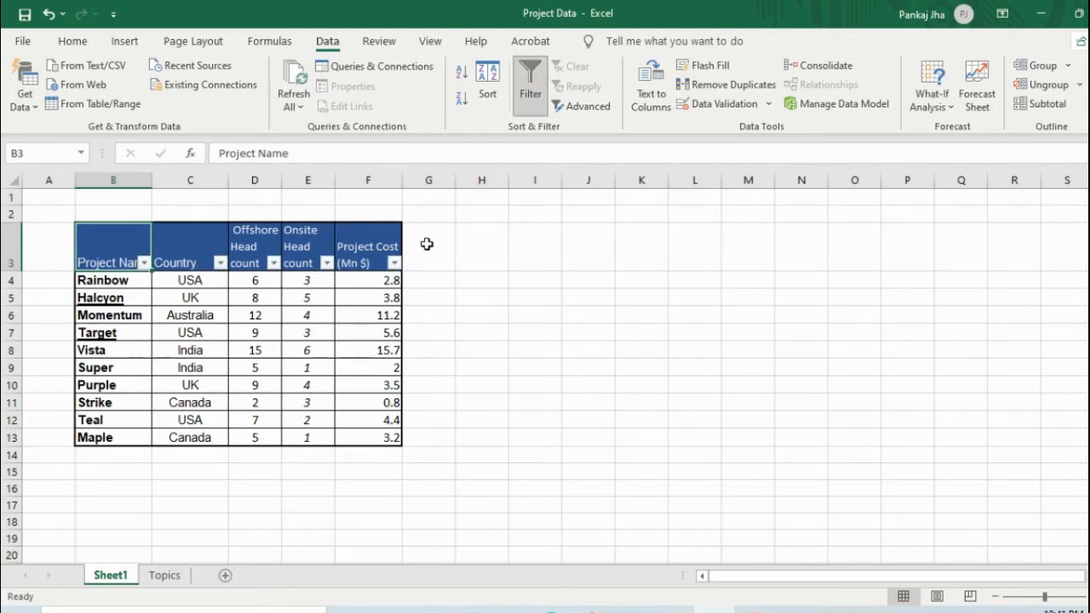
# Filter the Country column to show only USA projects, and widen column B slightly.
pyautogui.click(220, 263)
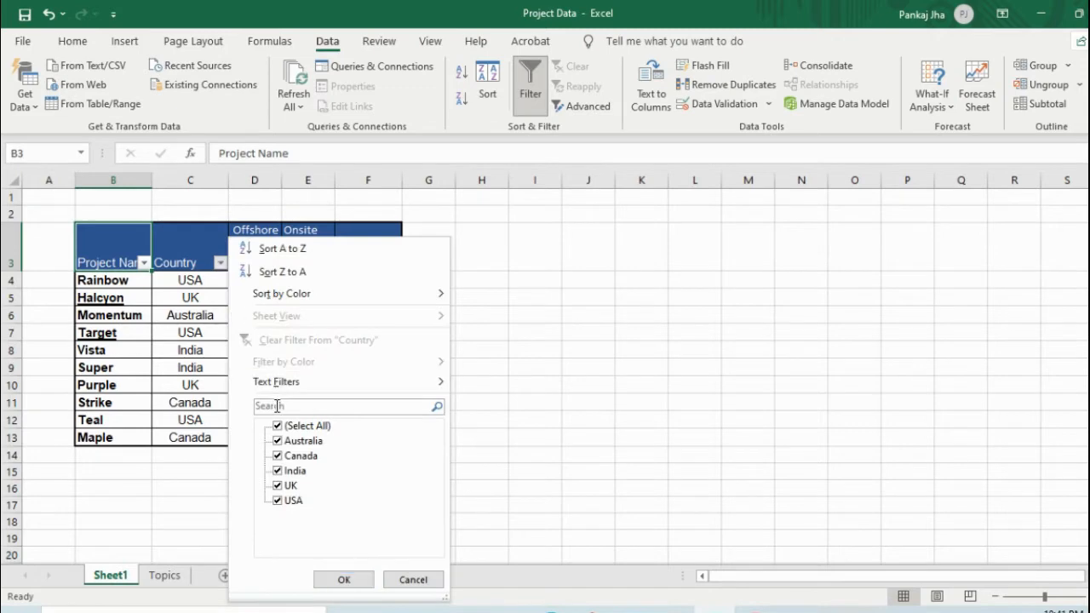
pyautogui.click(278, 426)
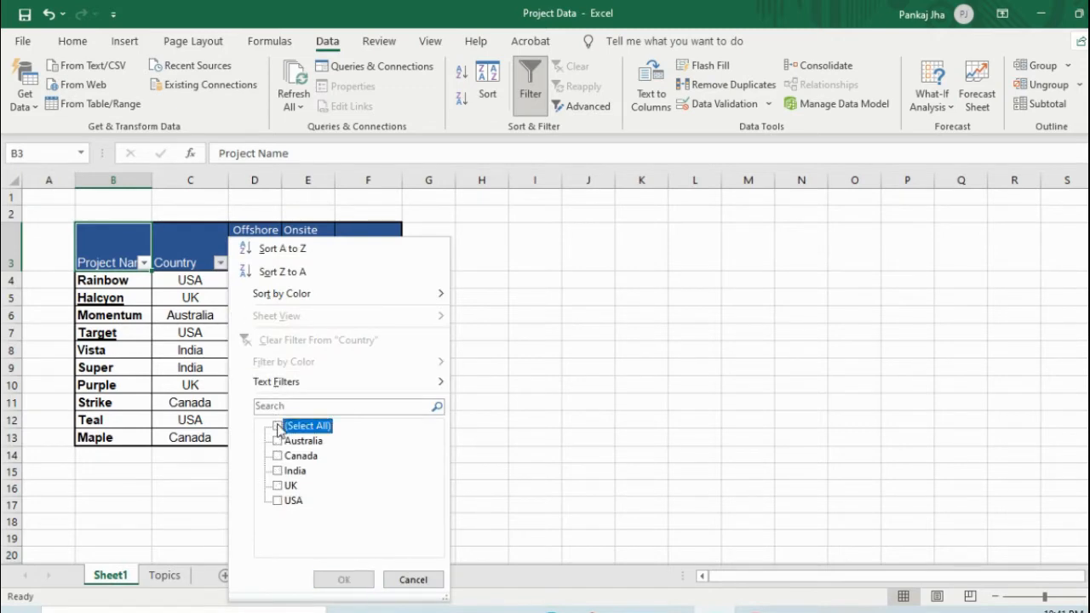
pyautogui.click(278, 500)
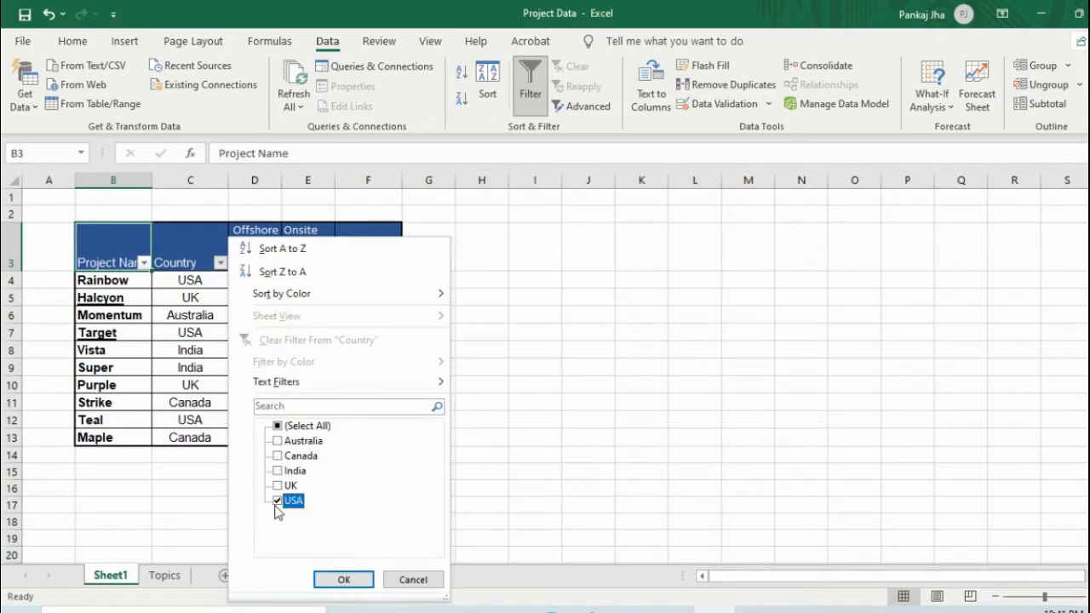
pyautogui.click(328, 579)
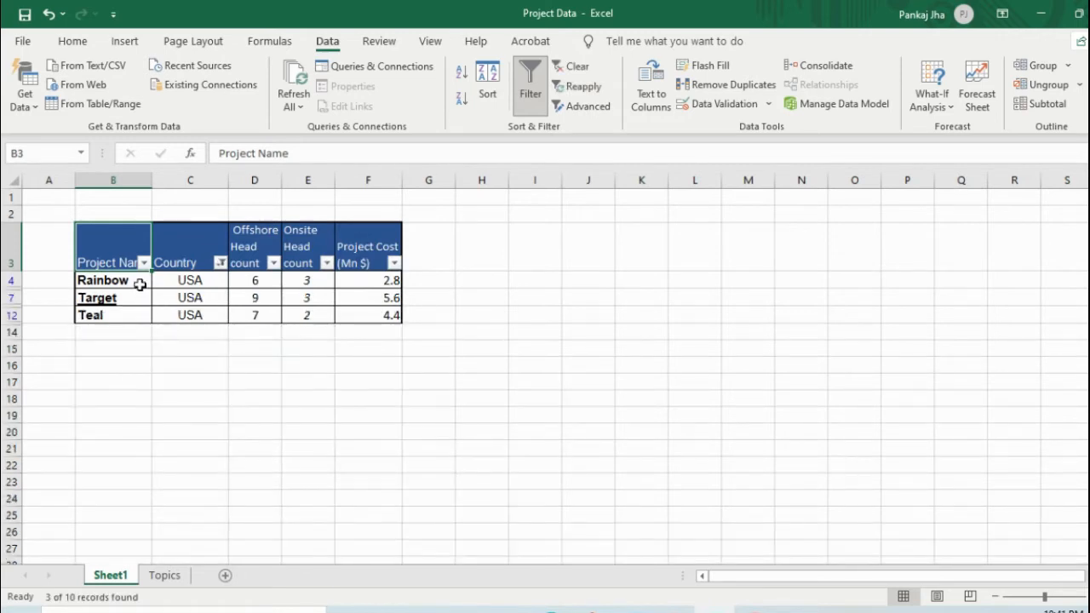
pyautogui.moveTo(154, 180); pyautogui.dragTo(157, 179)
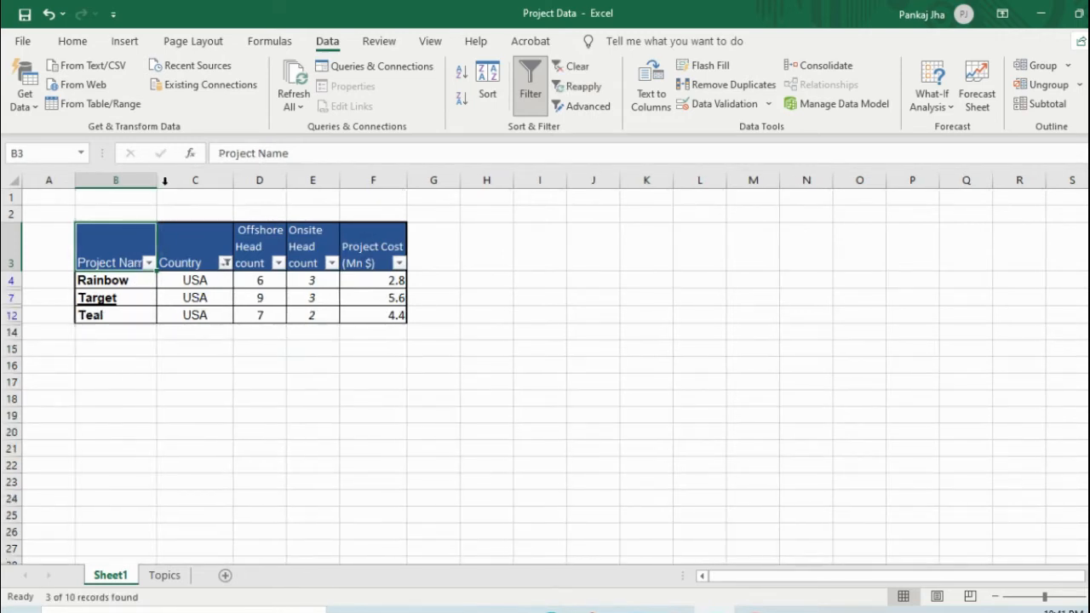
# Select all countries again in the Country filter, and remove the filters from the project table's header row.
pyautogui.click(225, 263)
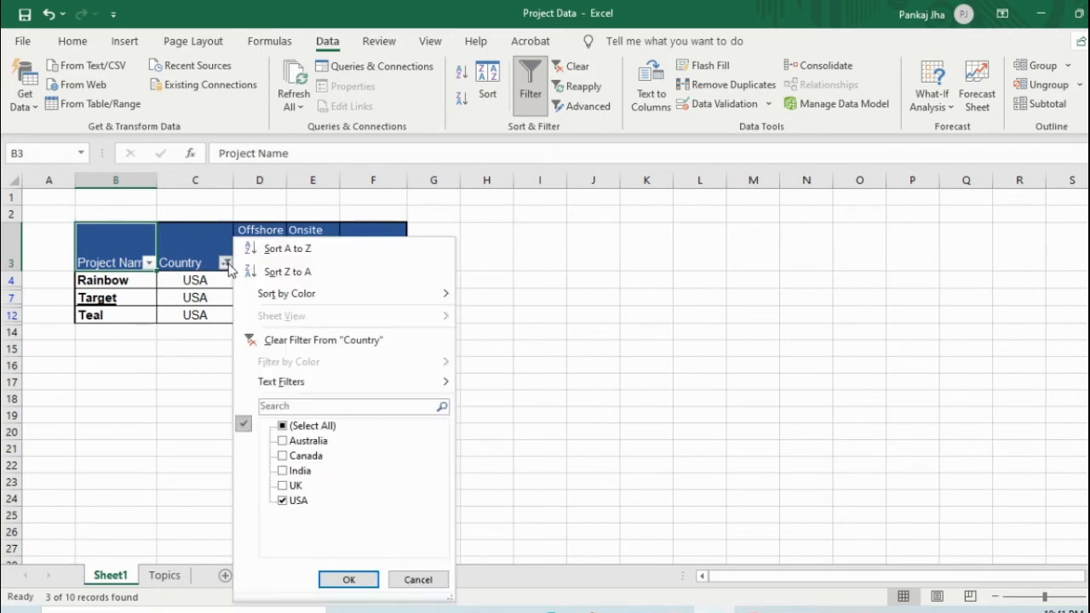
pyautogui.click(284, 428)
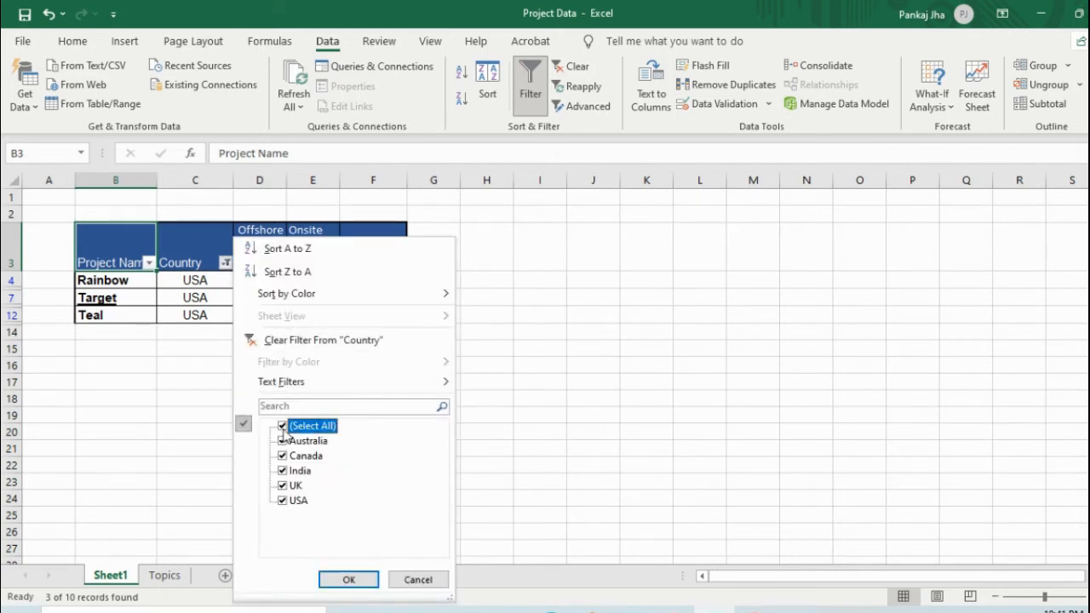
pyautogui.click(342, 580)
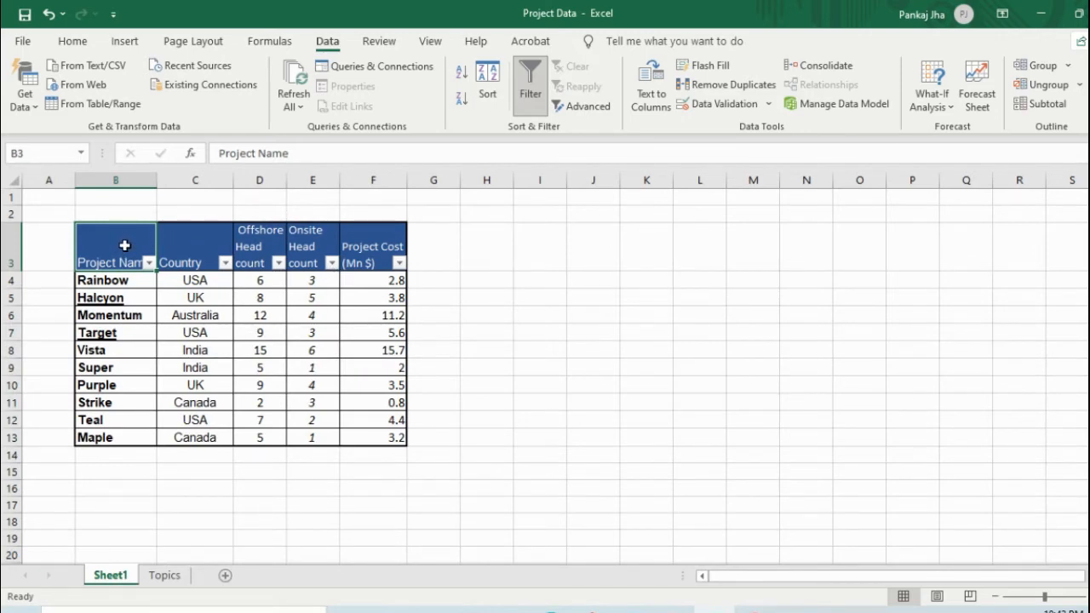
pyautogui.click(533, 94)
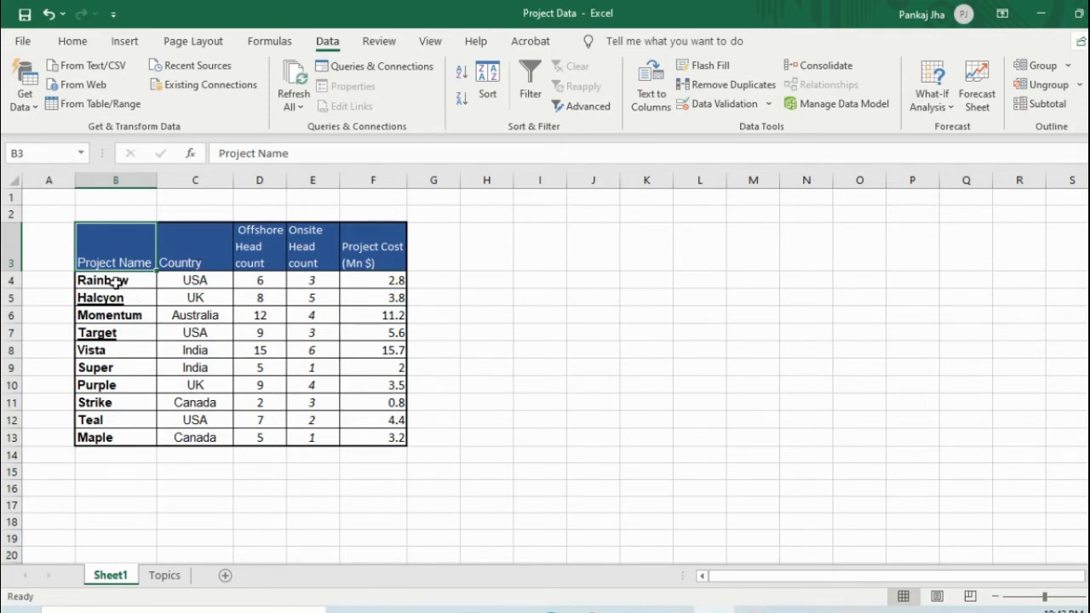
pyautogui.click(11, 282)
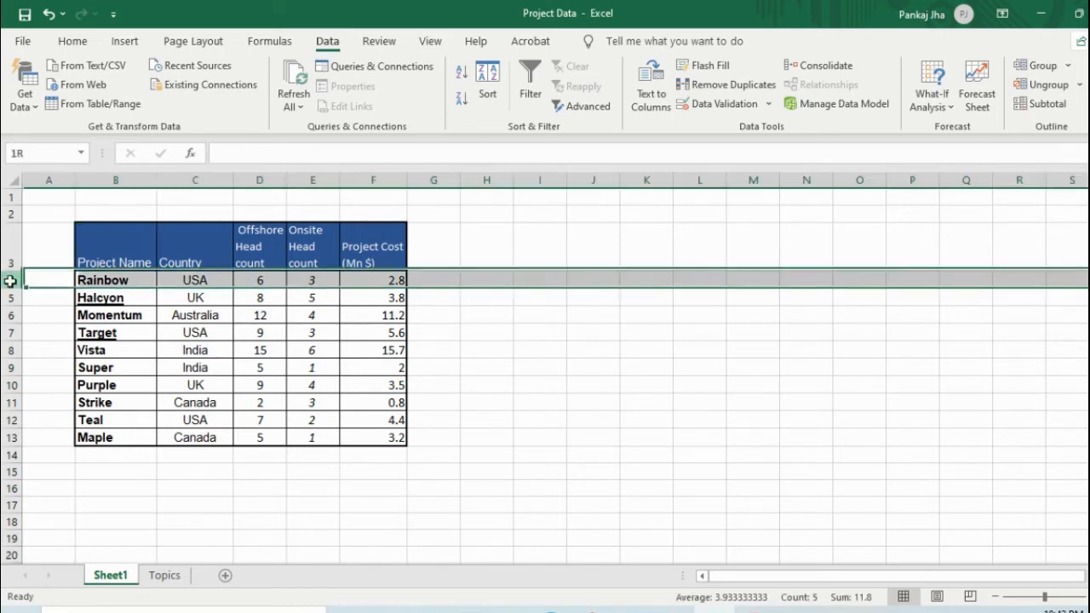
pyautogui.click(10, 420)
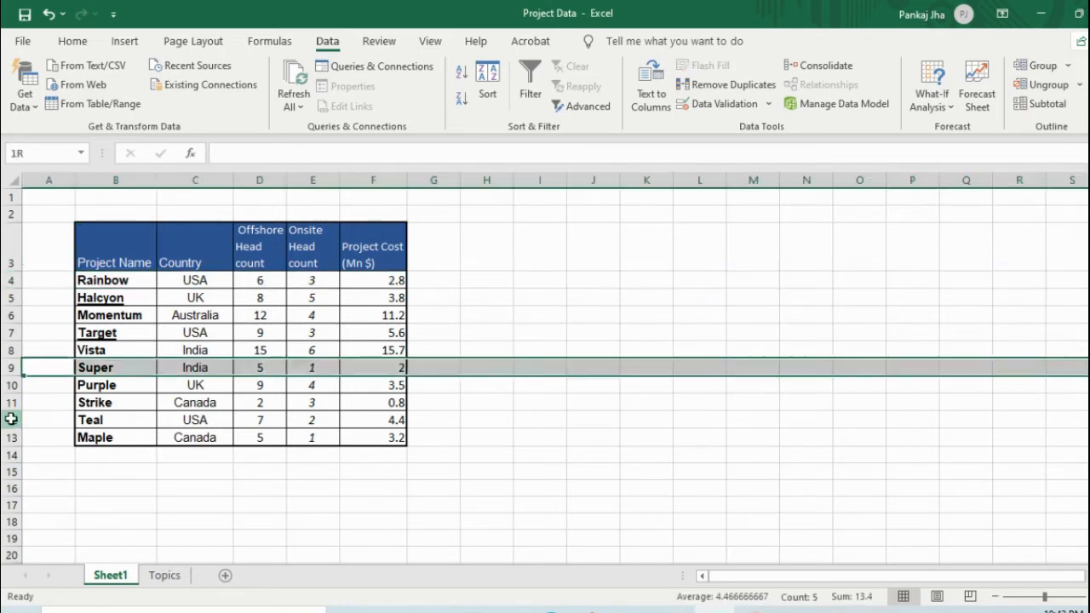
pyautogui.click(11, 330)
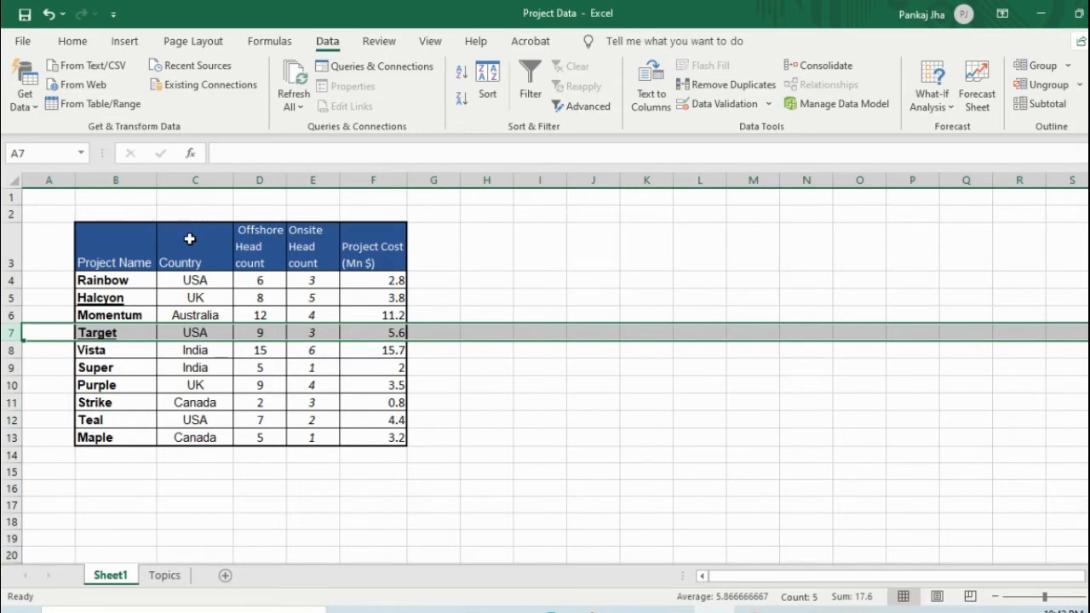
# Sort the project table B3:F13 by Country on cell values in A to Z order.
pyautogui.moveTo(106, 241); pyautogui.dragTo(371, 434)
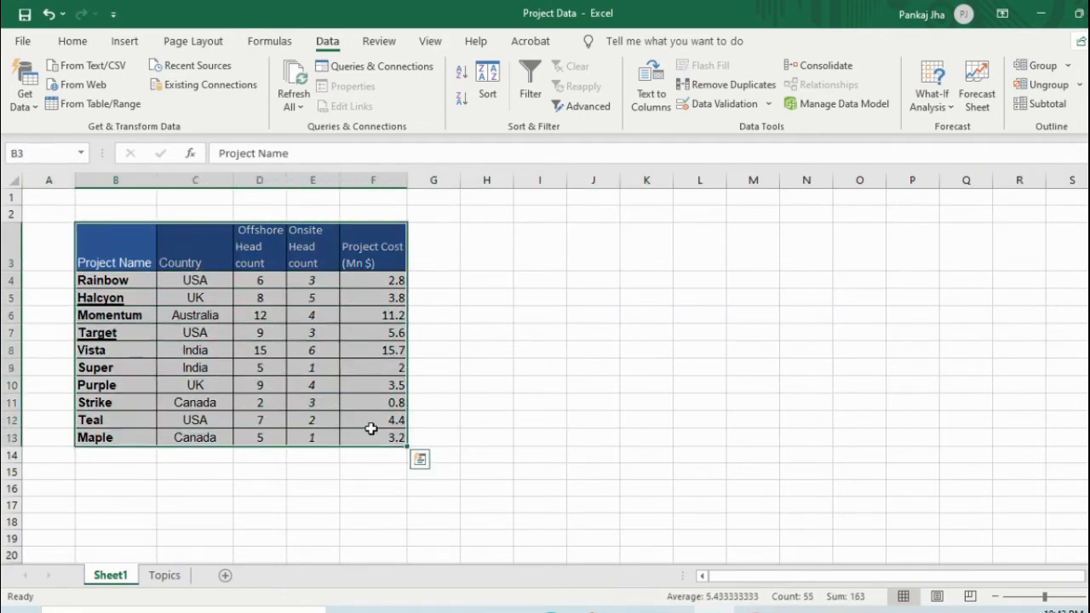
pyautogui.click(490, 80)
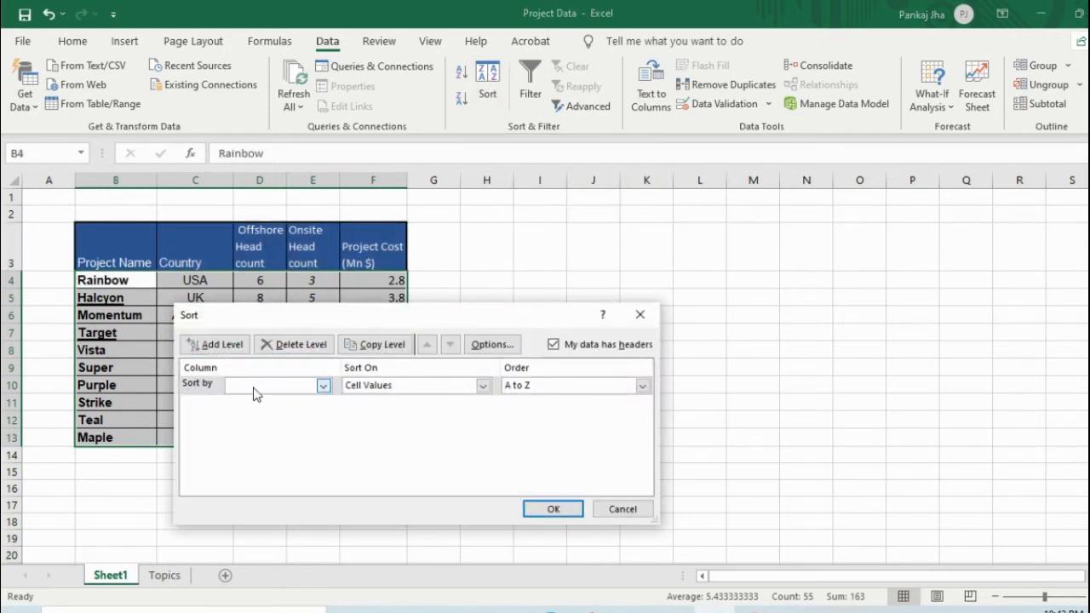
pyautogui.click(324, 388)
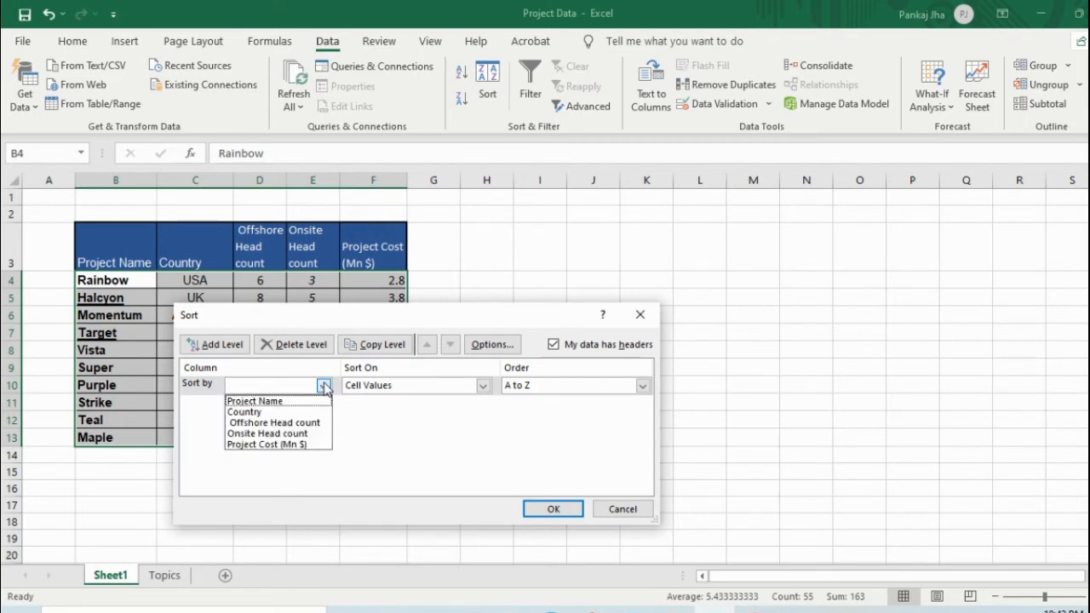
pyautogui.click(252, 413)
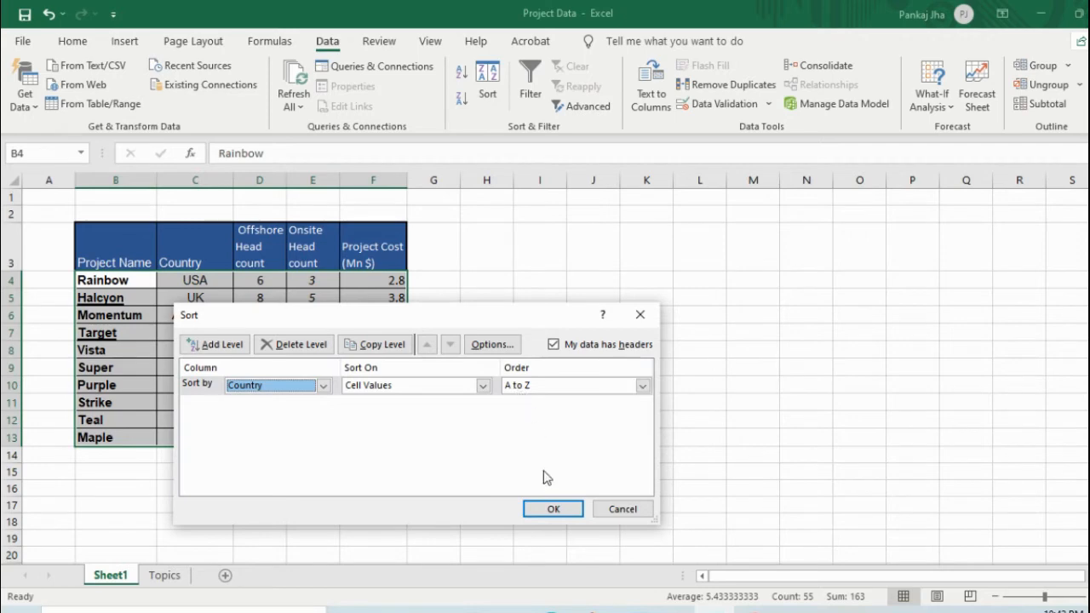
pyautogui.click(543, 509)
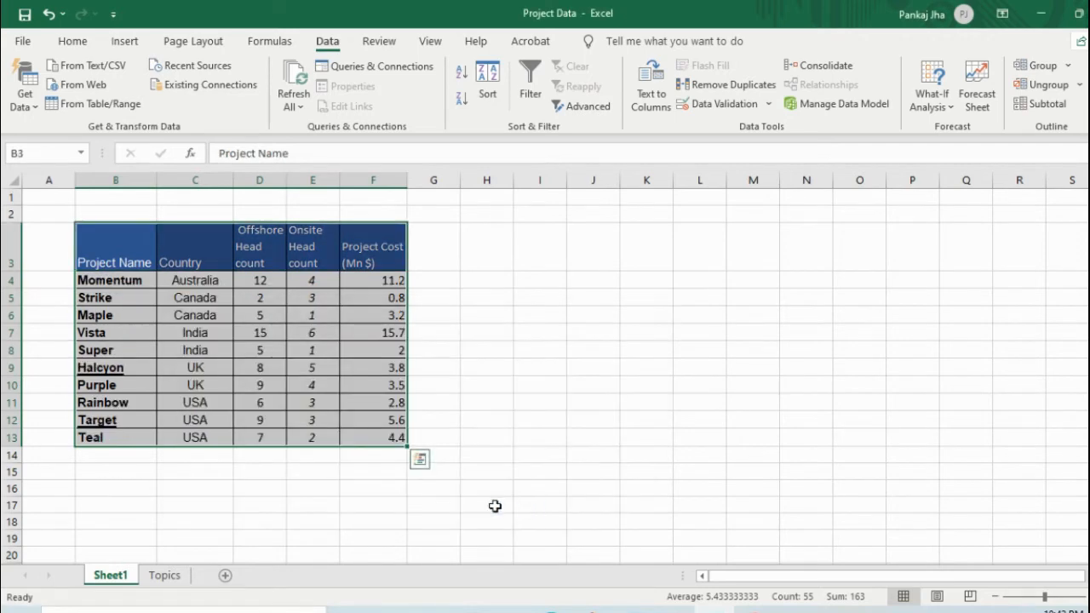
pyautogui.click(487, 333)
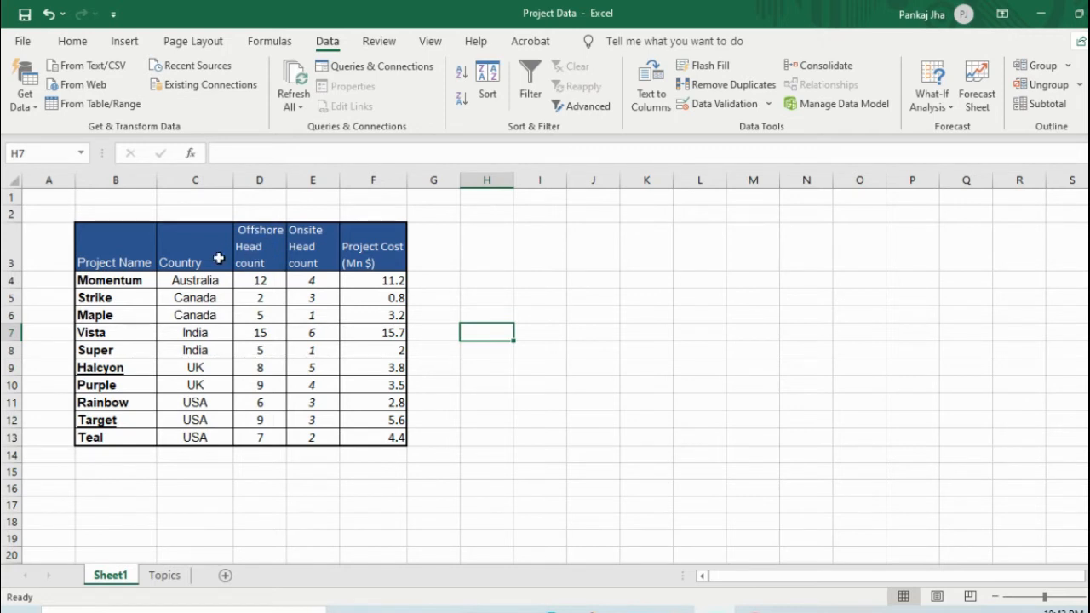
# Sort the project table by Country A to Z, with Offshore Head count smallest to largest as a second level.
pyautogui.moveTo(112, 246); pyautogui.dragTo(375, 433)
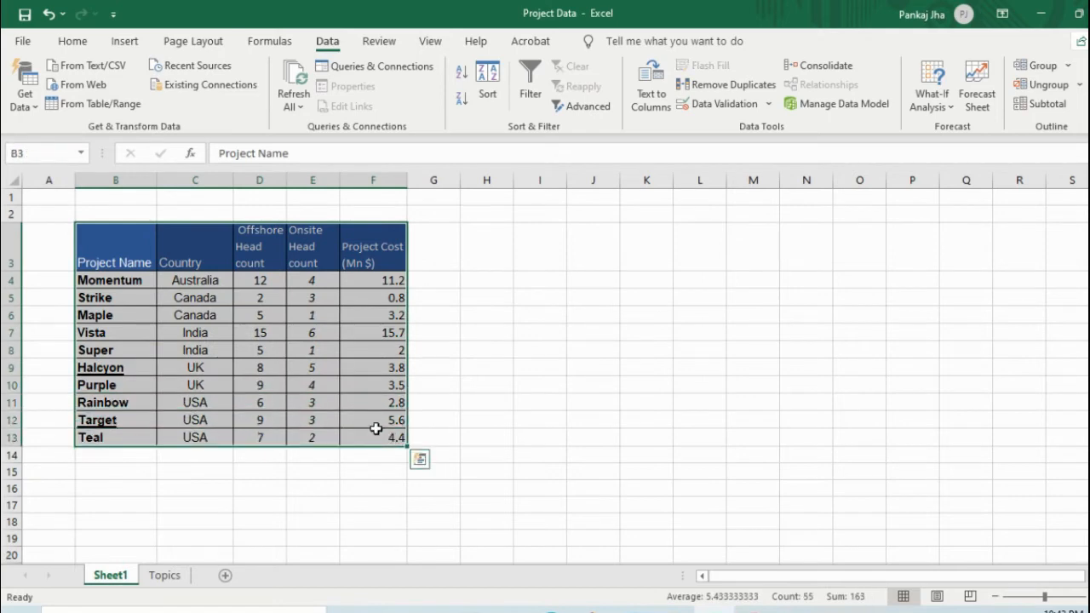
pyautogui.click(485, 82)
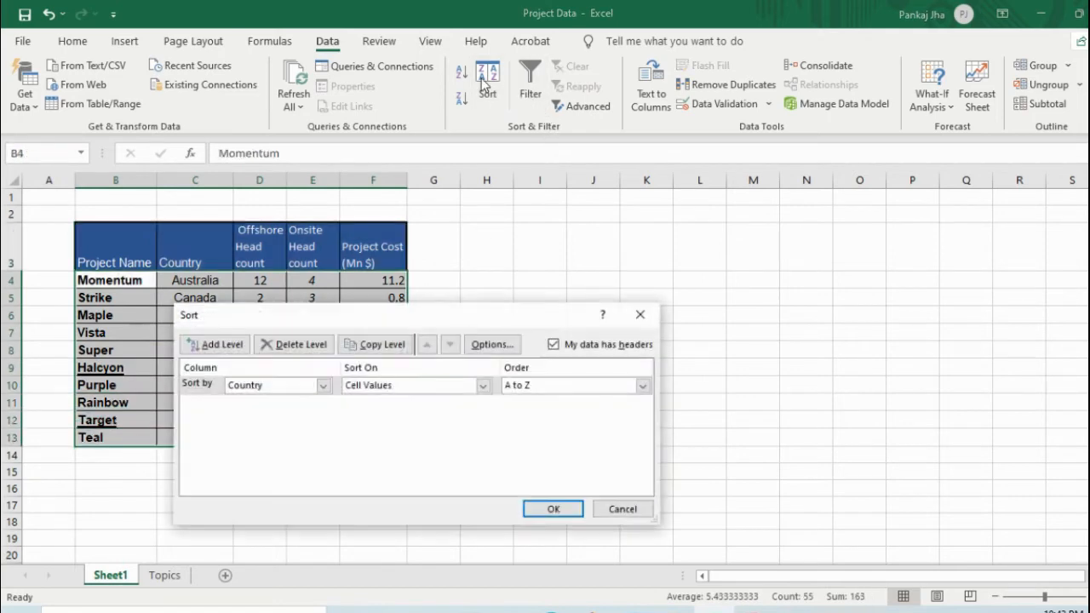
pyautogui.click(229, 349)
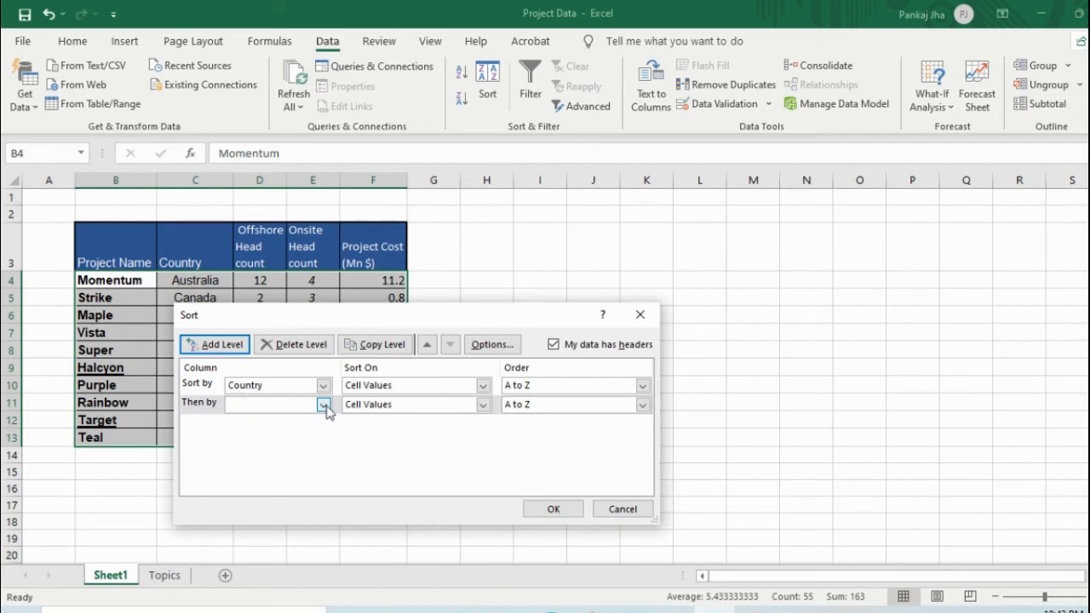
pyautogui.click(325, 407)
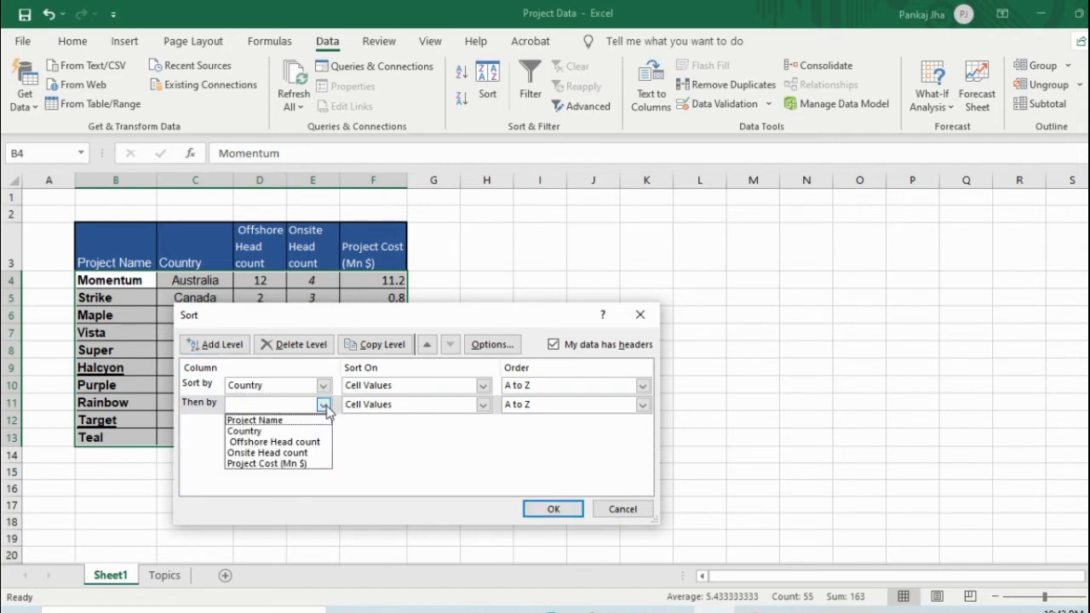
pyautogui.click(285, 442)
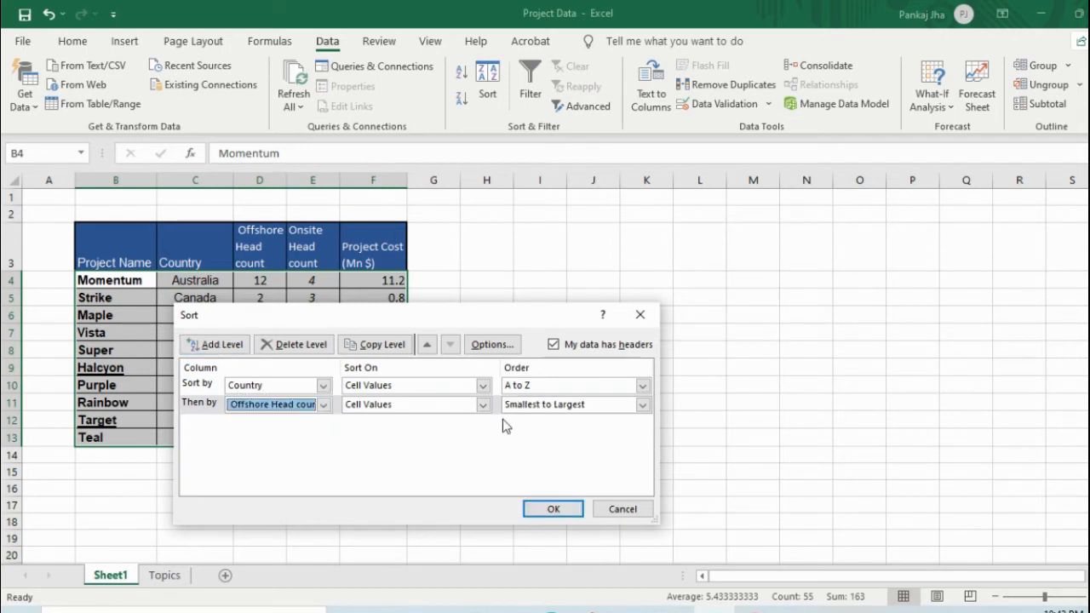
pyautogui.click(552, 509)
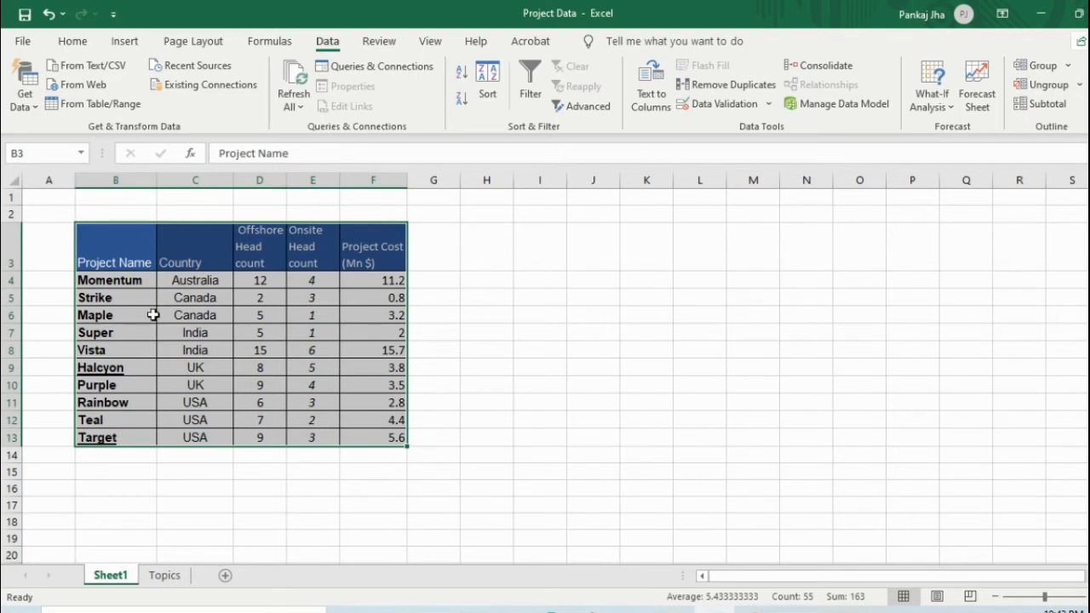
pyautogui.click(204, 302)
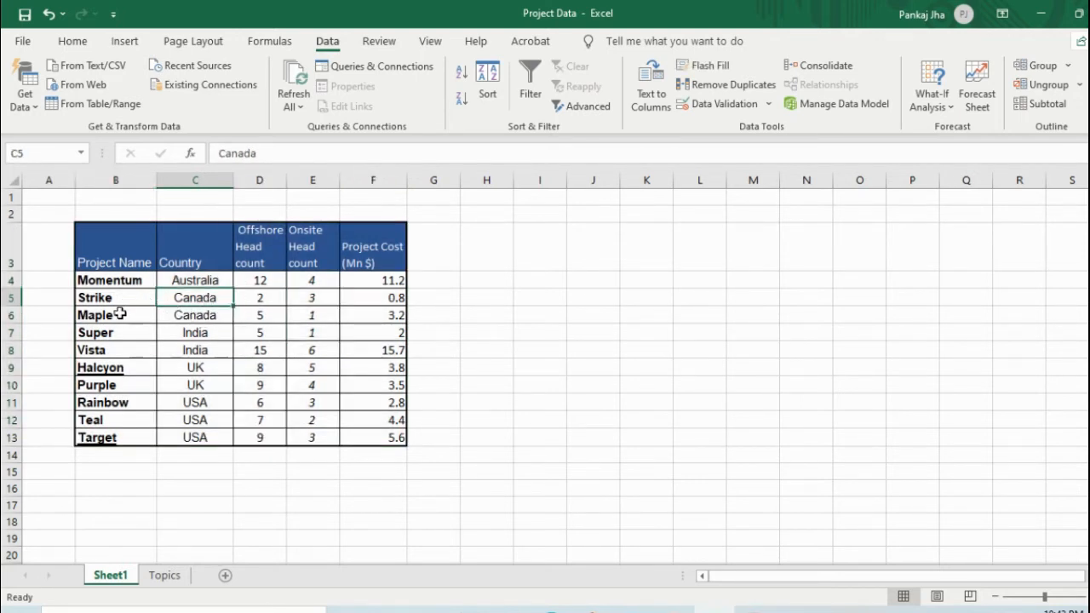
pyautogui.click(266, 295)
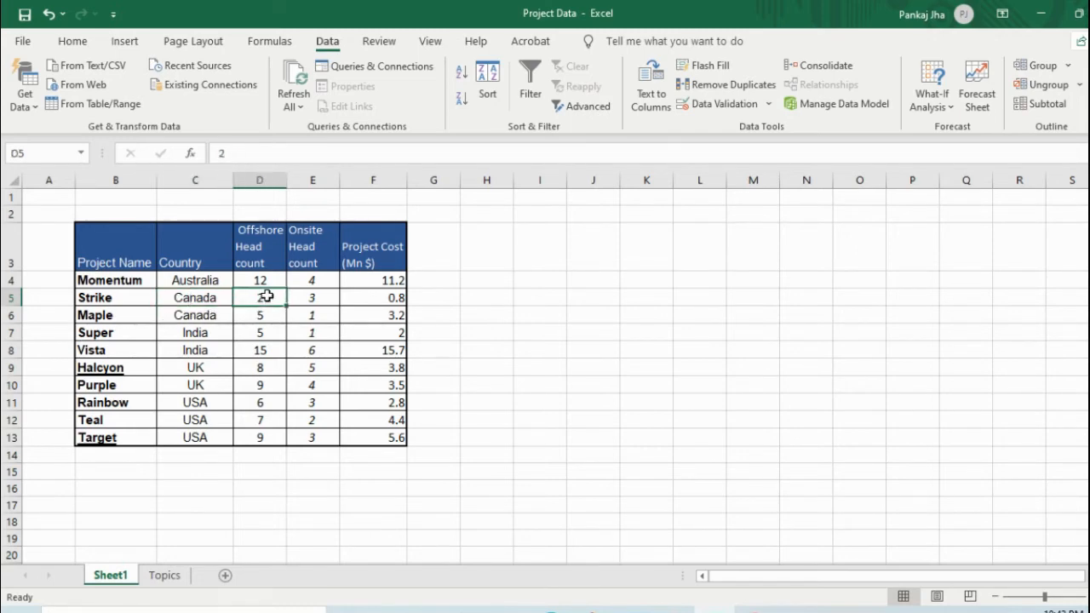
pyautogui.click(267, 317)
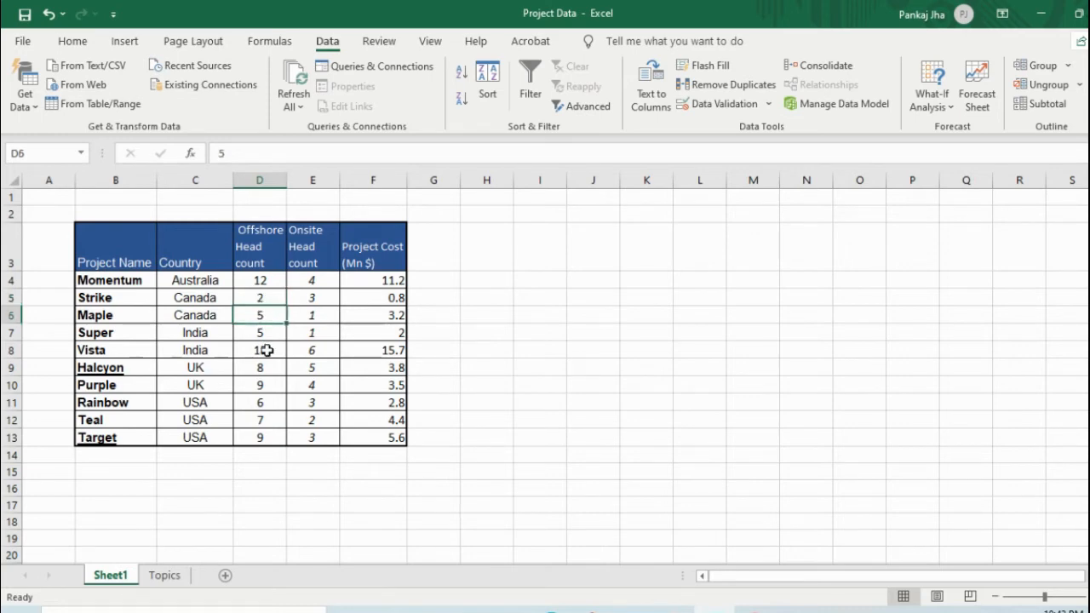
pyautogui.click(266, 338)
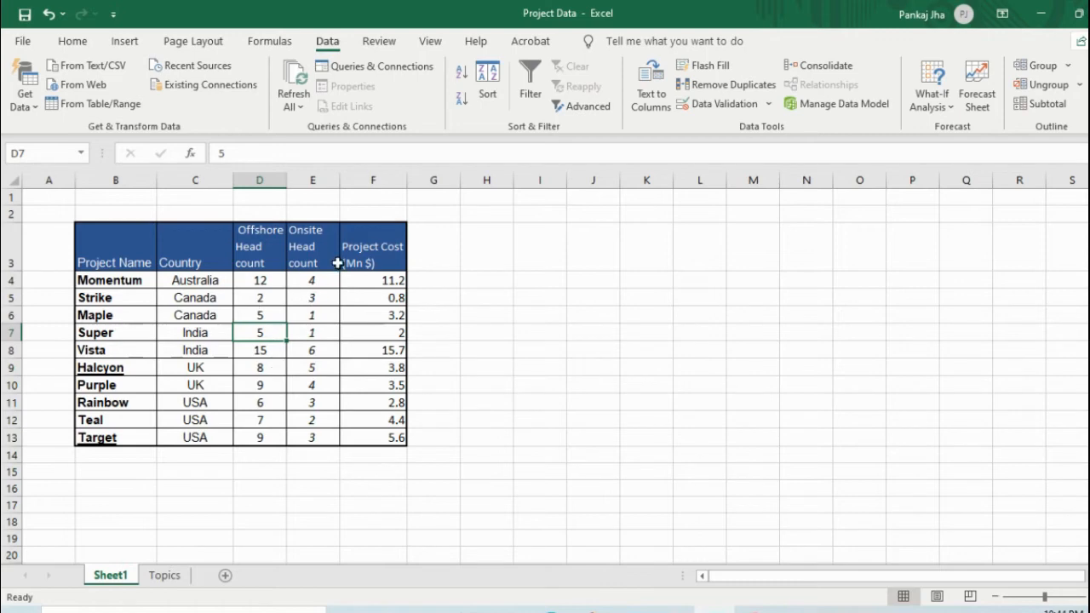
# On the Topics sheet, colour the "Sort and Filter" bullet text green.
pyautogui.click(167, 576)
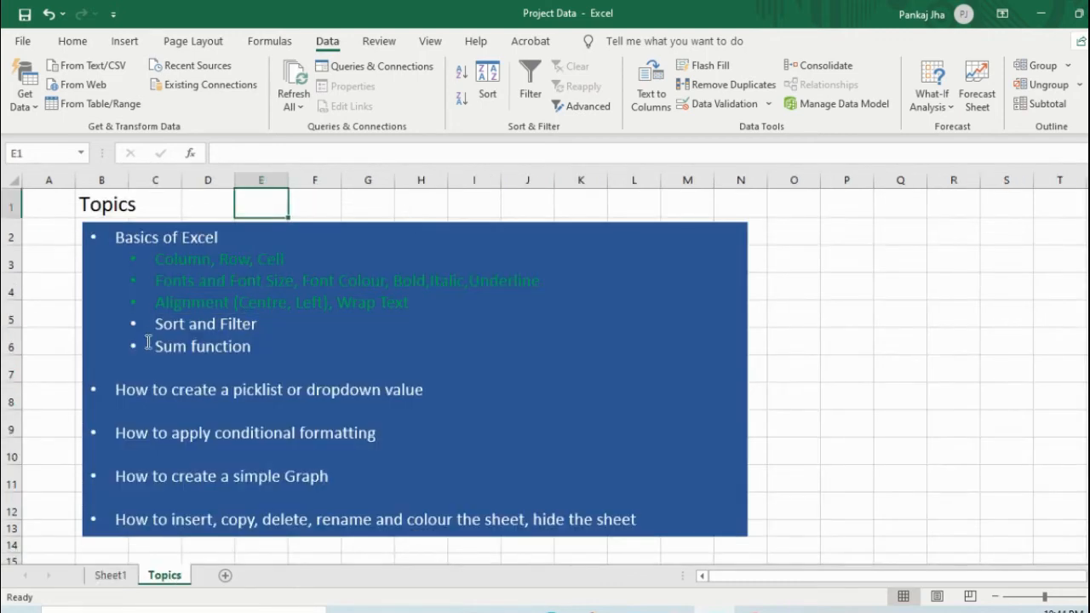
pyautogui.moveTo(157, 323); pyautogui.dragTo(256, 320)
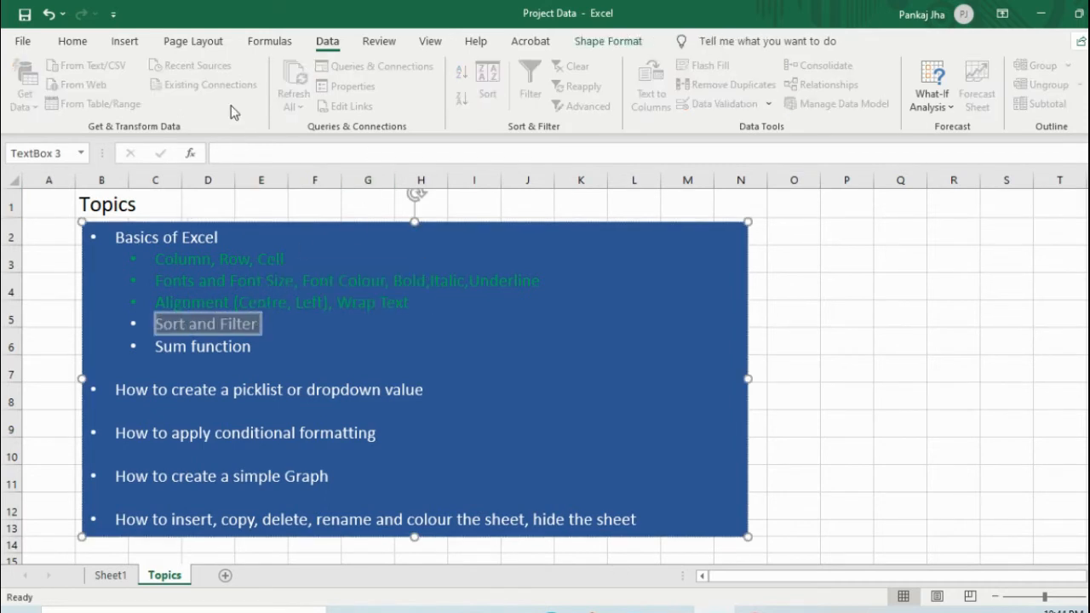
pyautogui.click(75, 42)
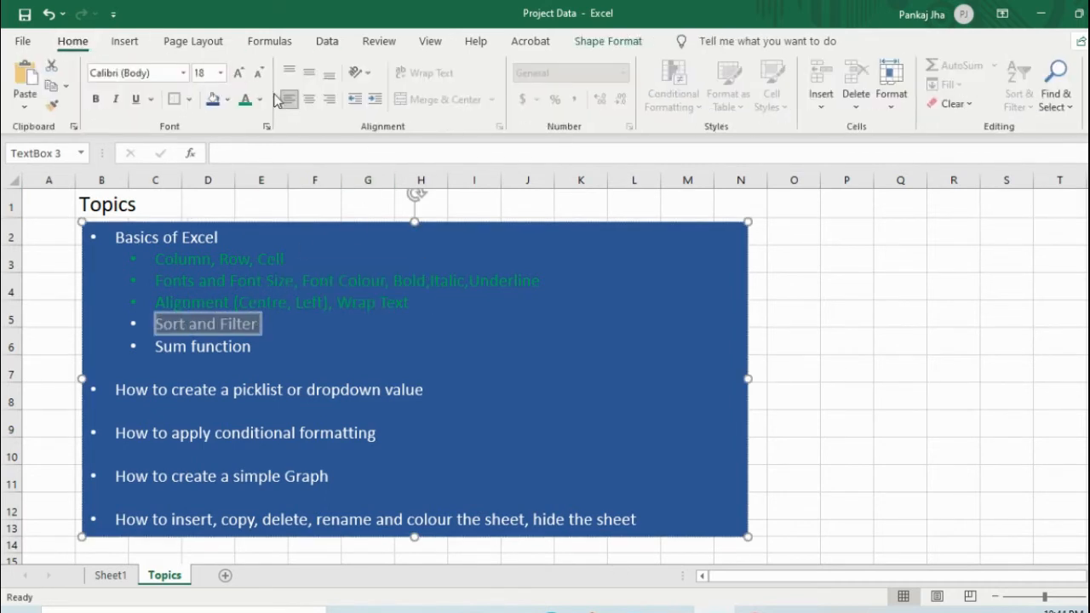
pyautogui.click(244, 99)
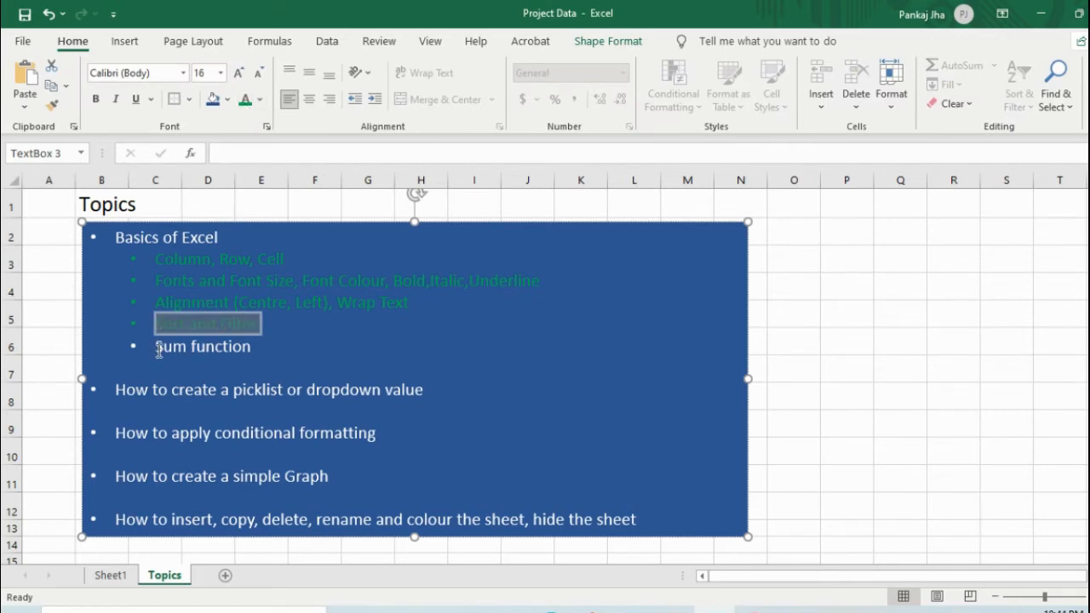
# On Sheet1, total the Project Cost column in cell F14 using AutoSum over F4:F13.
pyautogui.click(110, 576)
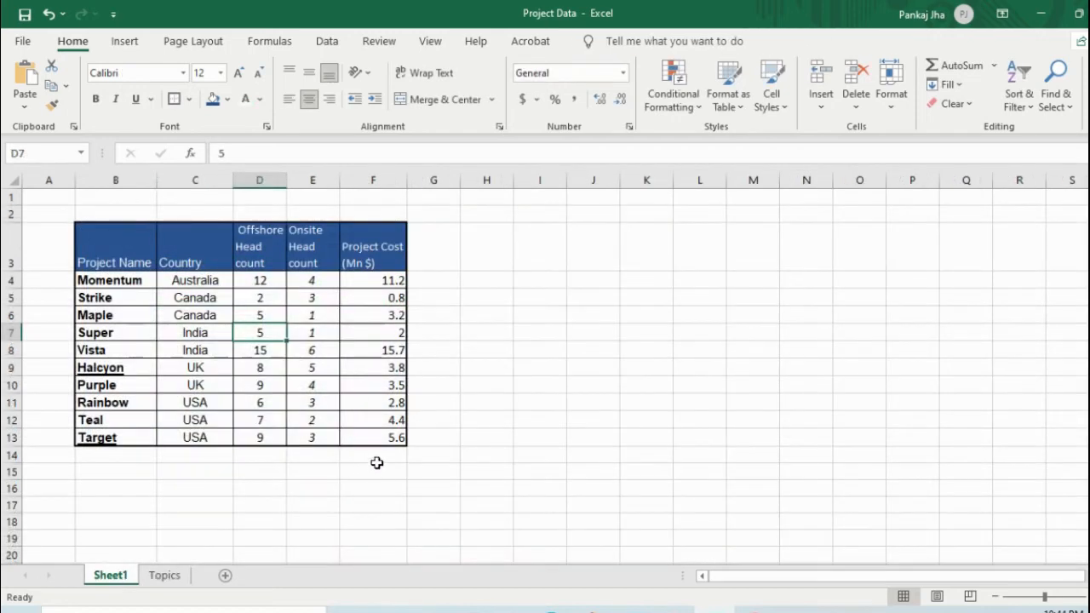
pyautogui.click(380, 461)
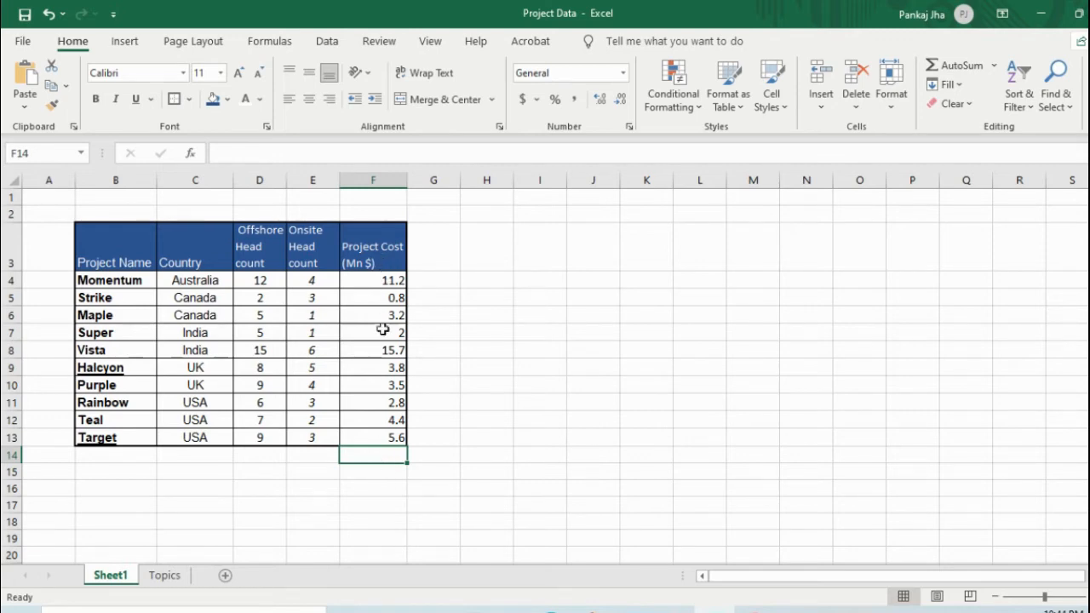
pyautogui.click(371, 489)
pyautogui.click(376, 453)
pyautogui.click(963, 64)
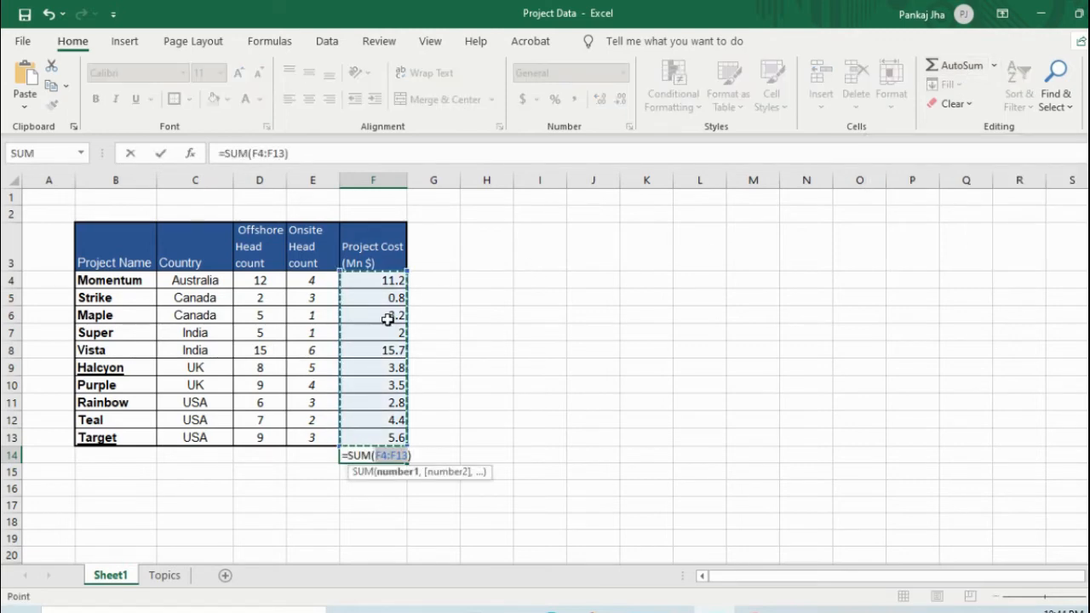
pyautogui.press('Return')
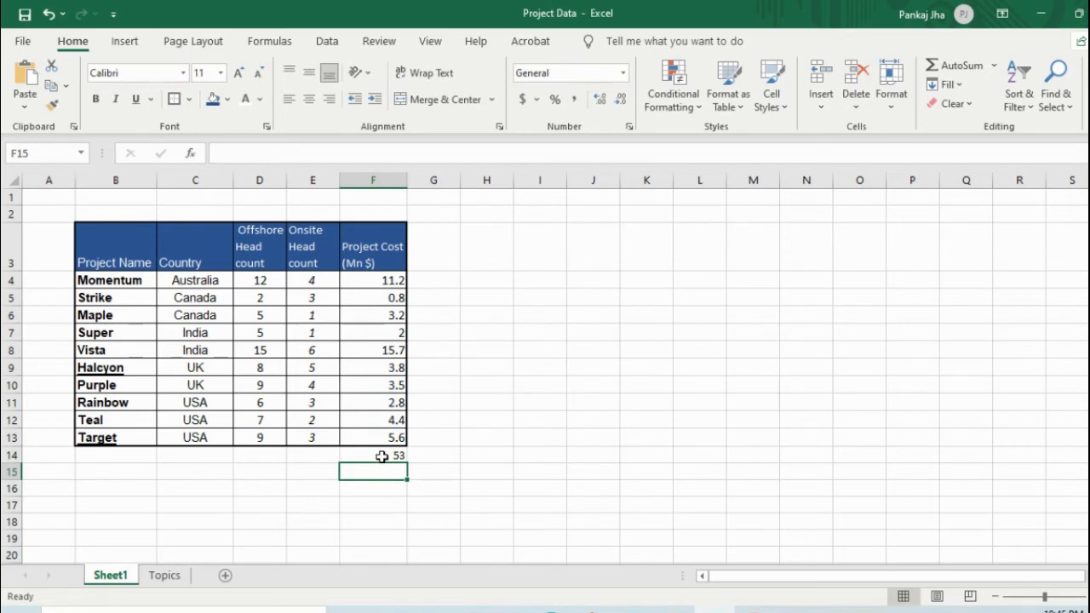
# Re-enter the Project Cost total in F14 manually with the formula =sum(F4:F13).
pyautogui.click(381, 456)
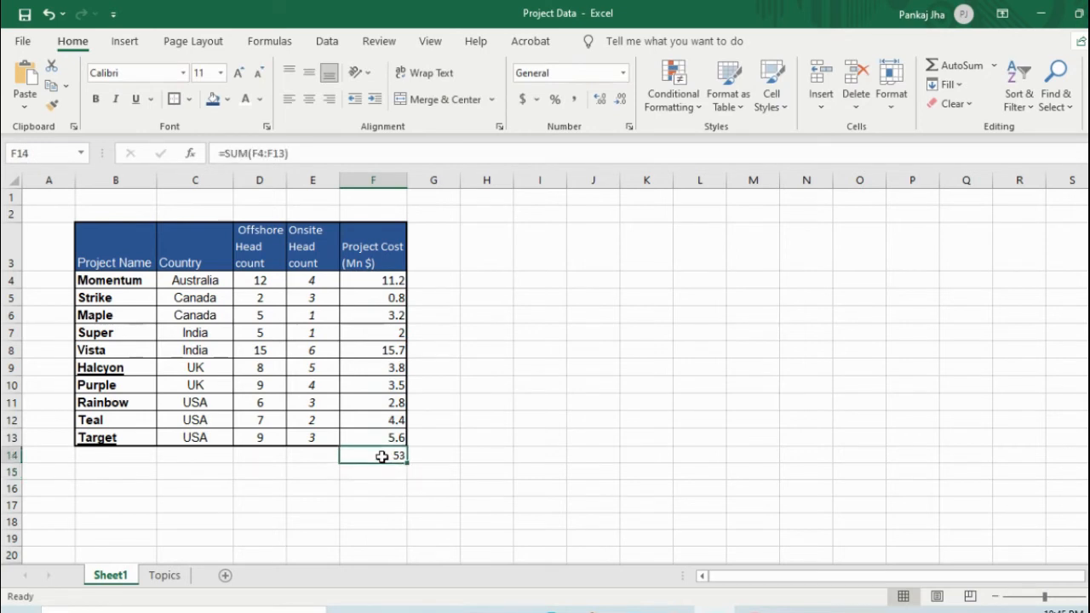
pyautogui.write('=')
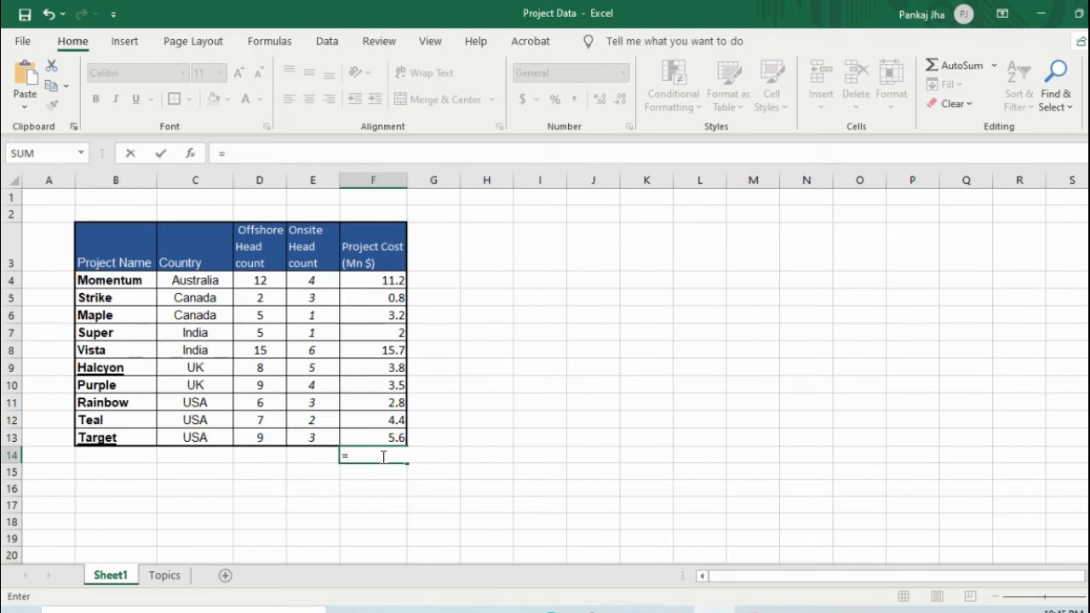
pyautogui.write('sum')
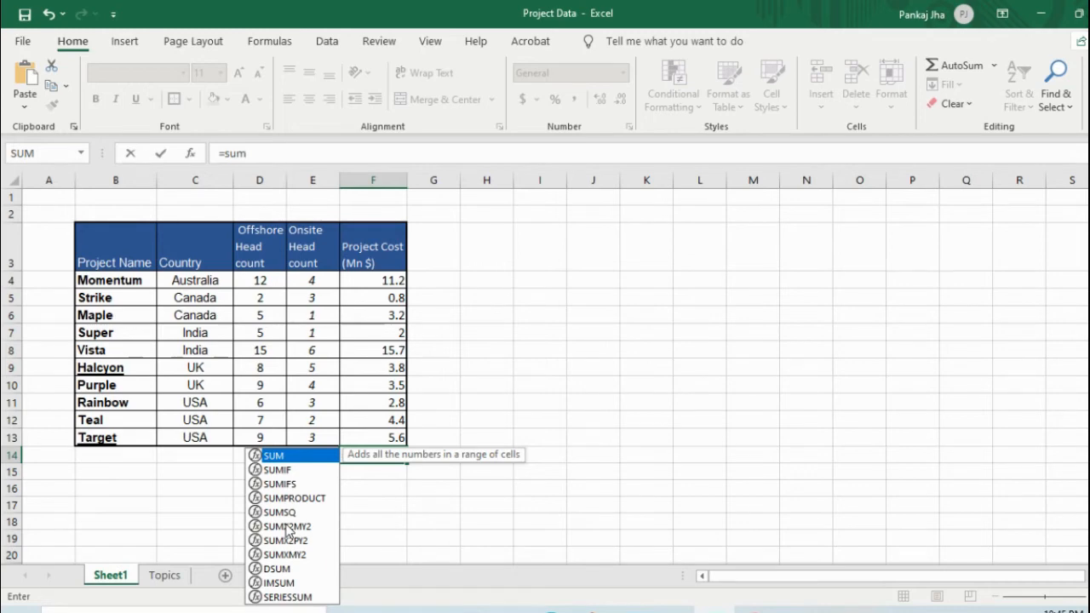
pyautogui.write('(')
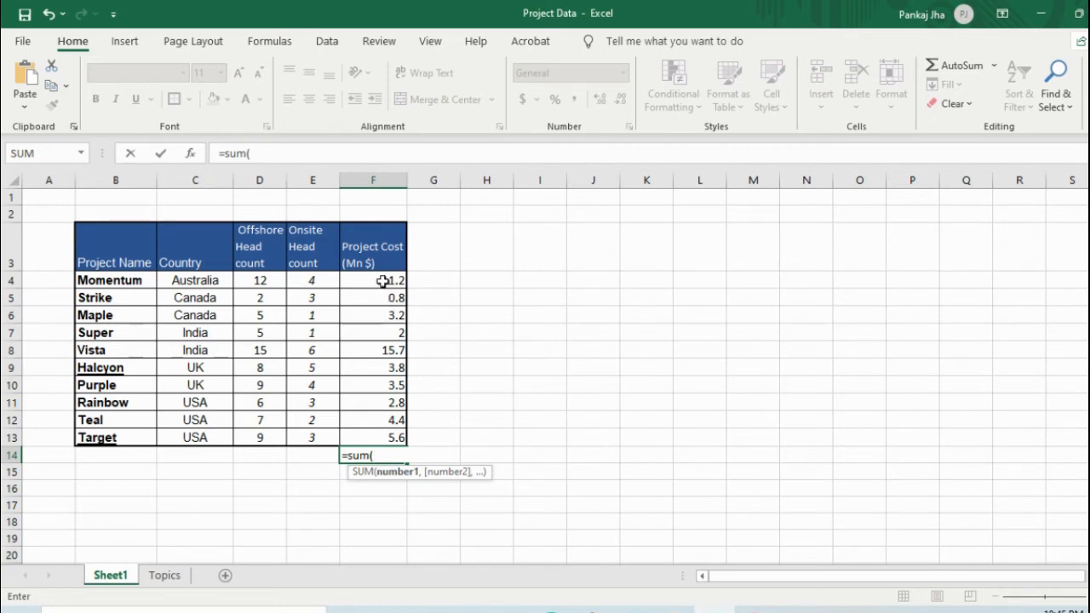
pyautogui.moveTo(387, 282); pyautogui.dragTo(379, 439)
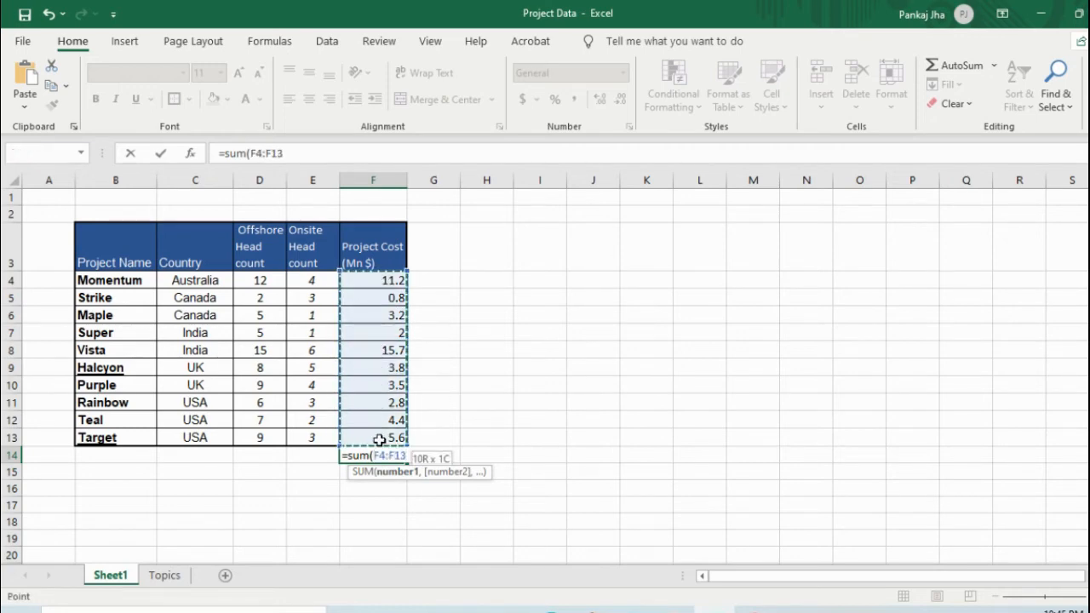
pyautogui.write(')')
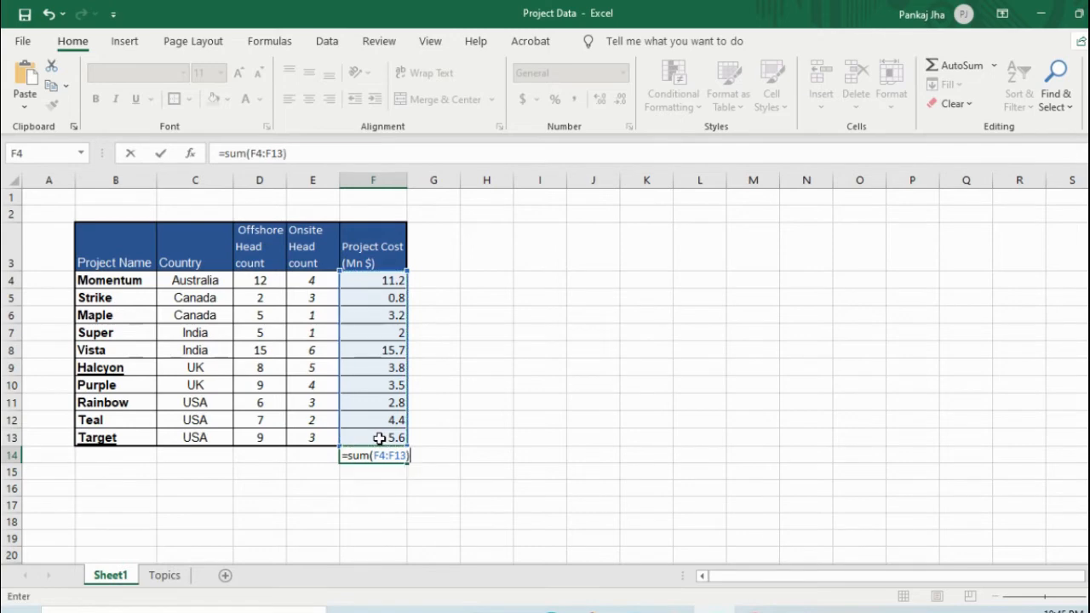
pyautogui.press('Return')
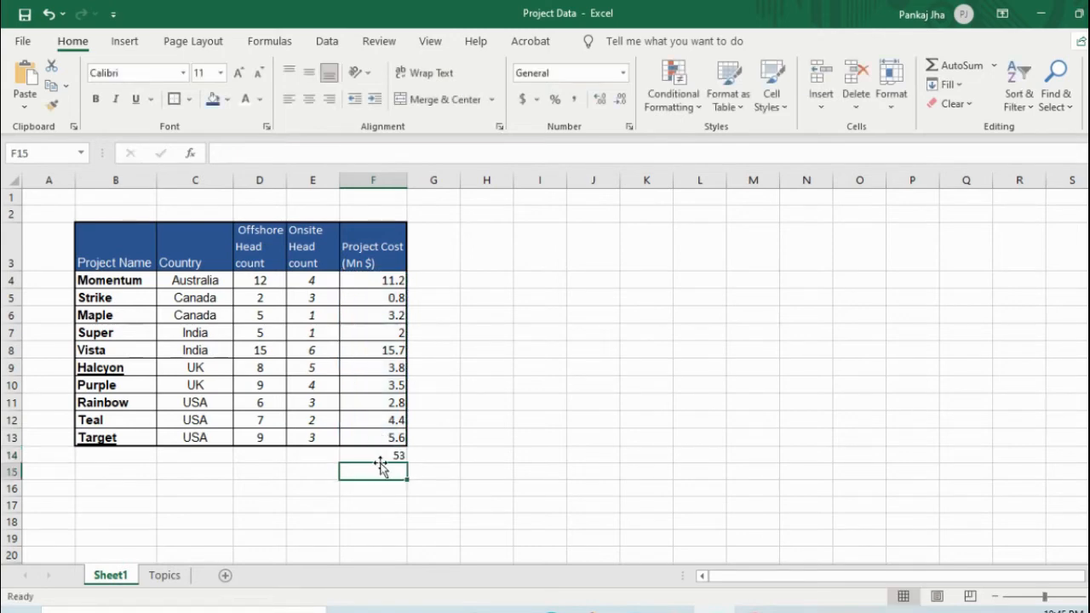
# Label the Project Cost sum by entering Total Cost in cell E14.
pyautogui.click(313, 458)
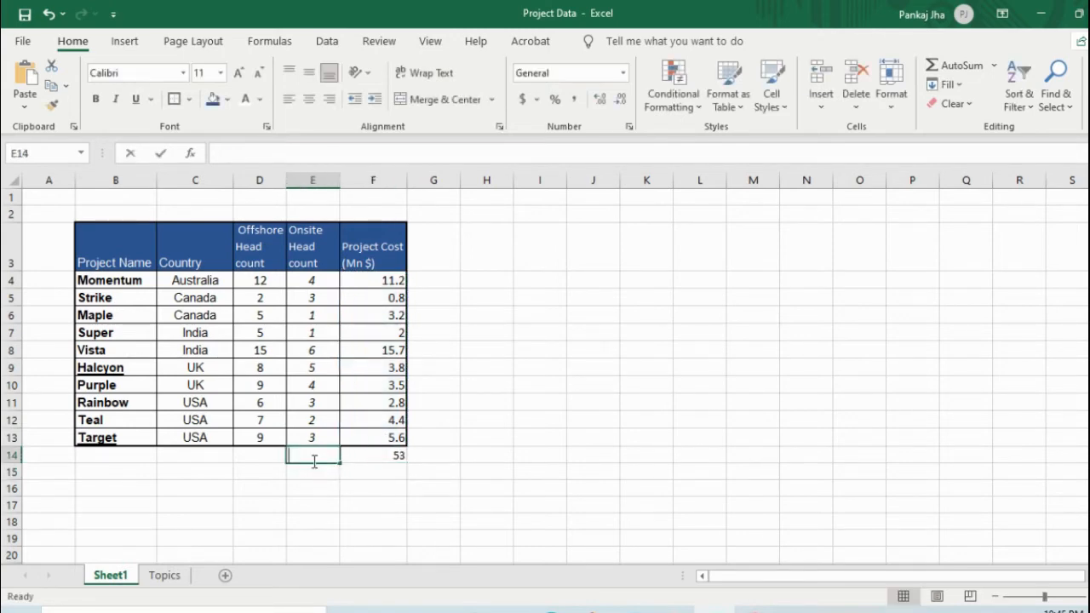
pyautogui.write('Total Cost')
pyautogui.press('Return')
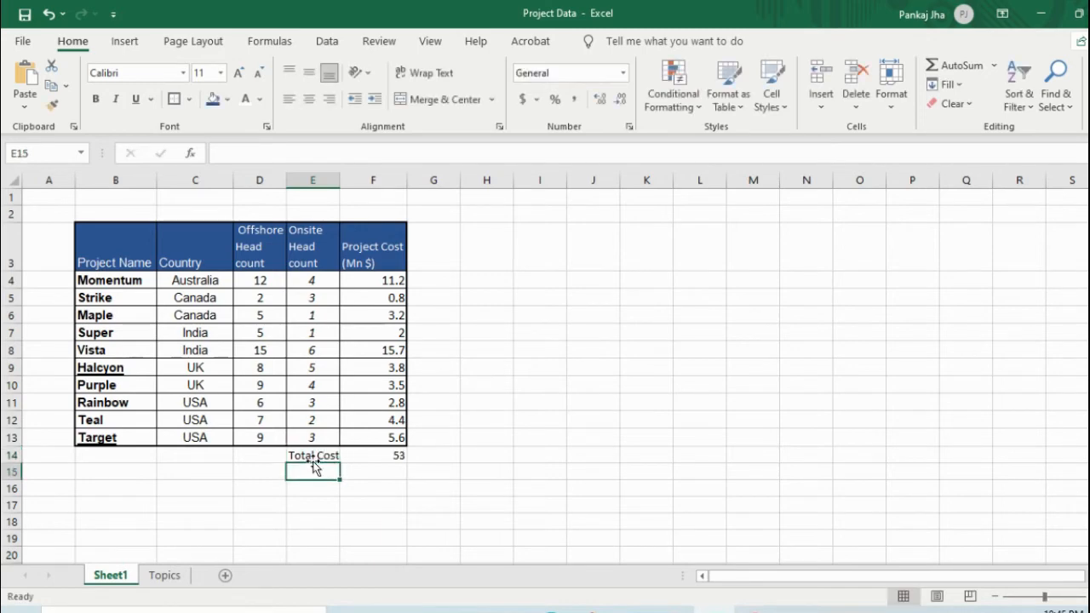
pyautogui.click(389, 455)
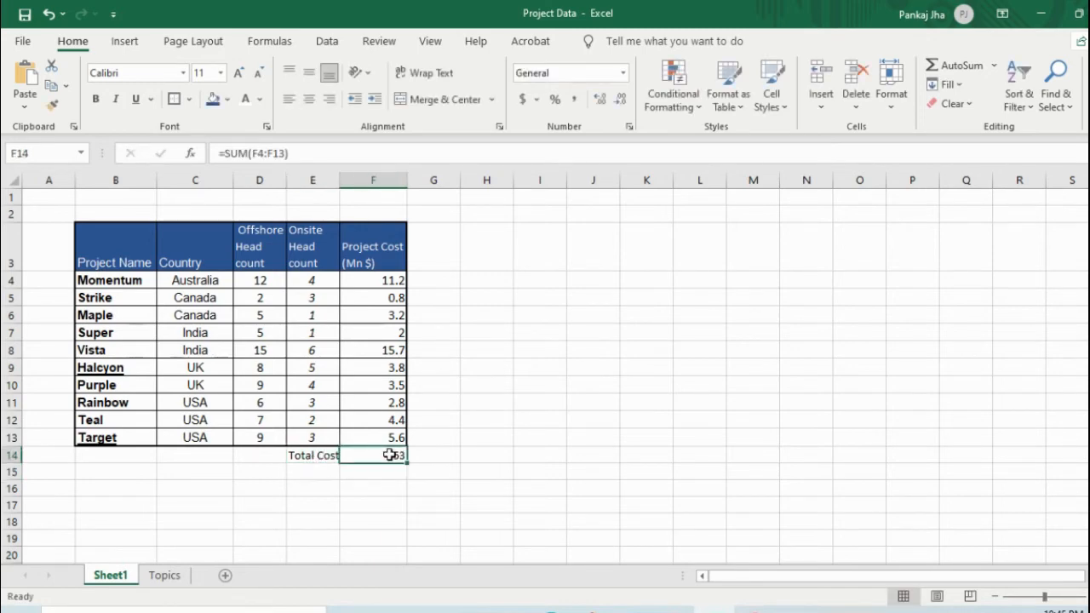
# On the Topics sheet, colour the "Sum function" bullet text green.
pyautogui.click(164, 575)
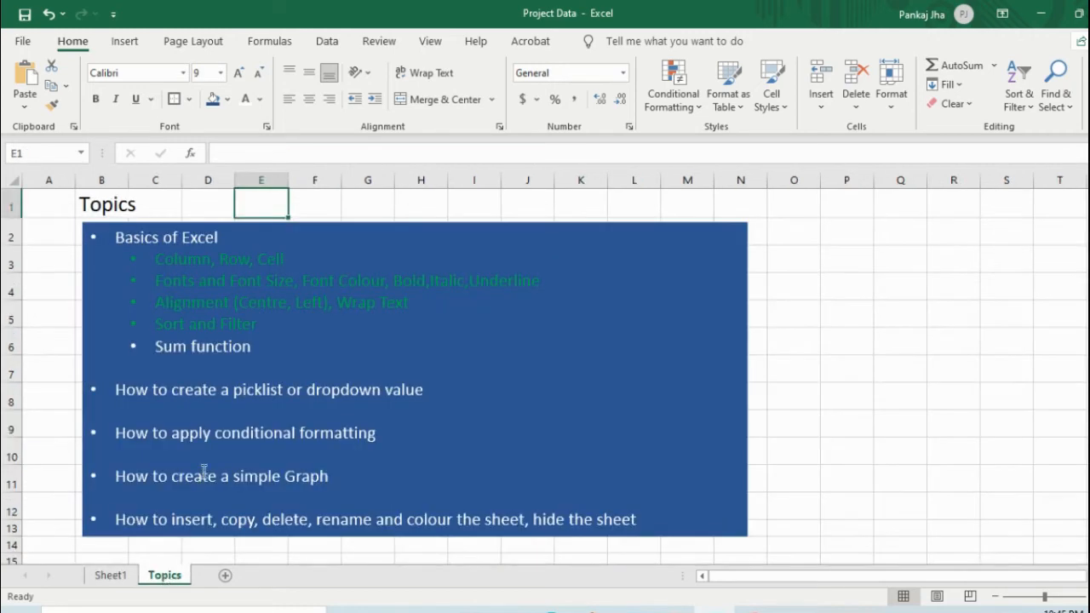
pyautogui.click(156, 346)
pyautogui.moveTo(155, 346); pyautogui.dragTo(264, 343)
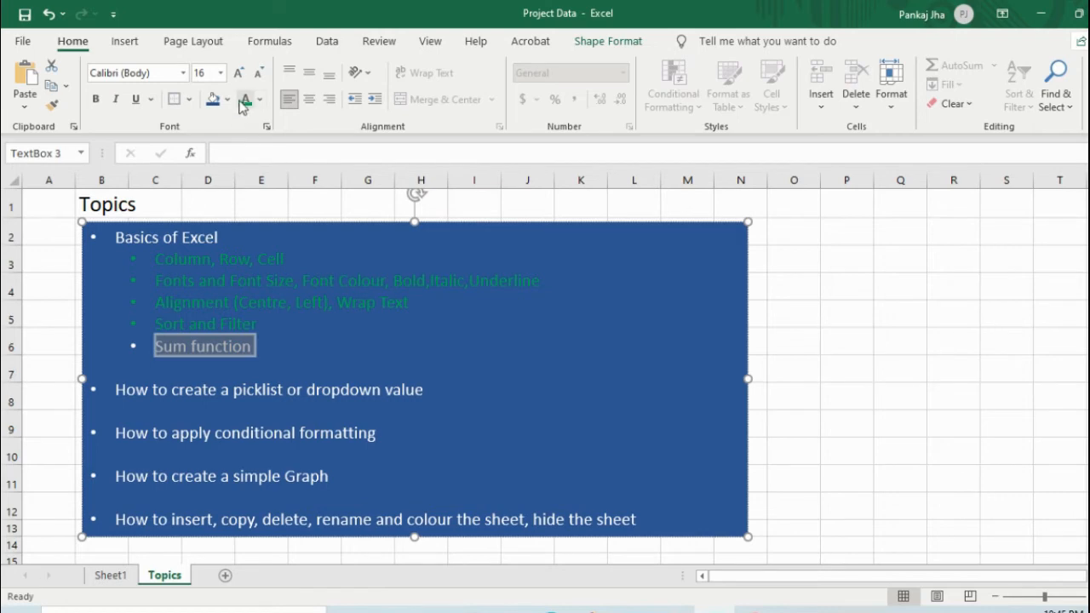
pyautogui.click(244, 99)
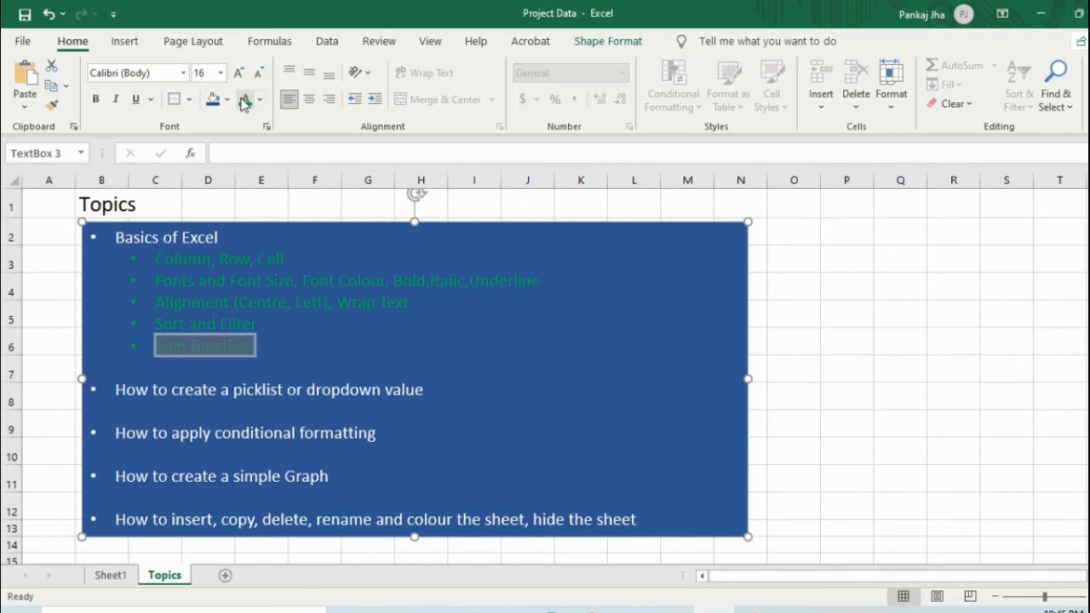
pyautogui.click(57, 345)
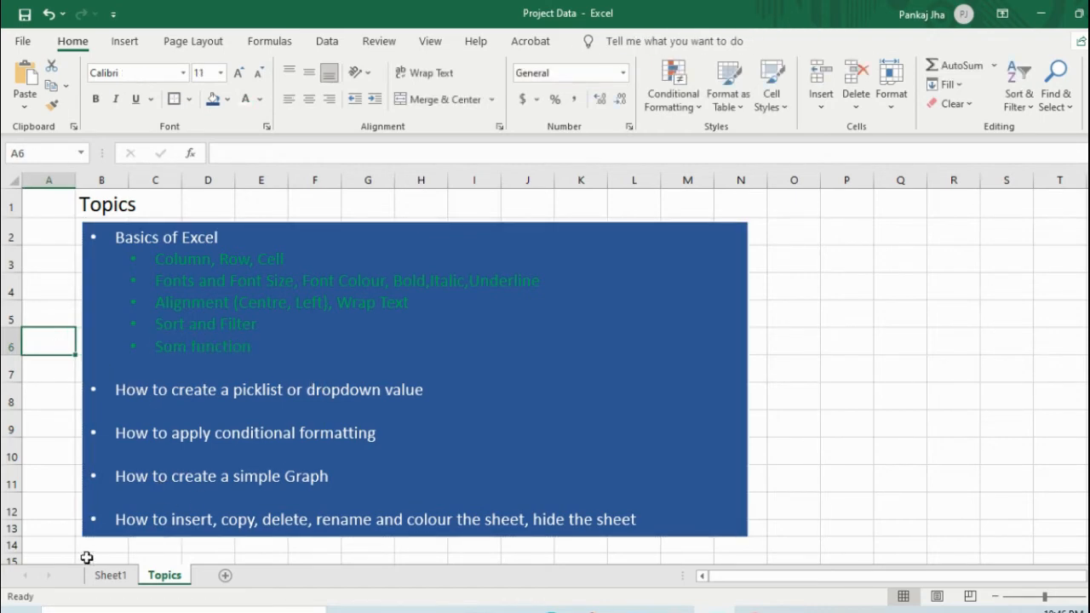
# On Sheet1, clear the Total Cost label and its sum from cells E14:F14.
pyautogui.click(111, 576)
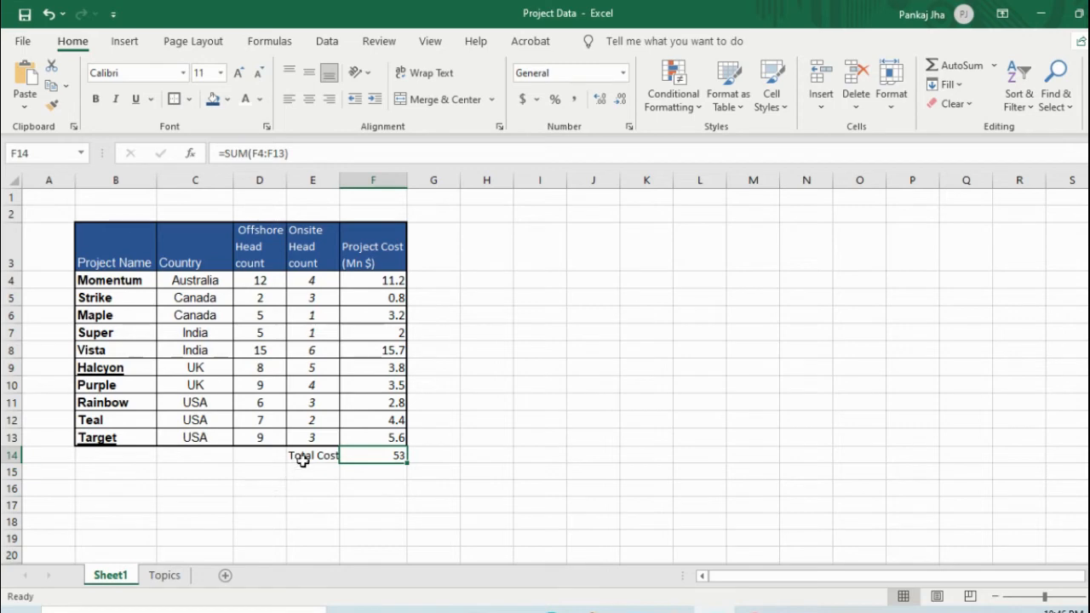
pyautogui.moveTo(304, 455); pyautogui.dragTo(396, 454)
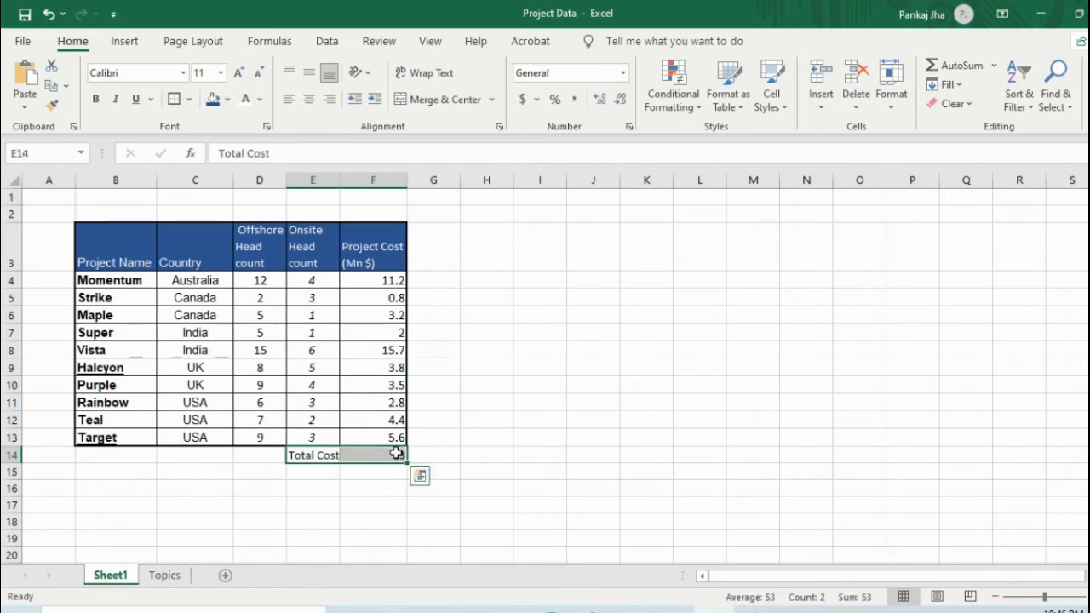
pyautogui.press('Delete')
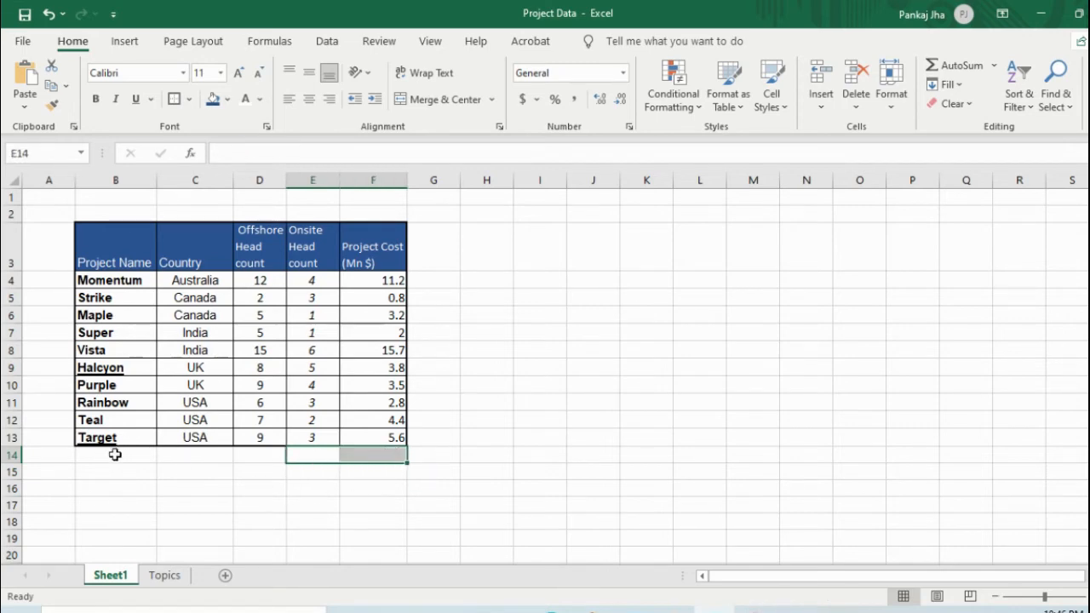
# Add a new project named Sky in cell B14 below the table's last row.
pyautogui.click(198, 459)
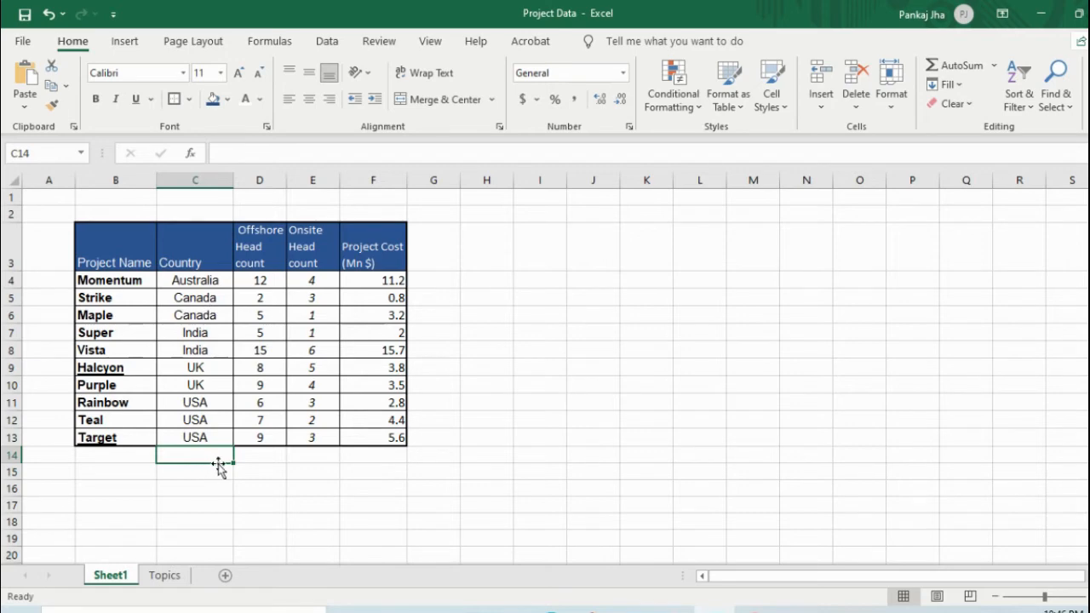
pyautogui.click(122, 458)
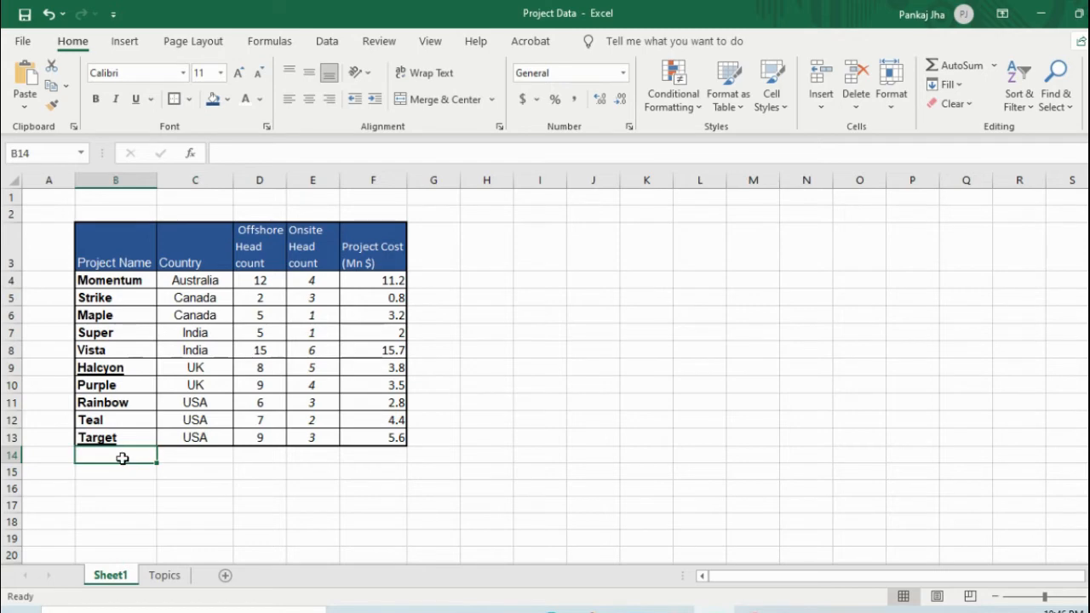
pyautogui.write('Sky')
pyautogui.press('Tab')
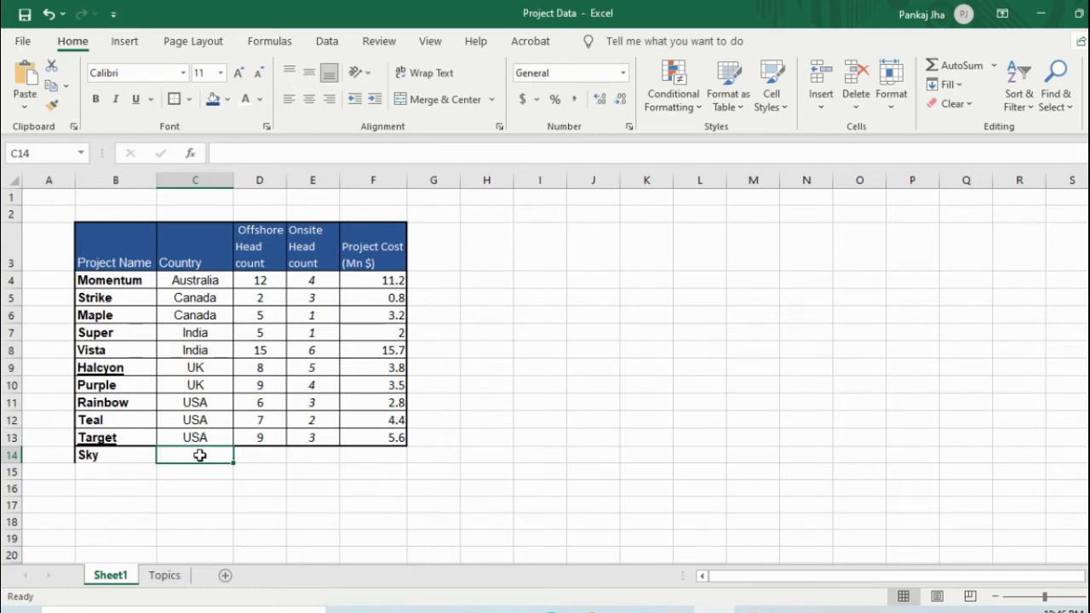
# Enter the misspelled country Astraliaaa for the Sky project in C14, and clear that cell again.
pyautogui.write('A')
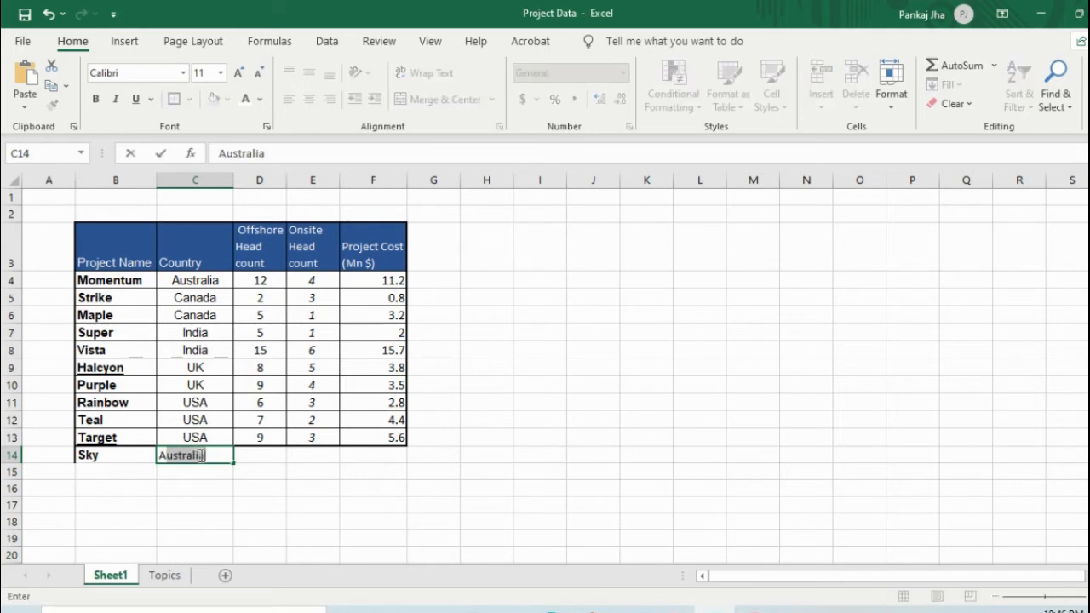
pyautogui.write('str')
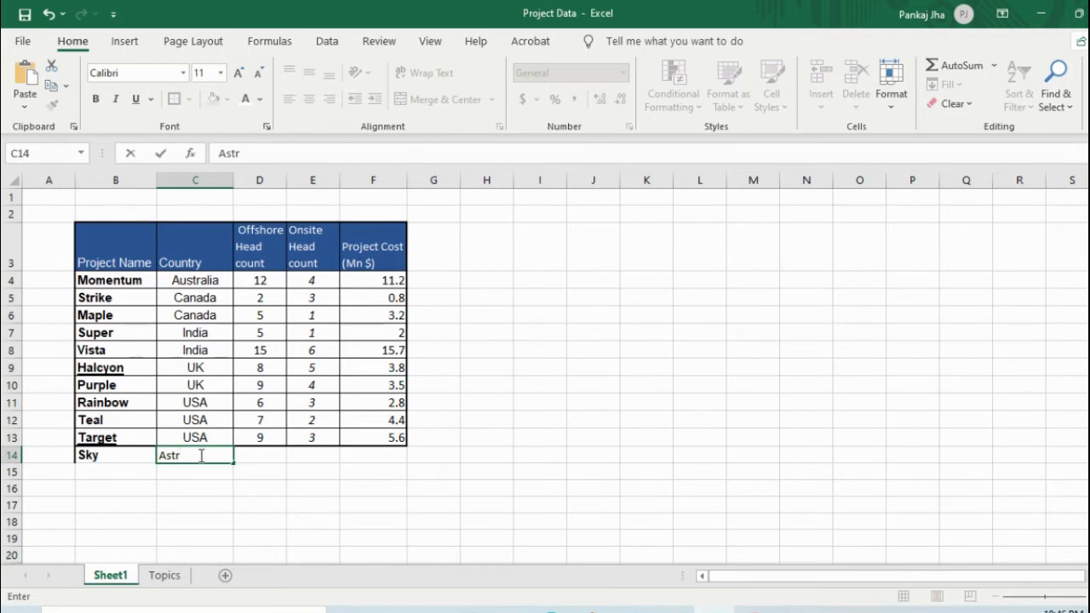
pyautogui.write('aliaaa')
pyautogui.click(194, 505)
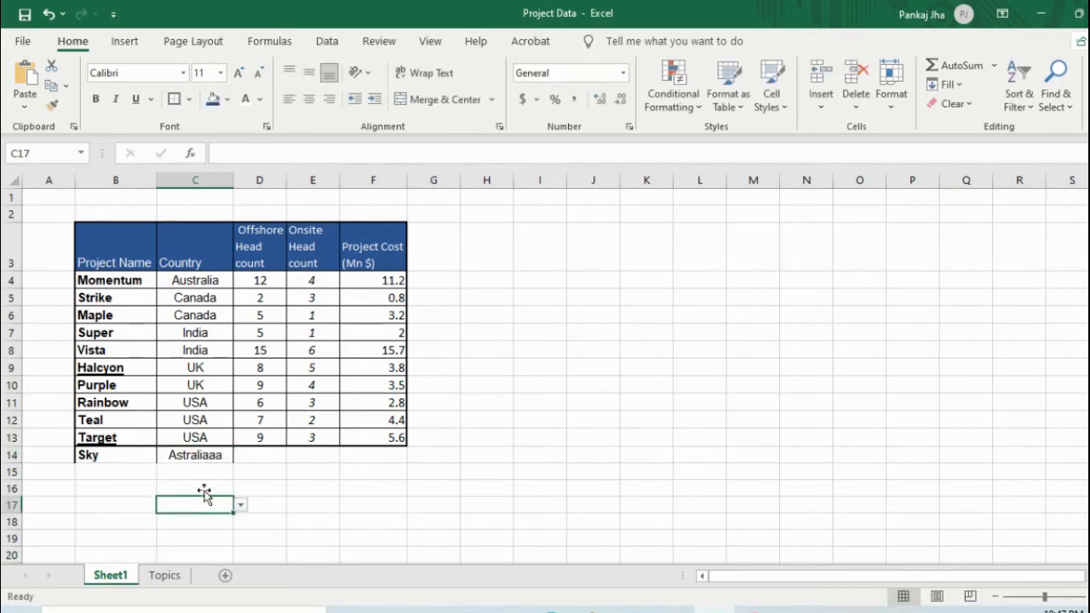
pyautogui.click(219, 455)
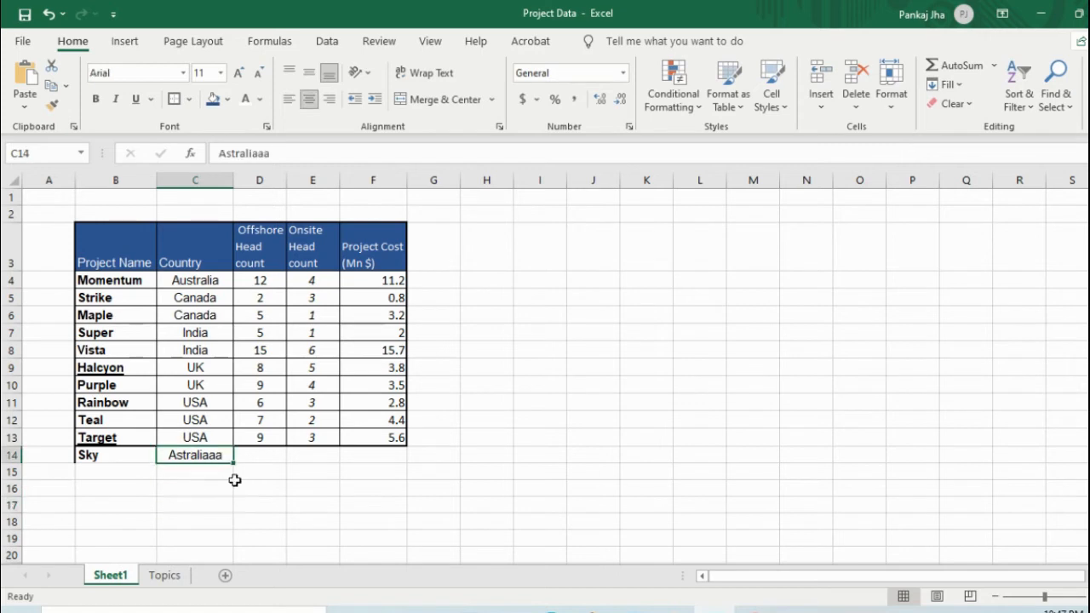
pyautogui.press('Delete')
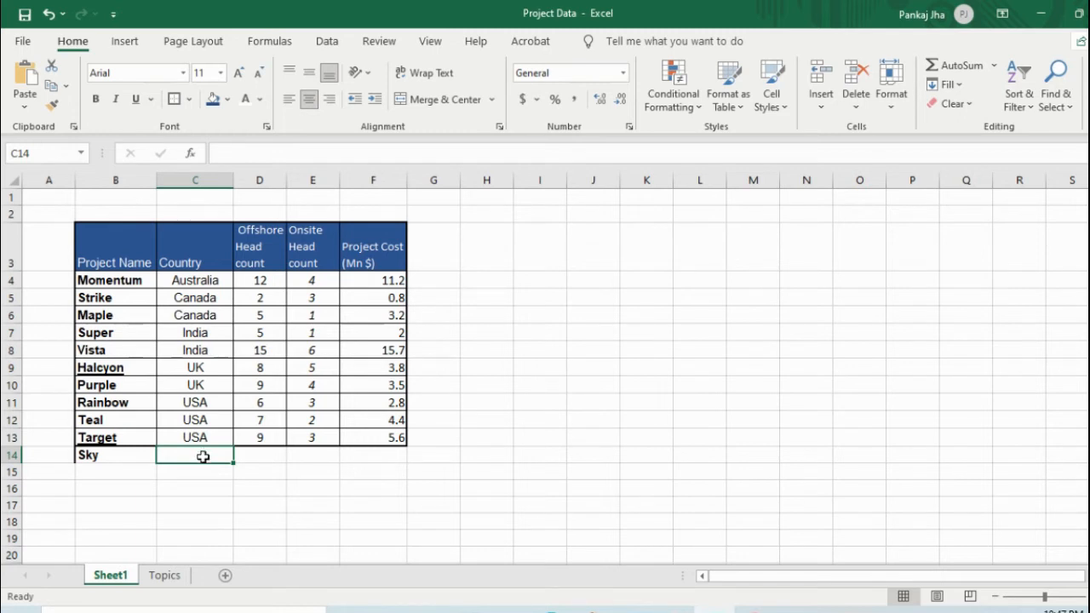
# Copy the country values from C4:C13 and paste them starting at cell I4.
pyautogui.moveTo(210, 457); pyautogui.dragTo(201, 528)
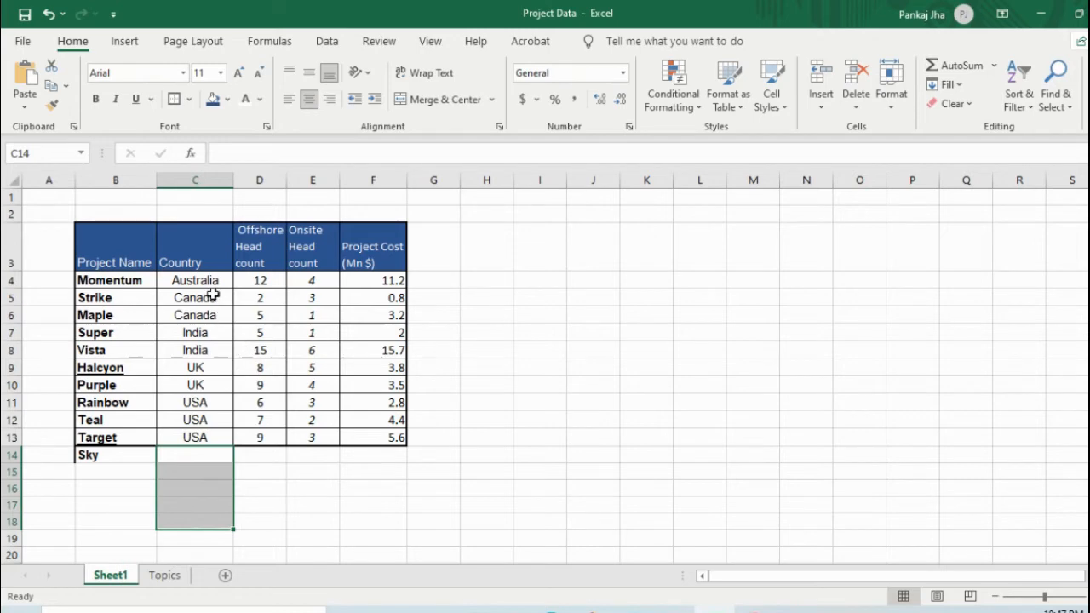
pyautogui.moveTo(209, 279); pyautogui.dragTo(195, 435)
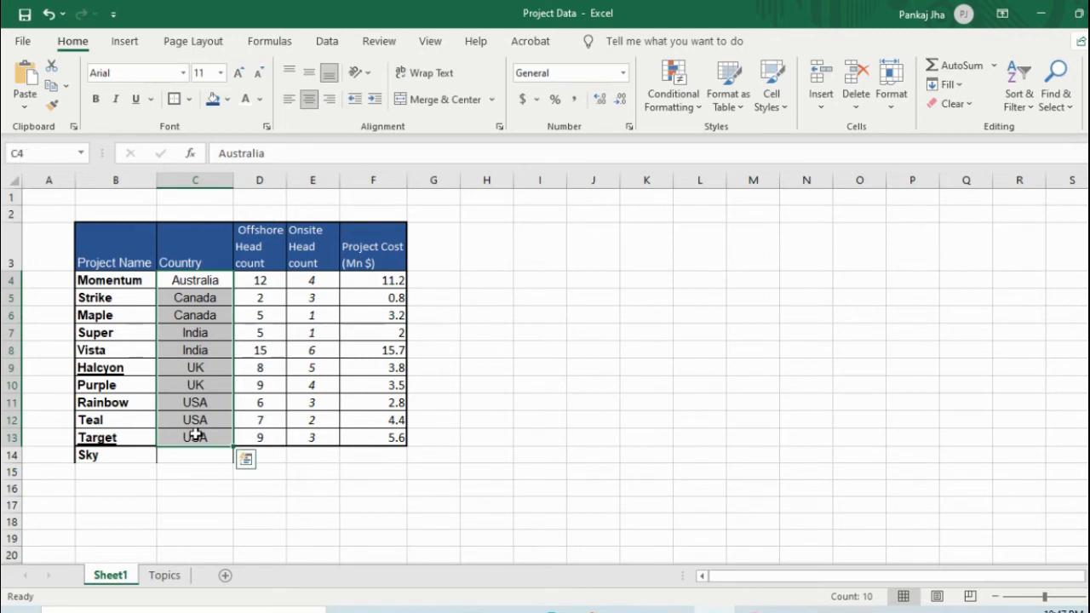
pyautogui.hotkey('ctrl', 'c')
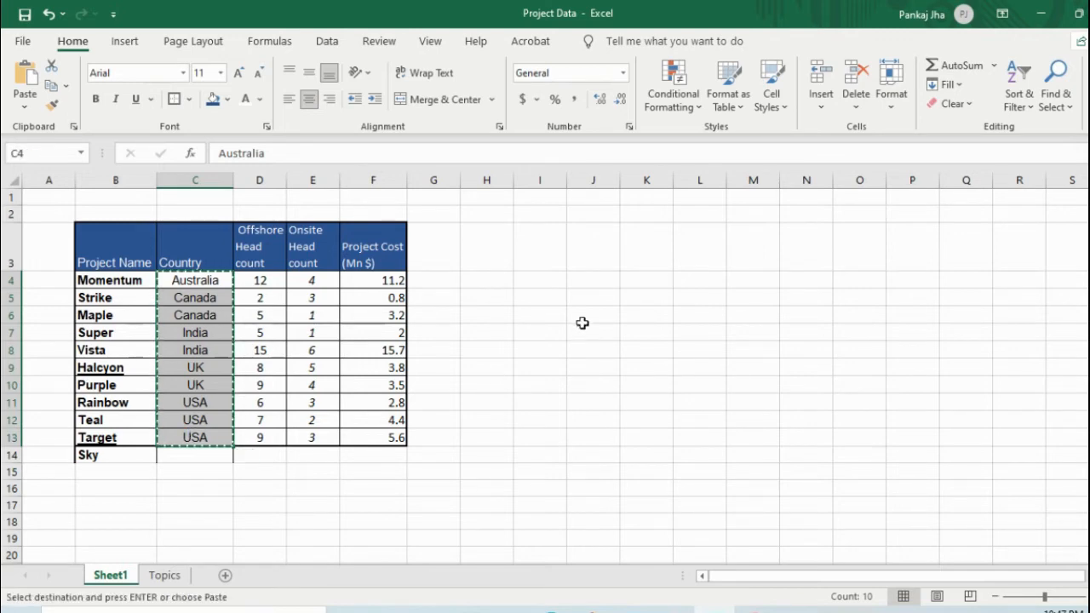
pyautogui.click(551, 276)
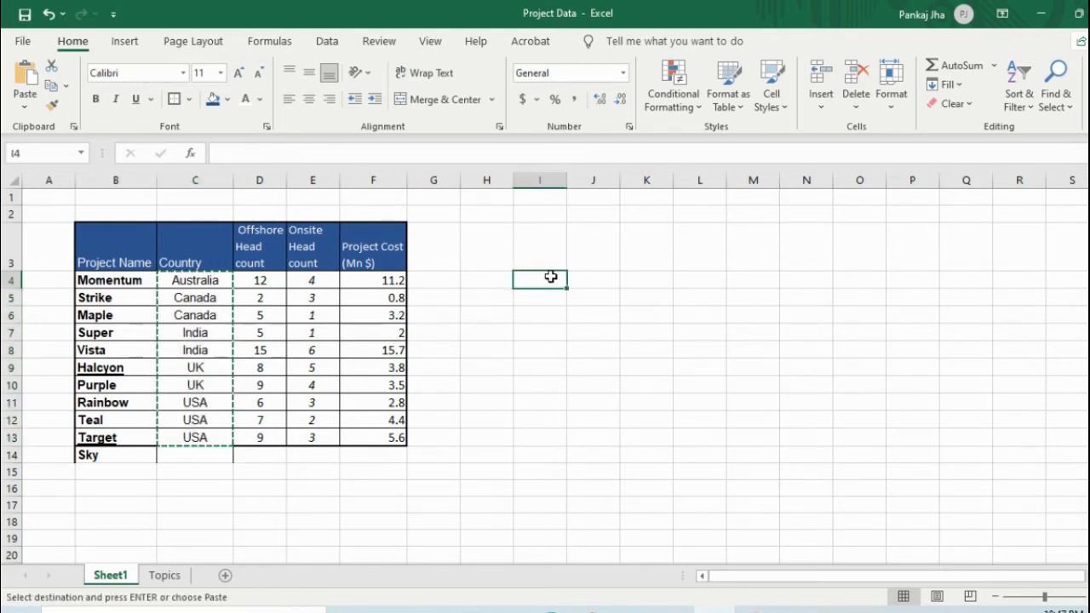
pyautogui.hotkey('ctrl', 'v')
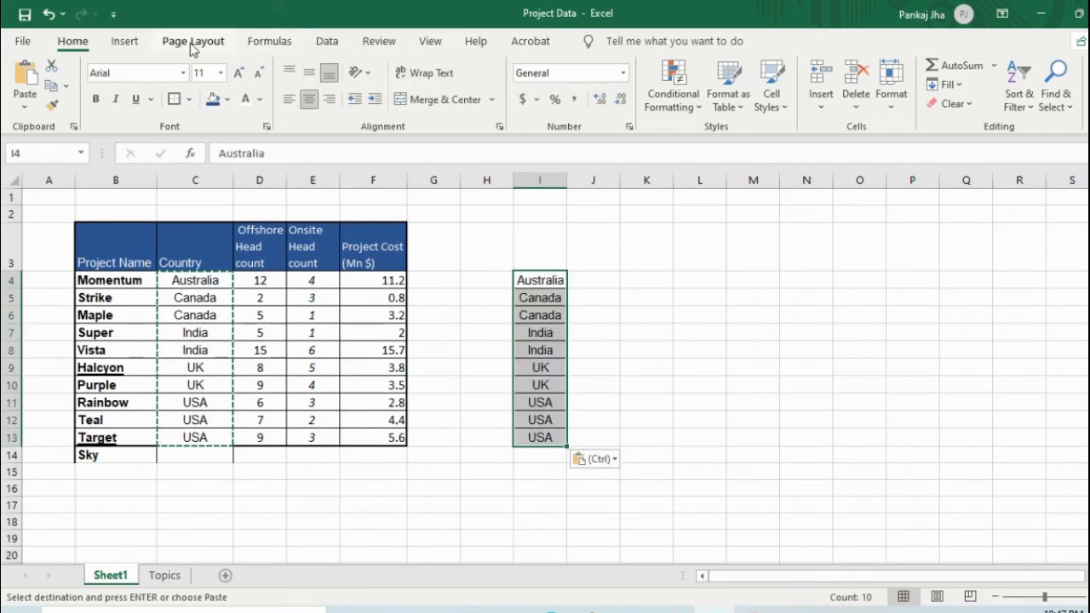
# Remove the duplicate countries from the pasted list in I4:I13 and select the unique entries I4:I8.
pyautogui.click(331, 44)
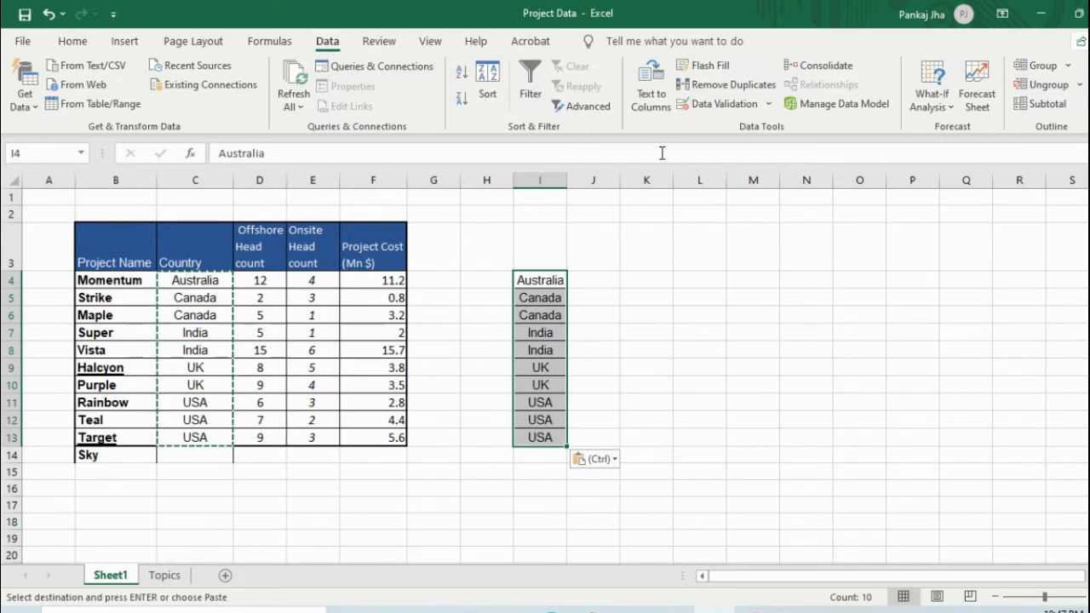
pyautogui.click(710, 87)
pyautogui.click(491, 515)
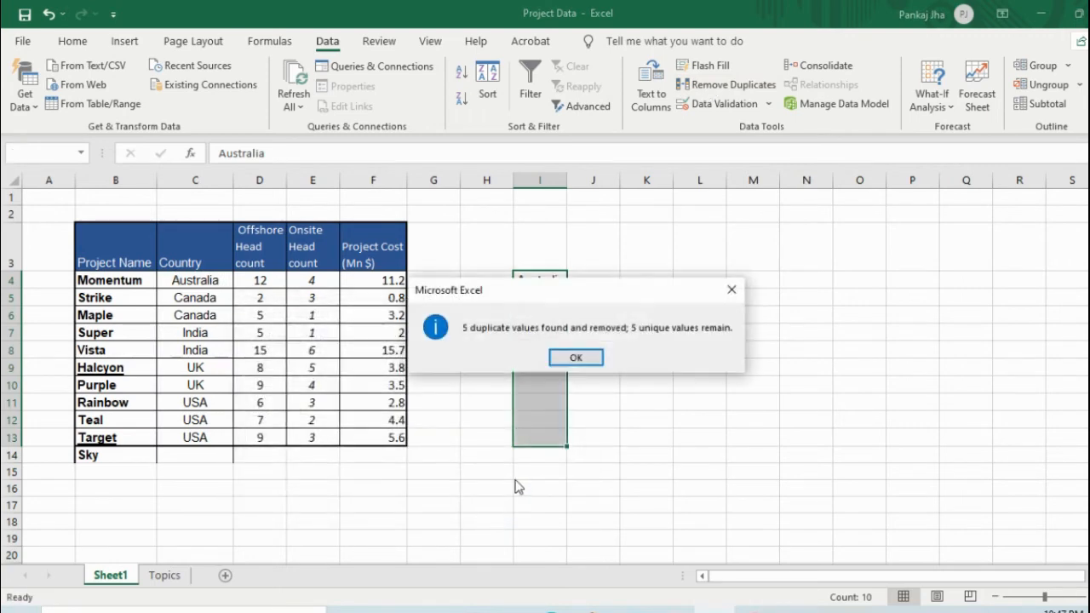
pyautogui.click(581, 357)
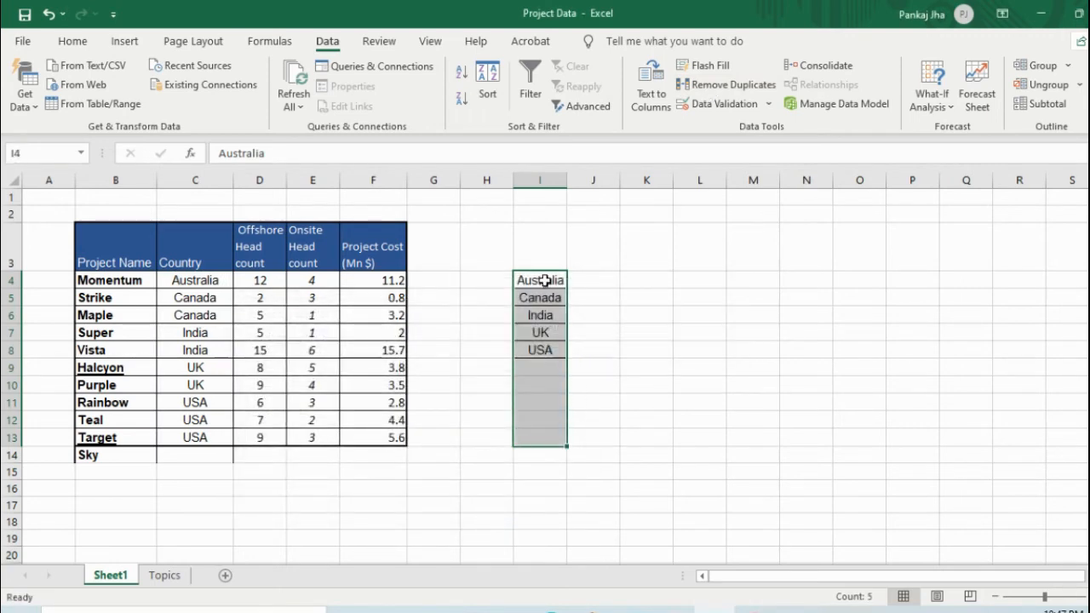
pyautogui.click(623, 355)
pyautogui.moveTo(546, 282); pyautogui.dragTo(549, 353)
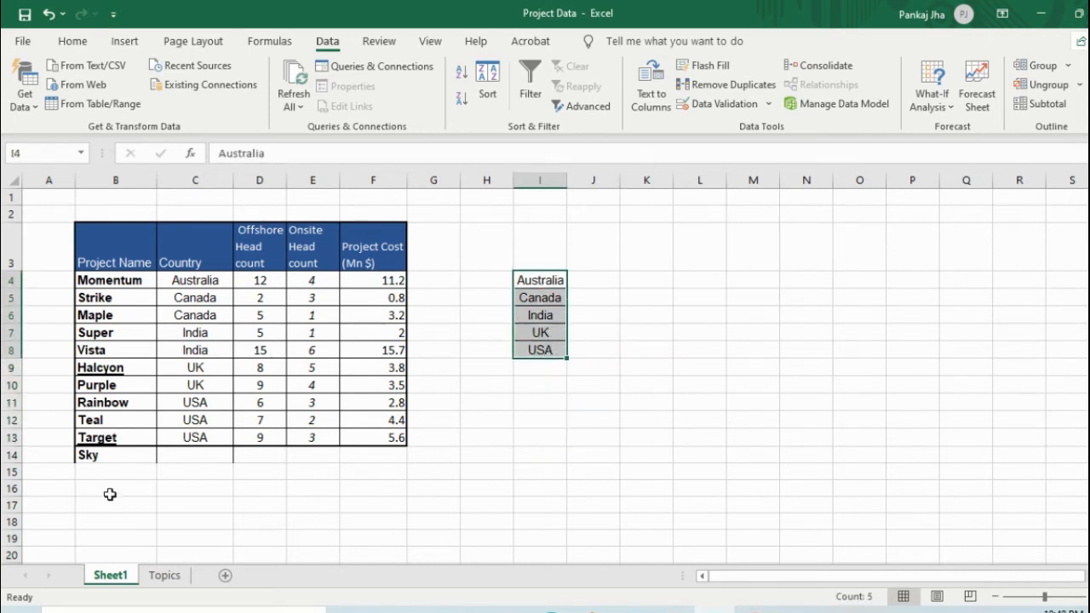
# Start a data validation rule for the Country cells C14:C19 that allows only List values, dismissing the advertisement pop-up.
pyautogui.click(200, 454)
pyautogui.moveTo(200, 455); pyautogui.dragTo(204, 530)
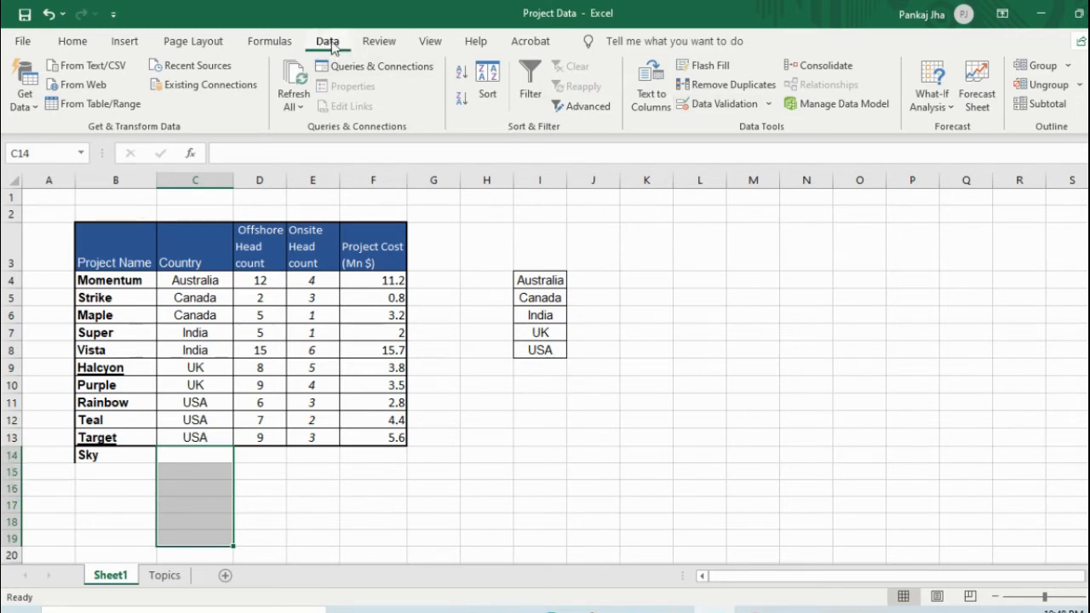
pyautogui.click(770, 104)
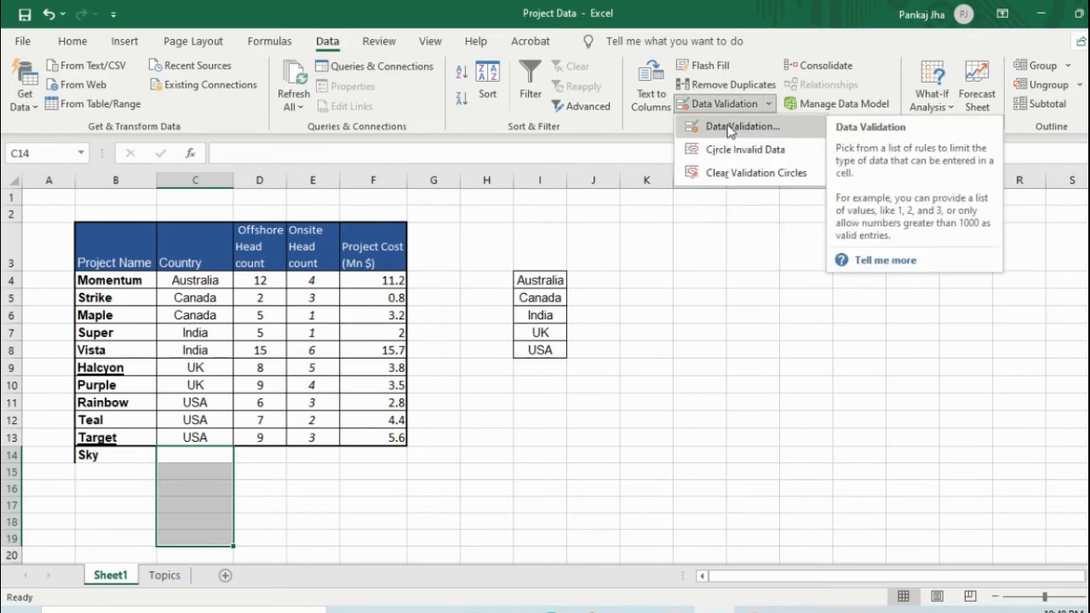
pyautogui.click(728, 127)
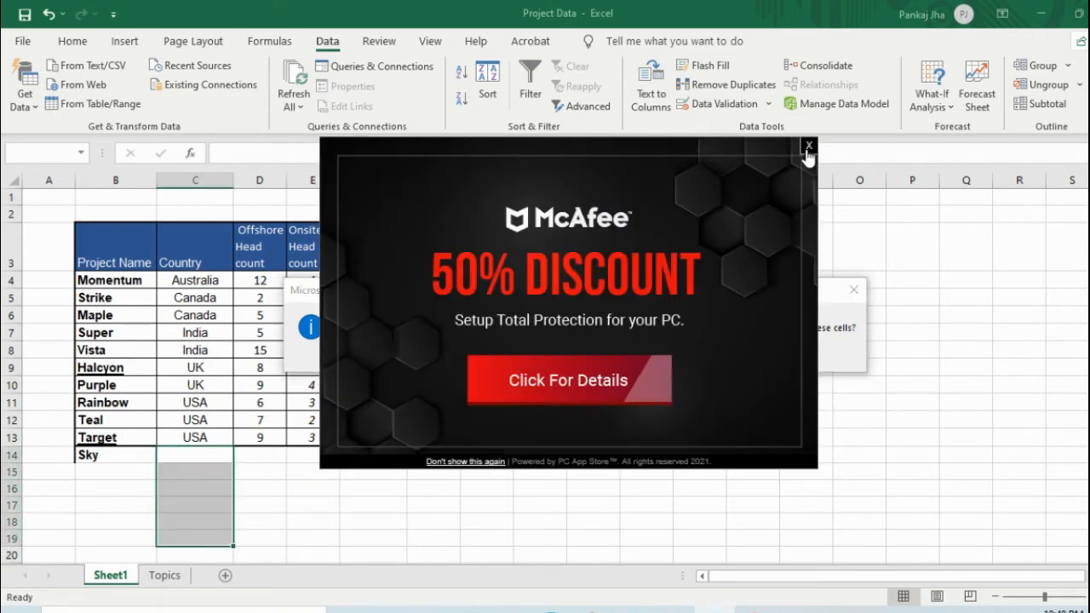
pyautogui.click(810, 148)
pyautogui.click(574, 358)
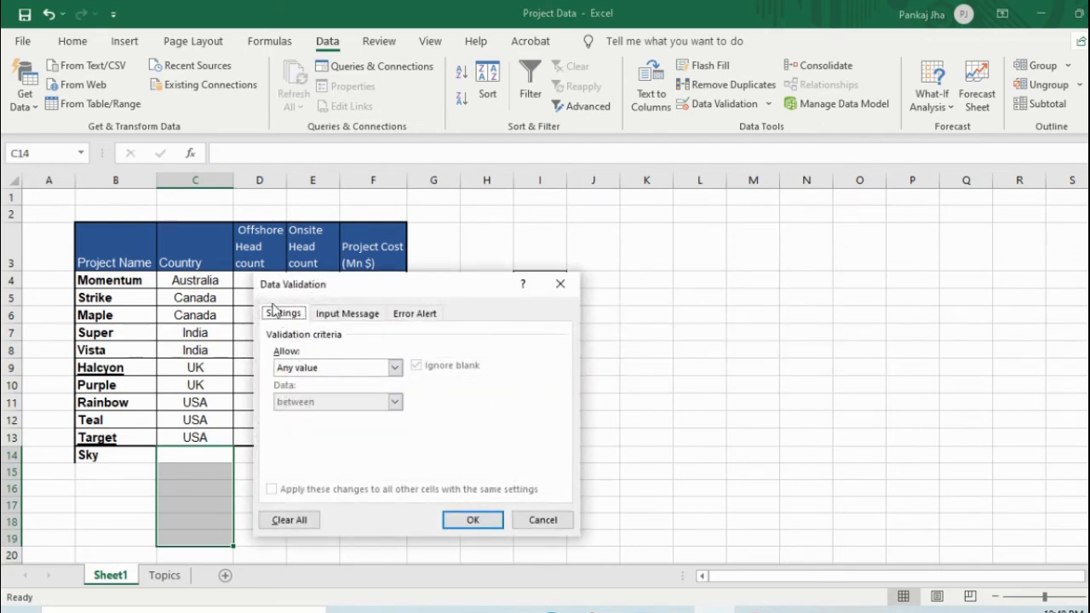
pyautogui.click(395, 368)
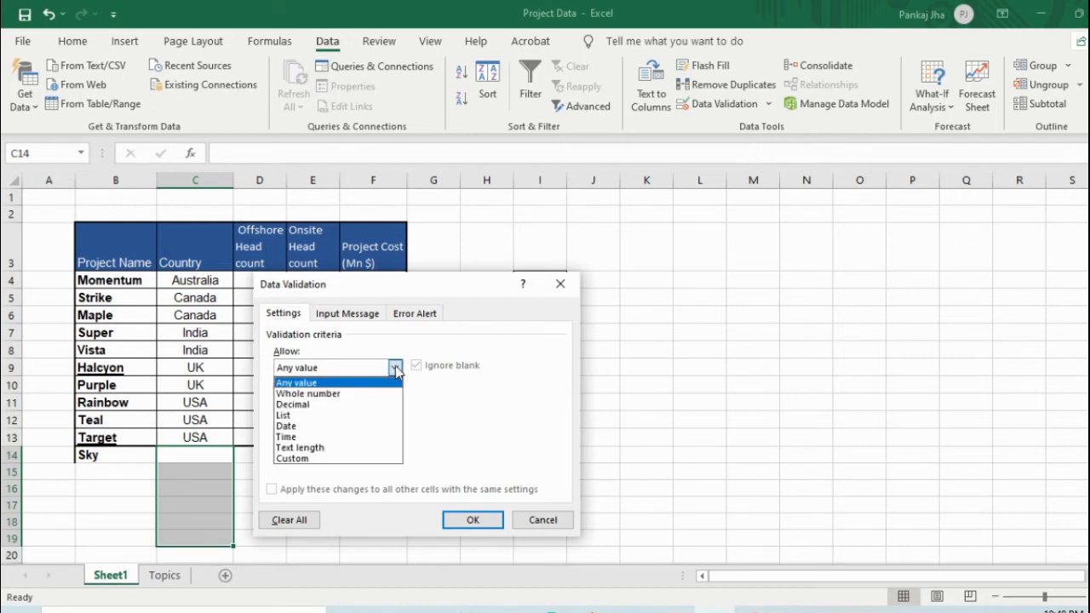
pyautogui.click(303, 416)
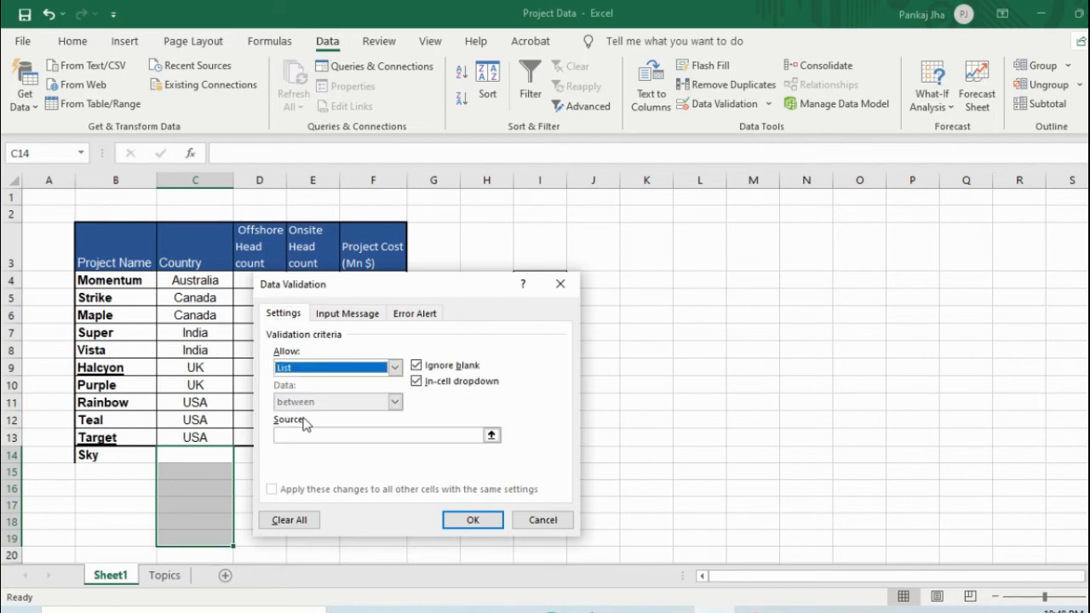
# Set the validation list's source to the unique countries in =$I$4:$I$8 and apply the rule.
pyautogui.click(491, 435)
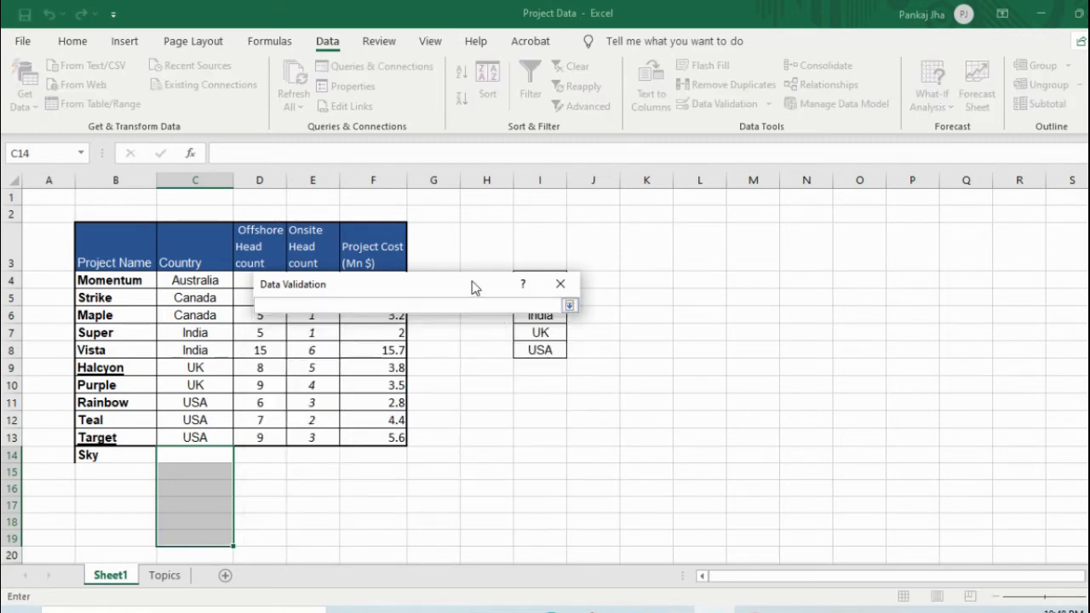
pyautogui.moveTo(474, 288); pyautogui.dragTo(755, 220)
pyautogui.moveTo(535, 279); pyautogui.dragTo(540, 350)
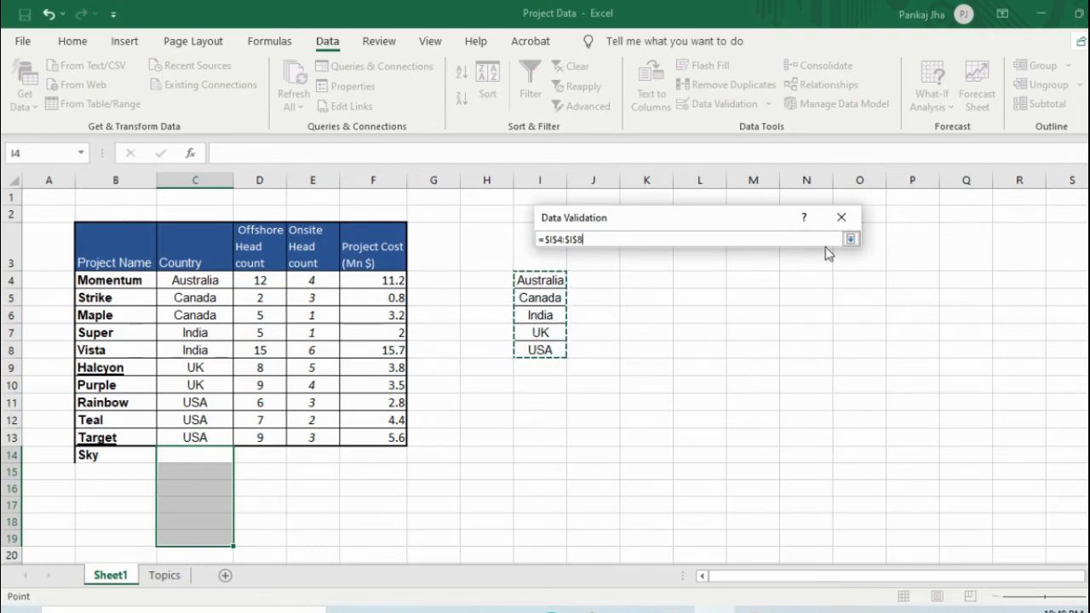
pyautogui.click(850, 239)
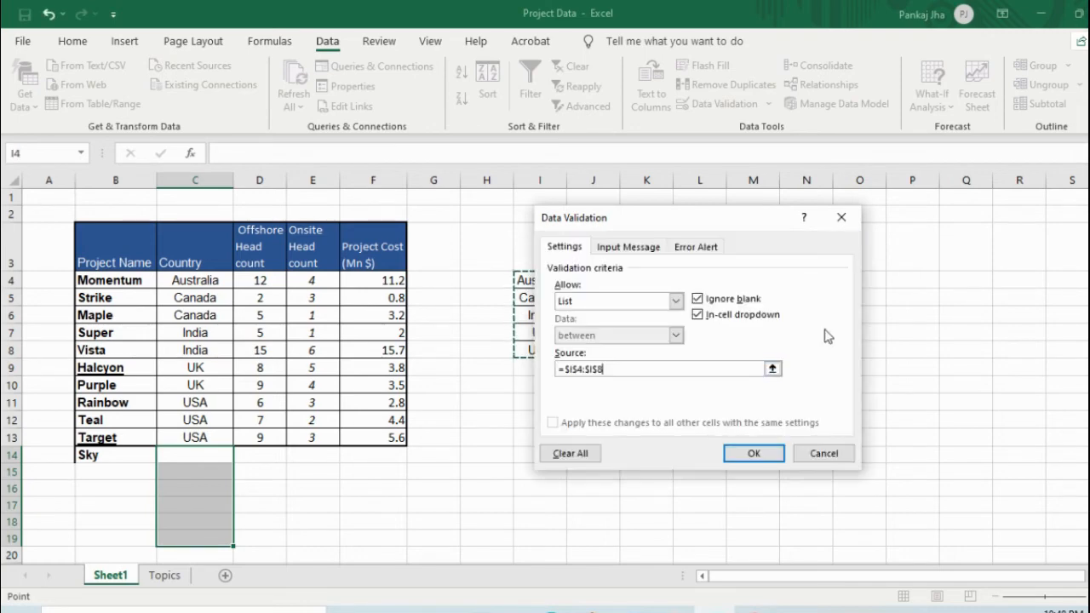
pyautogui.click(753, 453)
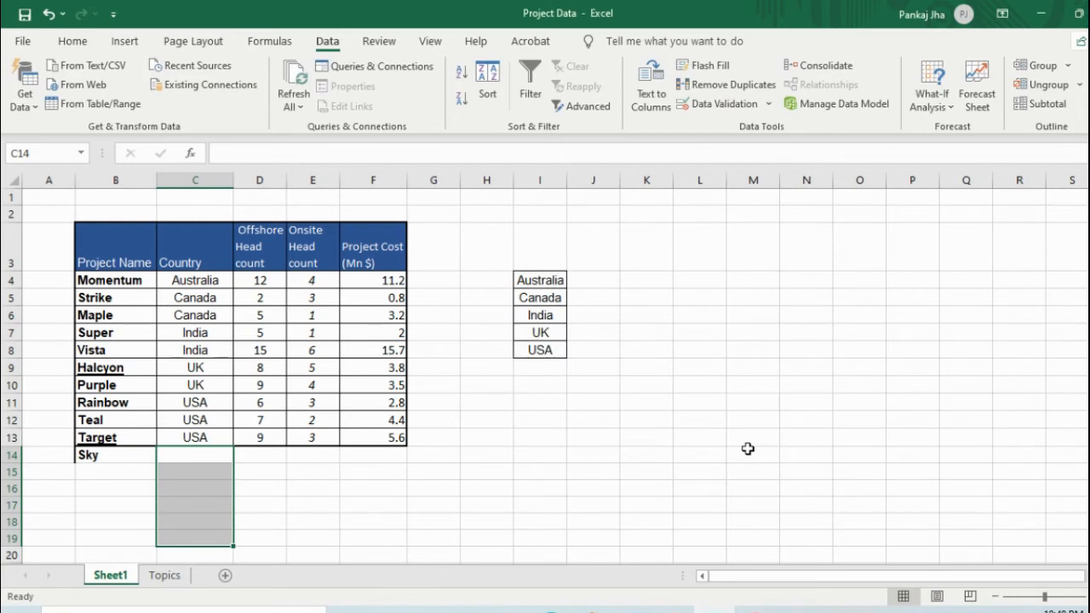
# Choose Australia from the country dropdown in C14 for the Sky project.
pyautogui.click(215, 455)
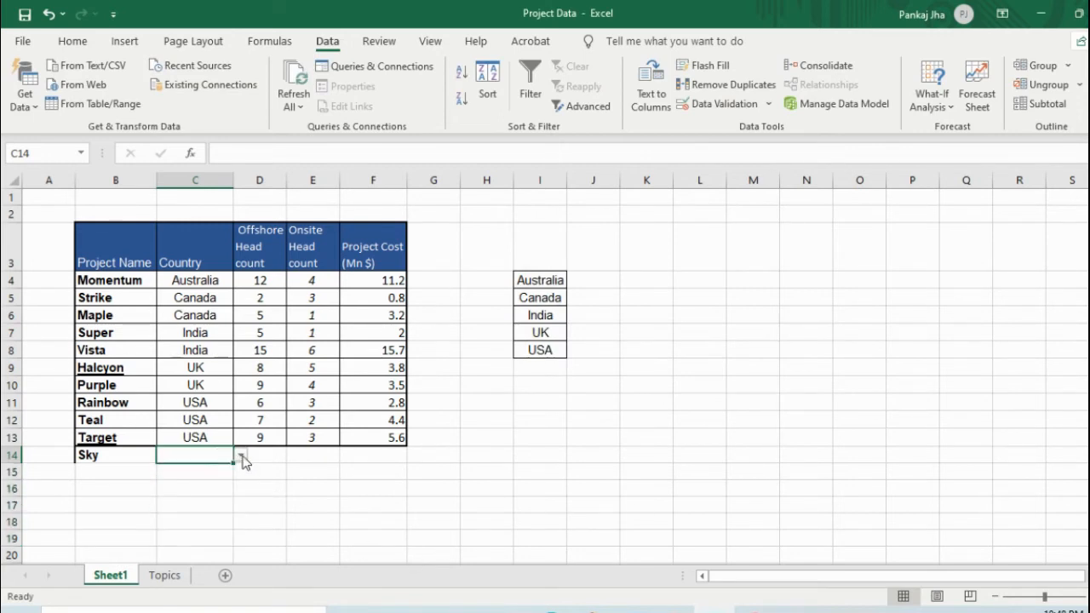
pyautogui.click(242, 458)
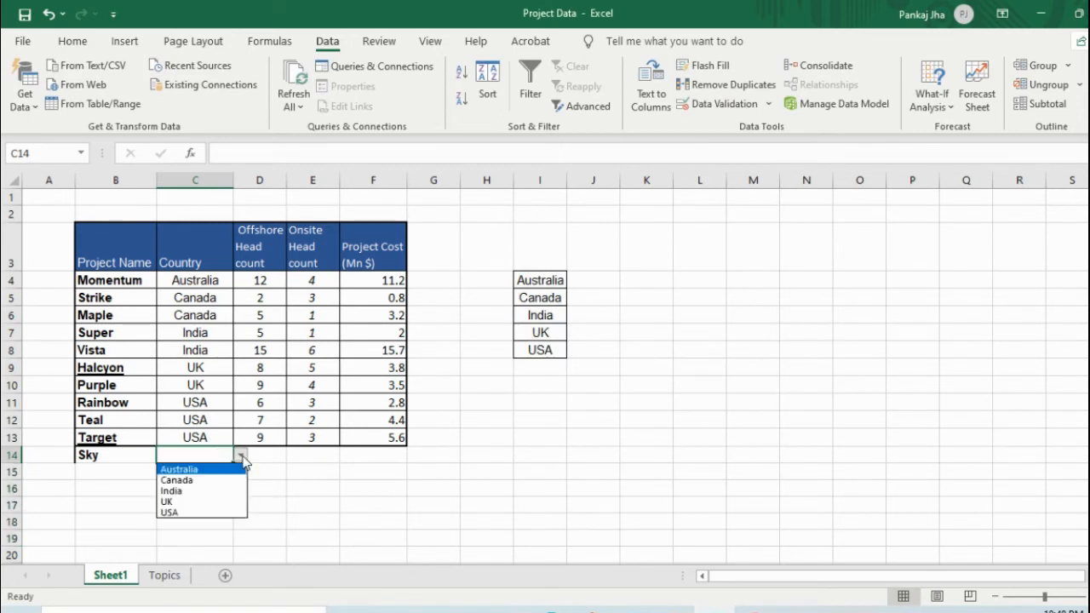
pyautogui.click(190, 469)
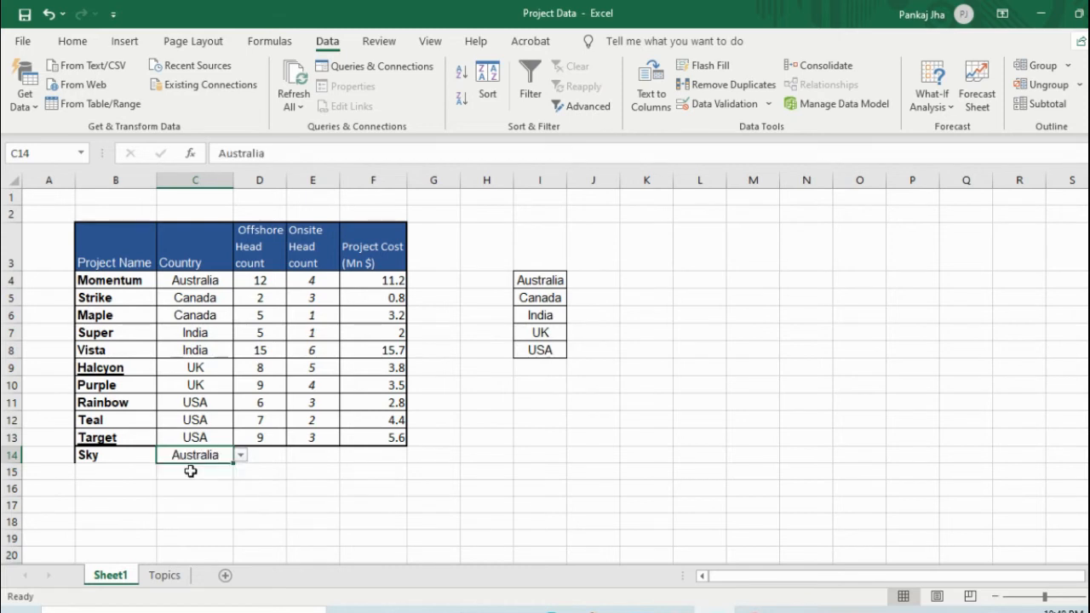
# Add a project named Bright in B15 and choose India from the country dropdown in C15.
pyautogui.click(105, 473)
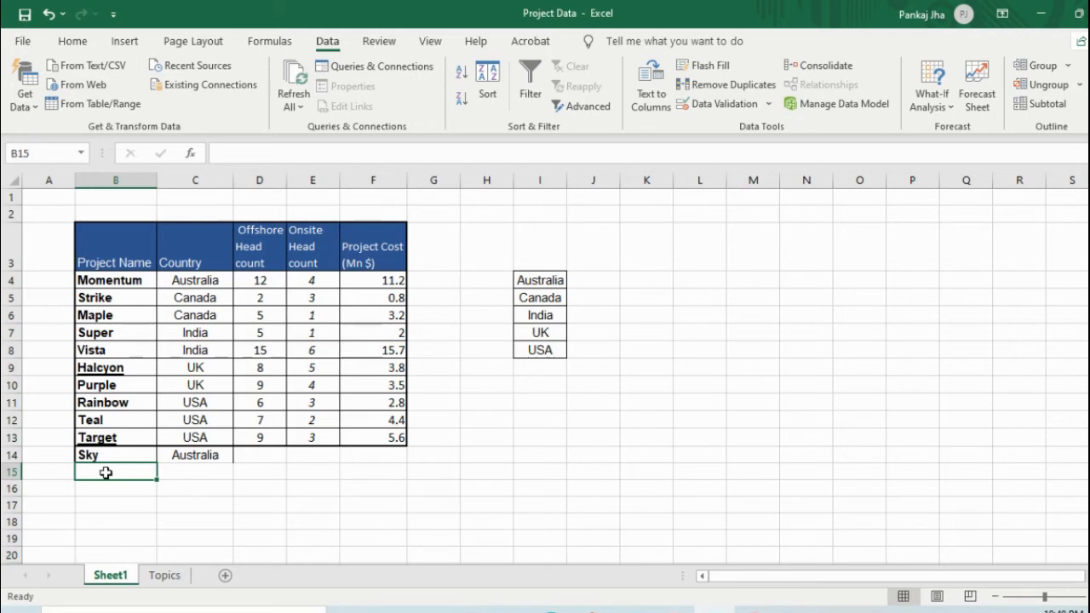
pyautogui.write('Bright')
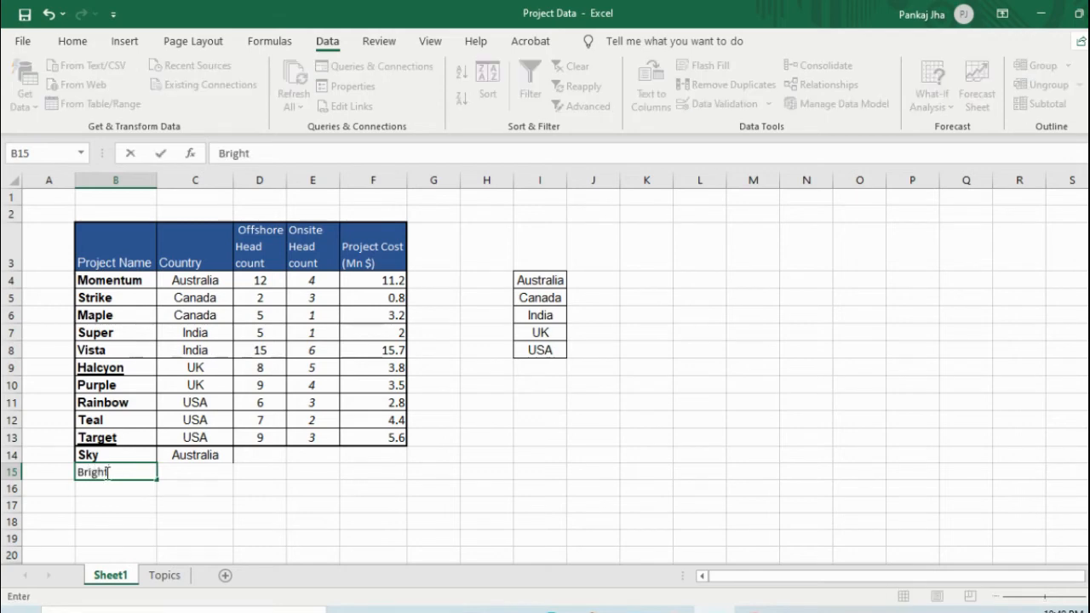
pyautogui.press('Tab')
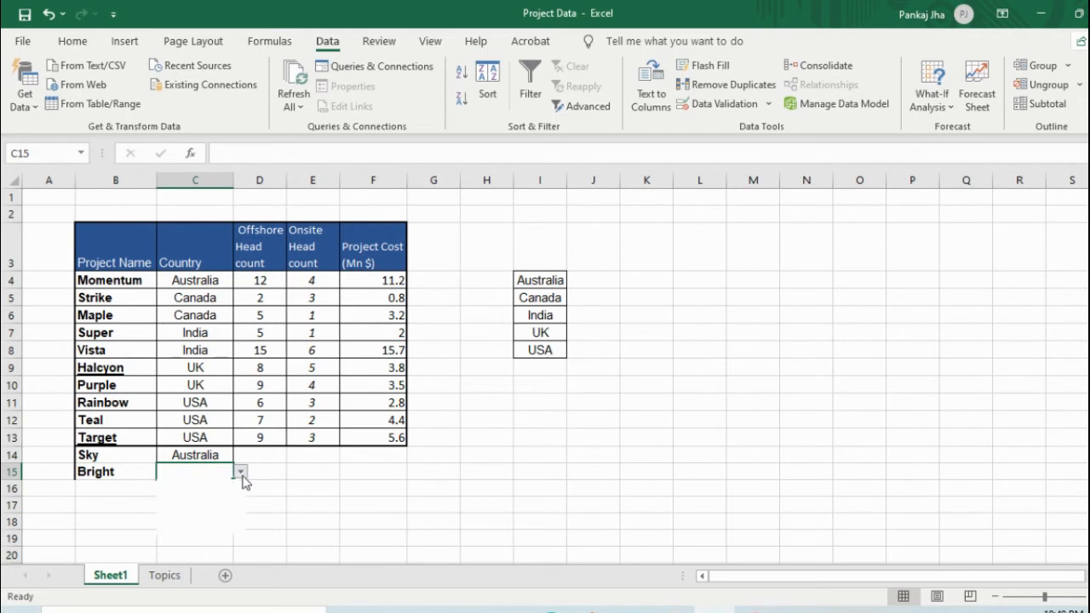
pyautogui.click(241, 472)
pyautogui.click(182, 505)
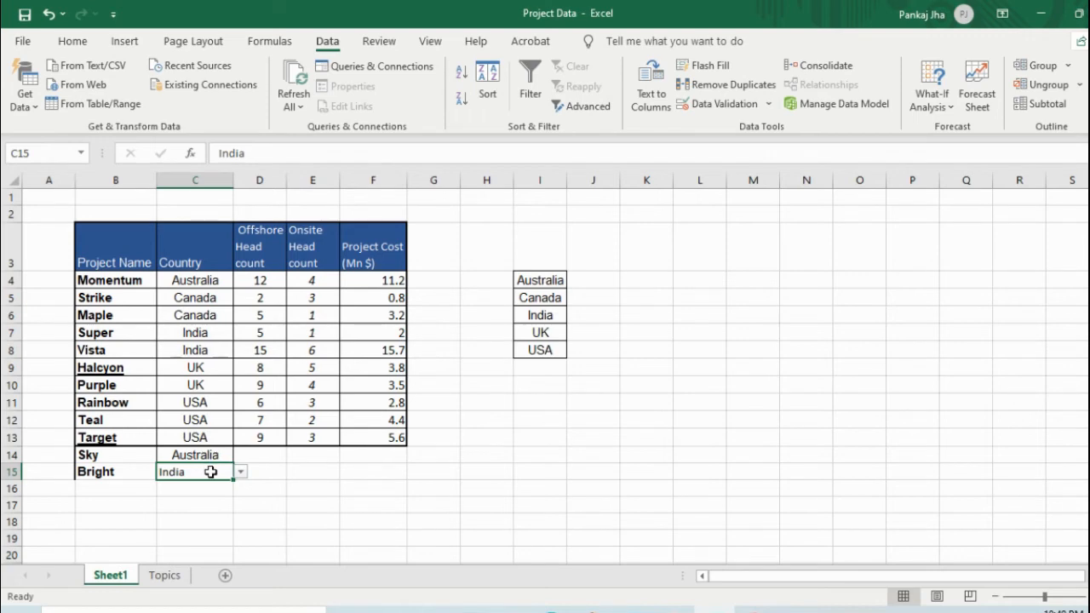
# Colour the topic "How to create a picklist or dropdown value" green on the Topics sheet.
pyautogui.click(164, 576)
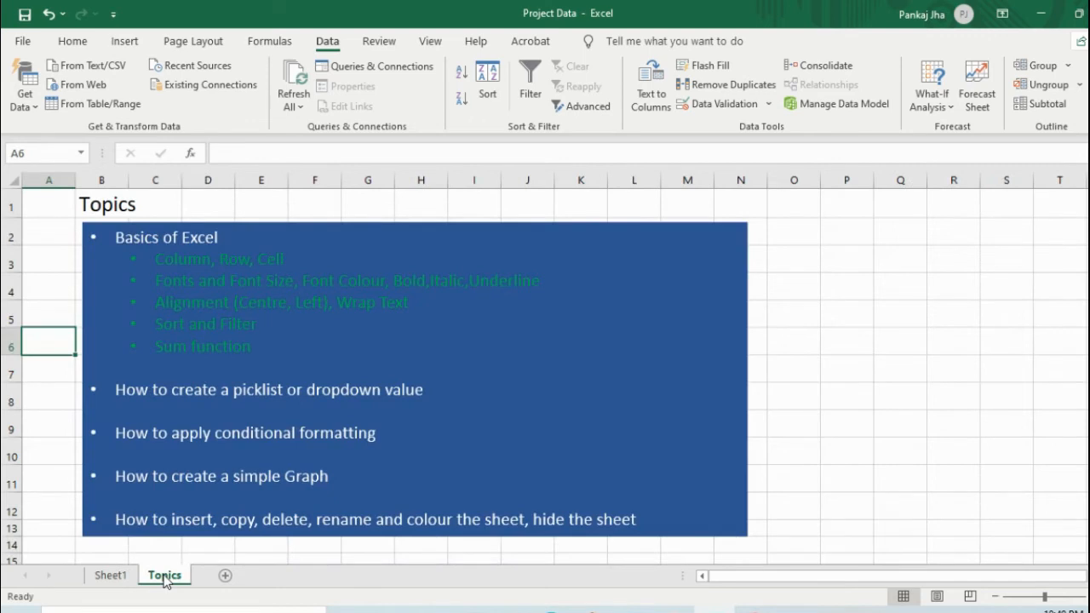
pyautogui.moveTo(119, 387); pyautogui.dragTo(350, 406)
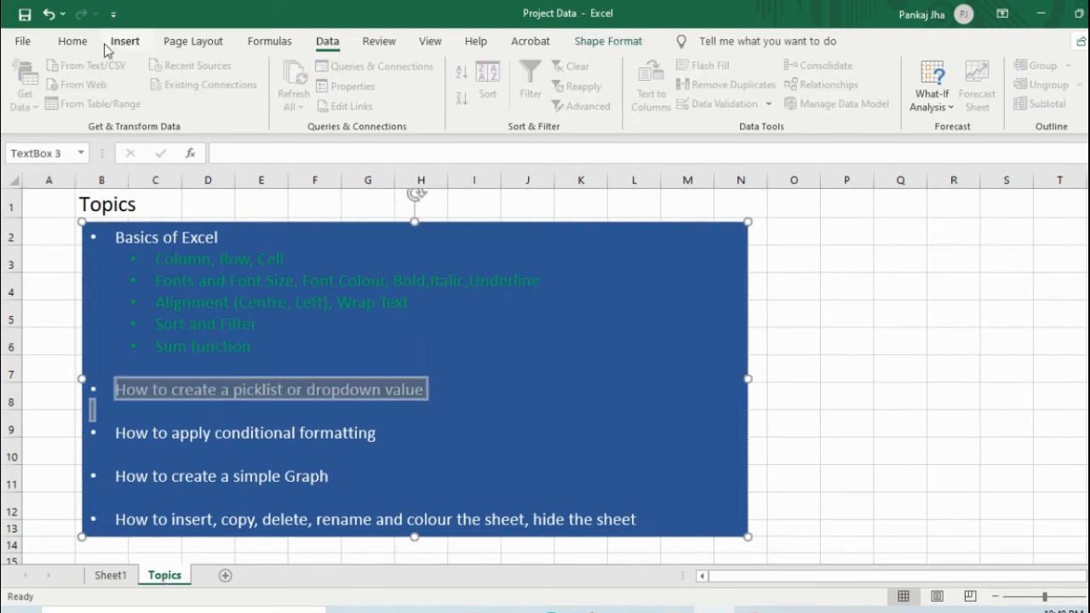
pyautogui.click(71, 41)
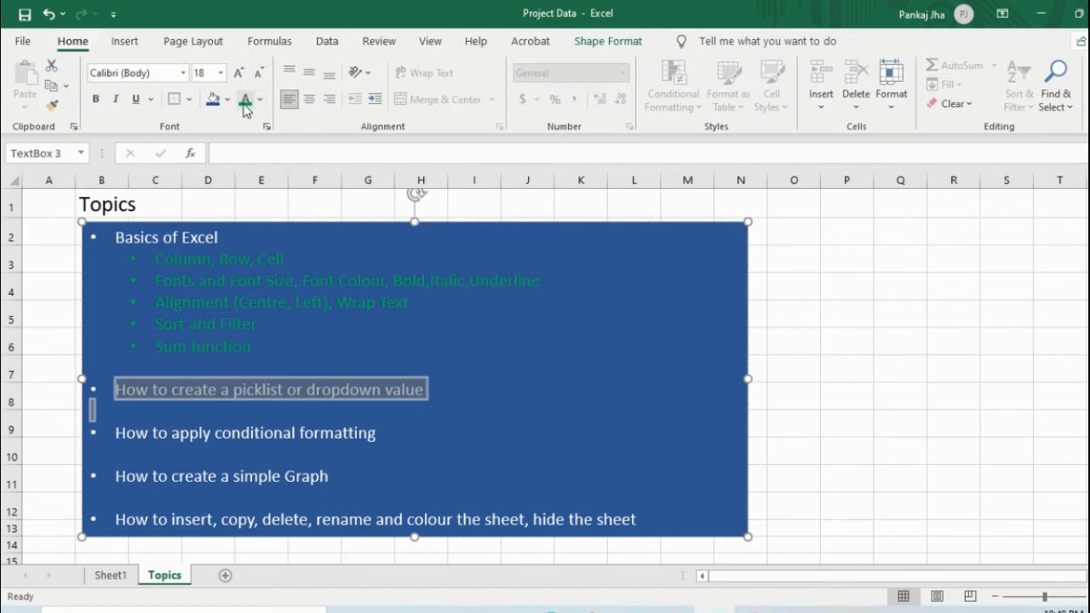
pyautogui.click(244, 102)
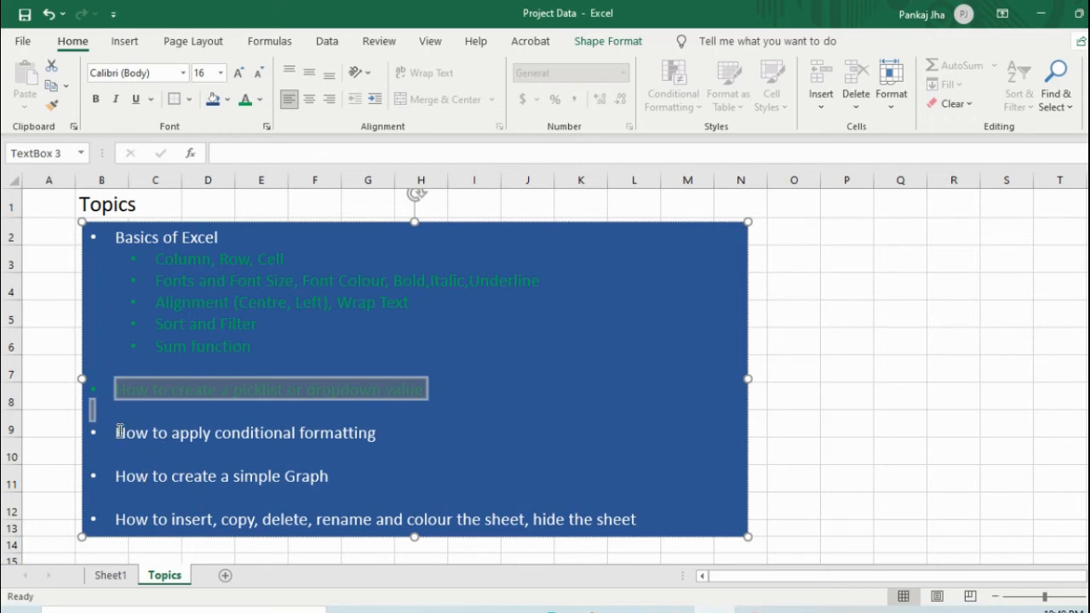
# Return to Sheet1 and enter the threshold value 5 in cell H4.
pyautogui.click(118, 577)
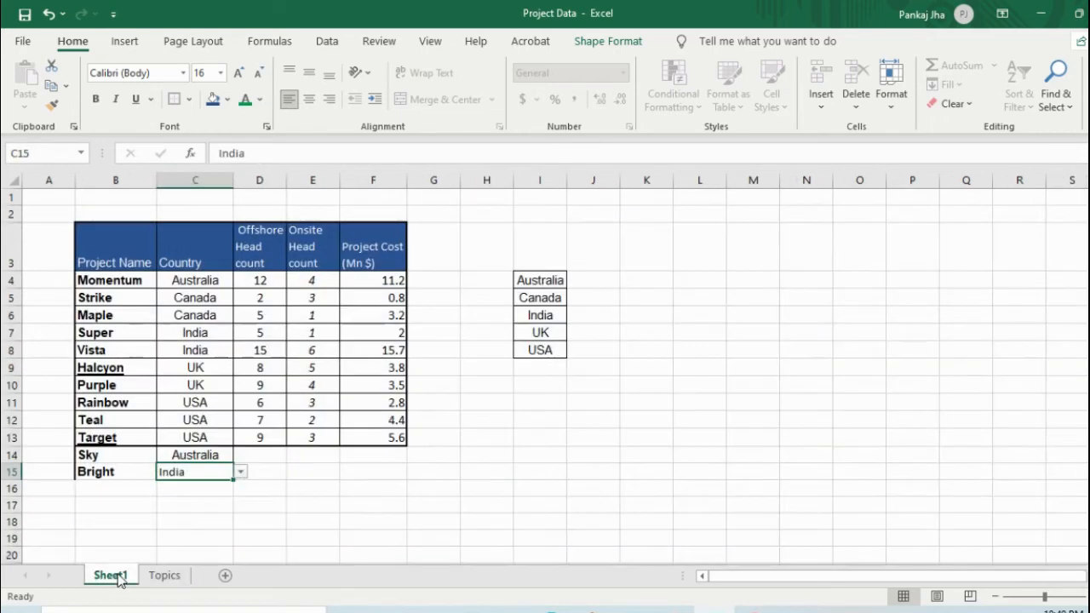
pyautogui.click(263, 479)
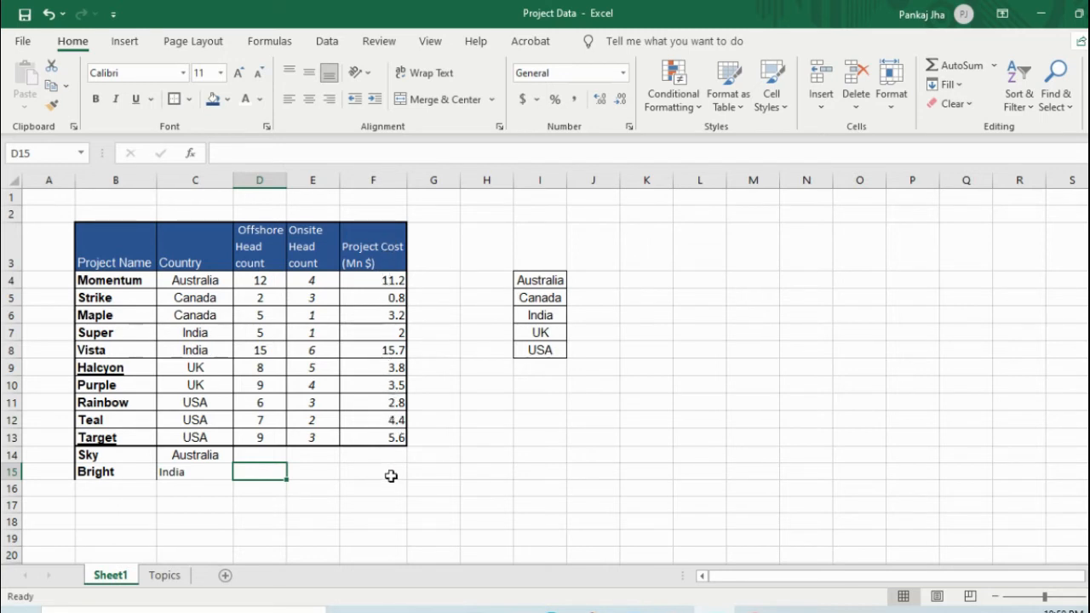
pyautogui.click(484, 278)
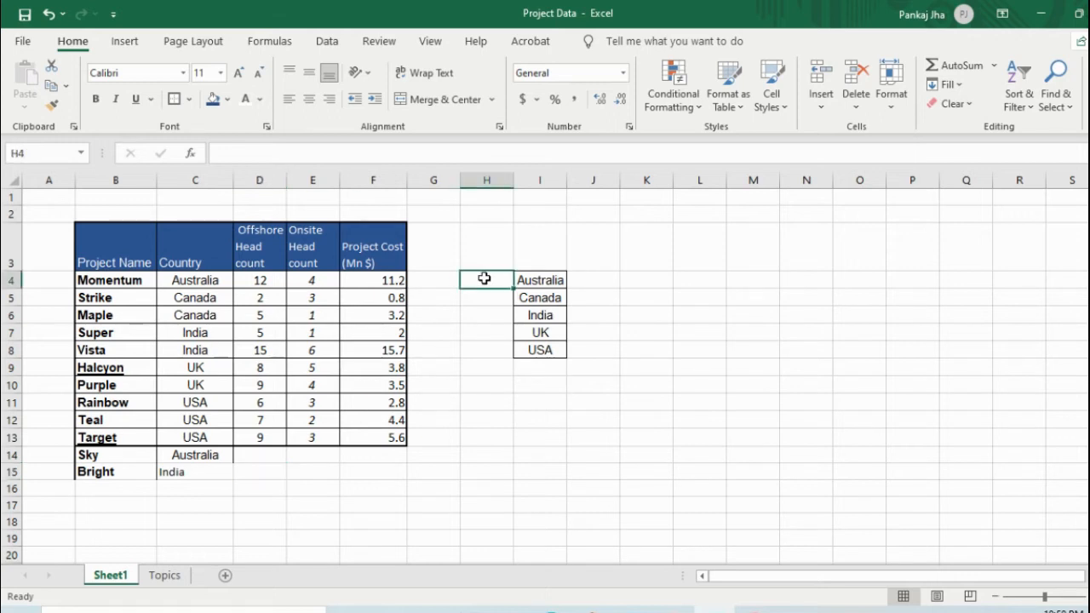
pyautogui.write('5')
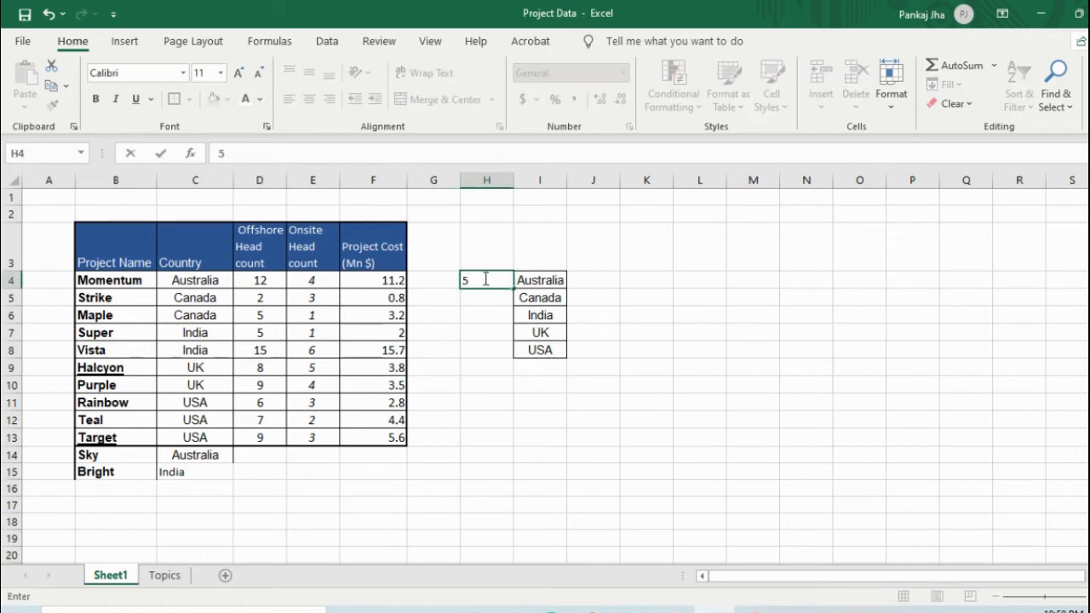
pyautogui.press('Return')
pyautogui.click(484, 279)
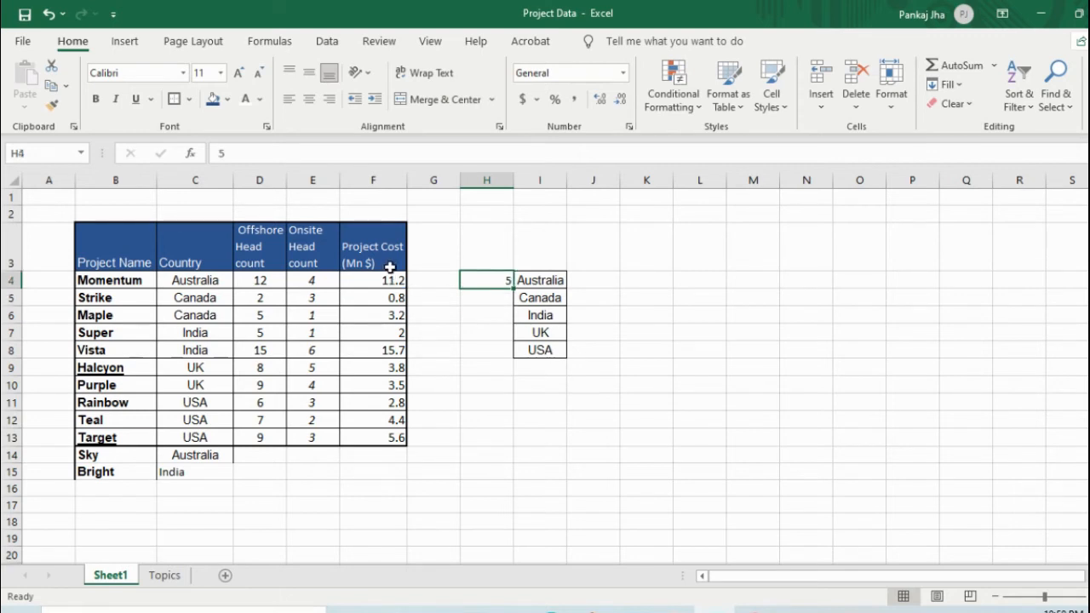
# Start a Greater Than conditional formatting rule on the project cost range F4:F18.
pyautogui.moveTo(372, 278); pyautogui.dragTo(366, 432)
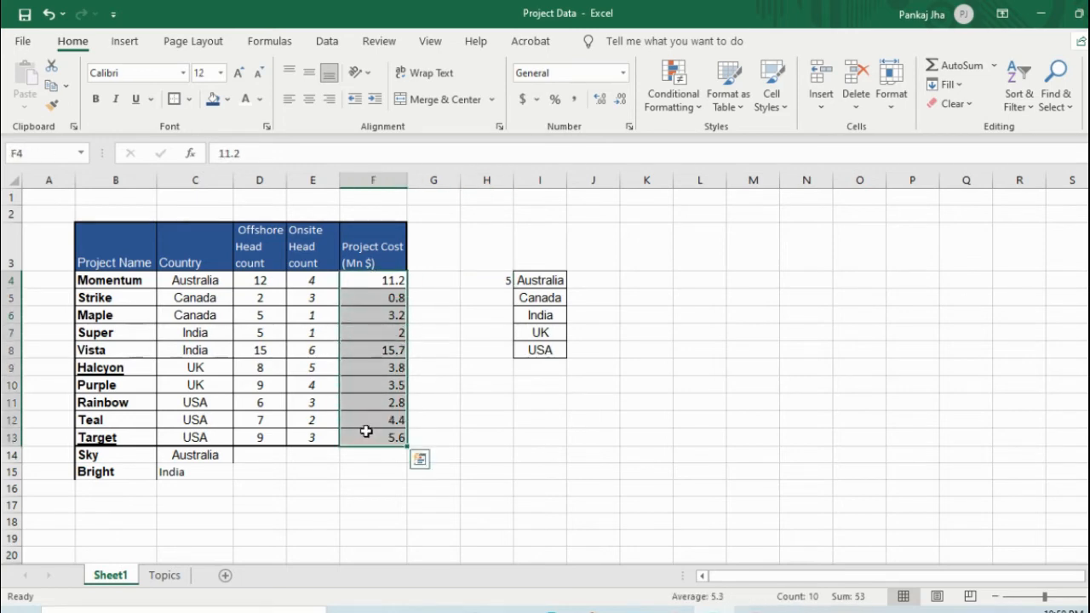
pyautogui.moveTo(370, 275); pyautogui.dragTo(368, 537)
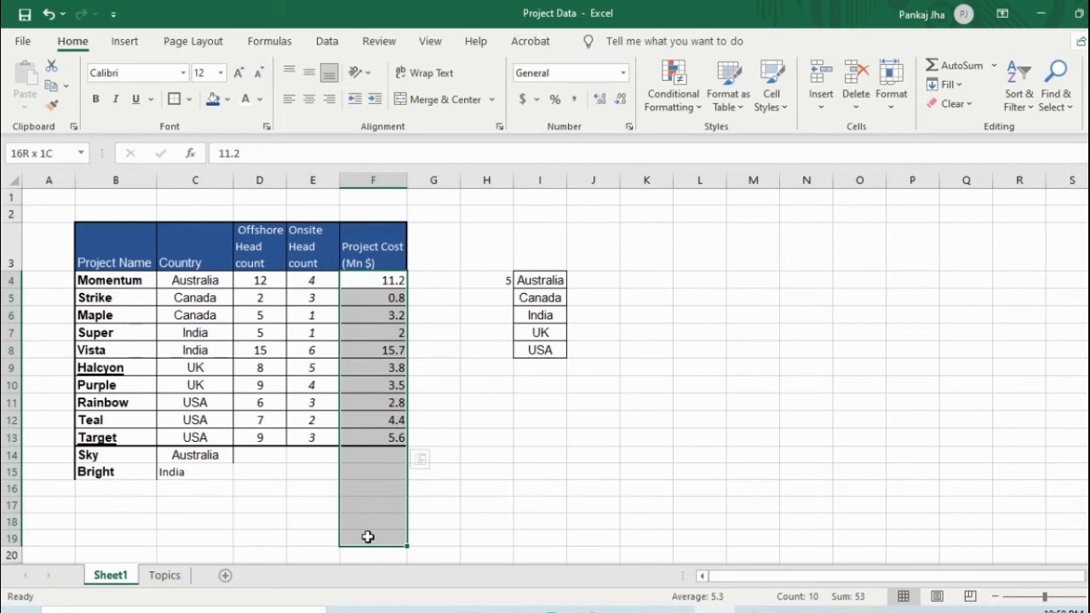
pyautogui.moveTo(368, 536); pyautogui.dragTo(370, 530)
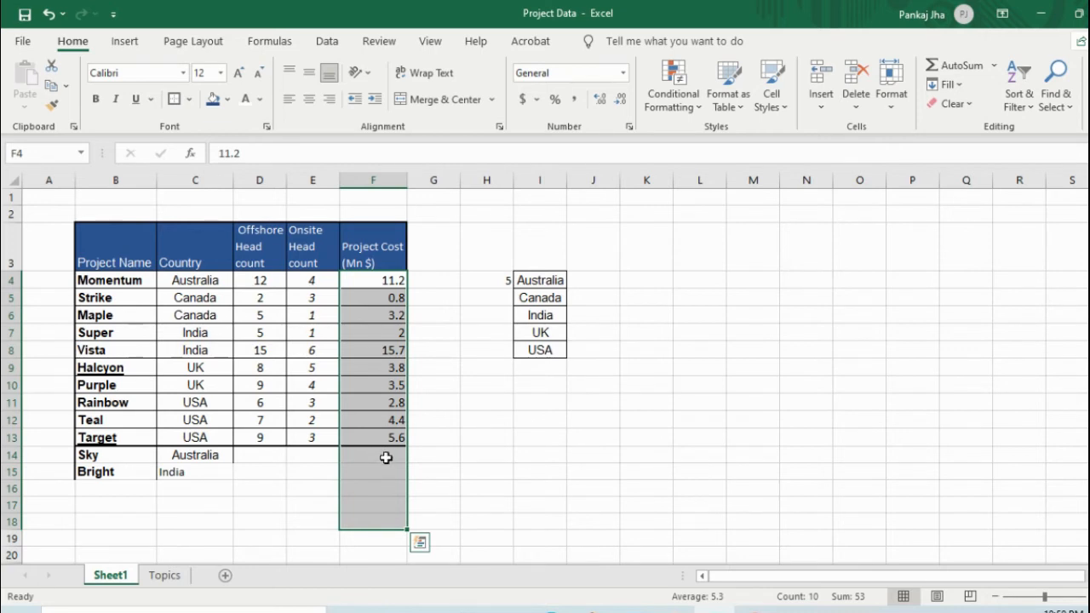
pyautogui.click(704, 114)
pyautogui.moveTo(741, 138)
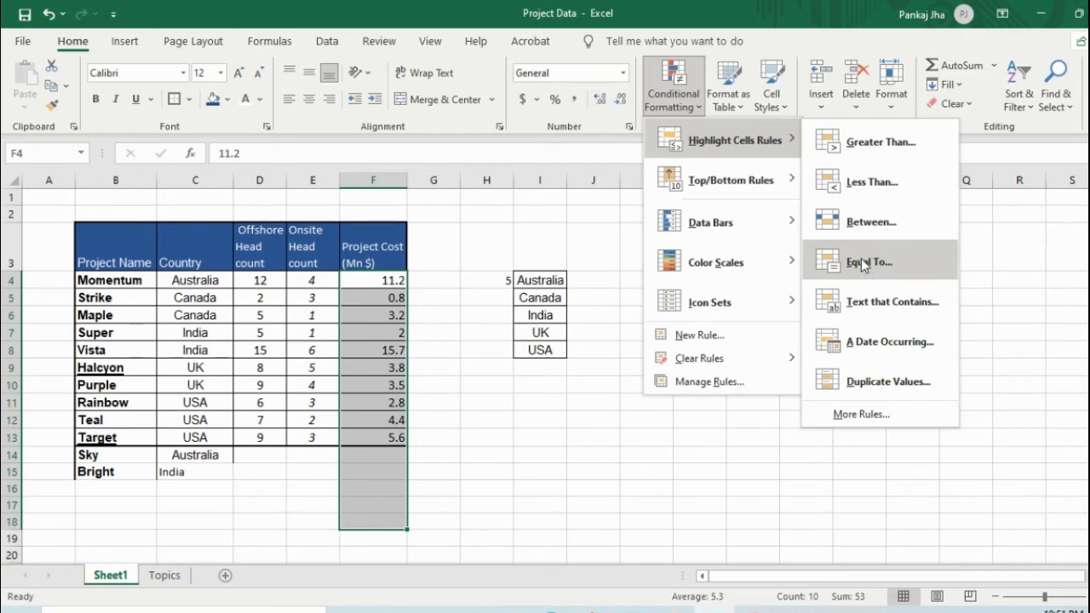
pyautogui.click(864, 139)
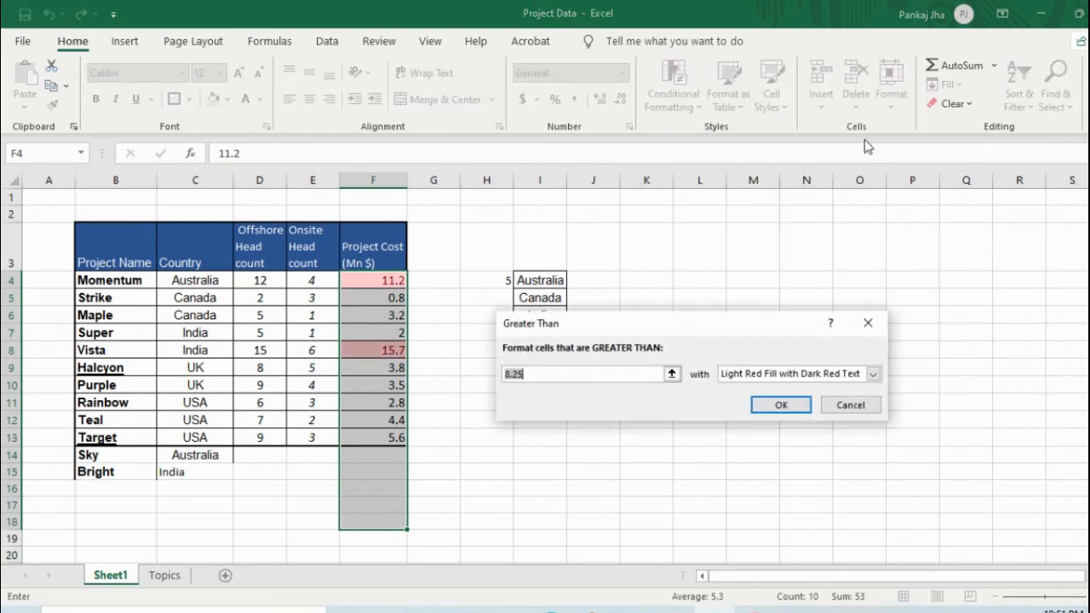
# Set the Greater Than rule to compare with cell H4, format matches as Yellow Fill with Dark Yellow Text, and apply it.
pyautogui.click(672, 374)
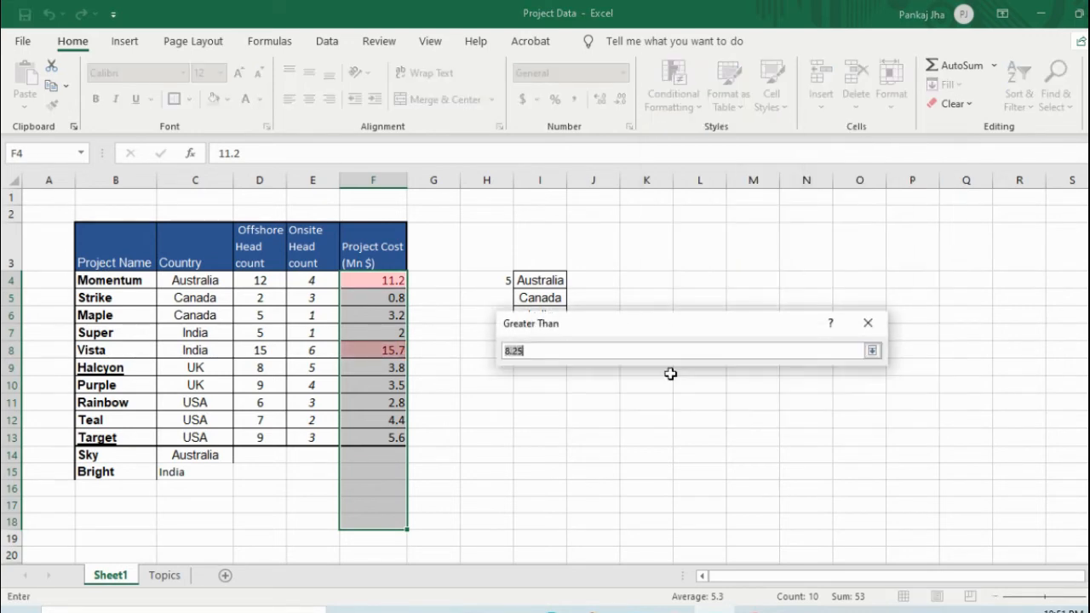
pyautogui.click(499, 282)
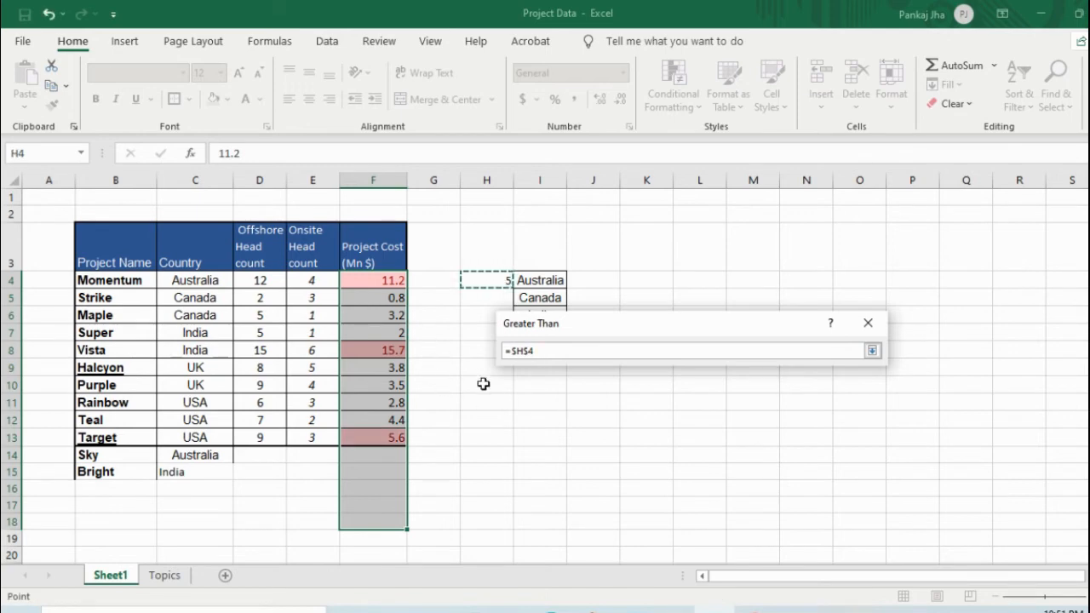
pyautogui.click(873, 351)
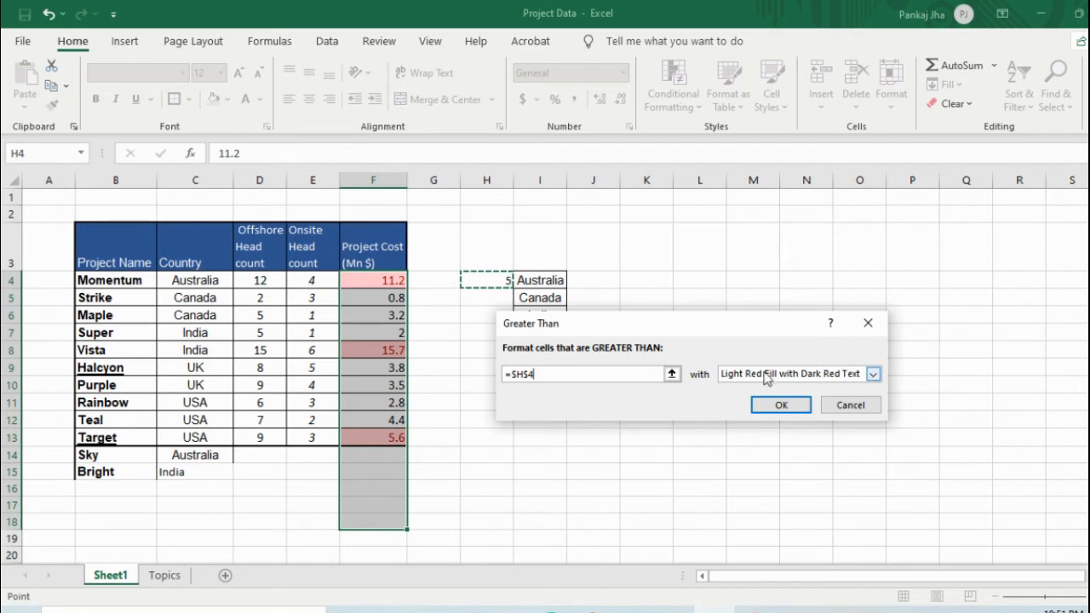
pyautogui.click(873, 373)
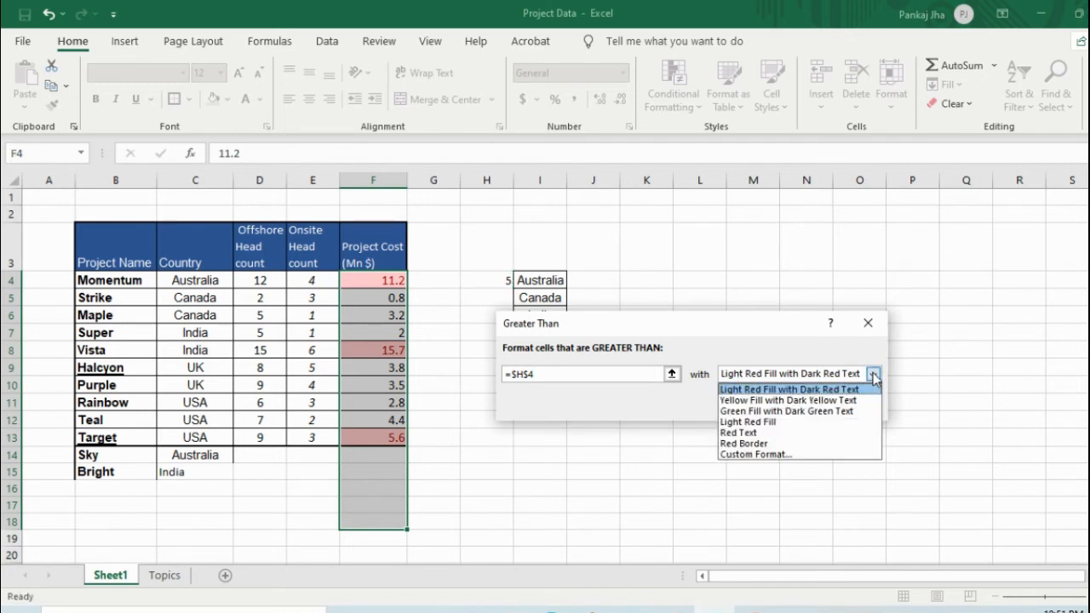
pyautogui.click(804, 400)
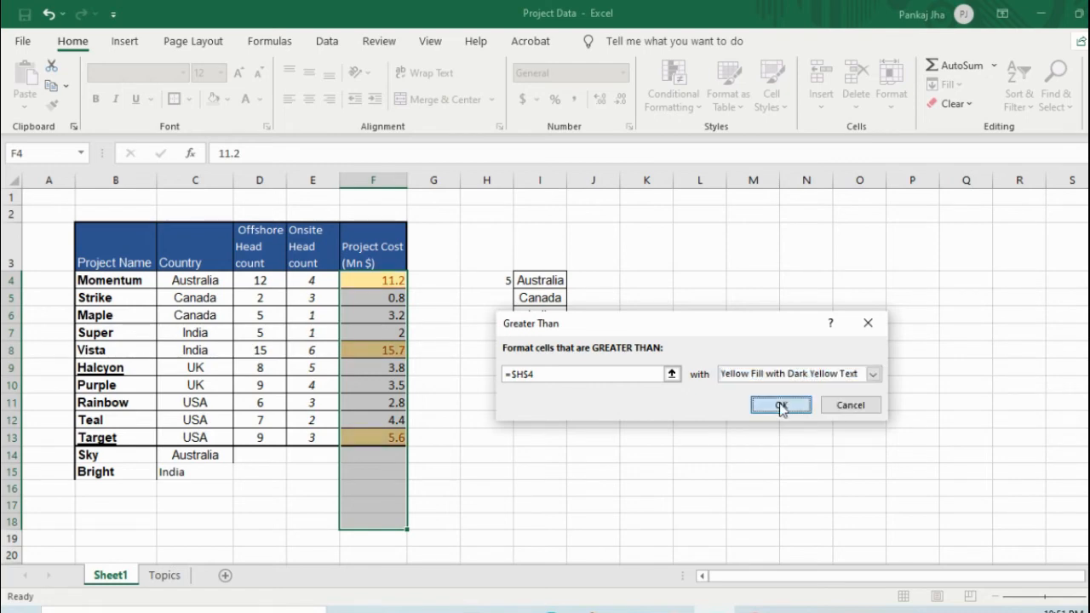
pyautogui.click(781, 406)
pyautogui.click(525, 399)
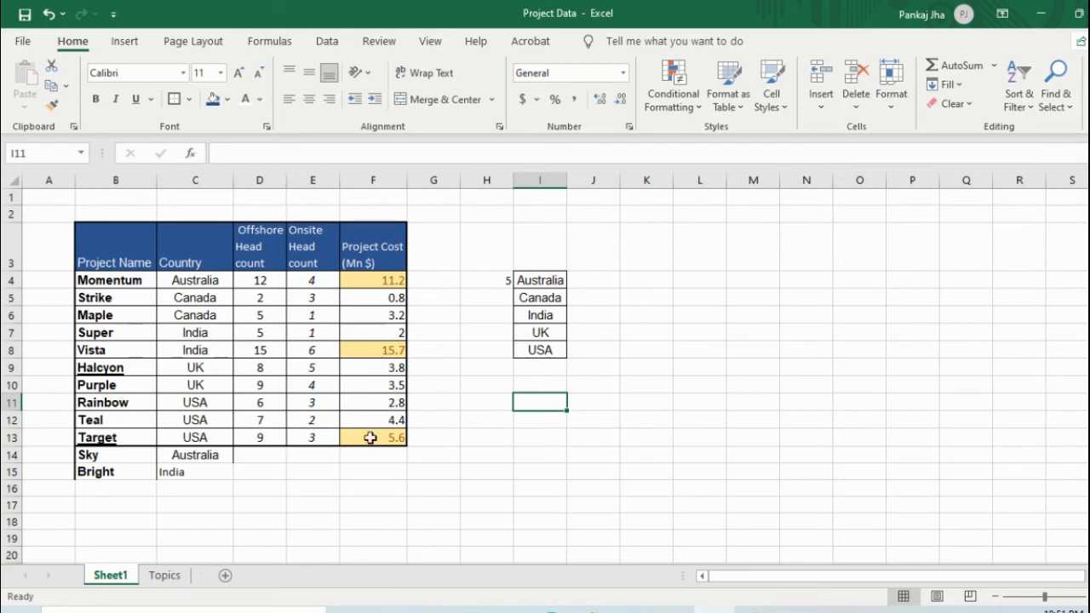
# Colour the topic "How to apply conditional formatting" green on the Topics sheet.
pyautogui.click(167, 576)
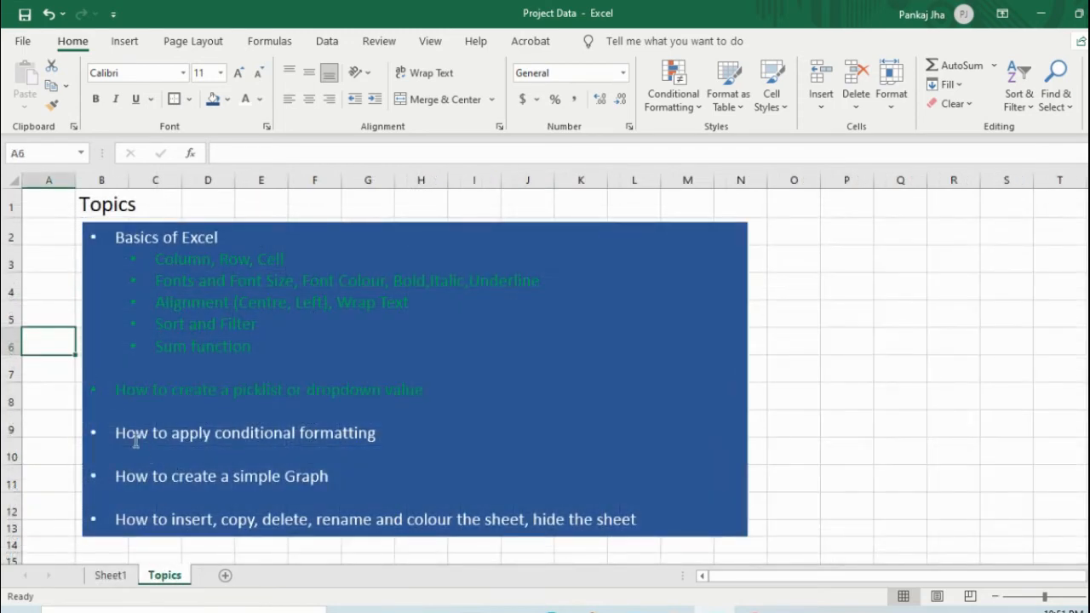
pyautogui.moveTo(116, 433); pyautogui.dragTo(380, 434)
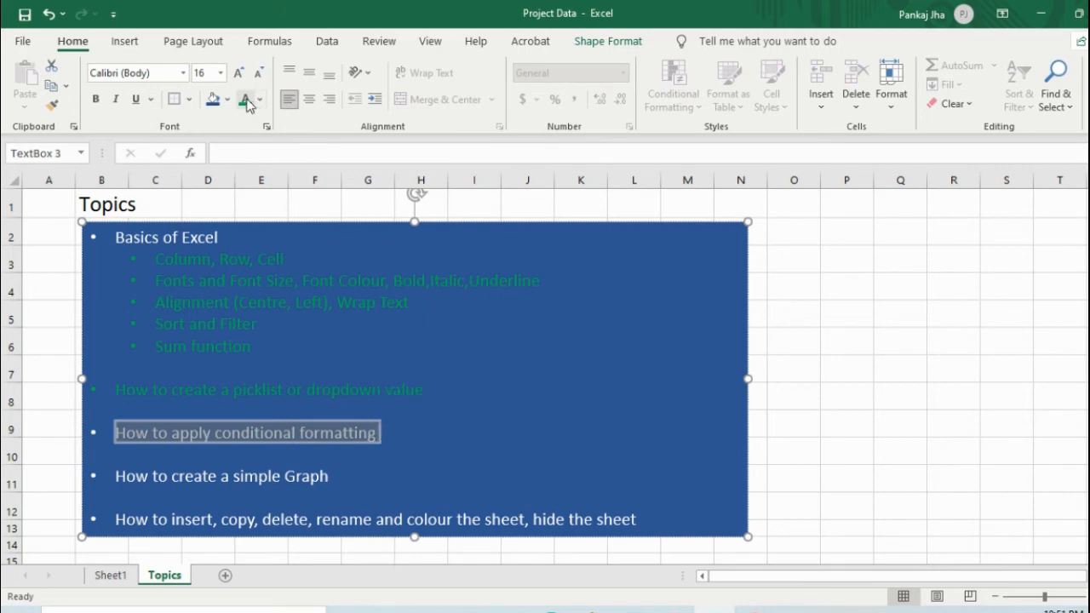
pyautogui.click(245, 100)
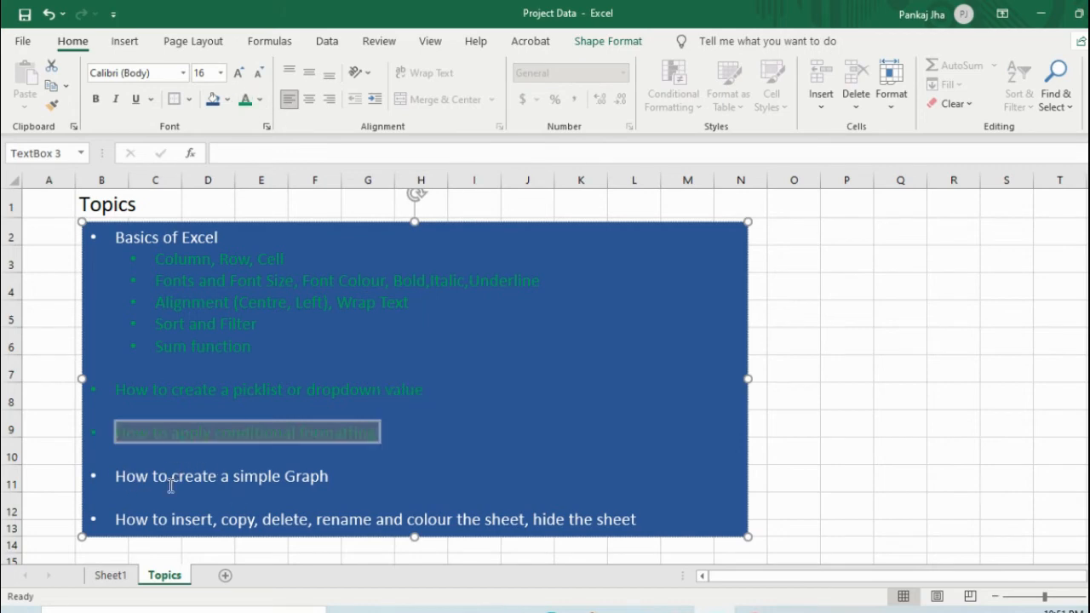
# Extend the topic "How to create a simple Graph" with "and Pivot Chart" on the Topics sheet, and return to Sheet1.
pyautogui.click(110, 576)
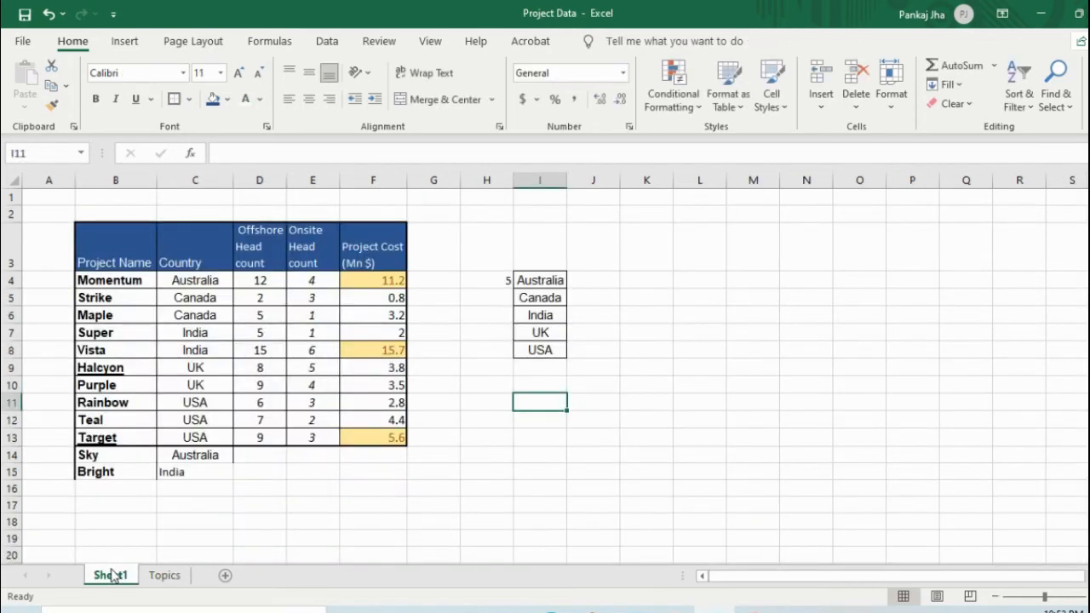
pyautogui.click(162, 576)
pyautogui.click(330, 477)
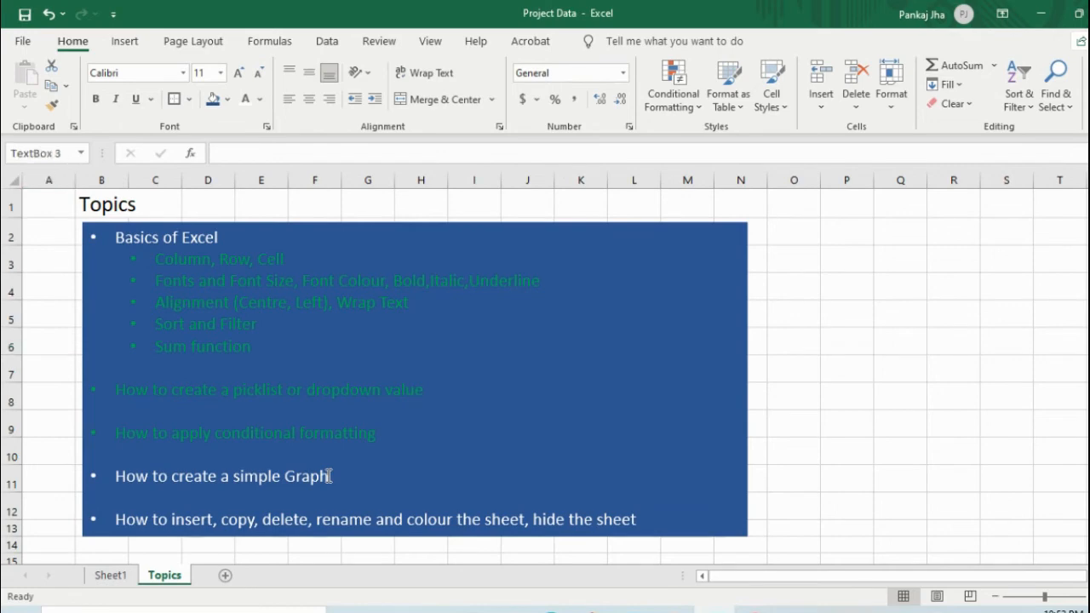
pyautogui.write('and')
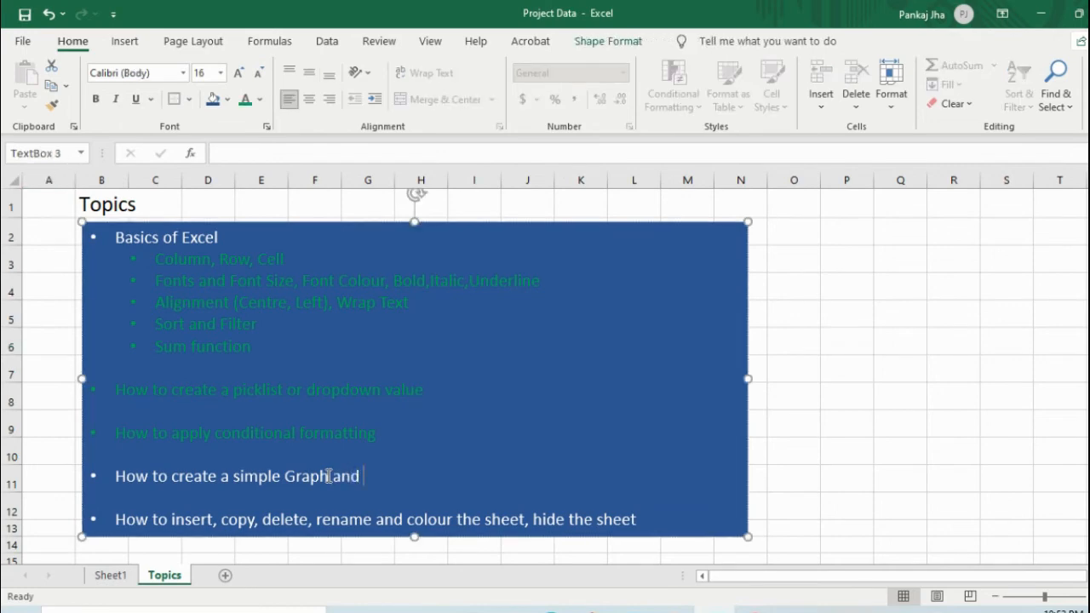
pyautogui.write(' Pivot Chart')
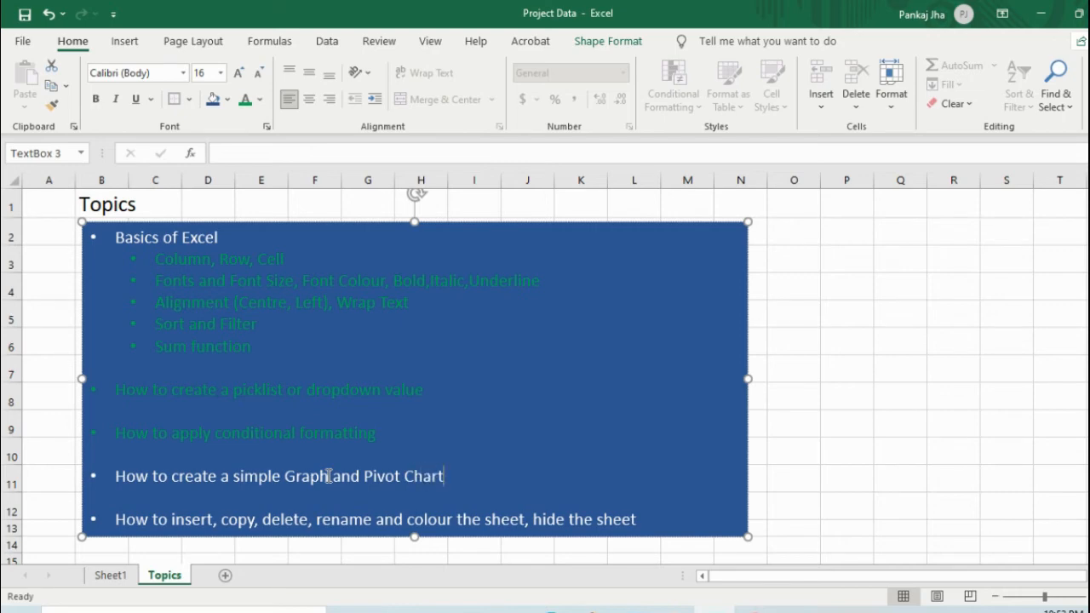
pyautogui.click(111, 576)
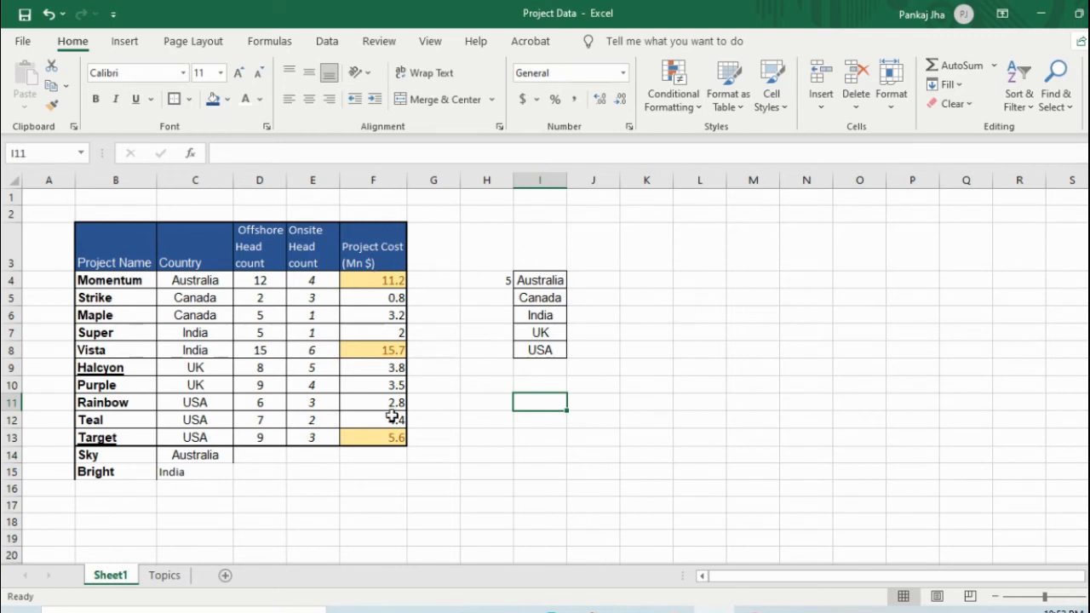
pyautogui.moveTo(123, 235); pyautogui.dragTo(121, 434)
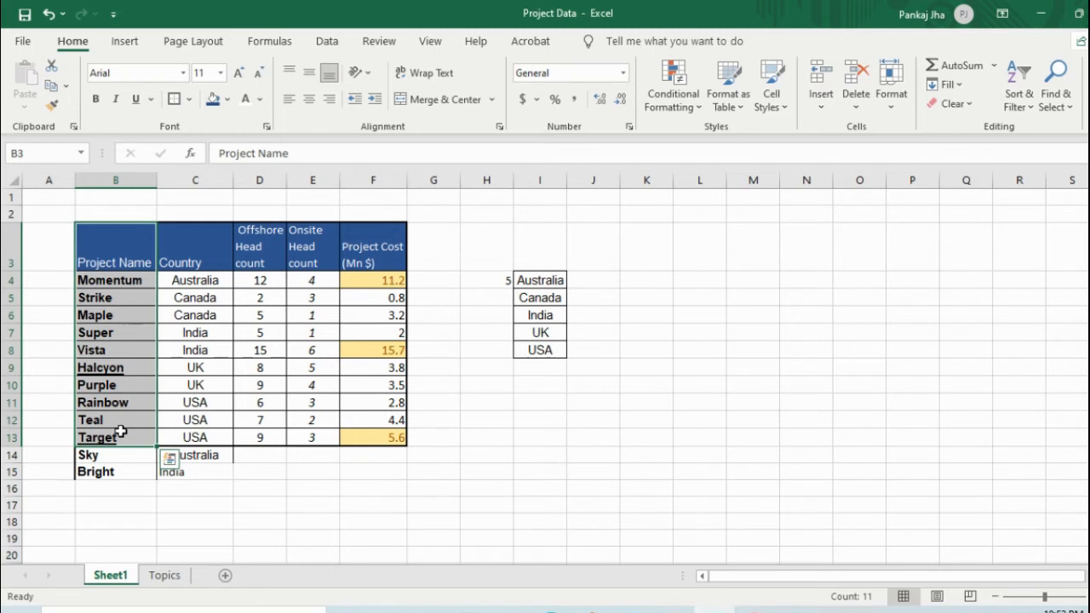
pyautogui.hotkey('ctrl', 'q')
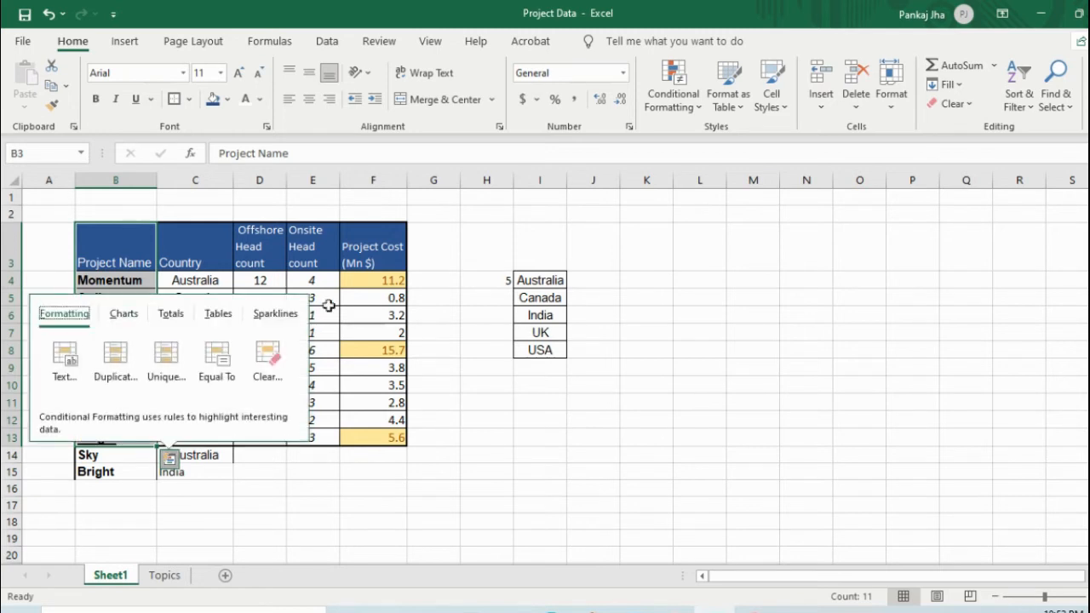
pyautogui.click(474, 314)
# Insert a 2-D clustered column chart from the project names B3:B13 and costs F3:F13, and move it clear of the table.
pyautogui.moveTo(109, 238); pyautogui.dragTo(114, 436)
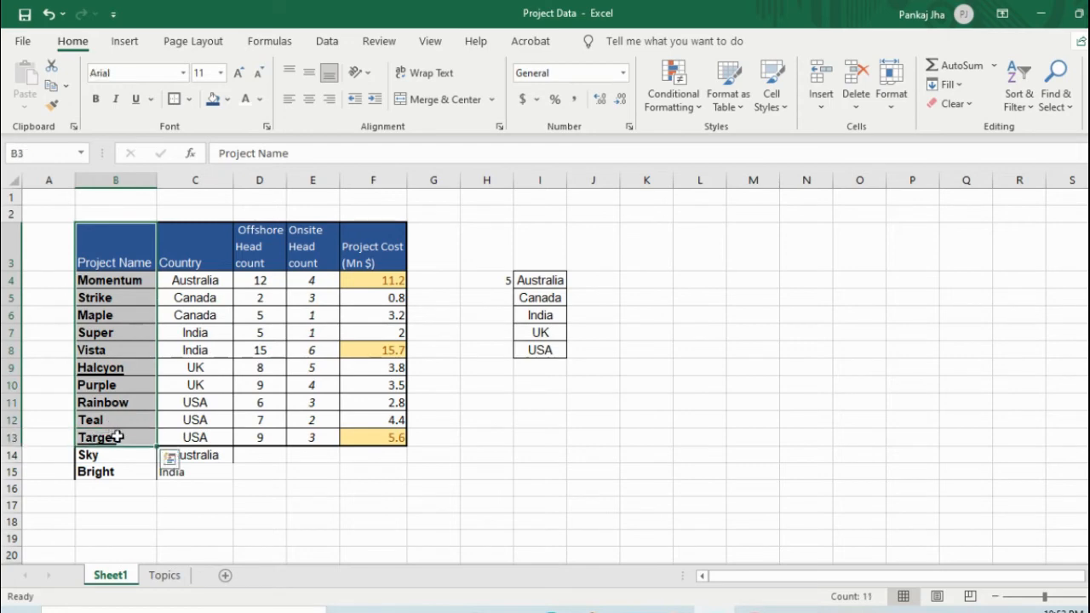
pyautogui.moveTo(386, 240); pyautogui.dragTo(385, 433)
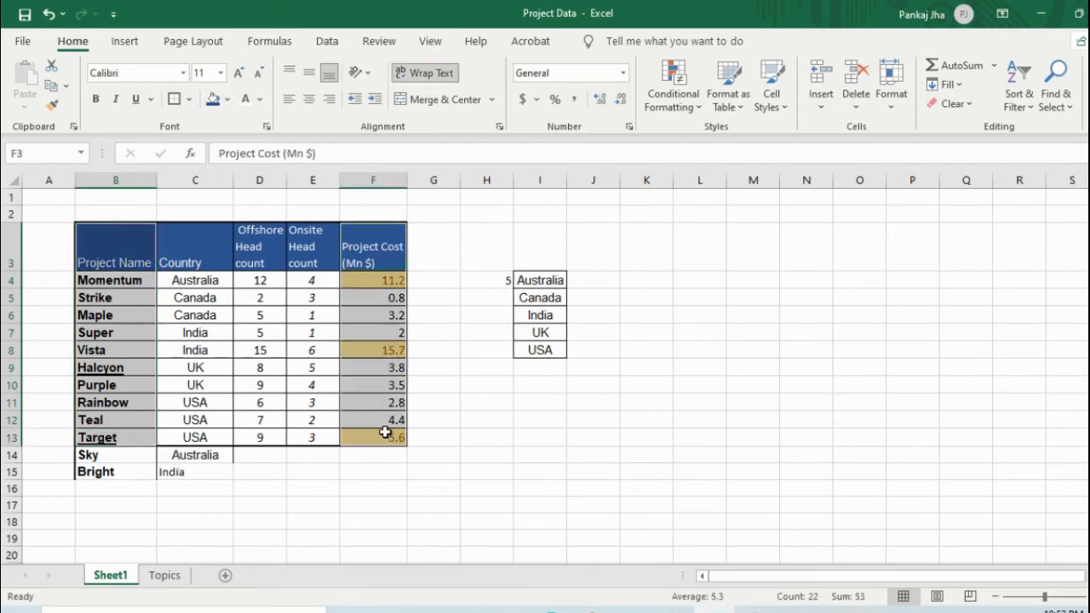
pyautogui.click(125, 43)
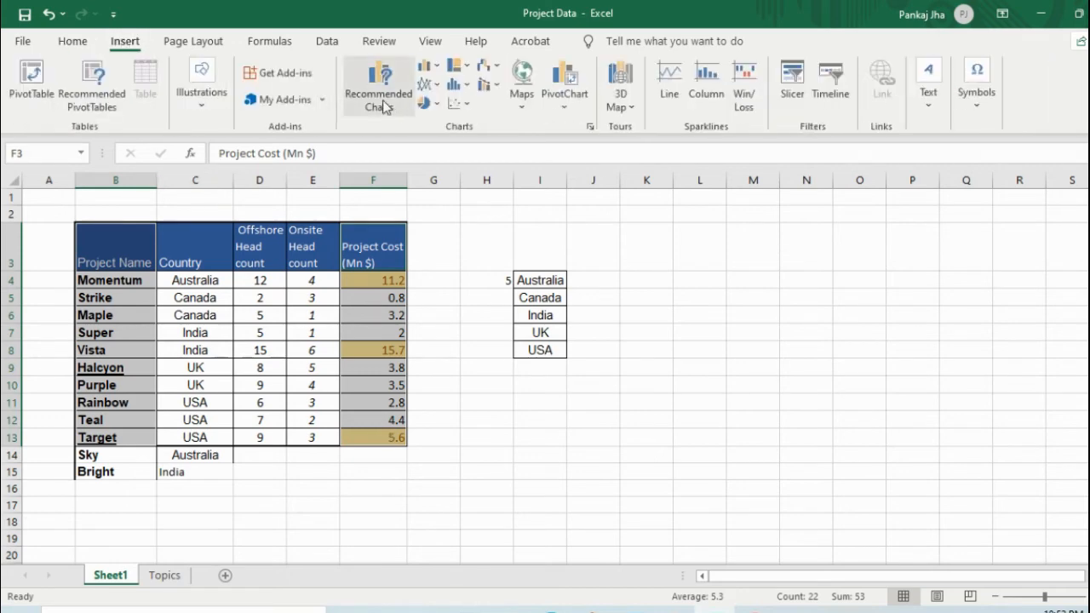
pyautogui.click(434, 68)
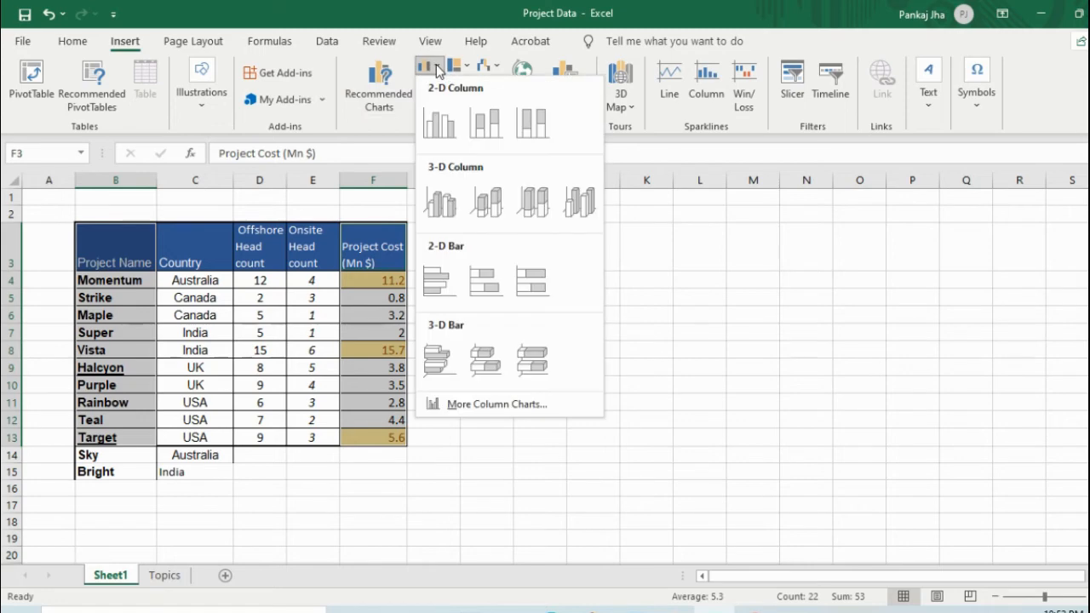
pyautogui.click(441, 130)
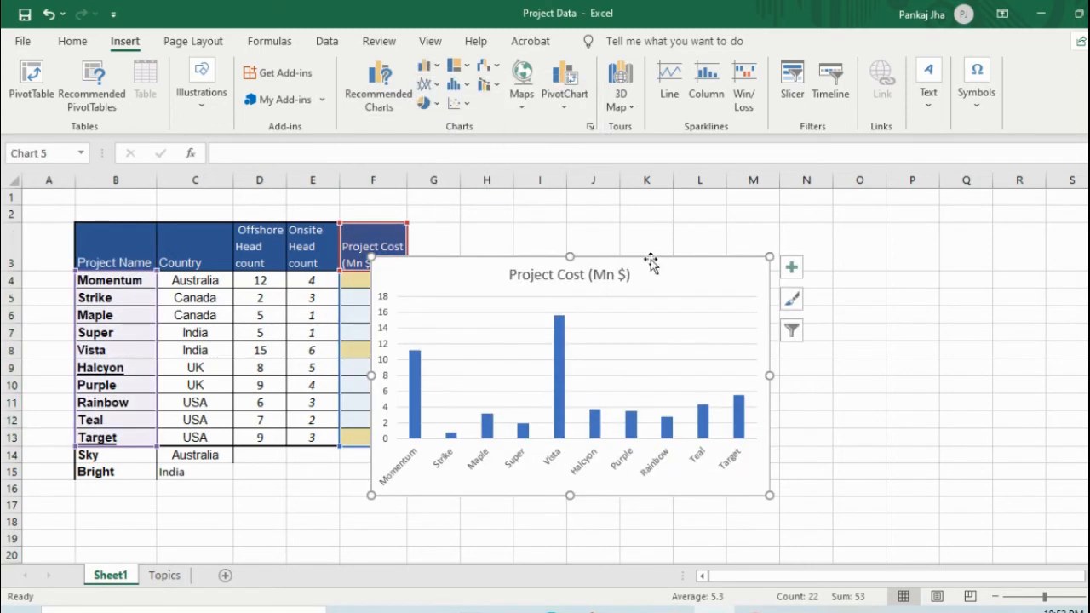
pyautogui.moveTo(651, 259); pyautogui.dragTo(761, 223)
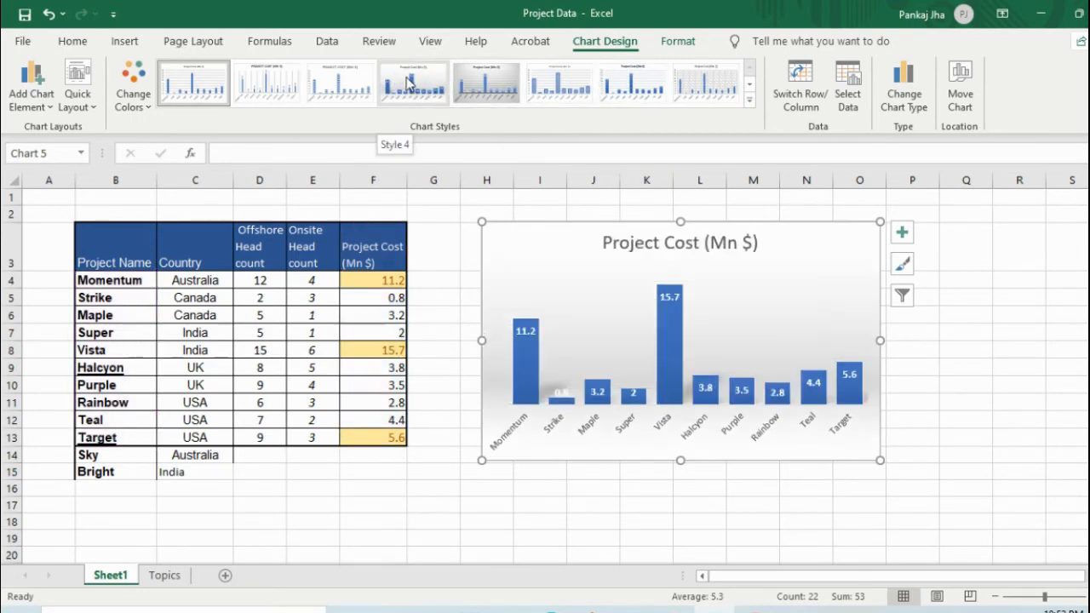
# Apply the chart style with a dark background and blue columns to the project cost chart.
pyautogui.click(492, 79)
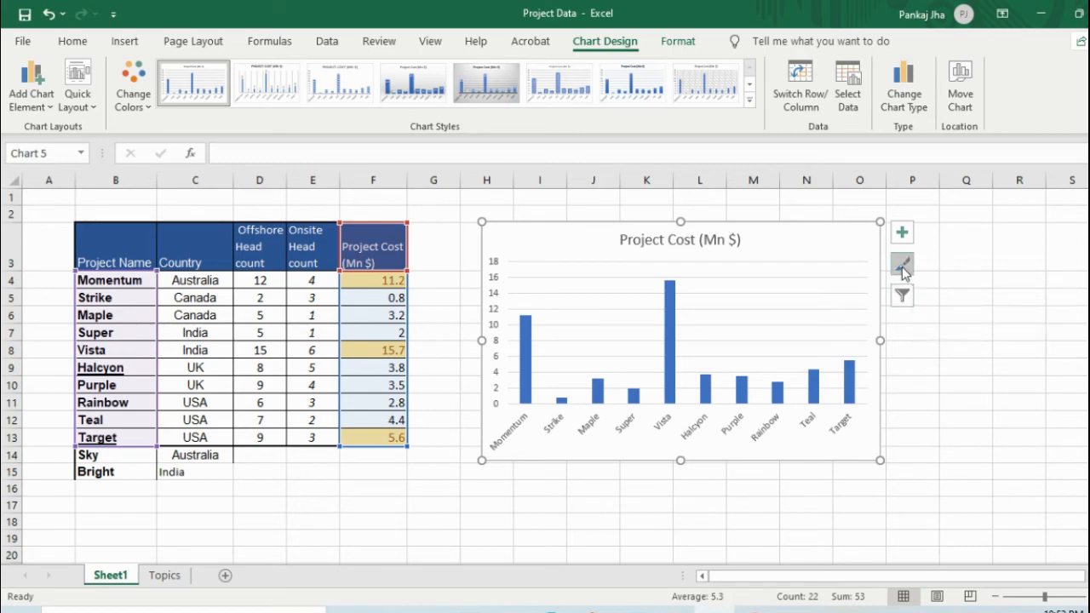
pyautogui.click(902, 266)
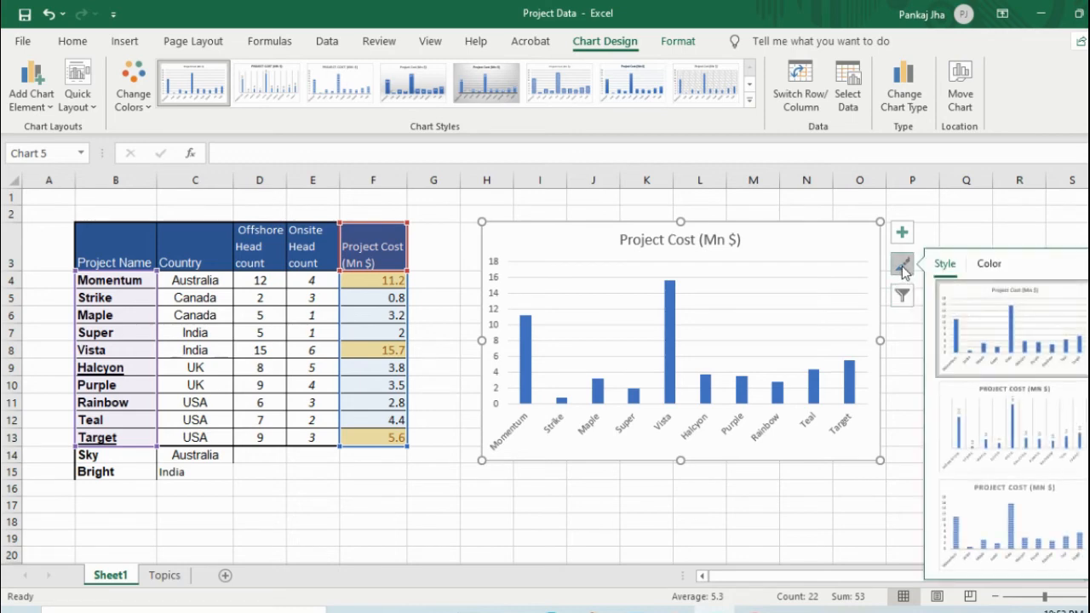
pyautogui.scroll(-5, 1022, 379)
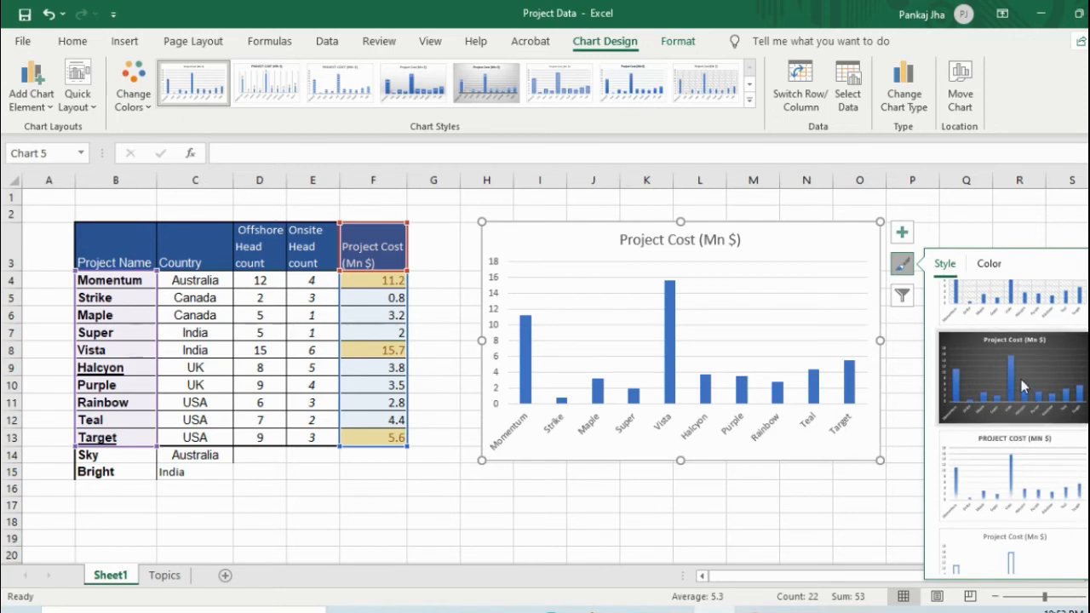
pyautogui.click(1021, 379)
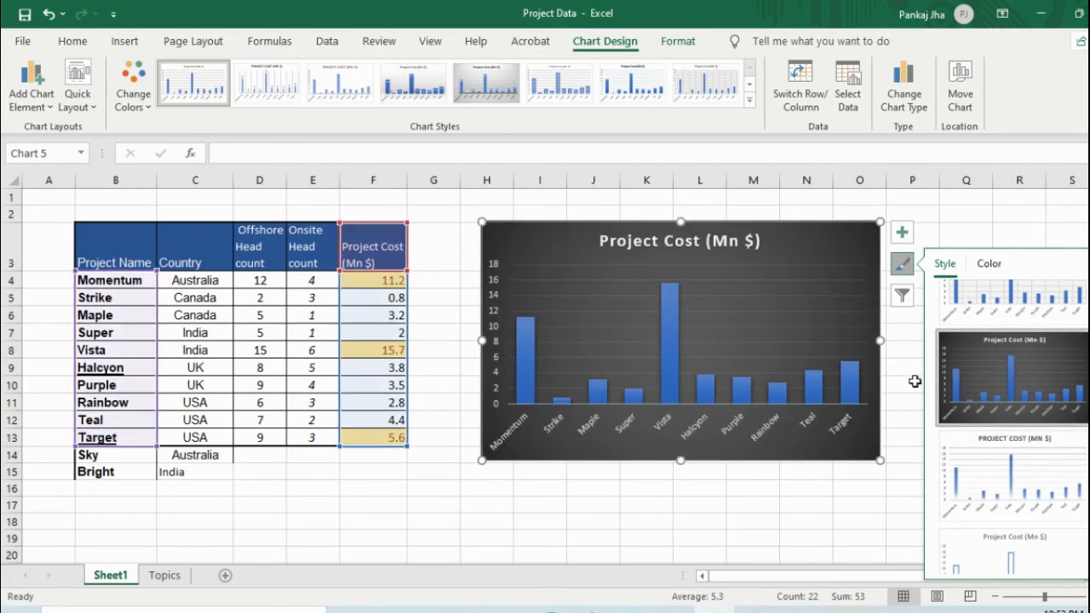
# Add axis titles and data labels to the project cost chart.
pyautogui.click(905, 235)
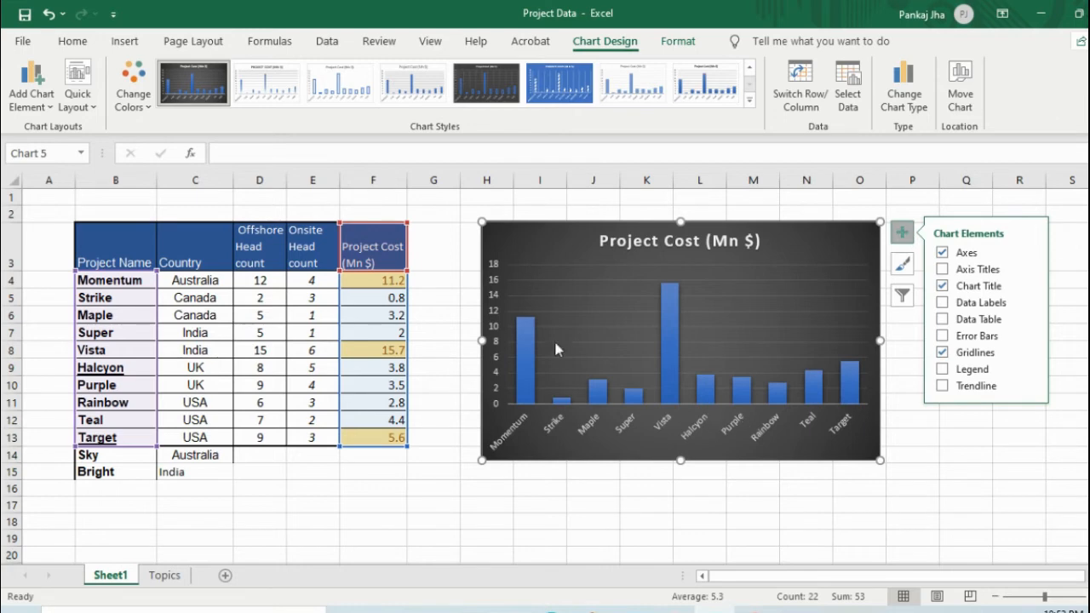
pyautogui.click(942, 270)
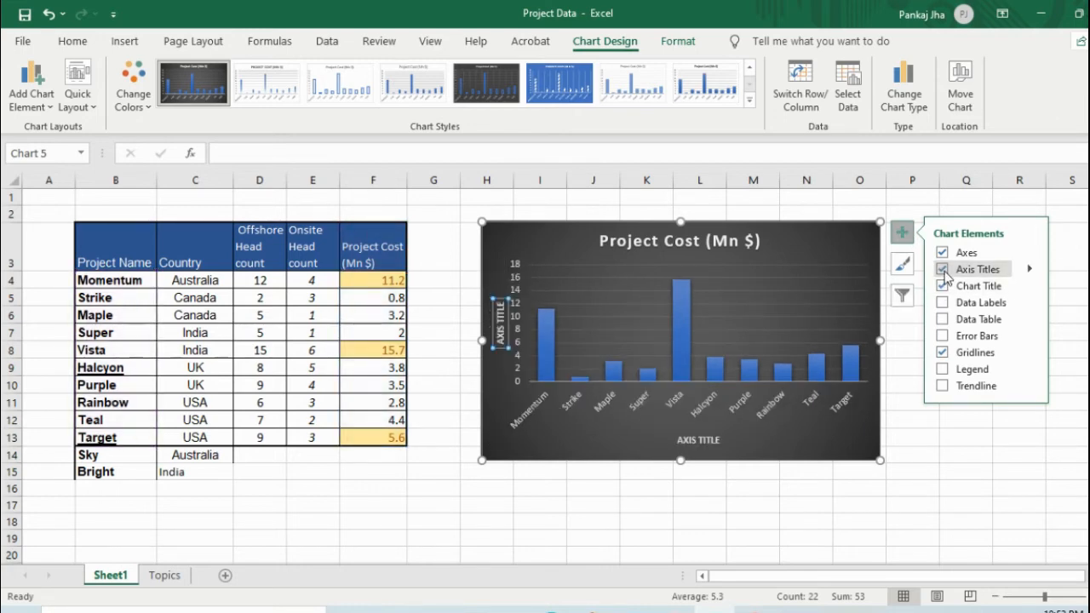
pyautogui.click(944, 304)
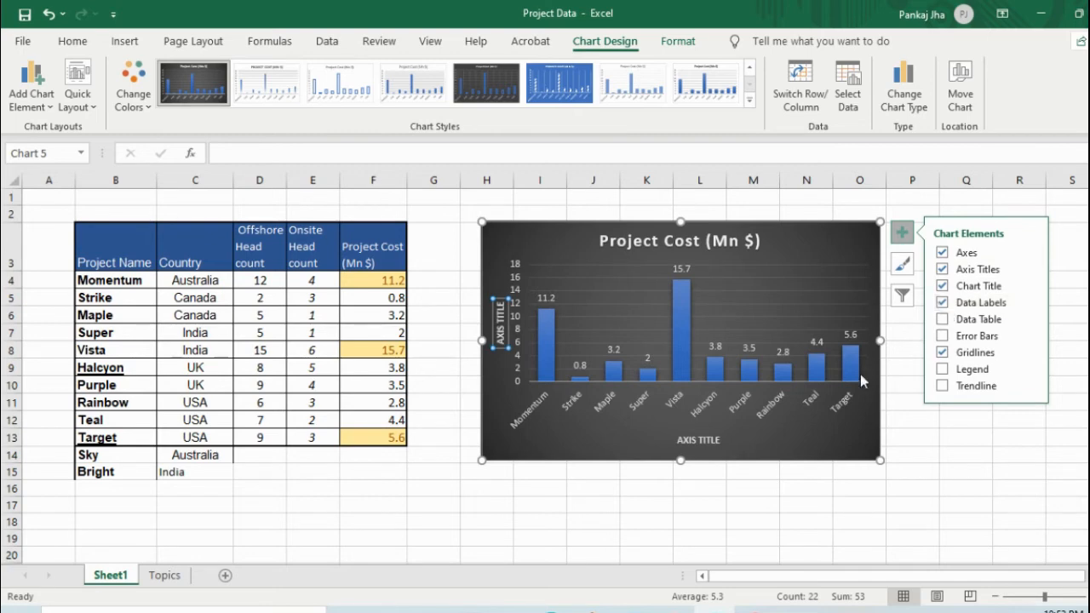
pyautogui.click(561, 522)
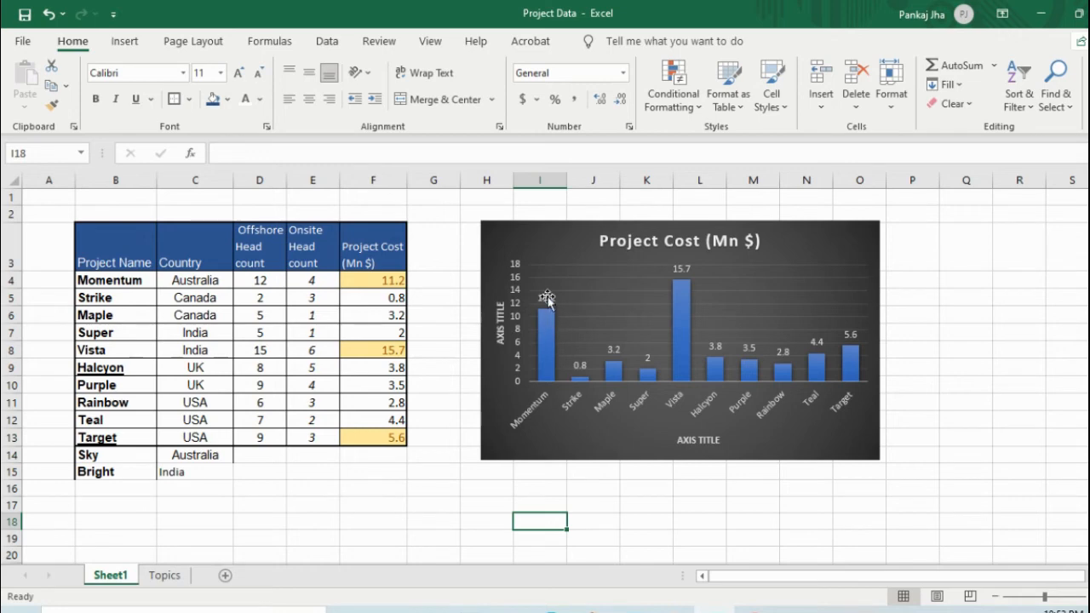
# Replace the chart's vertical axis title with "Project Cost".
pyautogui.click(501, 323)
pyautogui.moveTo(501, 339); pyautogui.dragTo(499, 302)
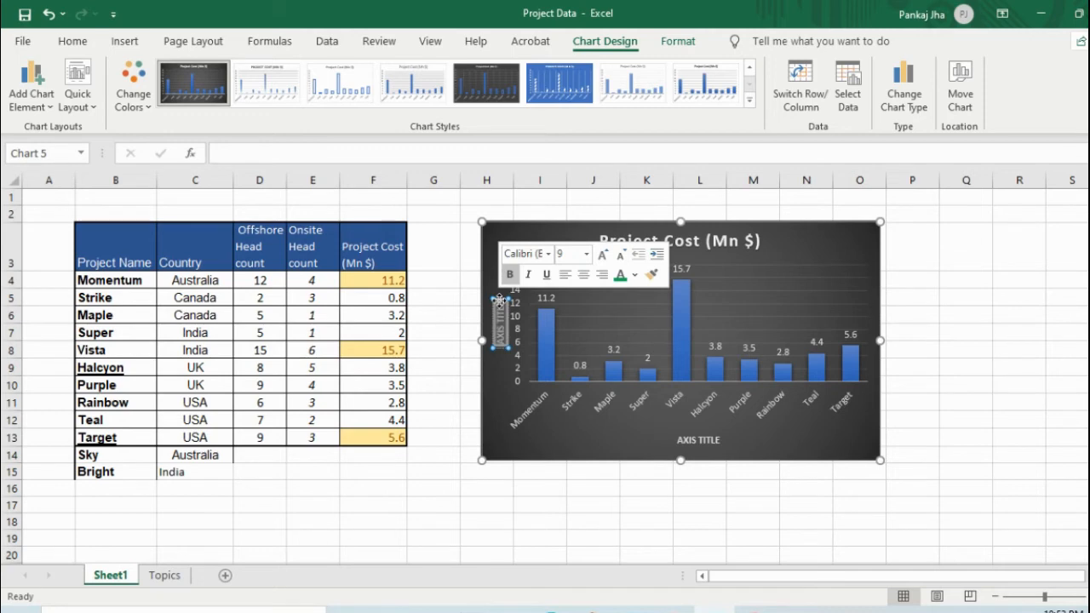
pyautogui.press('Delete')
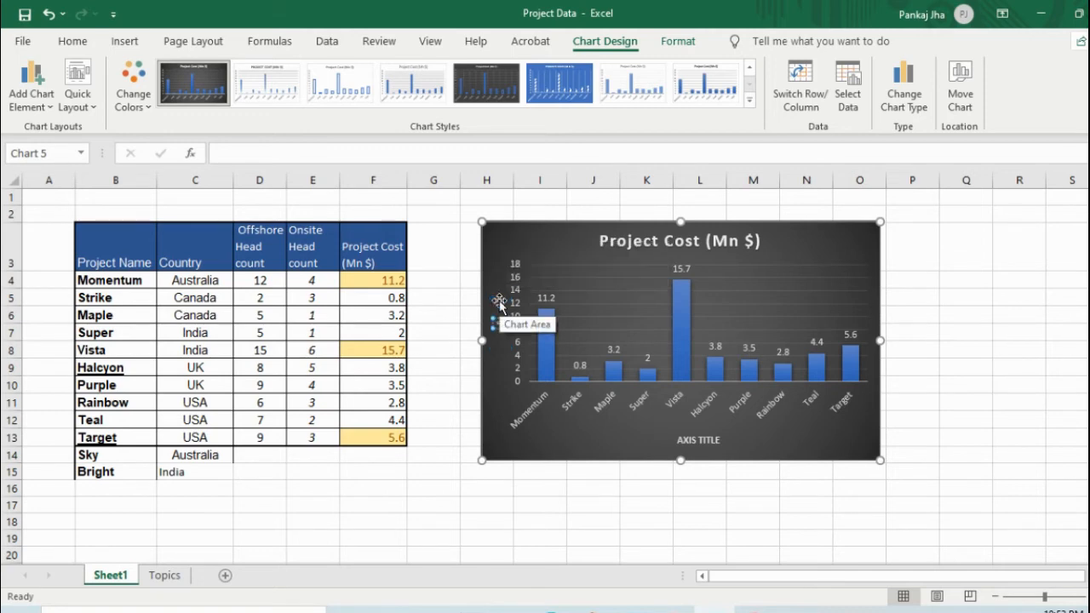
pyautogui.write('Project Cost')
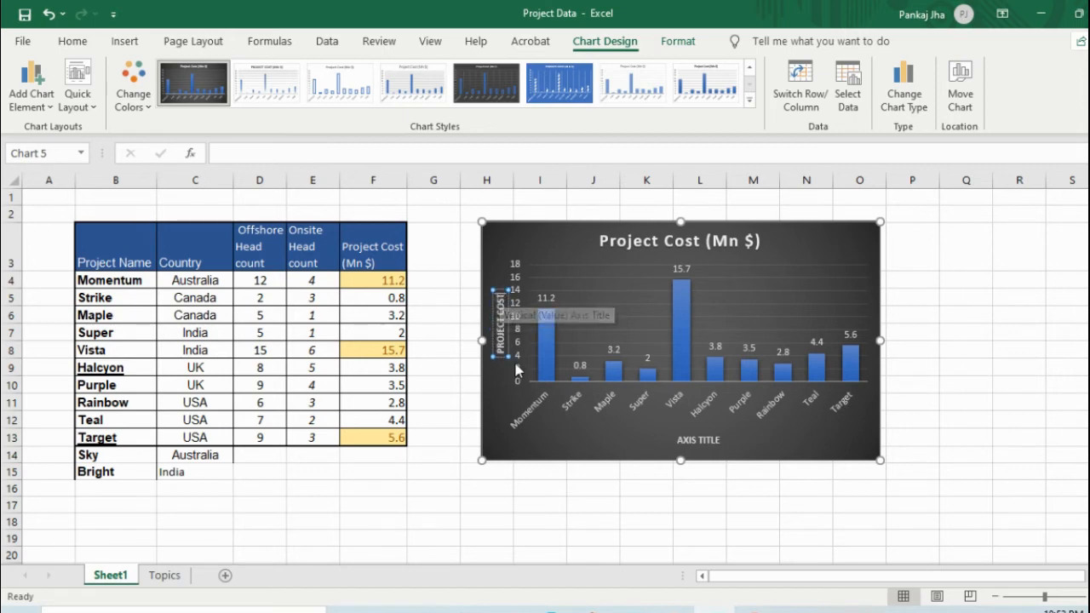
# Replace the chart's horizontal axis title with "PROJECT NAME".
pyautogui.click(697, 440)
pyautogui.moveTo(676, 440); pyautogui.dragTo(724, 442)
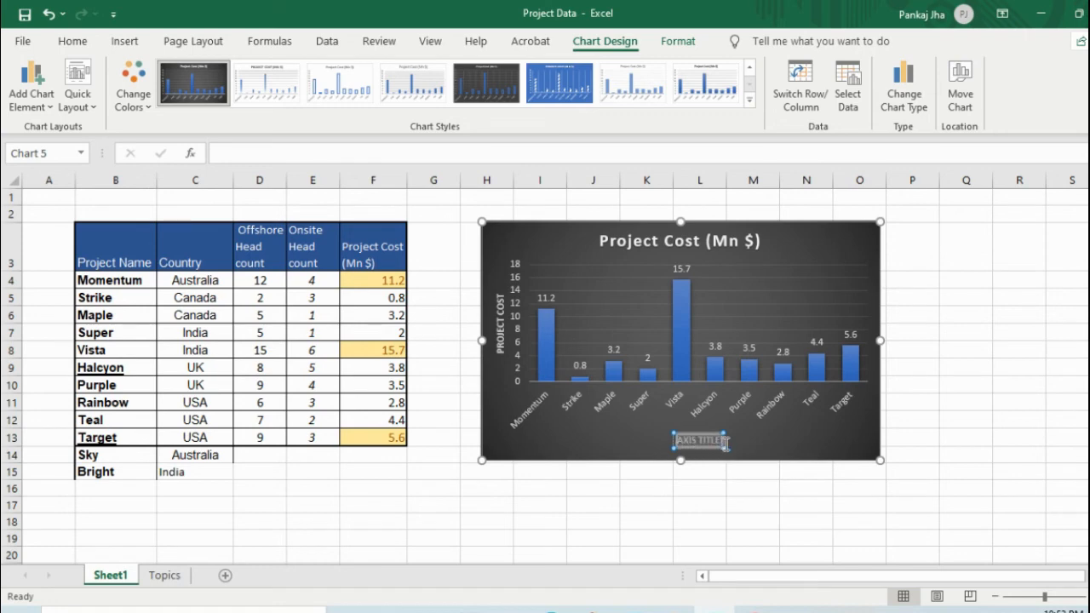
pyautogui.write('P')
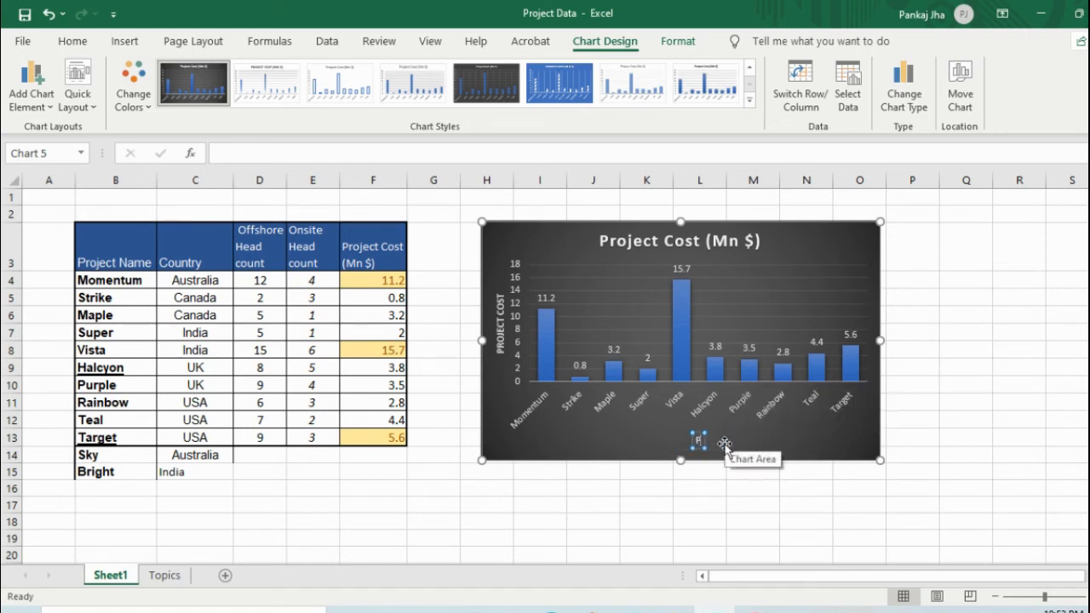
pyautogui.write('ROJECT NAME')
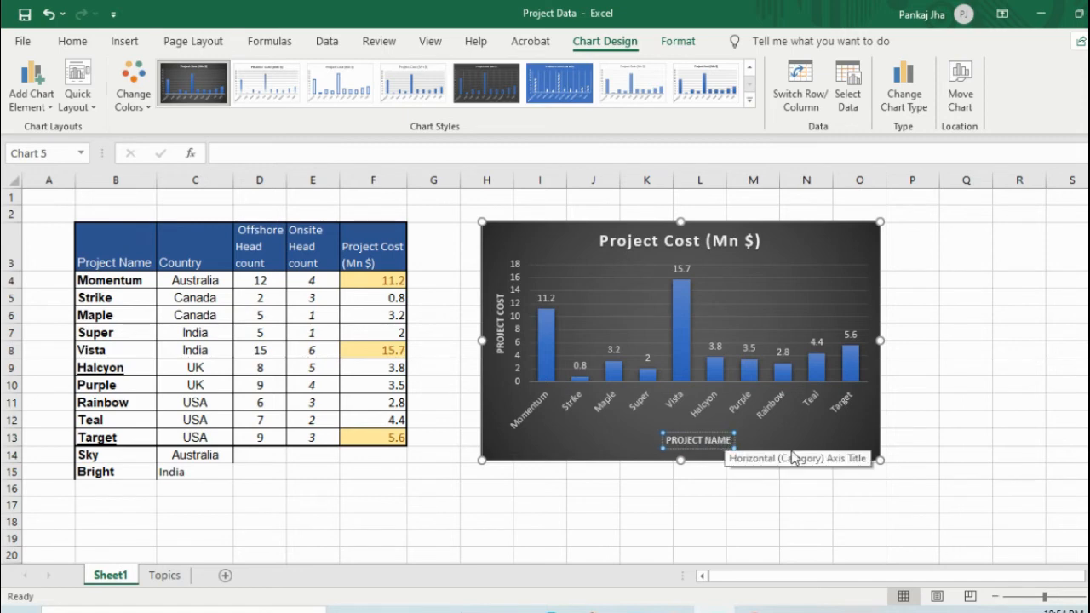
pyautogui.click(980, 354)
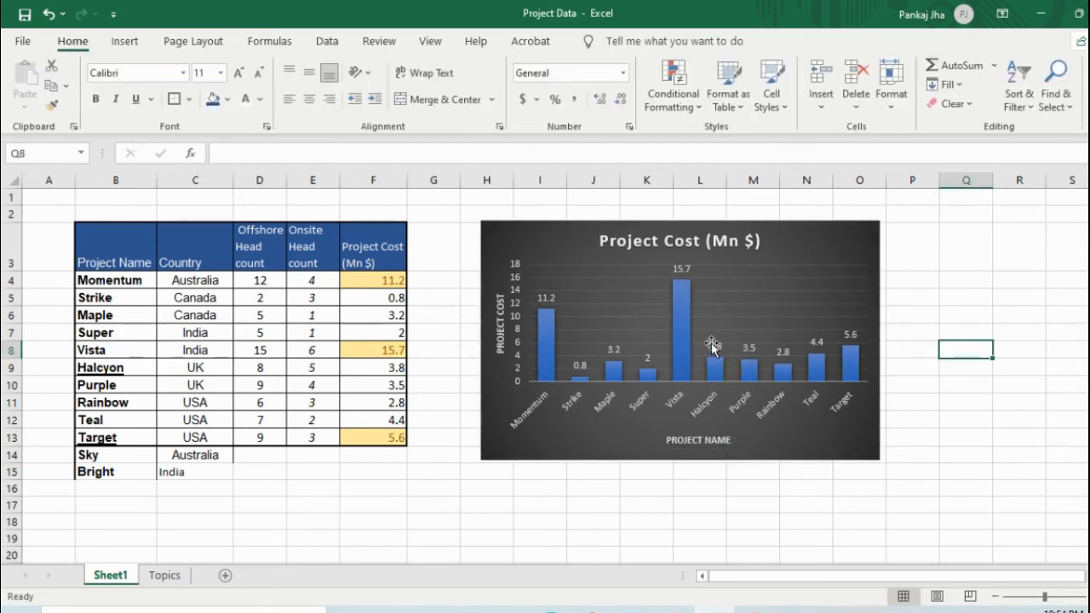
# Fill all columns of the project cost chart with light green.
pyautogui.click(687, 320)
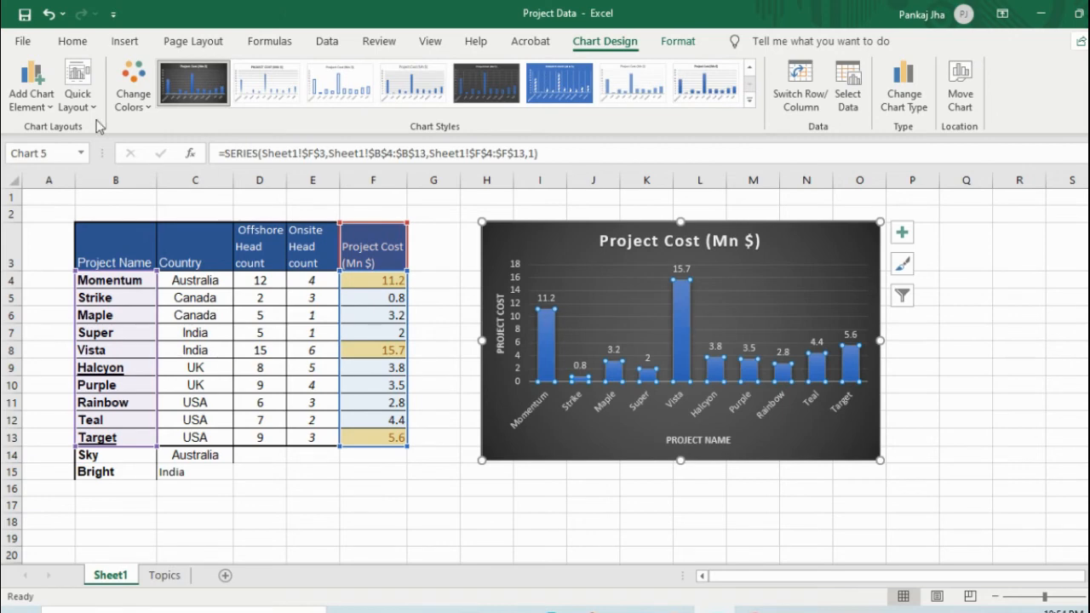
pyautogui.click(80, 42)
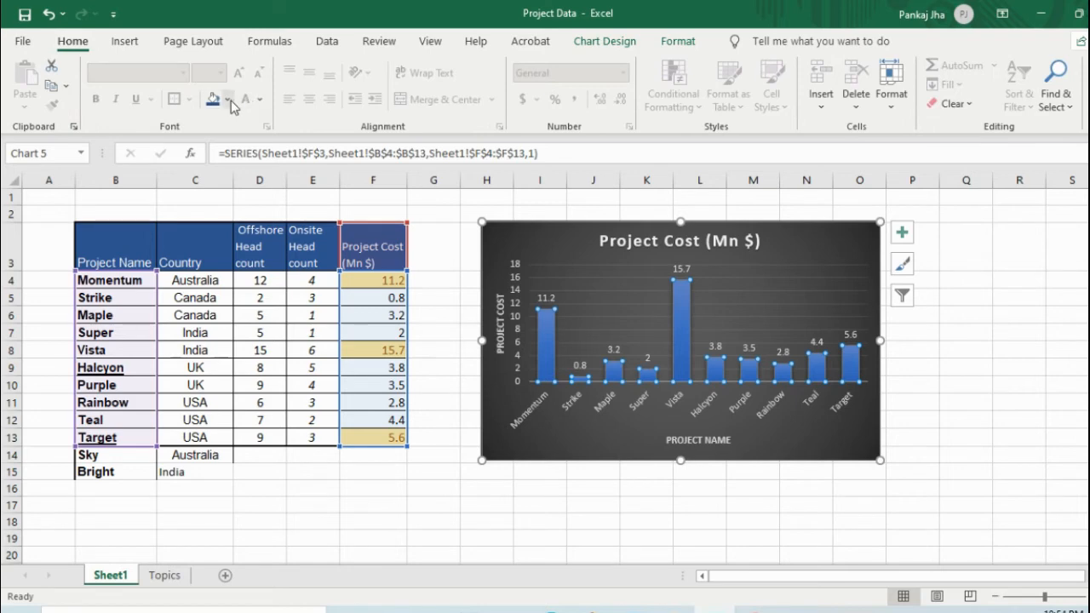
pyautogui.click(485, 542)
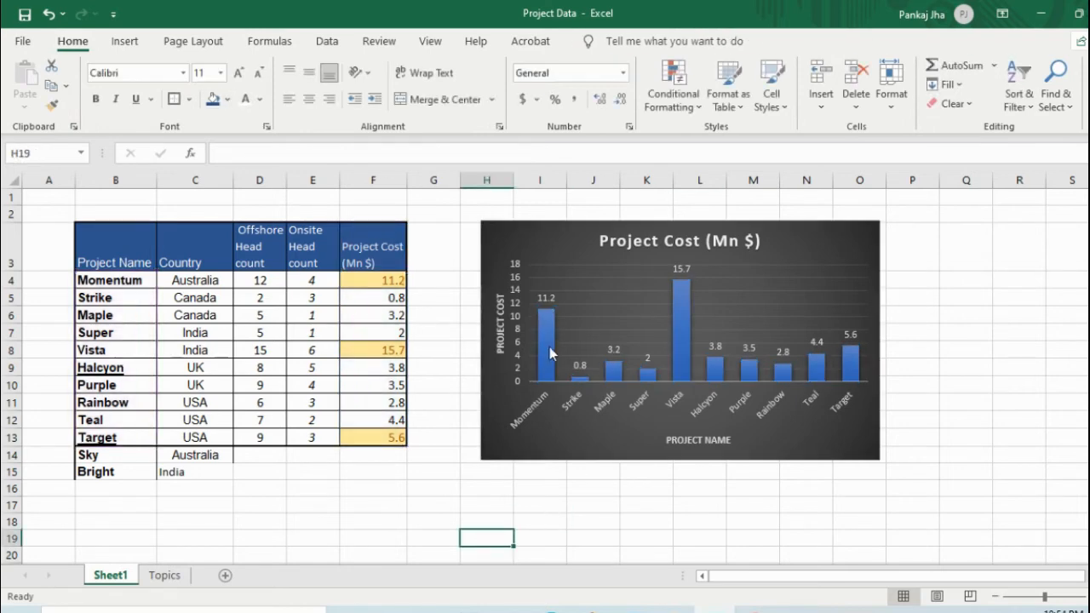
pyautogui.click(549, 337)
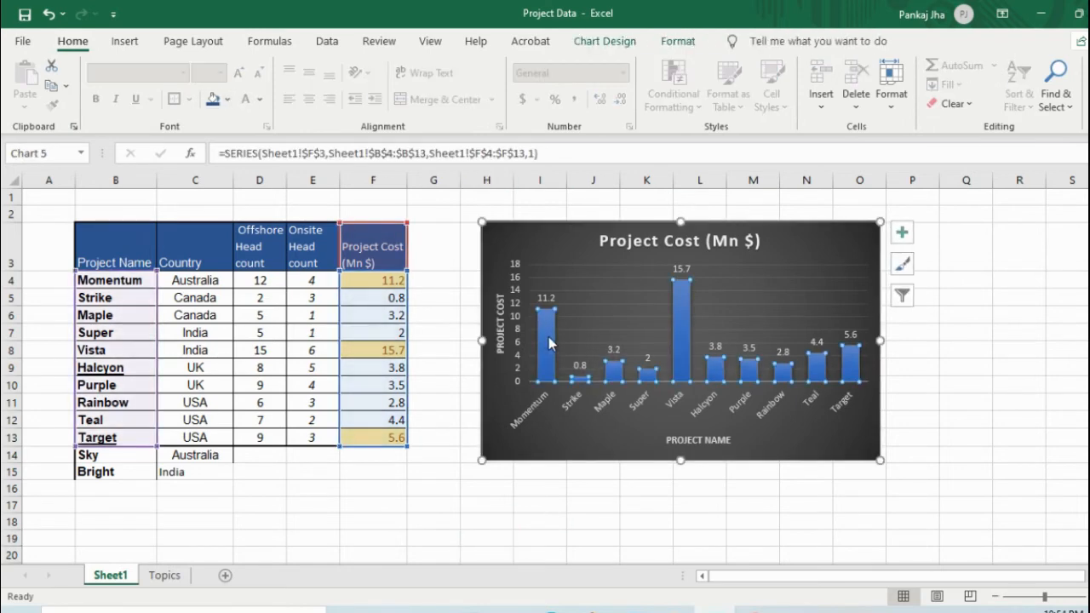
pyautogui.click(228, 102)
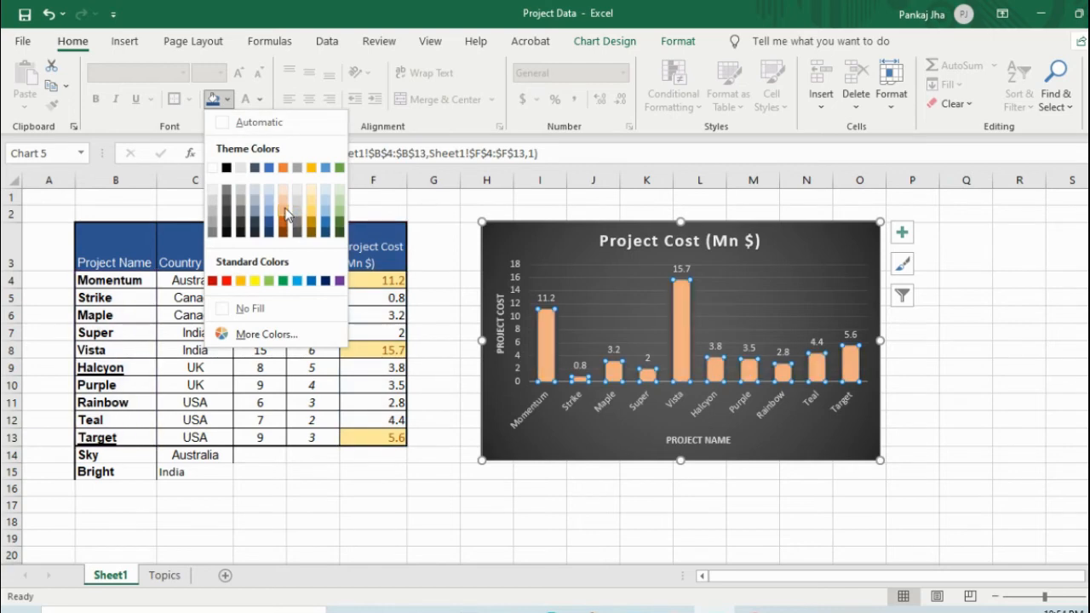
pyautogui.click(341, 212)
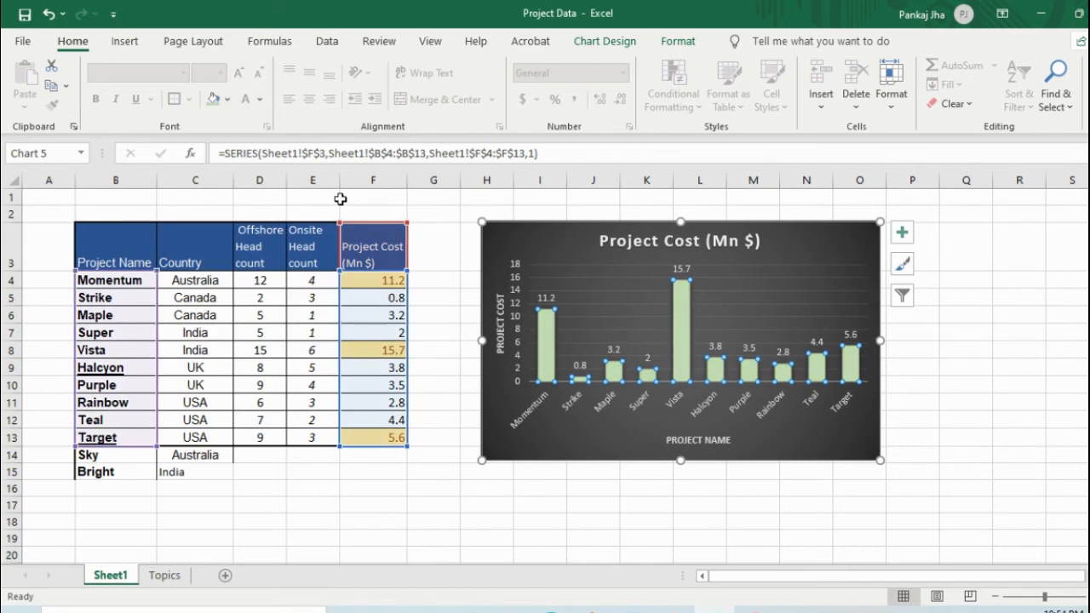
pyautogui.click(578, 551)
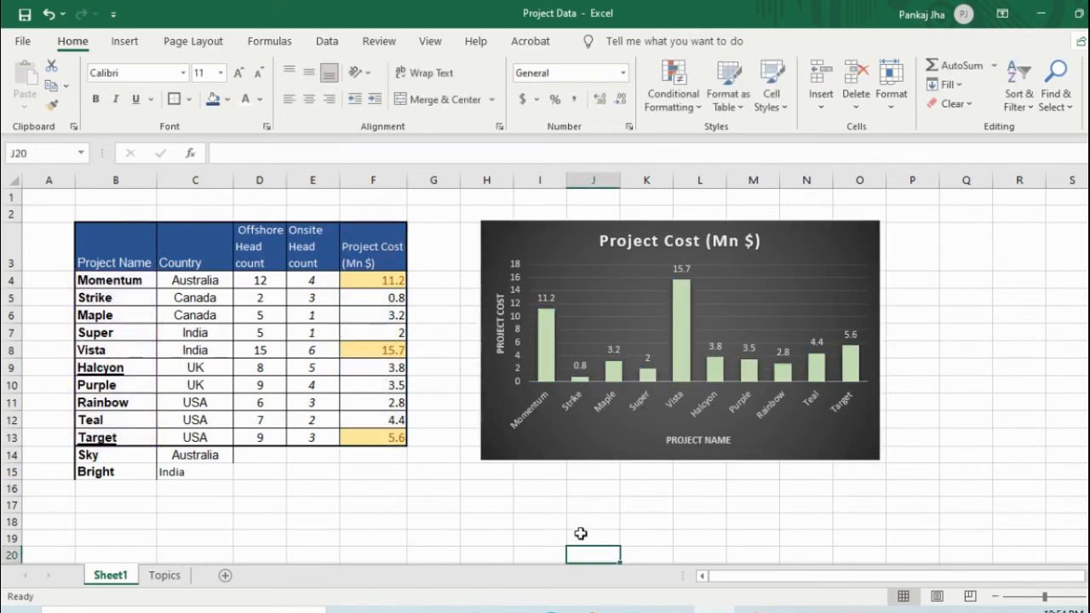
# Dismiss the Office renewal pop-up and fill only the chart's Vista column with light orange.
pyautogui.moveTo(688, 338)
pyautogui.moveTo(681, 320)
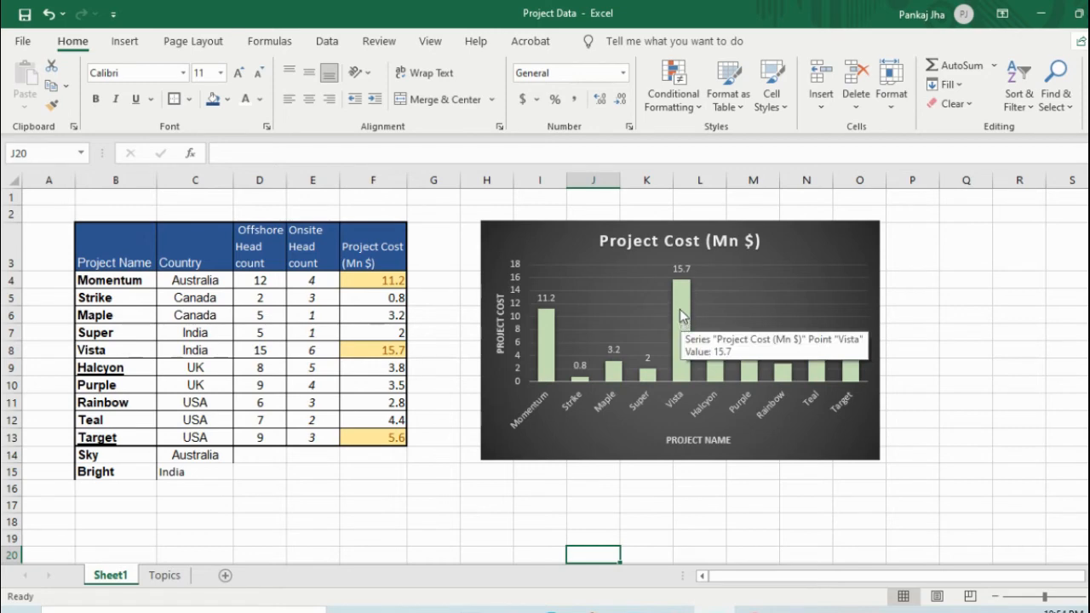
pyautogui.click(680, 309)
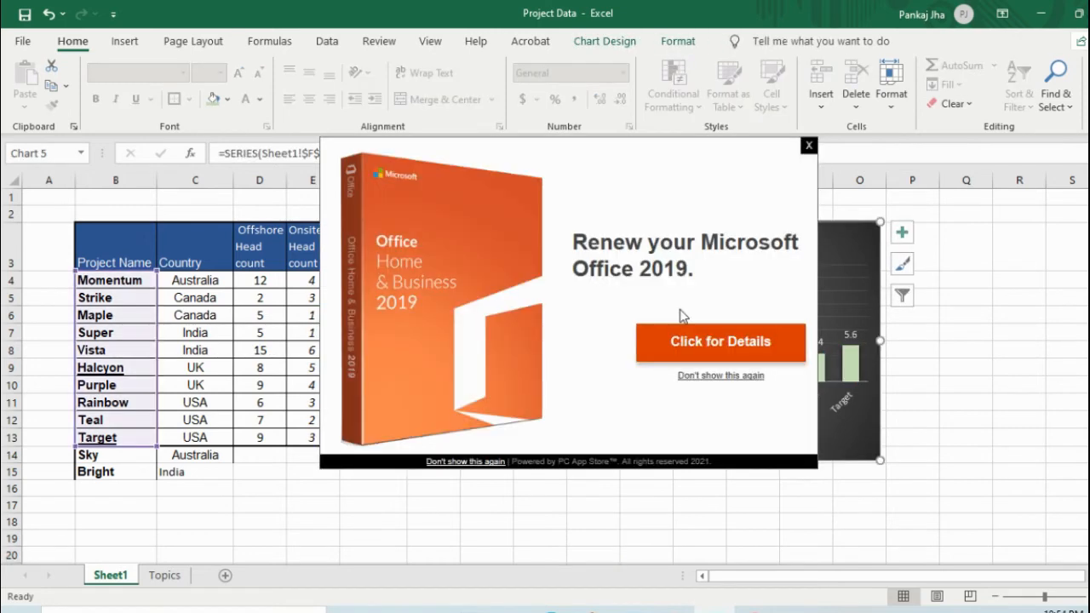
pyautogui.click(810, 146)
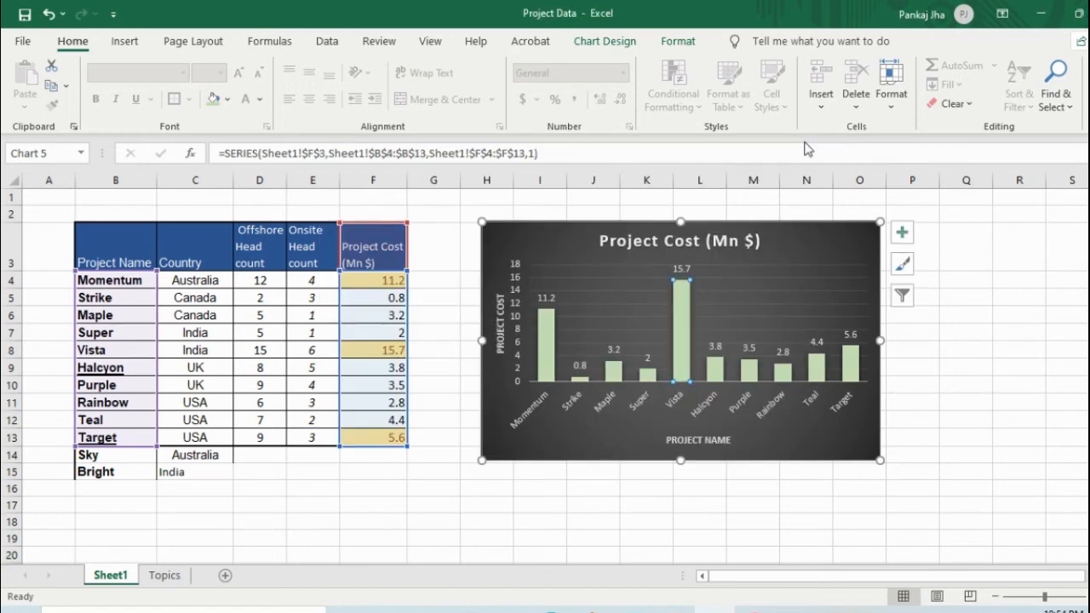
pyautogui.moveTo(686, 317)
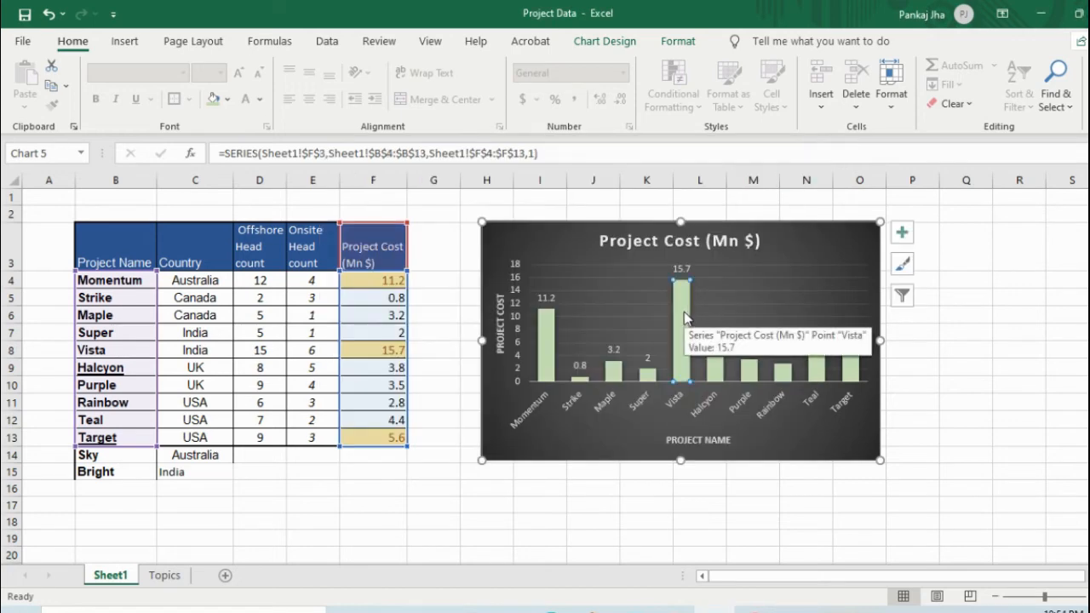
pyautogui.click(226, 99)
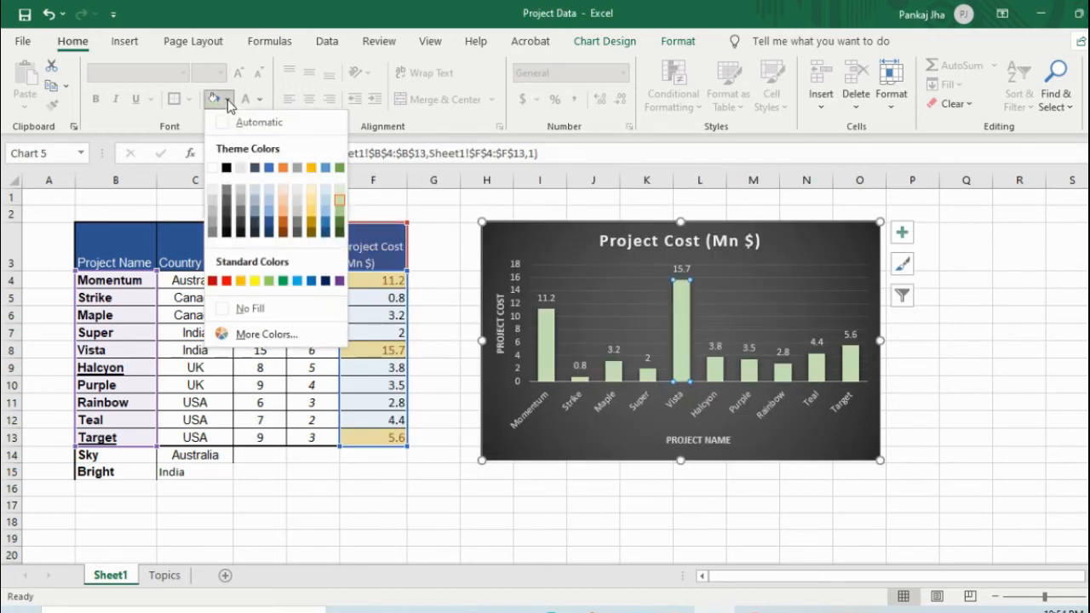
pyautogui.click(282, 220)
pyautogui.click(1020, 383)
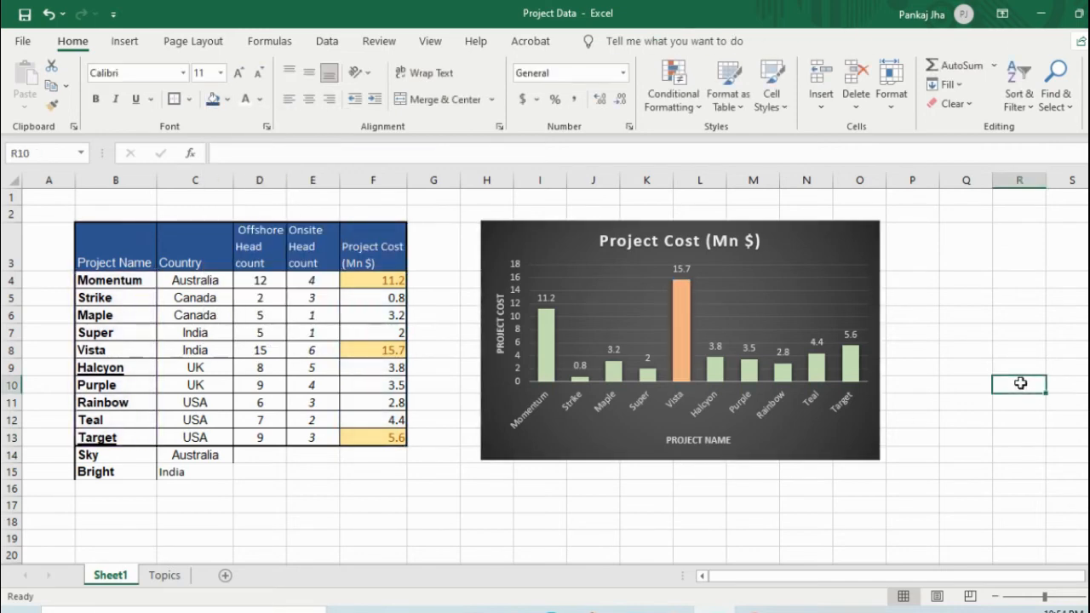
# Move the project cost chart about half a column further from the table and slightly up, and deselect it.
pyautogui.moveTo(839, 227)
pyautogui.mouseDown()
pyautogui.moveTo(926, 202)
pyautogui.moveTo(930, 214)
pyautogui.moveTo(860, 224)
pyautogui.mouseUp()
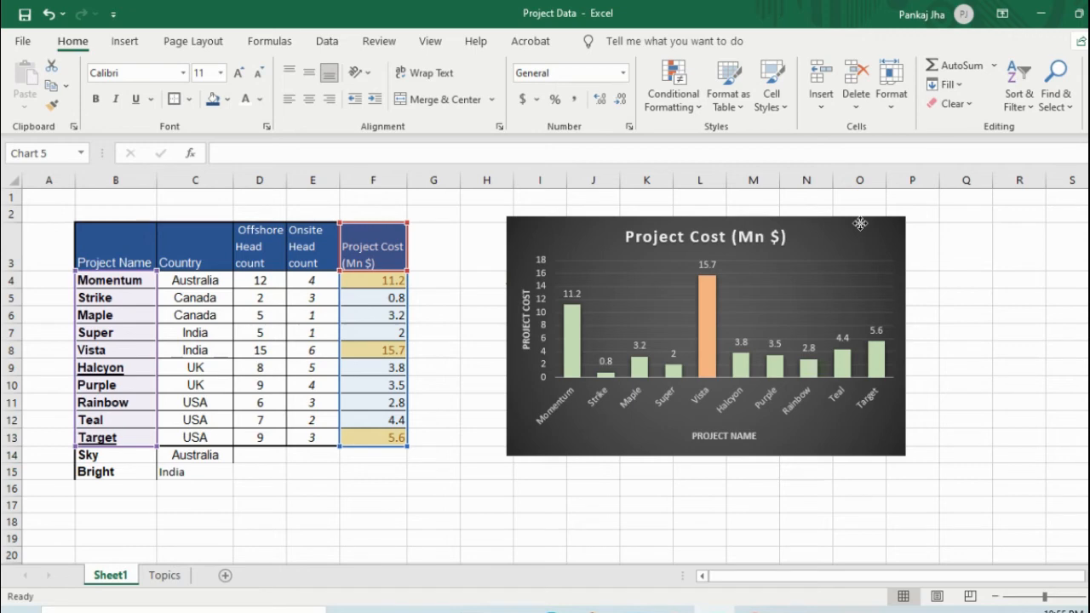
pyautogui.click(860, 224)
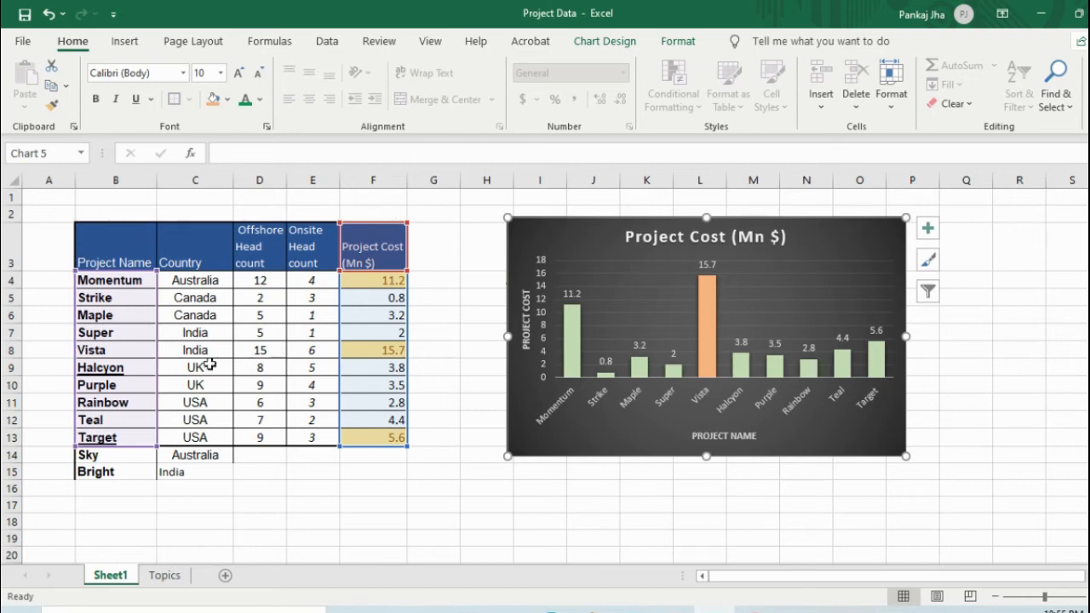
pyautogui.click(308, 496)
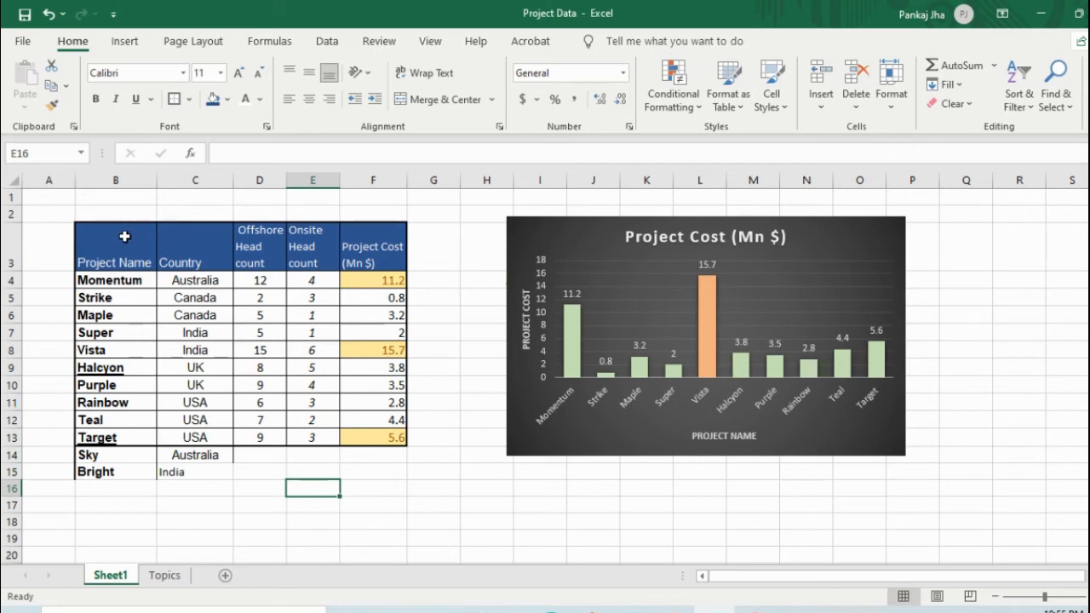
# Create a PivotChart on a new worksheet from the project table range B3:F13.
pyautogui.moveTo(124, 235); pyautogui.dragTo(384, 433)
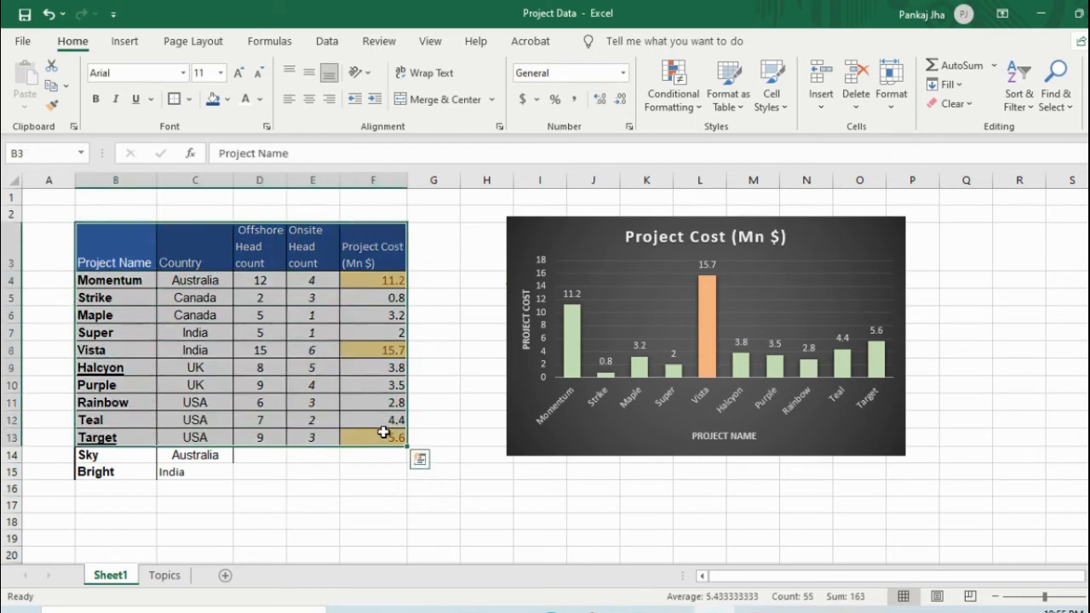
pyautogui.click(128, 42)
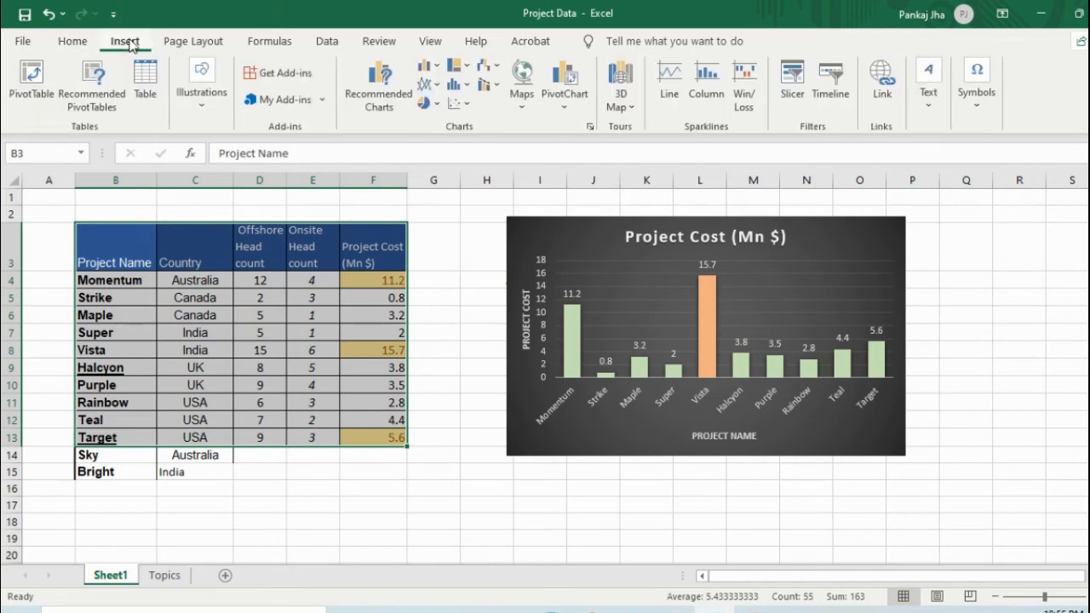
pyautogui.click(75, 44)
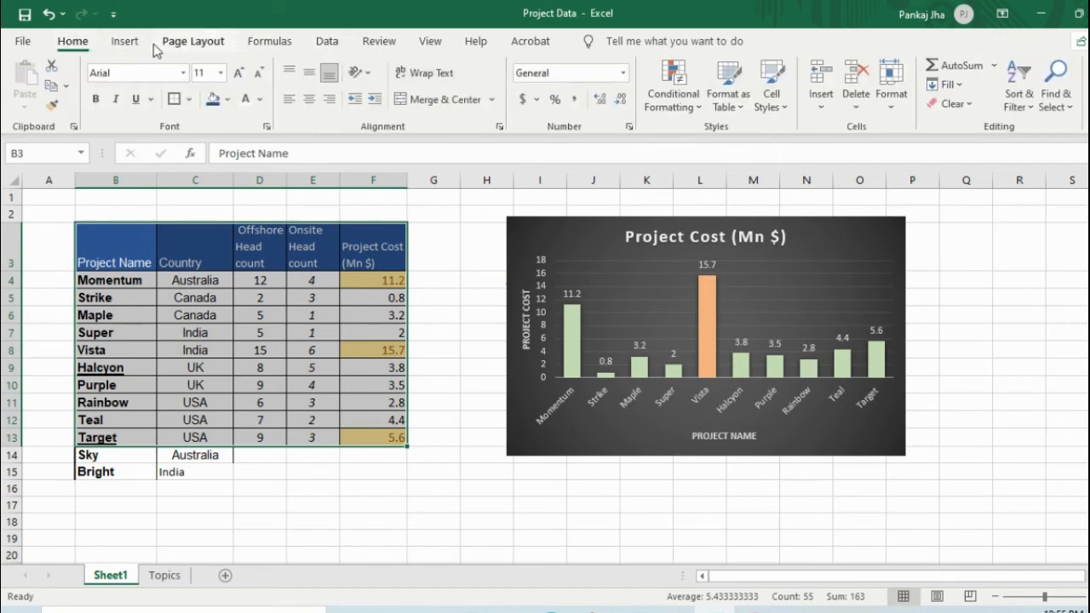
pyautogui.click(128, 43)
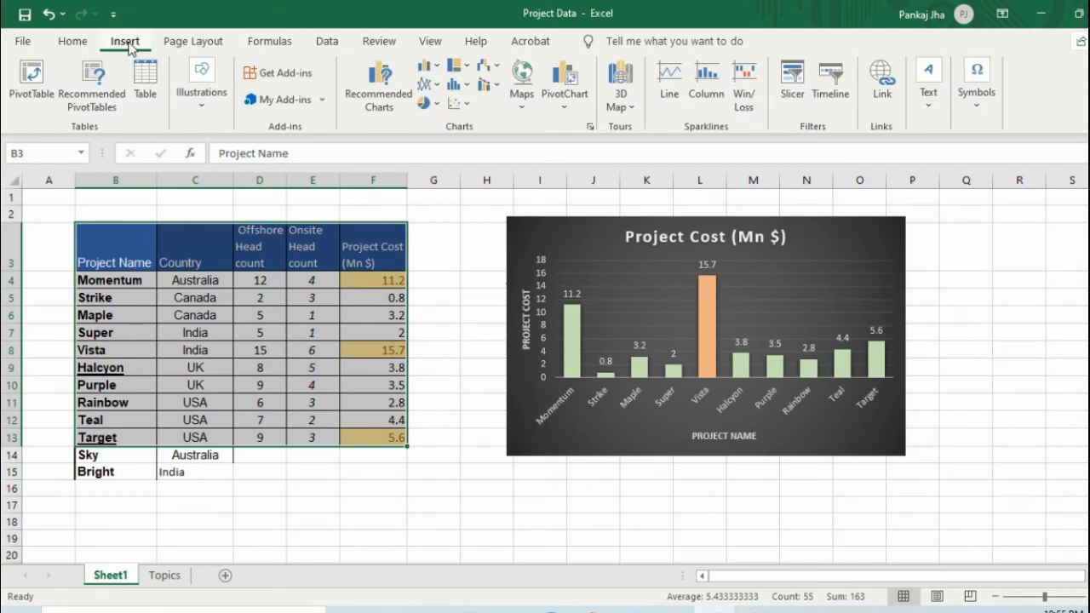
pyautogui.click(566, 116)
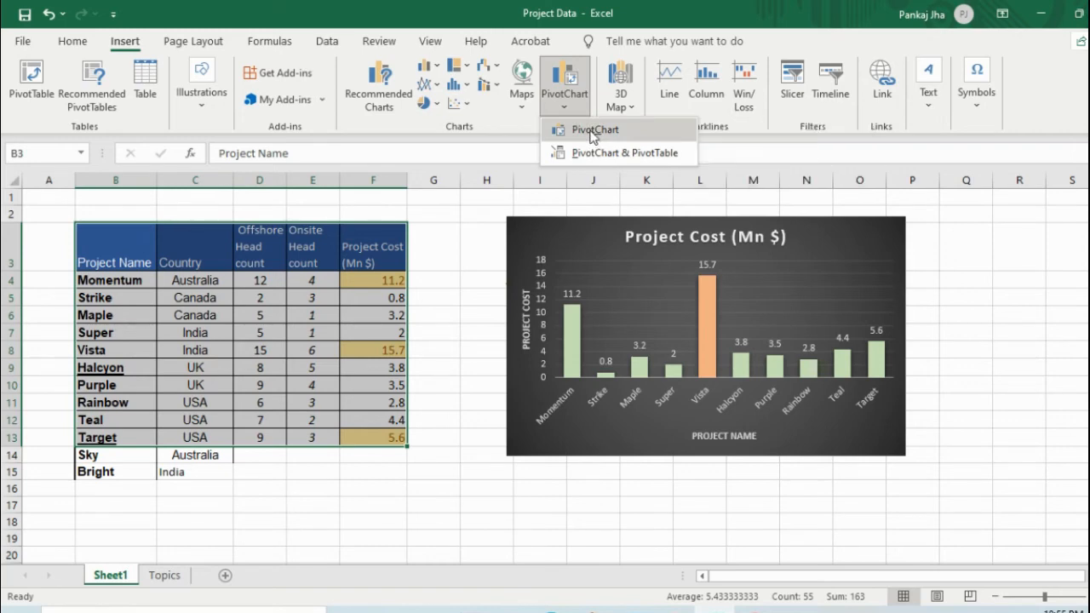
pyautogui.click(593, 136)
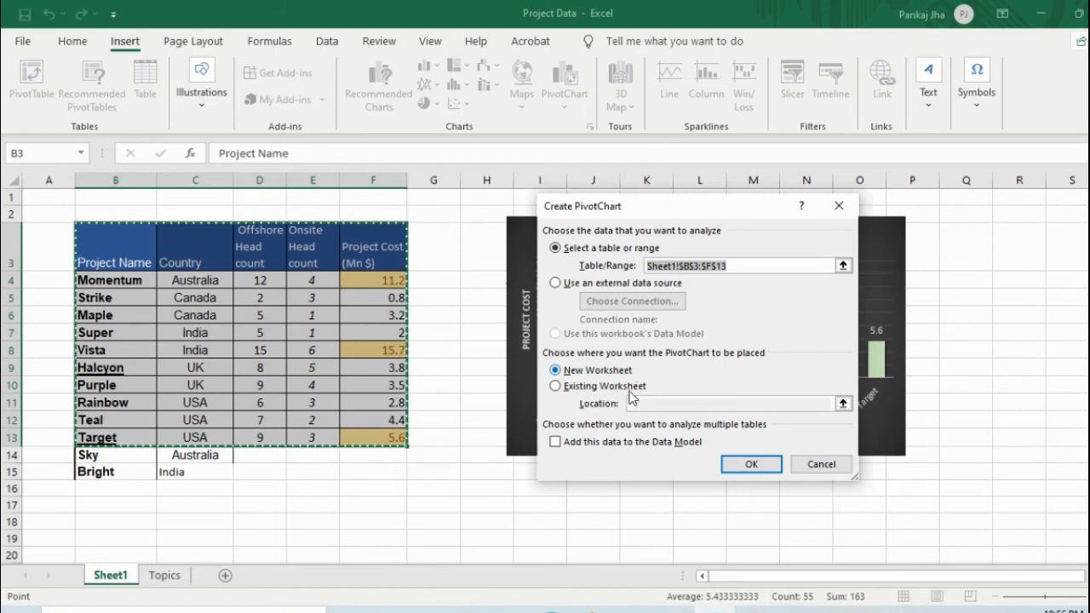
pyautogui.click(755, 463)
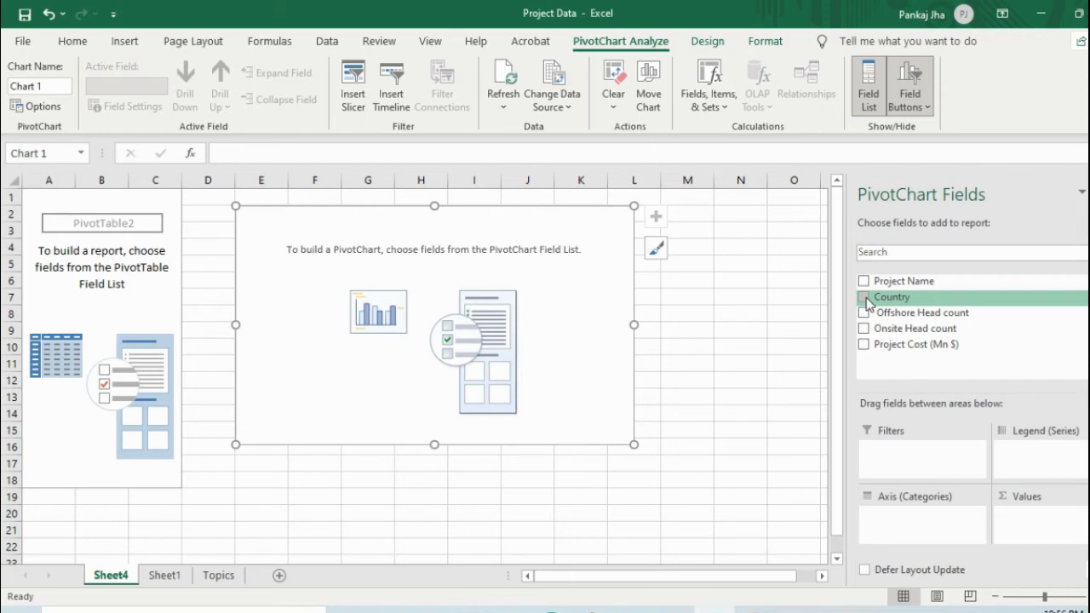
# Assign Country to the PivotChart's axis categories and Project Cost (Mn $) to its values.
pyautogui.moveTo(869, 303); pyautogui.dragTo(904, 516)
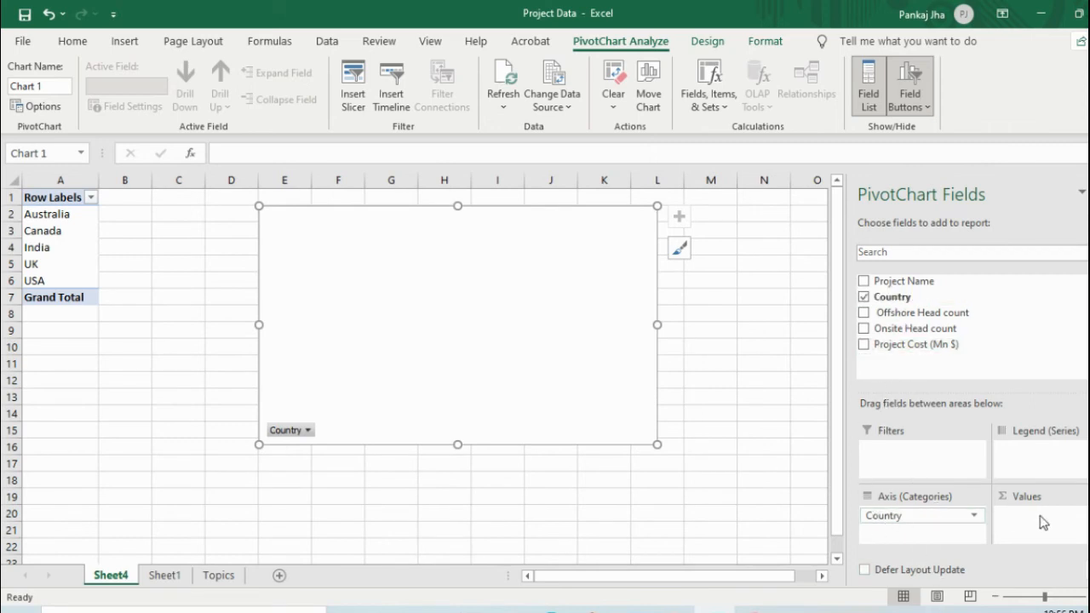
pyautogui.moveTo(905, 344)
pyautogui.mouseDown()
pyautogui.moveTo(1025, 514)
pyautogui.moveTo(1054, 532)
pyautogui.moveTo(1044, 518)
pyautogui.mouseUp()
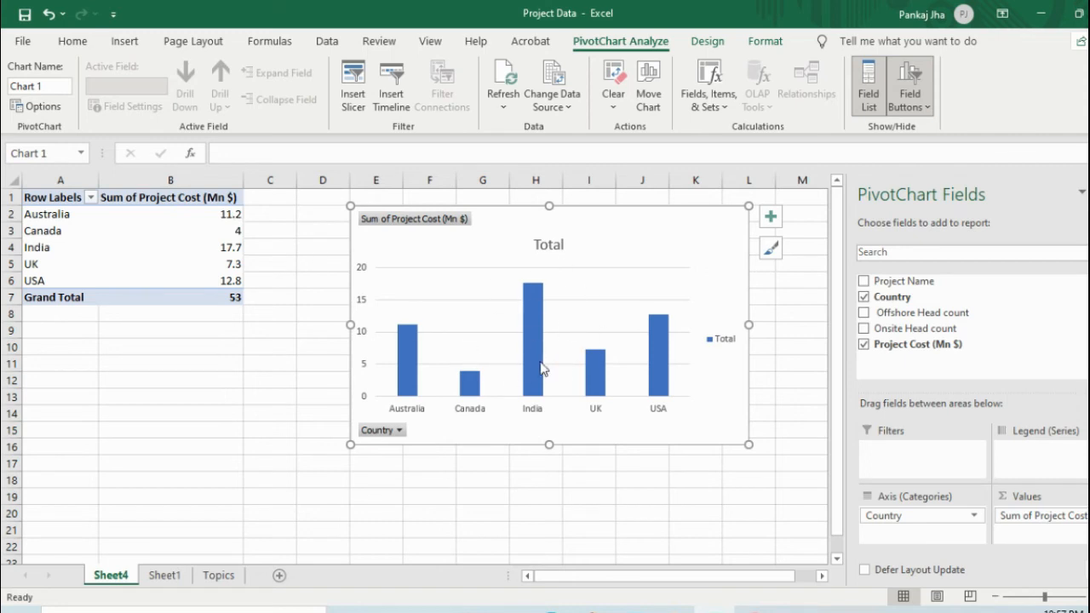
pyautogui.moveTo(535, 340)
# Change the country cost PivotChart to a 3-D pie chart.
pyautogui.click(126, 47)
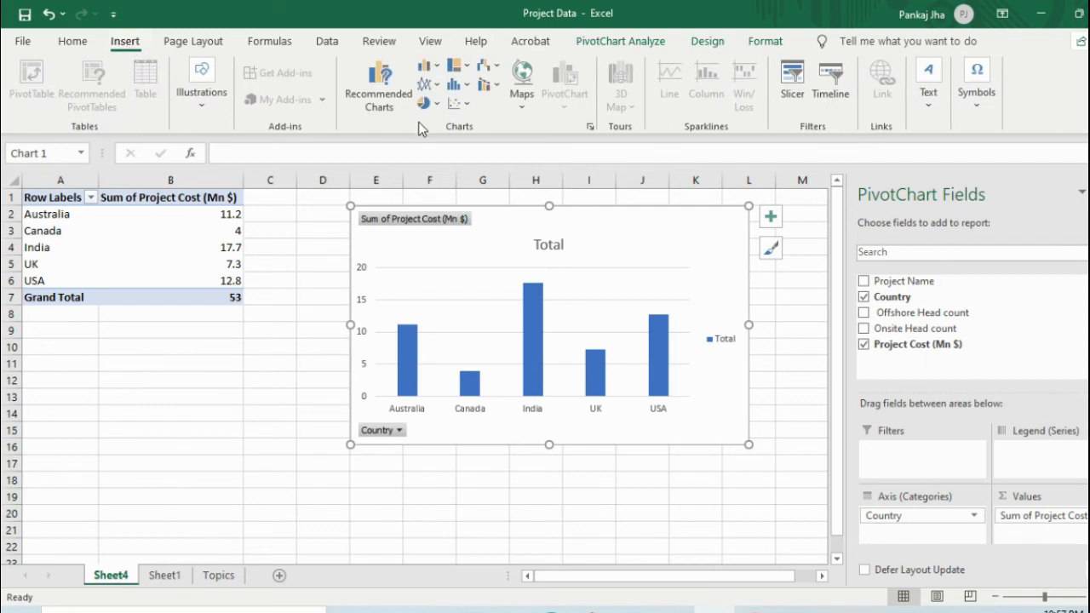
pyautogui.click(439, 106)
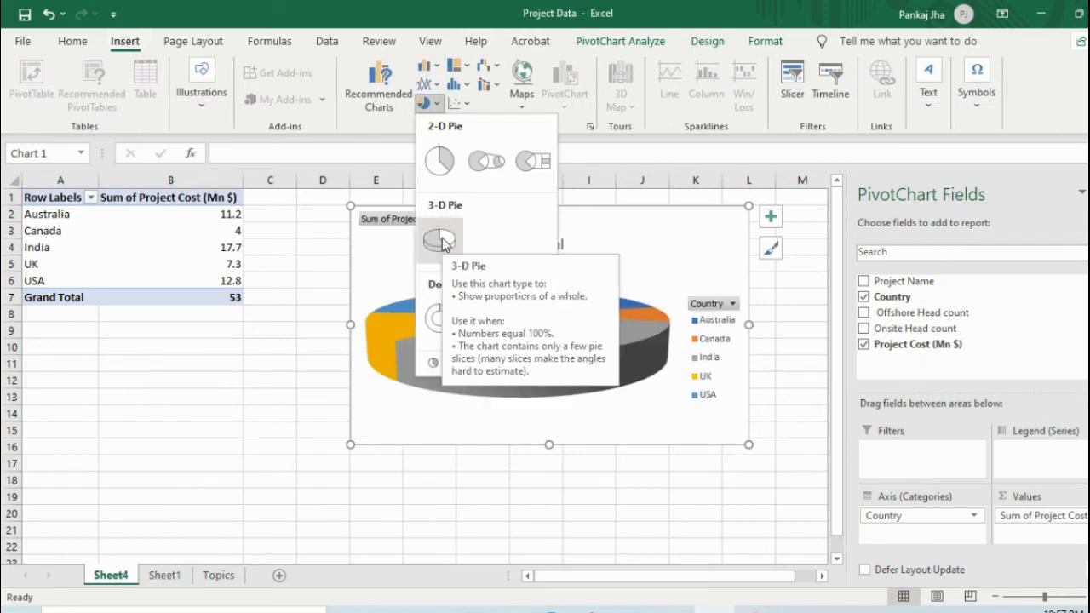
pyautogui.click(440, 241)
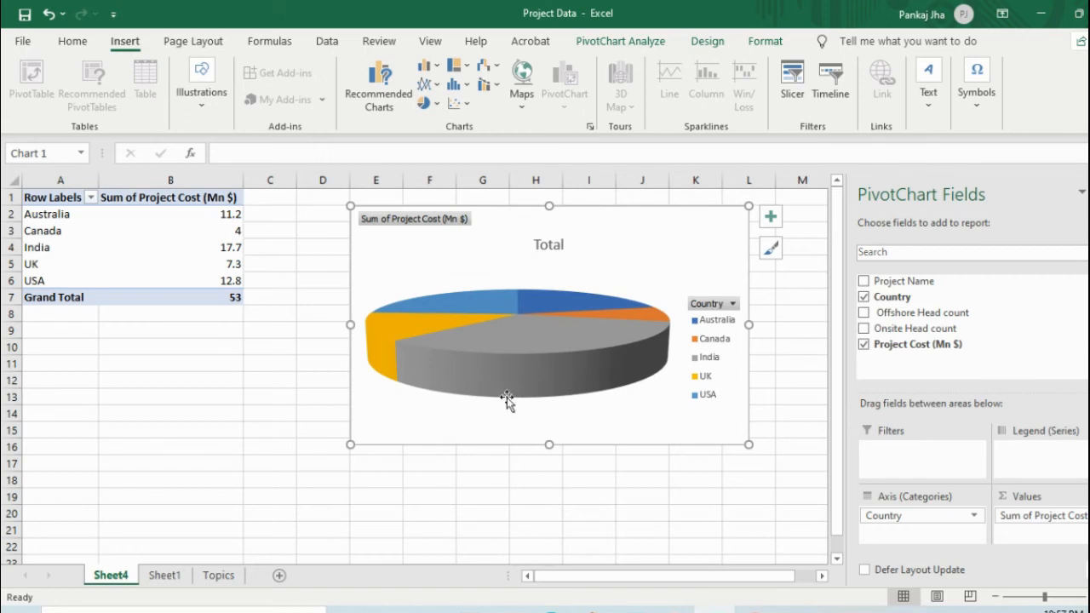
# Make the pie chart about one row taller and apply the white-background style with coloured country labels outside the slices.
pyautogui.moveTo(549, 444); pyautogui.dragTo(547, 465)
pyautogui.click(771, 248)
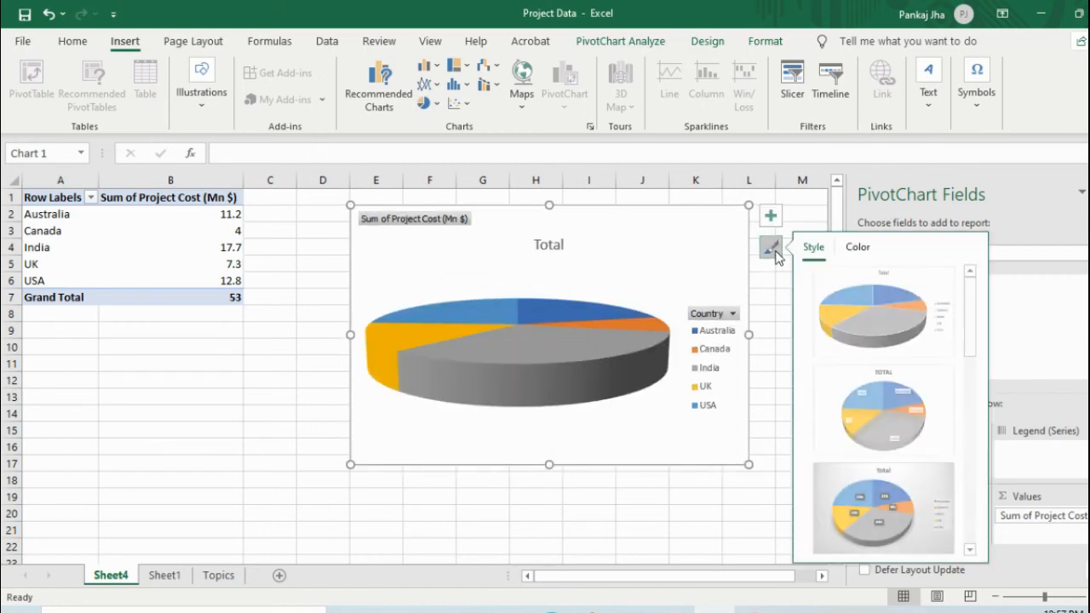
pyautogui.moveTo(971, 320); pyautogui.dragTo(978, 477)
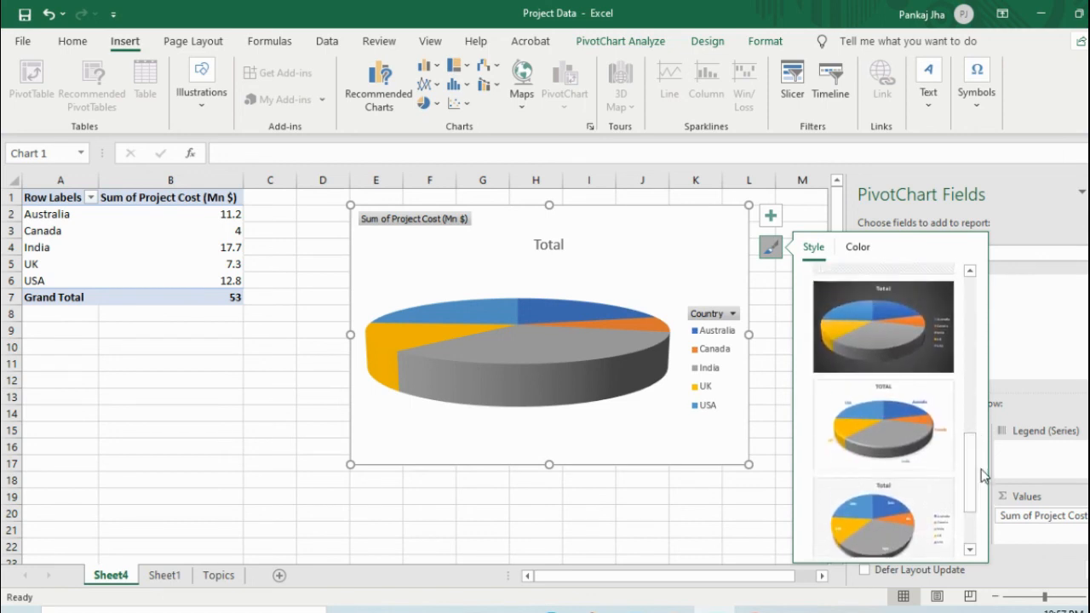
pyautogui.click(887, 422)
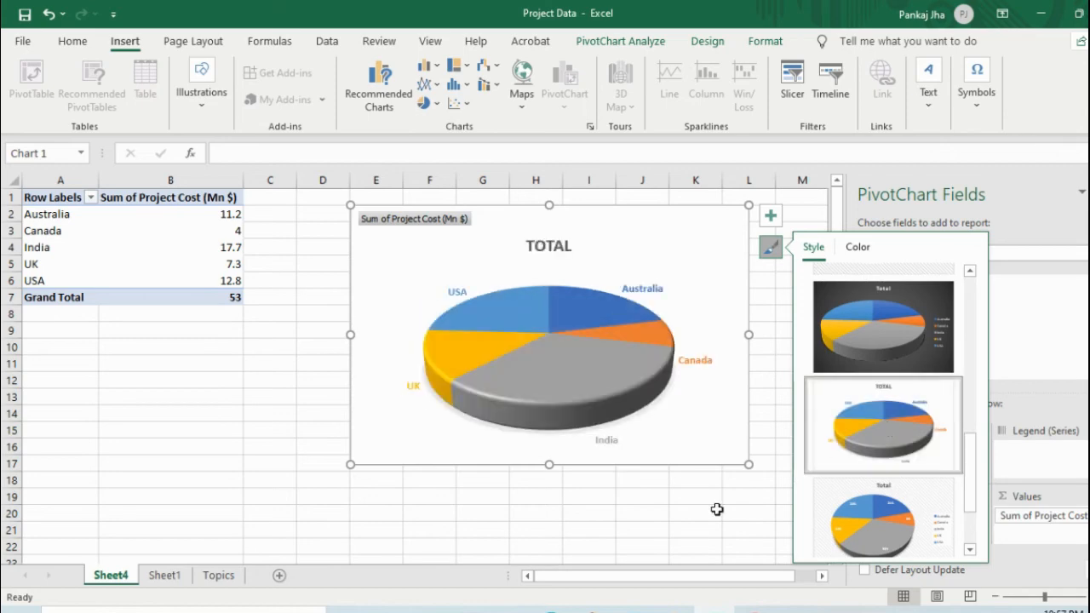
pyautogui.click(581, 530)
pyautogui.click(556, 381)
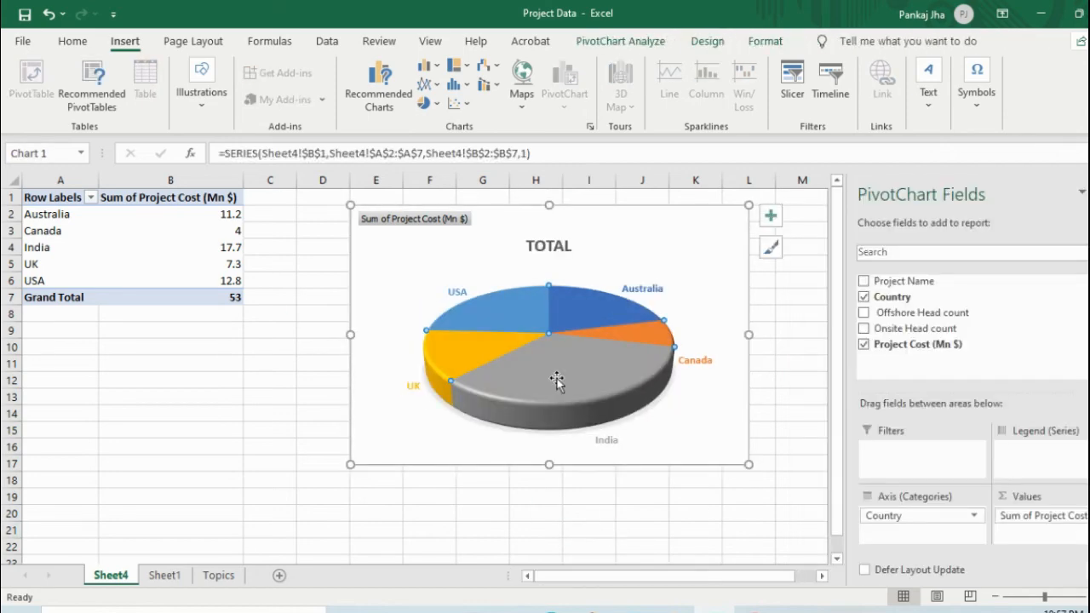
pyautogui.click(771, 219)
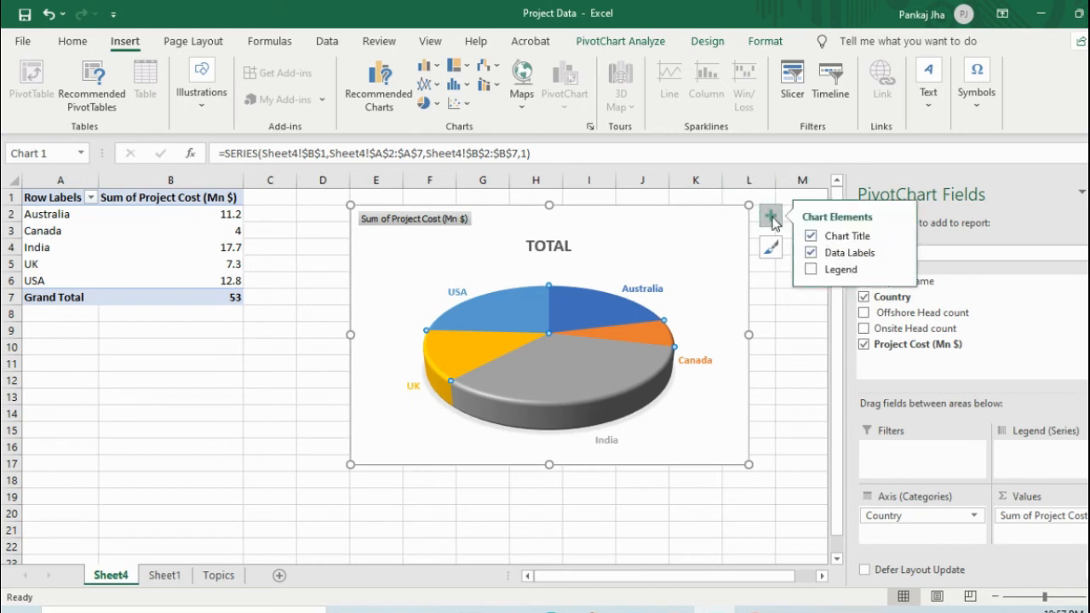
pyautogui.click(811, 269)
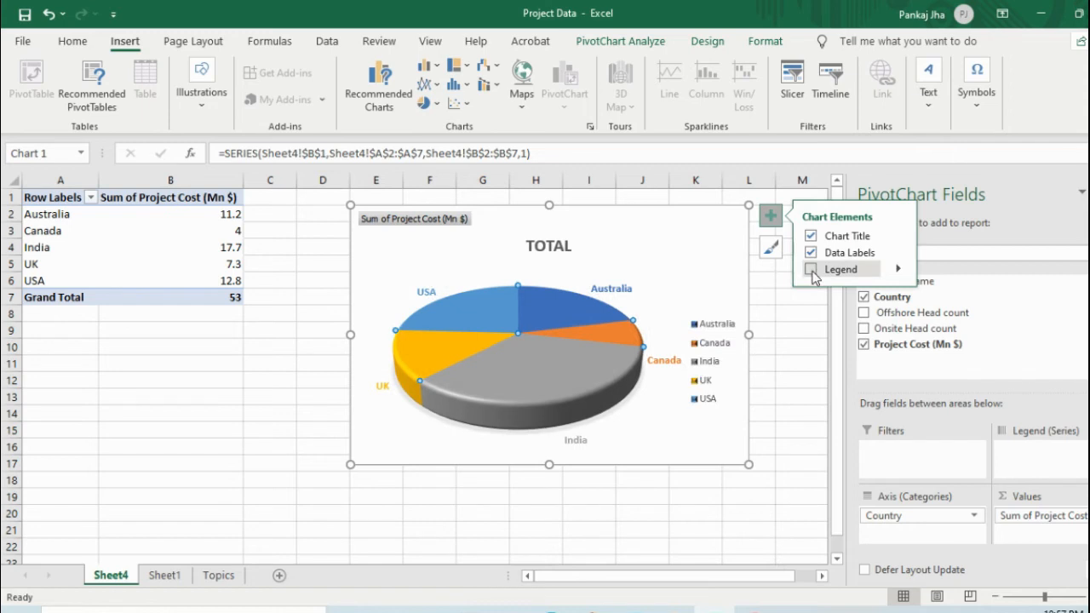
pyautogui.click(796, 346)
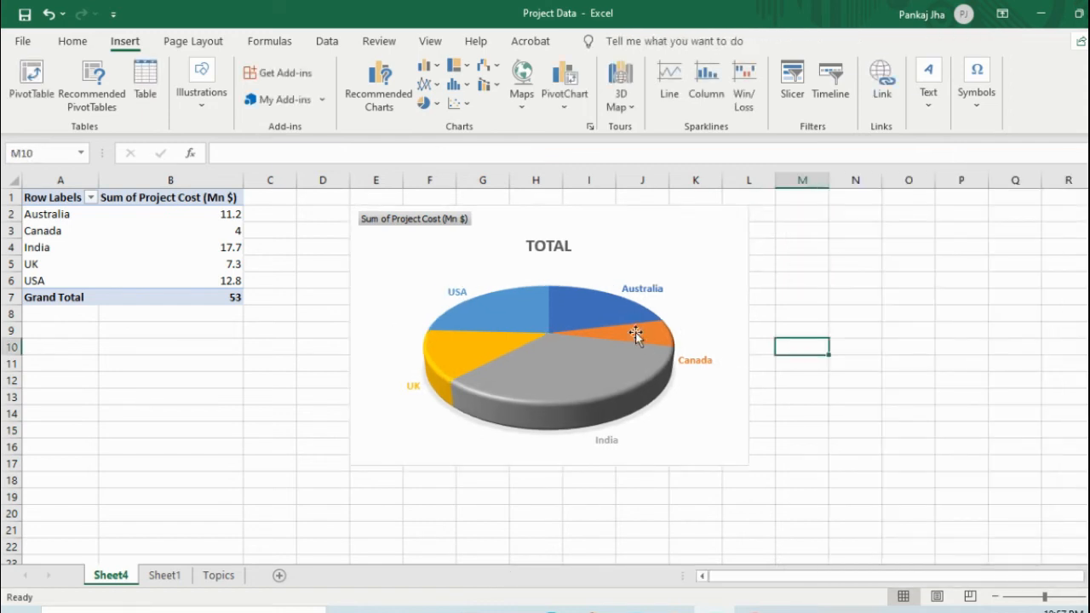
# Add the value and percentage to the pie chart's data labels alongside the country names, then close the label formatting pane.
pyautogui.rightClick(586, 295)
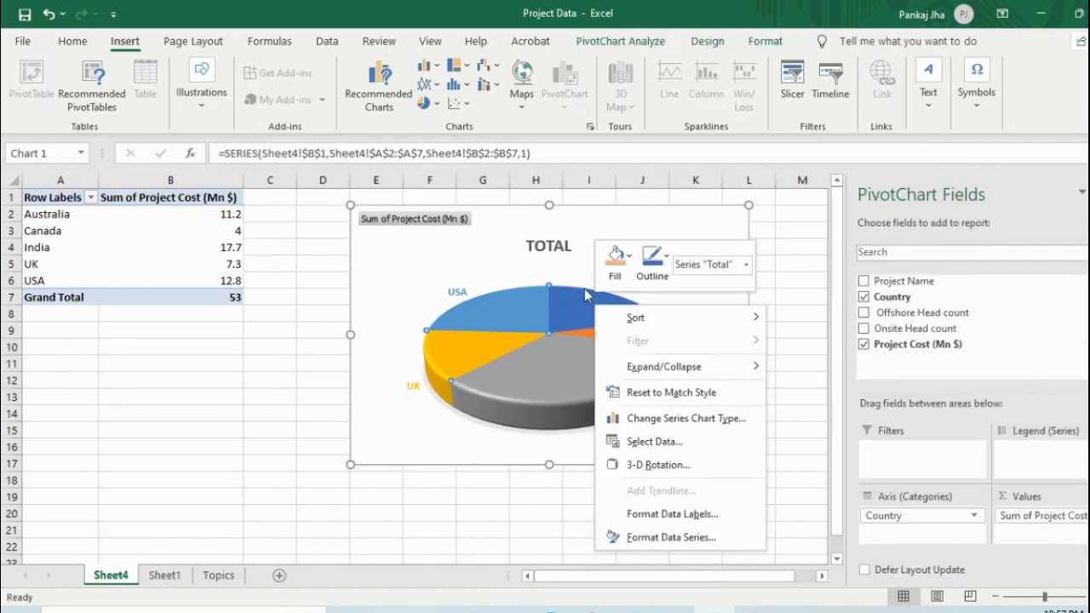
pyautogui.click(673, 518)
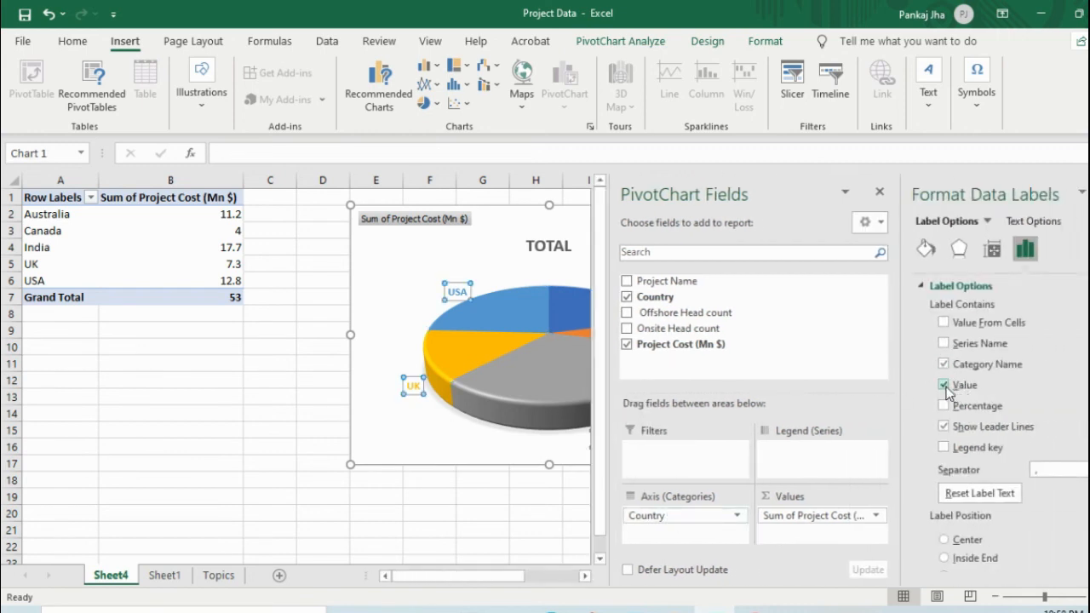
pyautogui.click(945, 387)
pyautogui.click(945, 406)
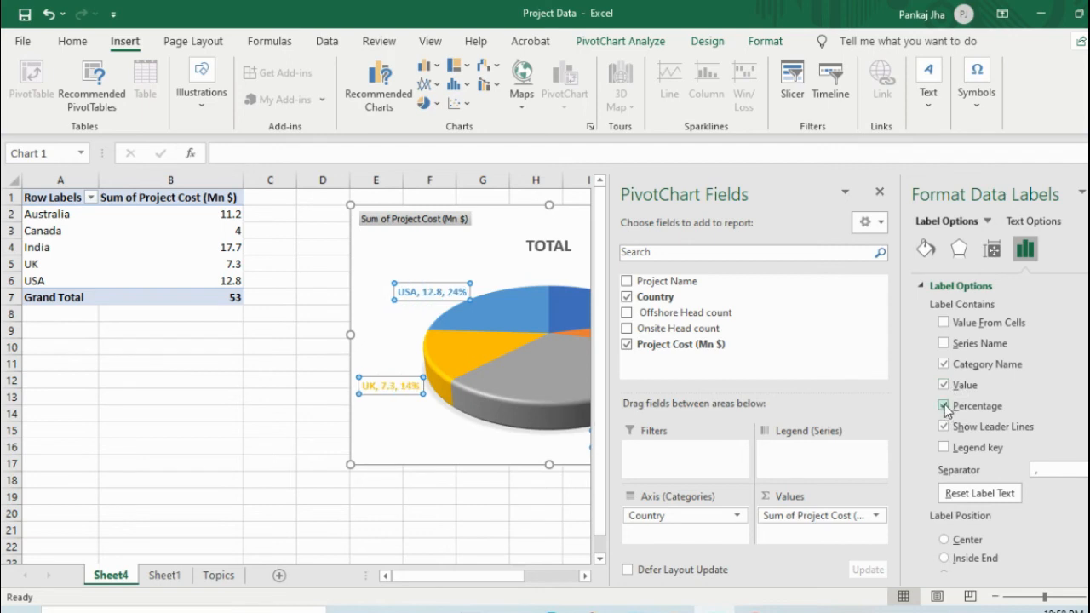
pyautogui.click(469, 513)
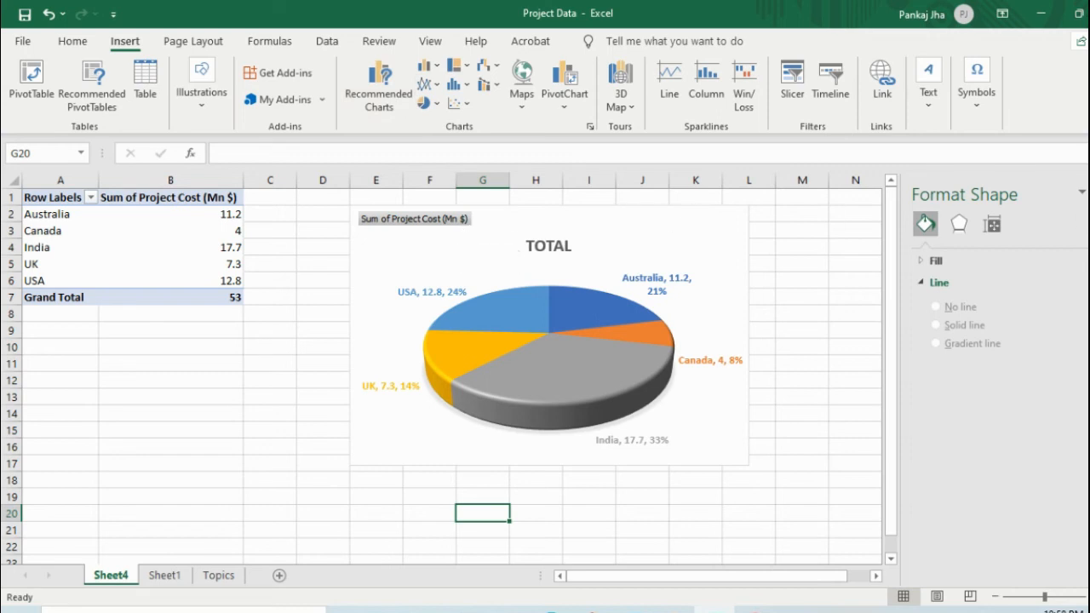
pyautogui.click(1089, 193)
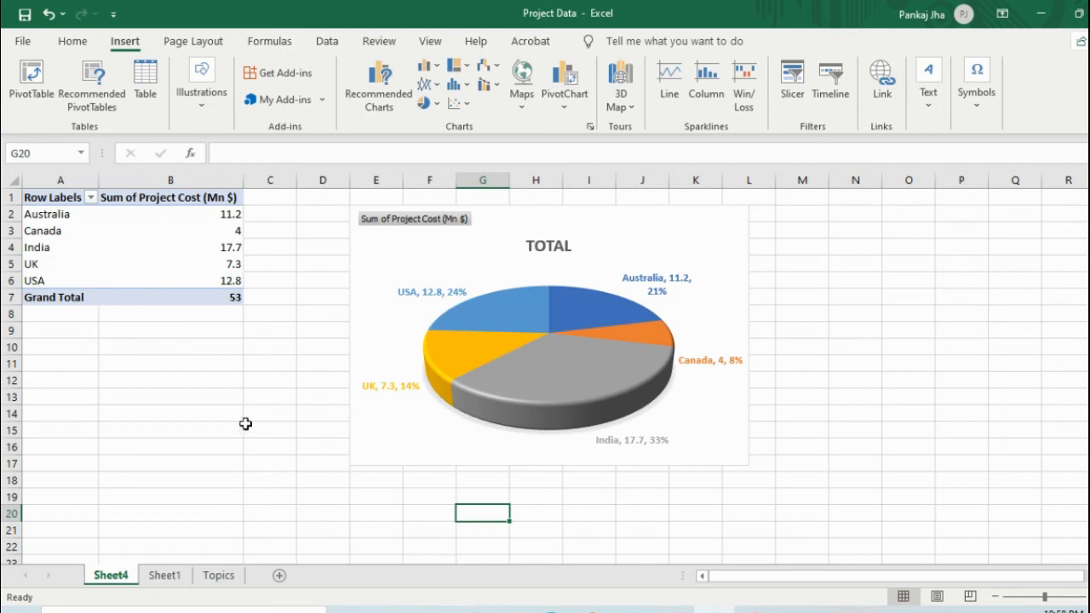
# On the Topics sheet, colour the topic "How to create a simple Graph and Pivot Chart" green.
pyautogui.click(218, 576)
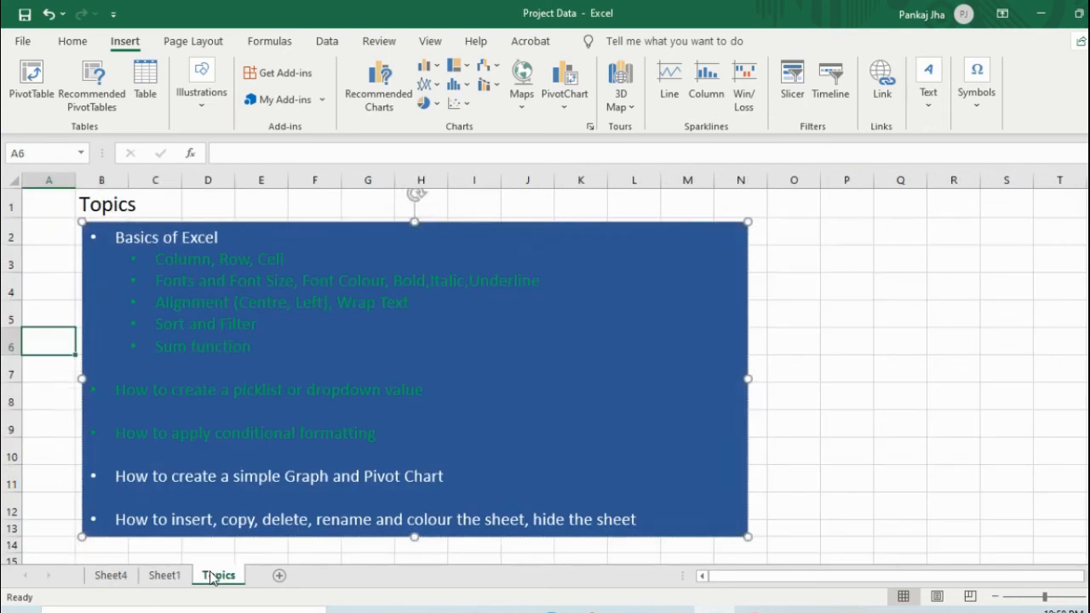
pyautogui.click(120, 470)
pyautogui.moveTo(156, 469); pyautogui.dragTo(472, 471)
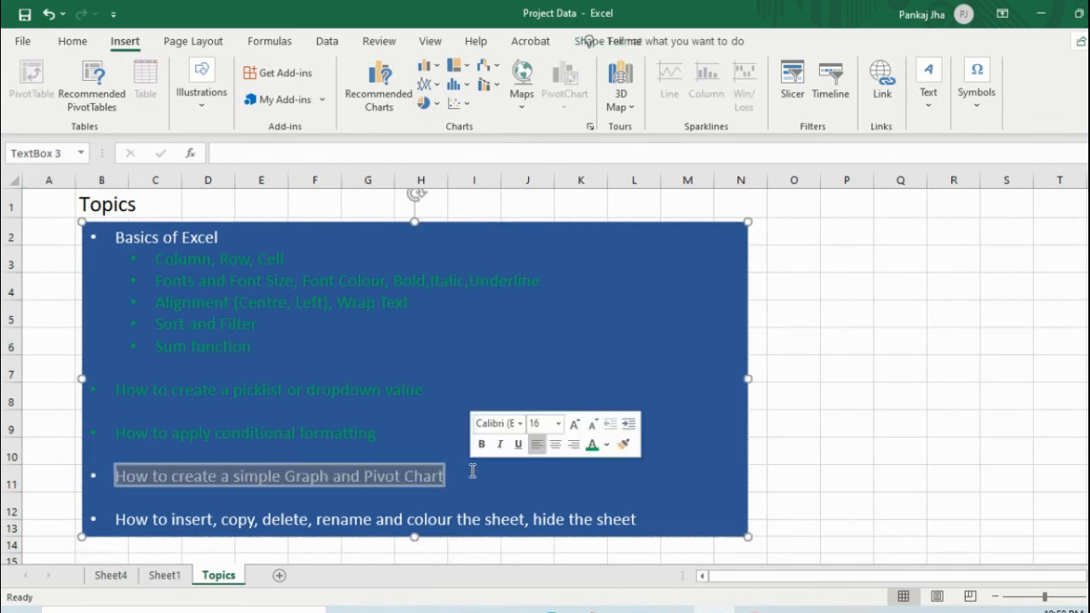
pyautogui.click(70, 42)
pyautogui.click(244, 98)
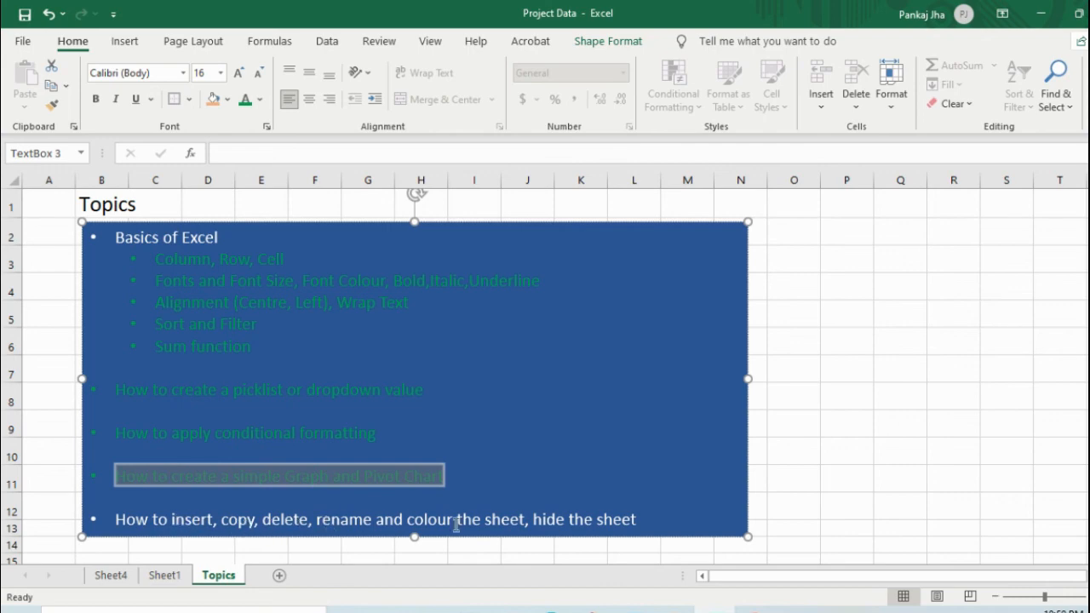
pyautogui.click(271, 546)
# Rename Sheet1, which holds the project table and column chart, as Project Data.
pyautogui.click(163, 576)
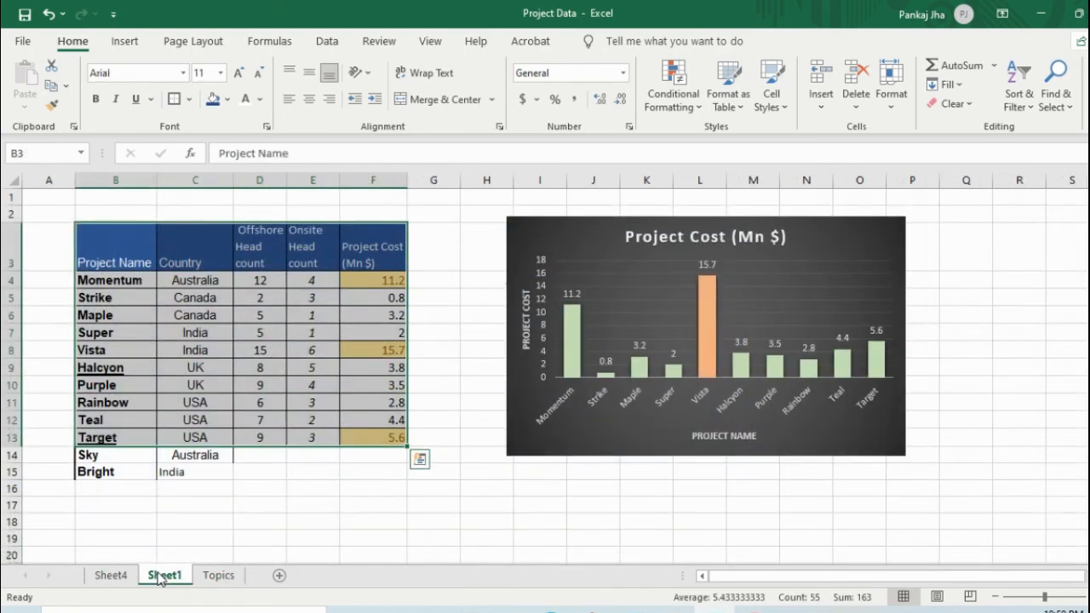
pyautogui.click(191, 524)
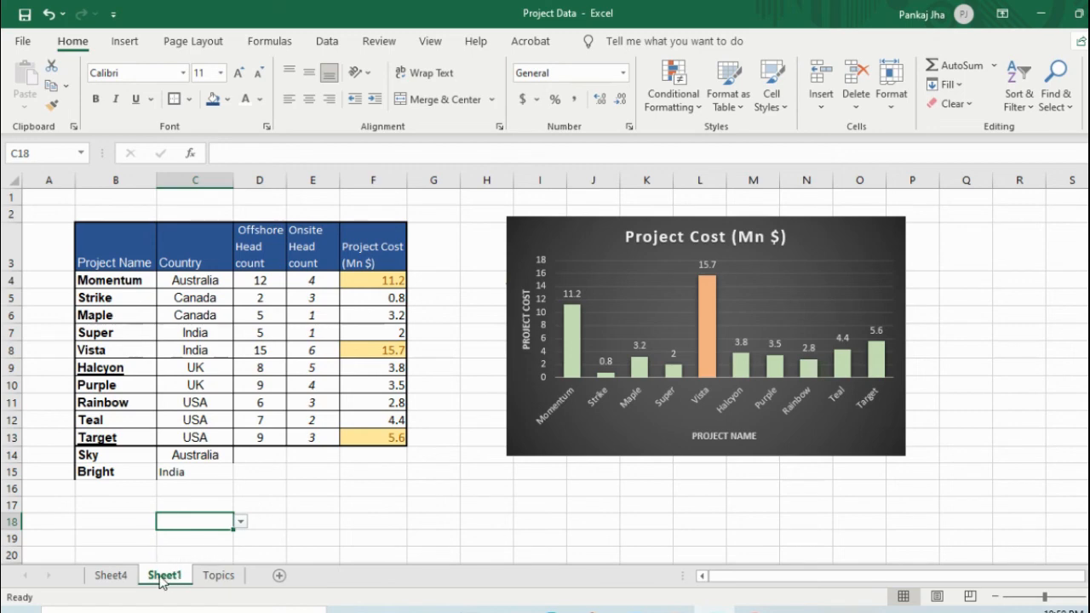
pyautogui.rightClick(162, 578)
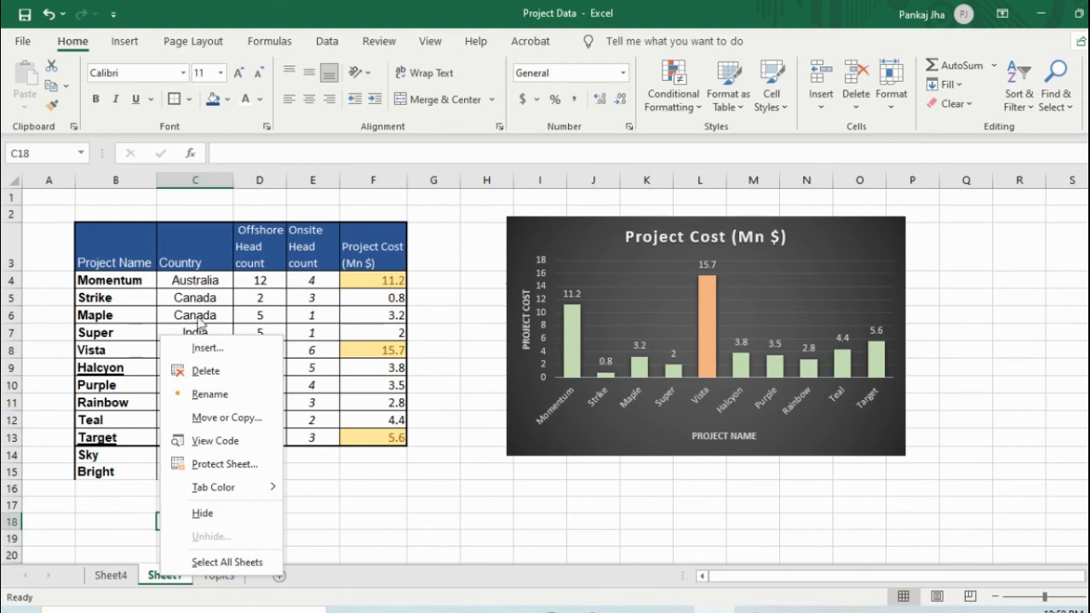
pyautogui.click(210, 394)
pyautogui.write('Pro')
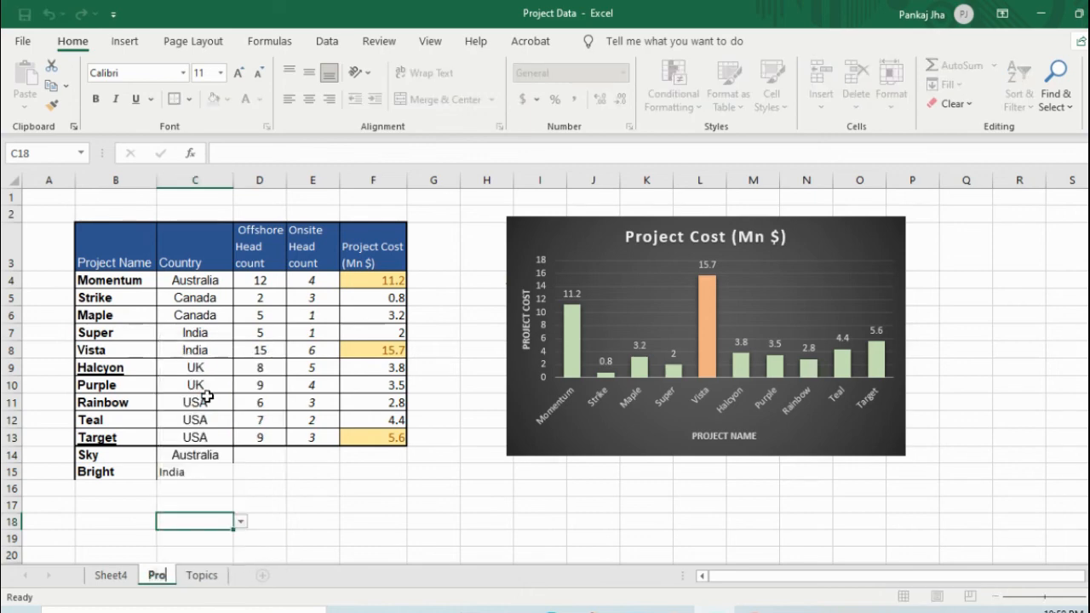
pyautogui.write('ject Data')
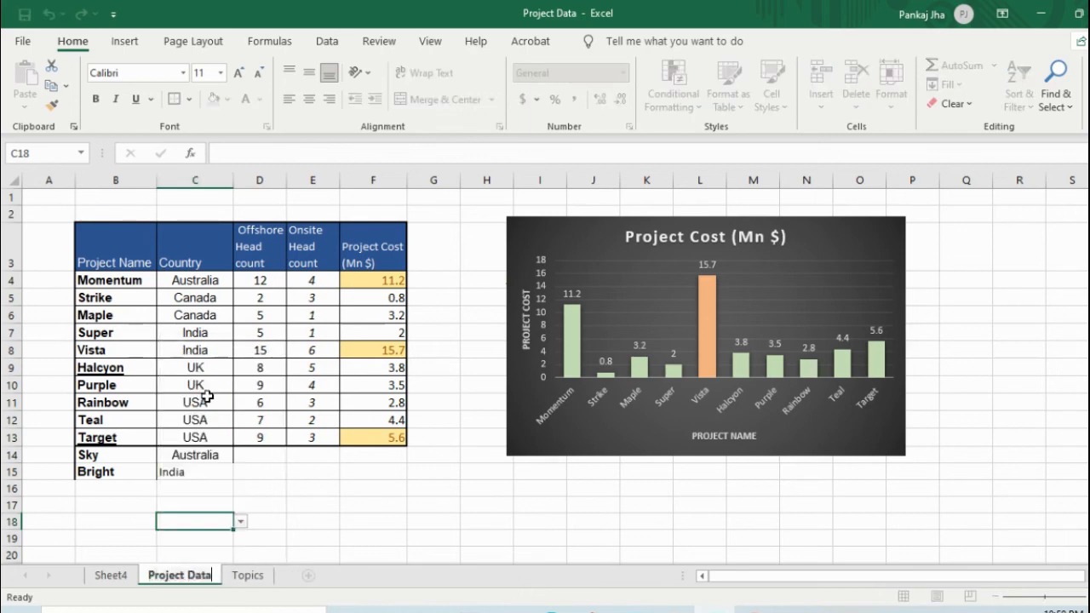
pyautogui.click(265, 527)
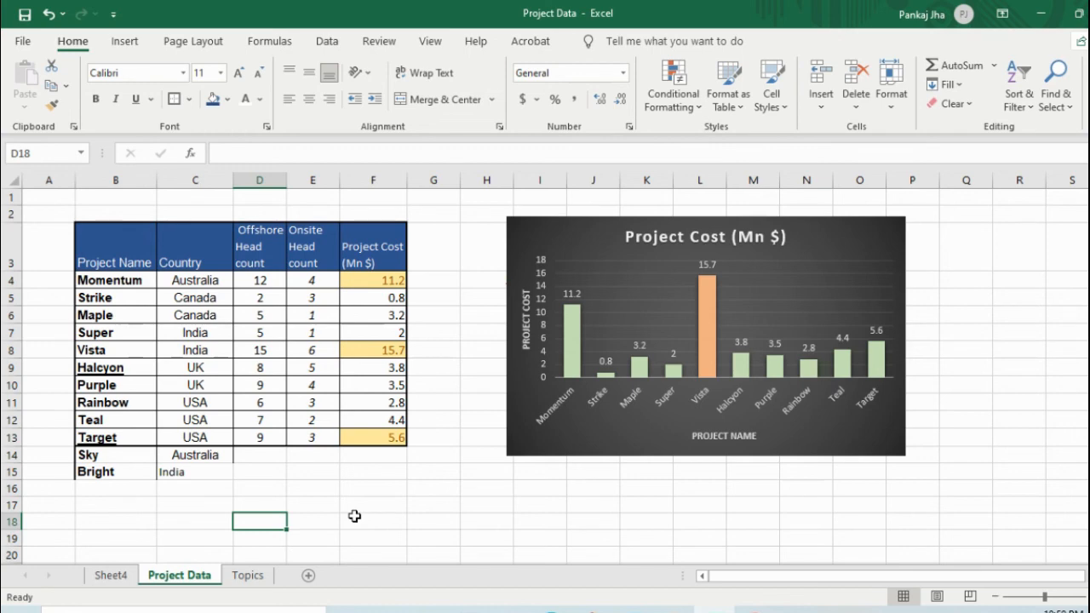
# Give the Project Data sheet tab a light gold theme colour and switch to Topics to check it.
pyautogui.rightClick(178, 578)
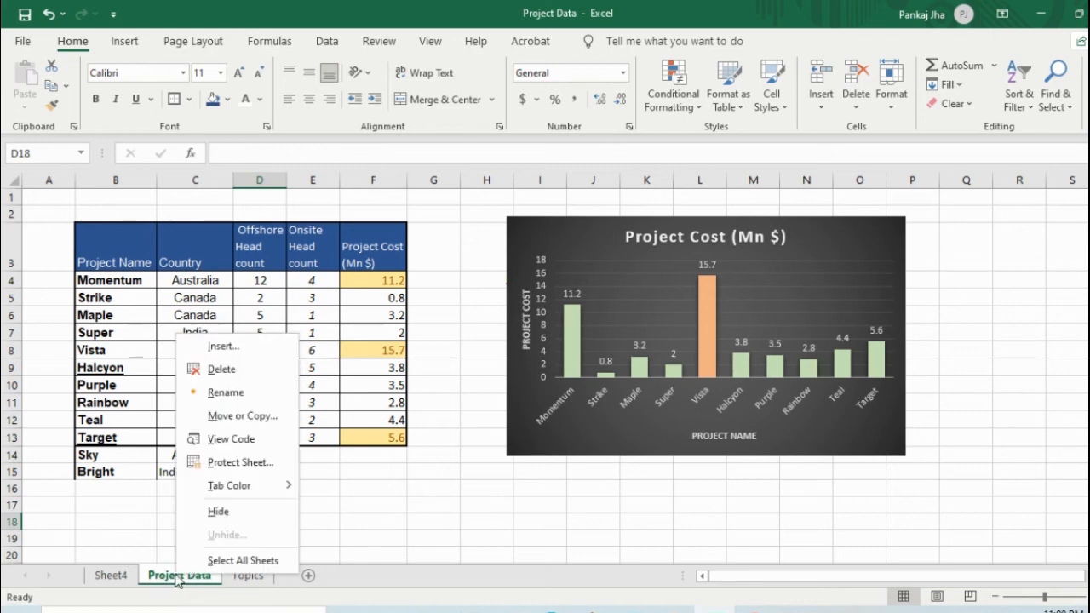
pyautogui.moveTo(226, 487)
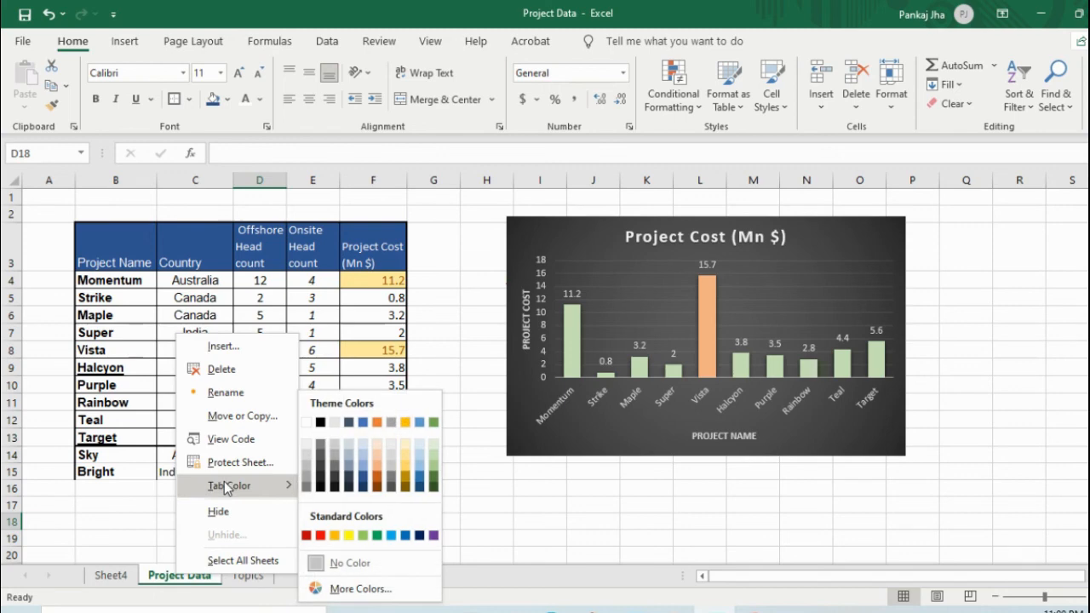
pyautogui.click(407, 471)
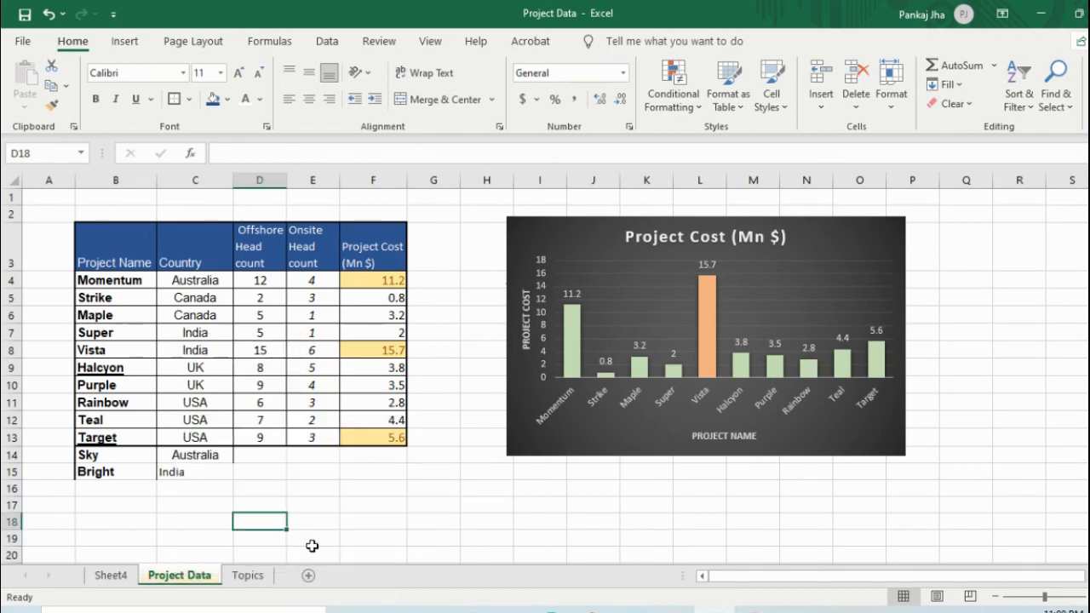
pyautogui.click(245, 577)
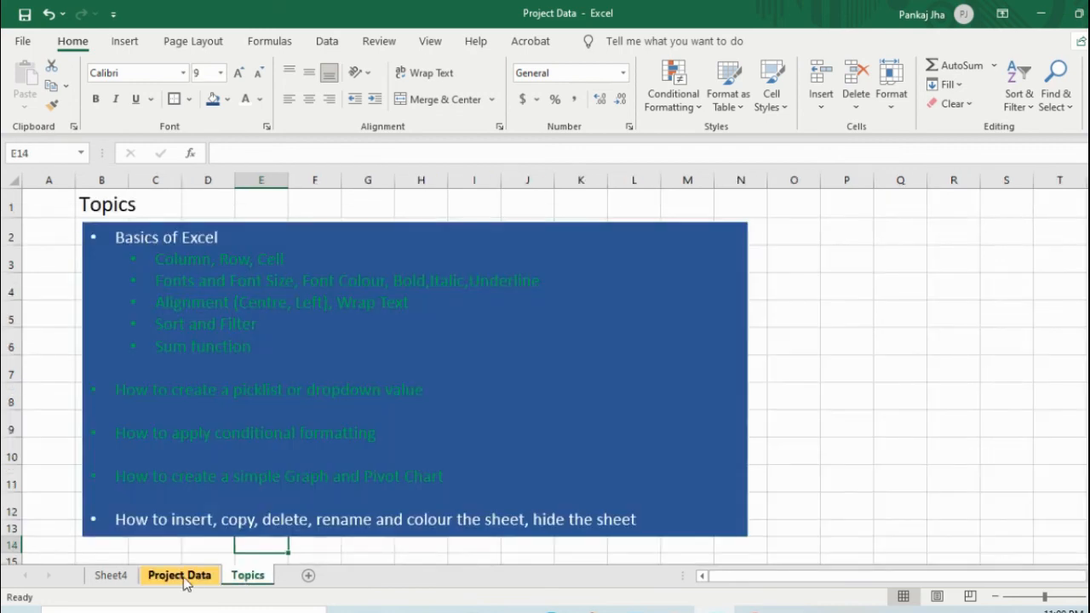
# Colour the tab of Sheet4, the PivotChart sheet, standard red.
pyautogui.click(121, 582)
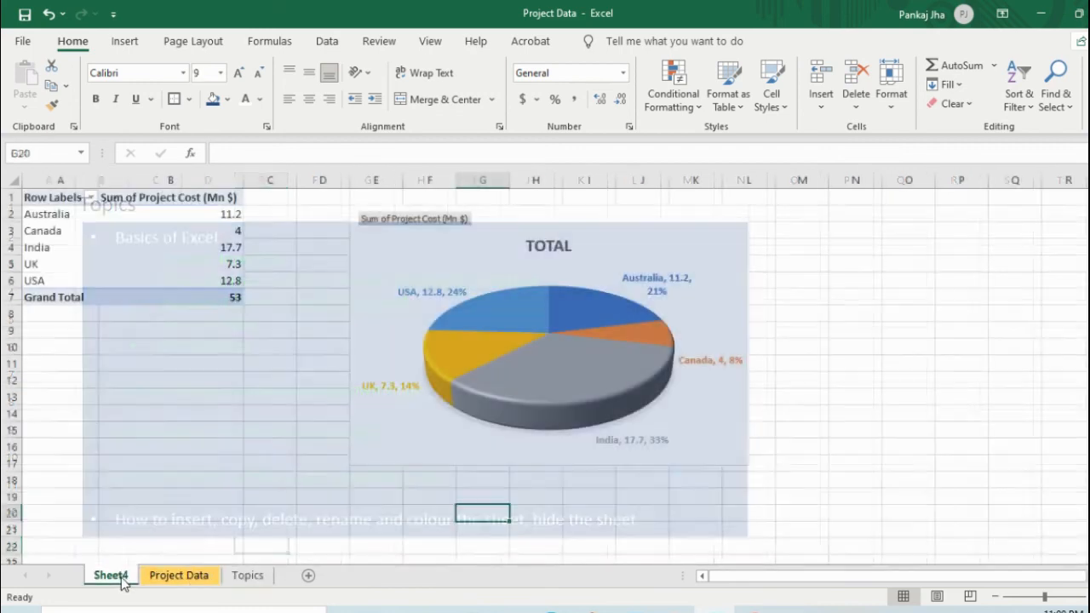
pyautogui.rightClick(123, 582)
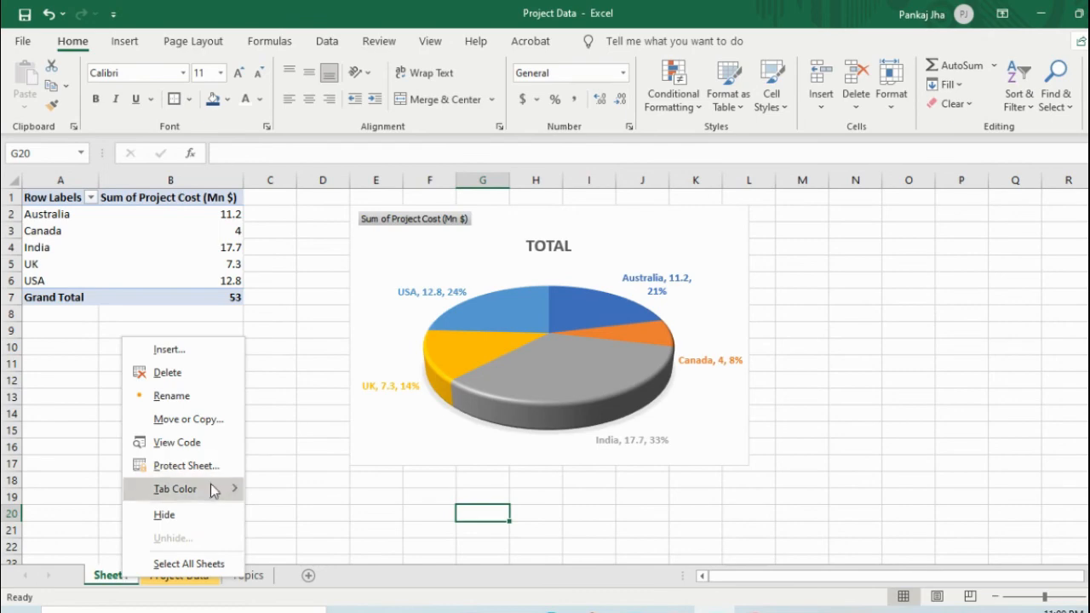
pyautogui.moveTo(212, 488)
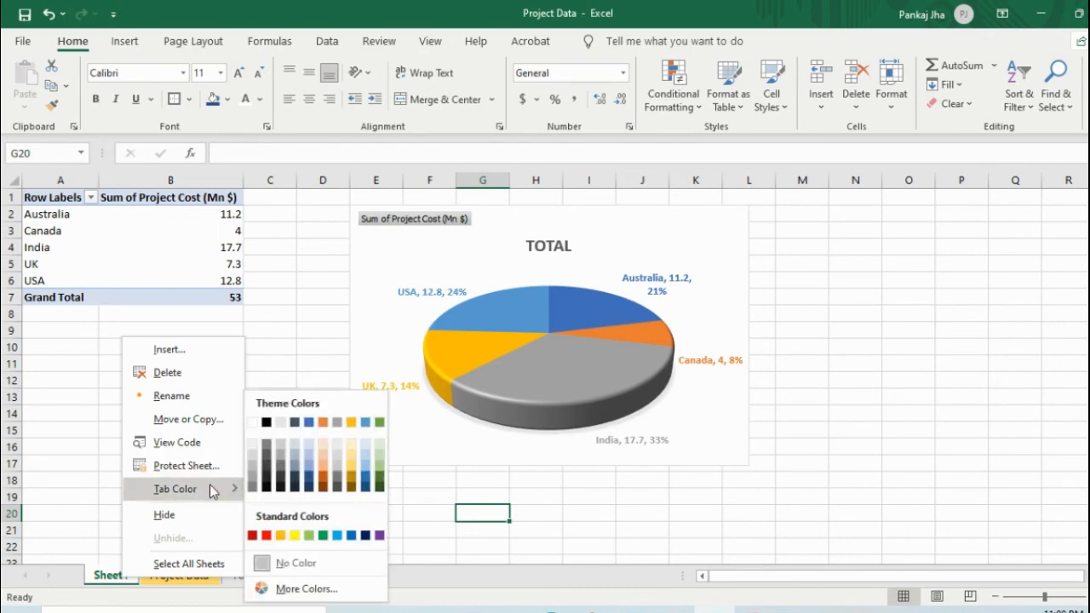
pyautogui.click(267, 537)
# Create a copy of the Project Data sheet in the same workbook, placed before the original Project Data sheet.
pyautogui.click(178, 577)
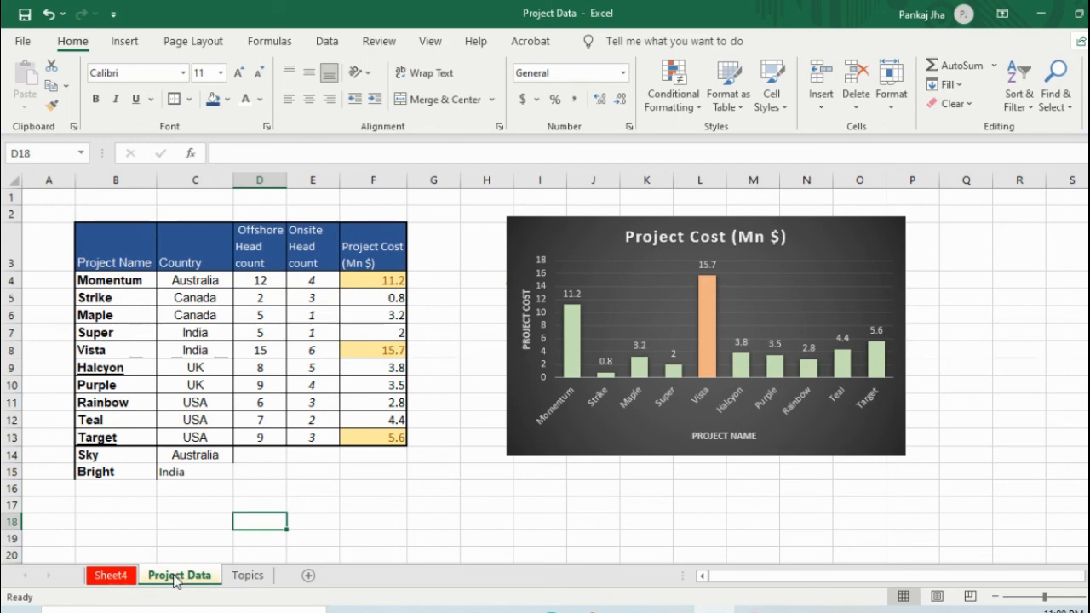
pyautogui.rightClick(176, 580)
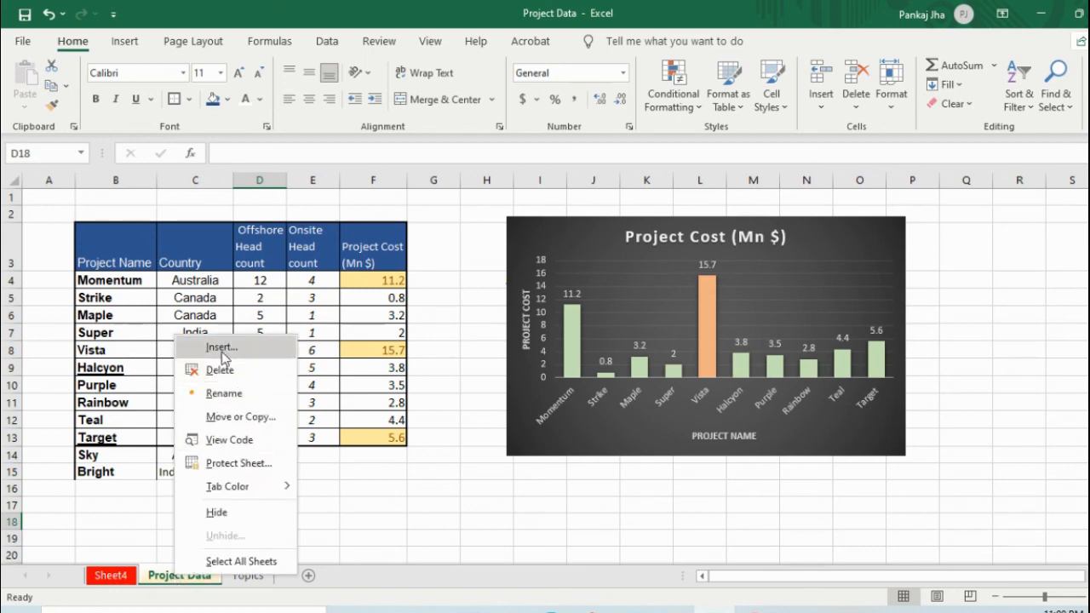
pyautogui.click(229, 416)
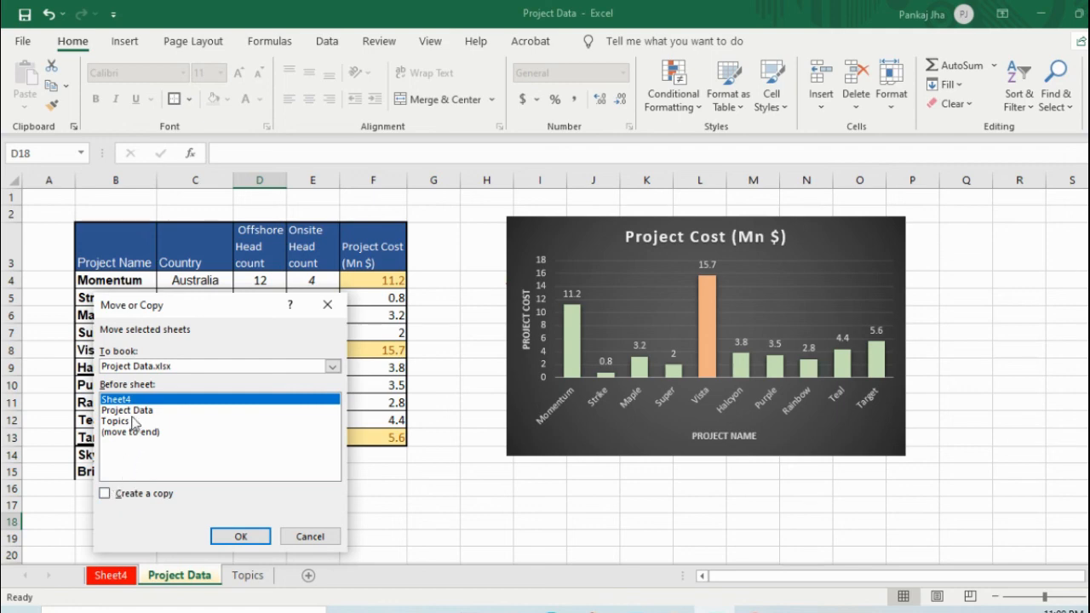
pyautogui.click(127, 410)
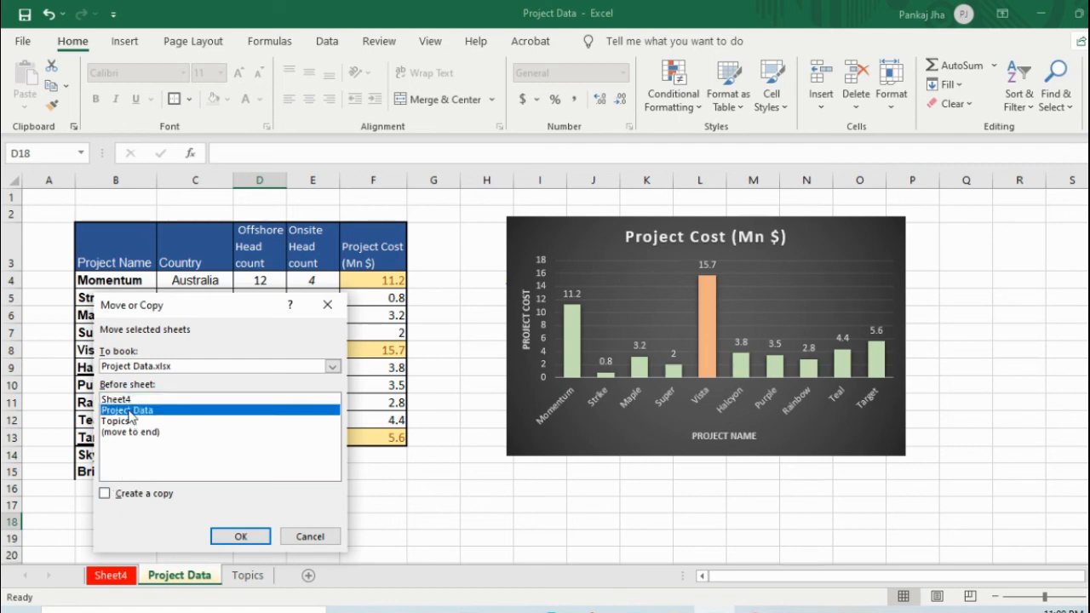
pyautogui.click(105, 494)
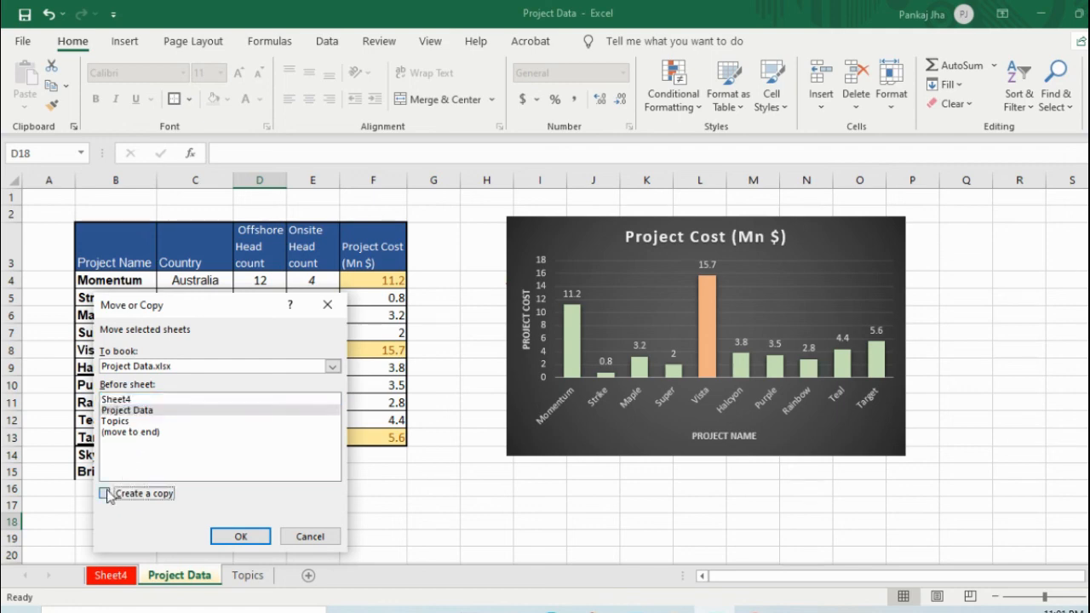
pyautogui.click(238, 537)
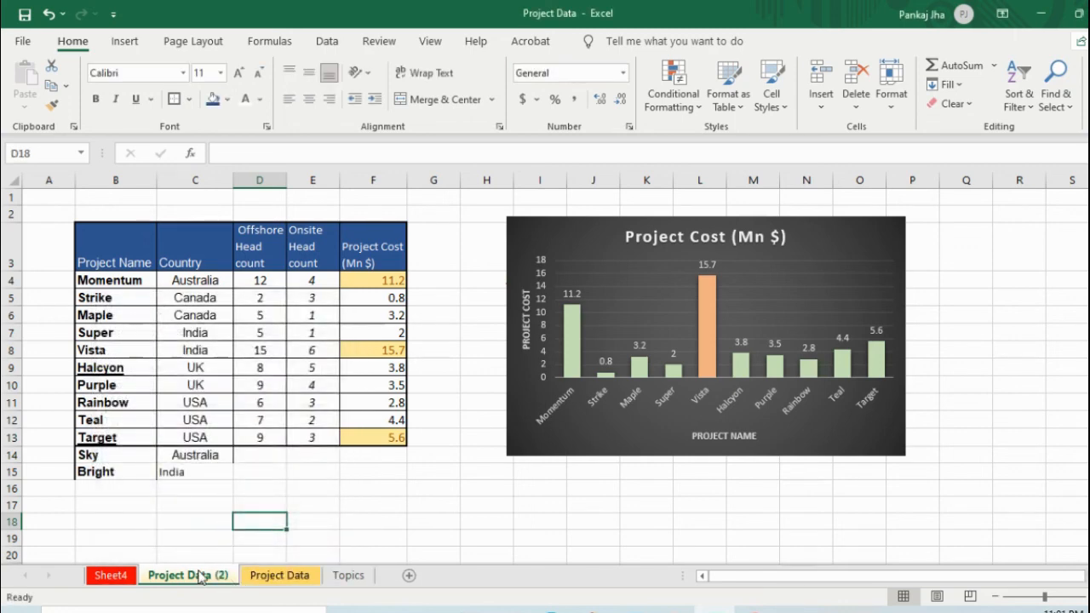
# Rename the Project Data (2) copy as Master File.
pyautogui.click(204, 535)
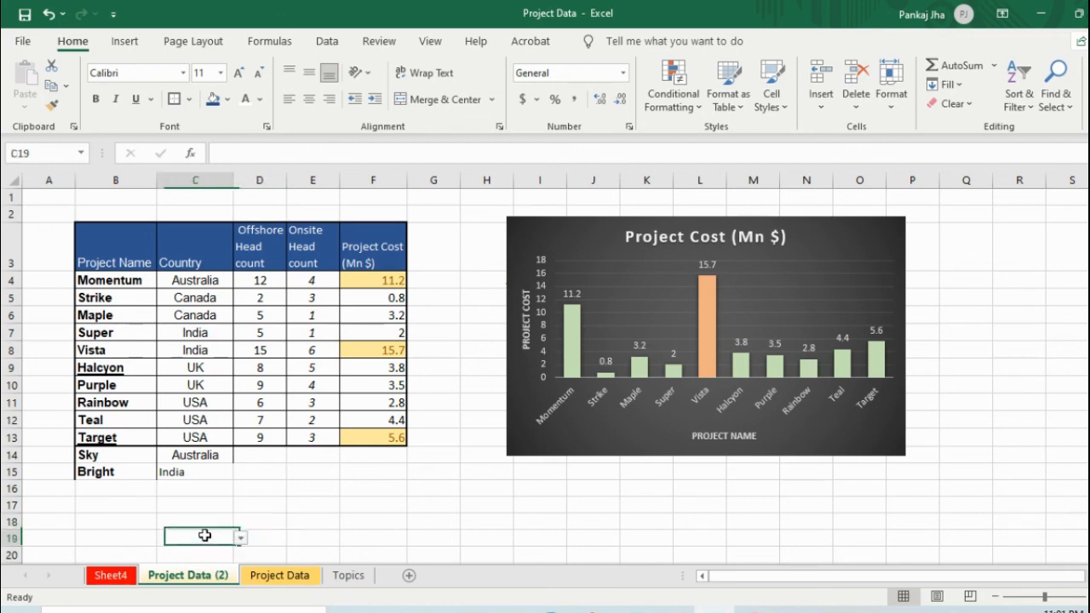
pyautogui.rightClick(194, 581)
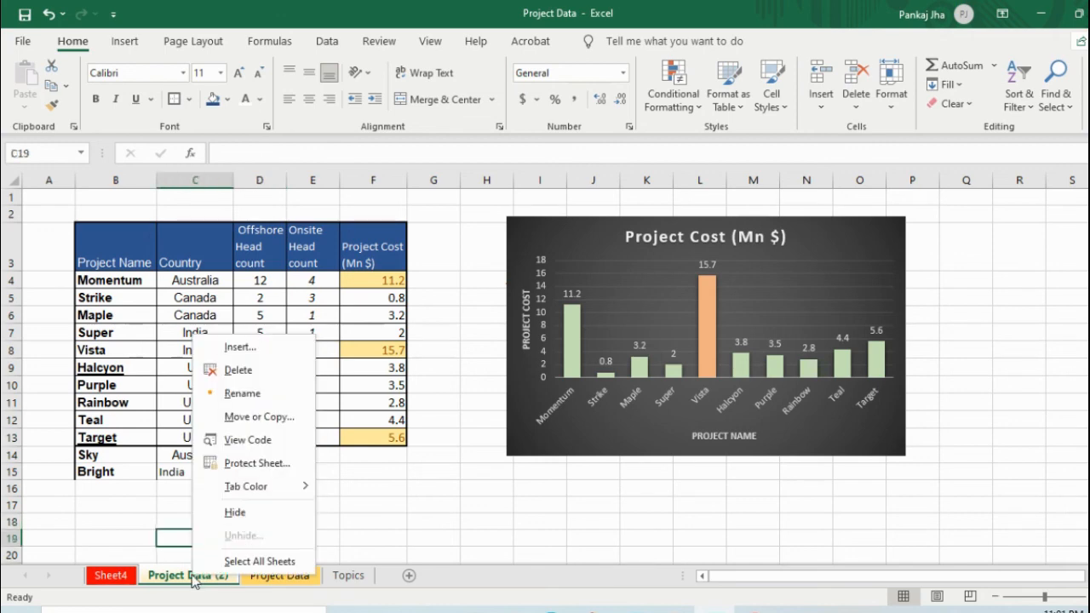
pyautogui.click(235, 394)
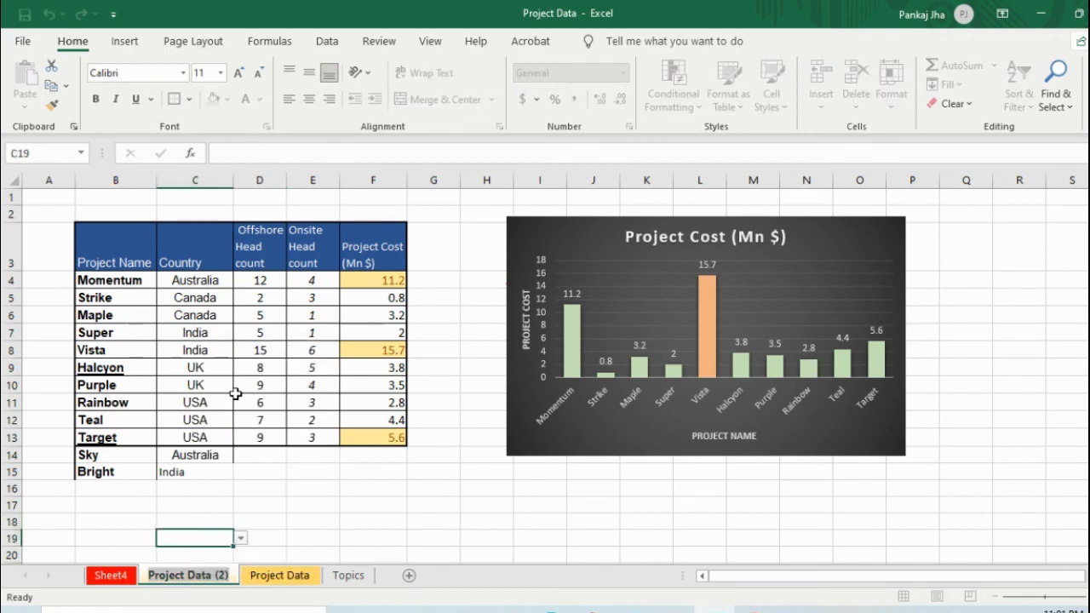
pyautogui.write('Master')
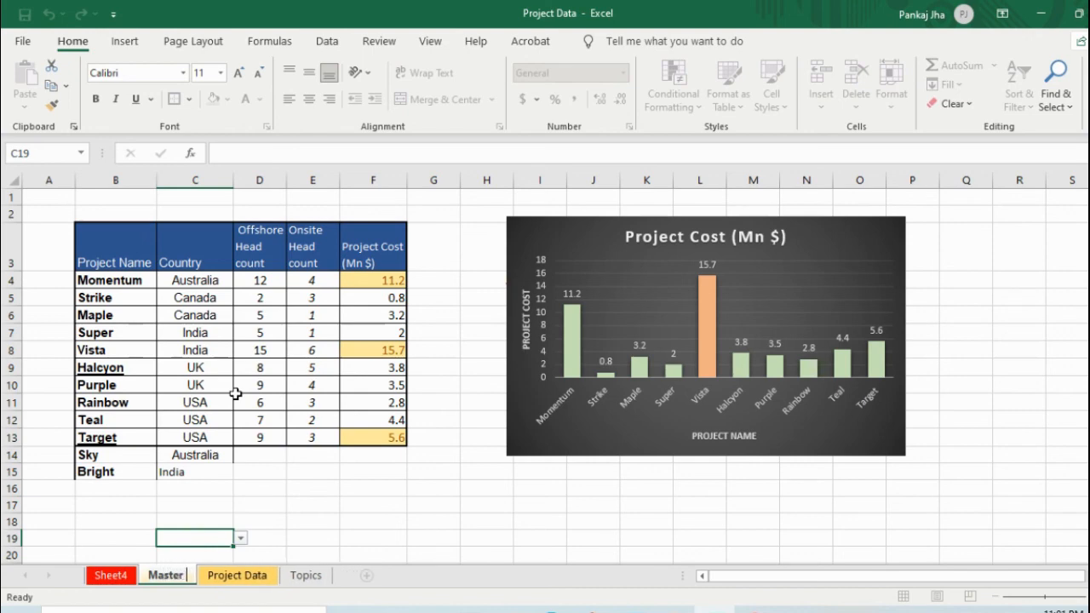
pyautogui.write(' File')
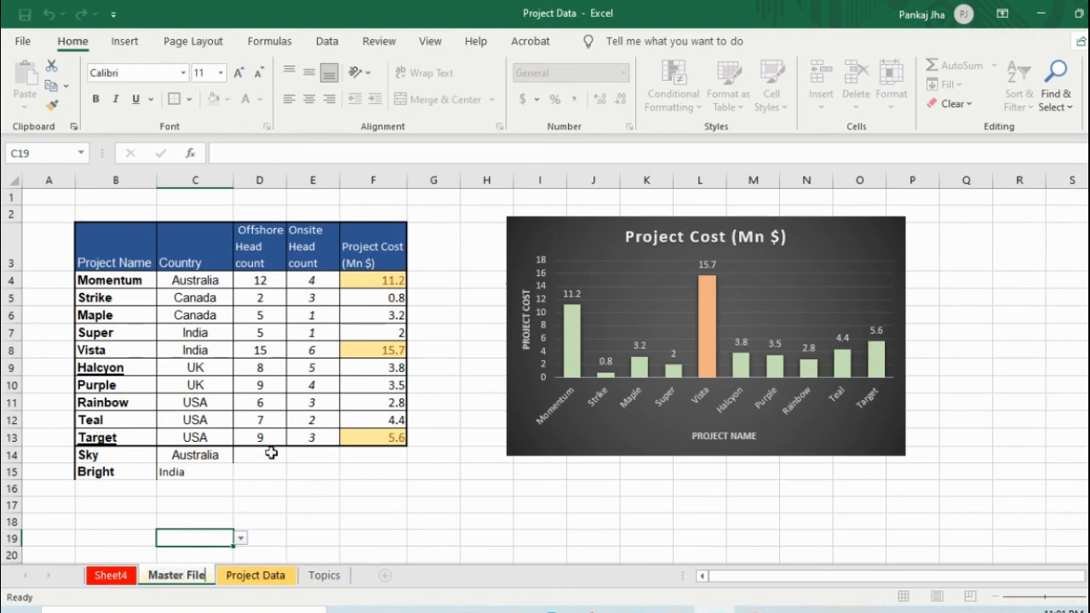
pyautogui.click(285, 523)
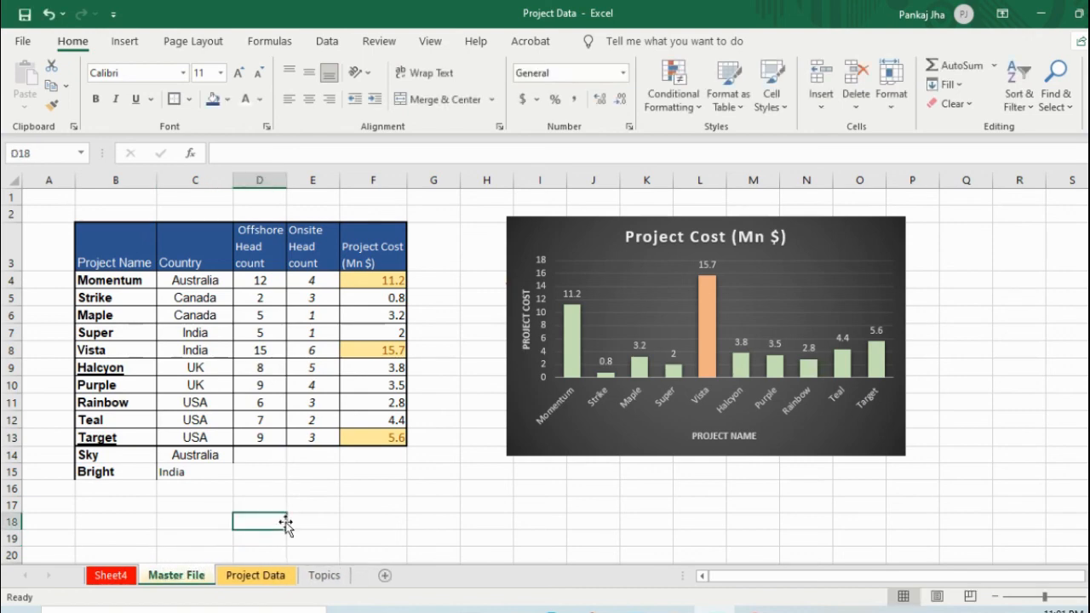
# Add a blank worksheet between Project Data and Topics.
pyautogui.click(128, 577)
pyautogui.click(173, 577)
pyautogui.rightClick(260, 581)
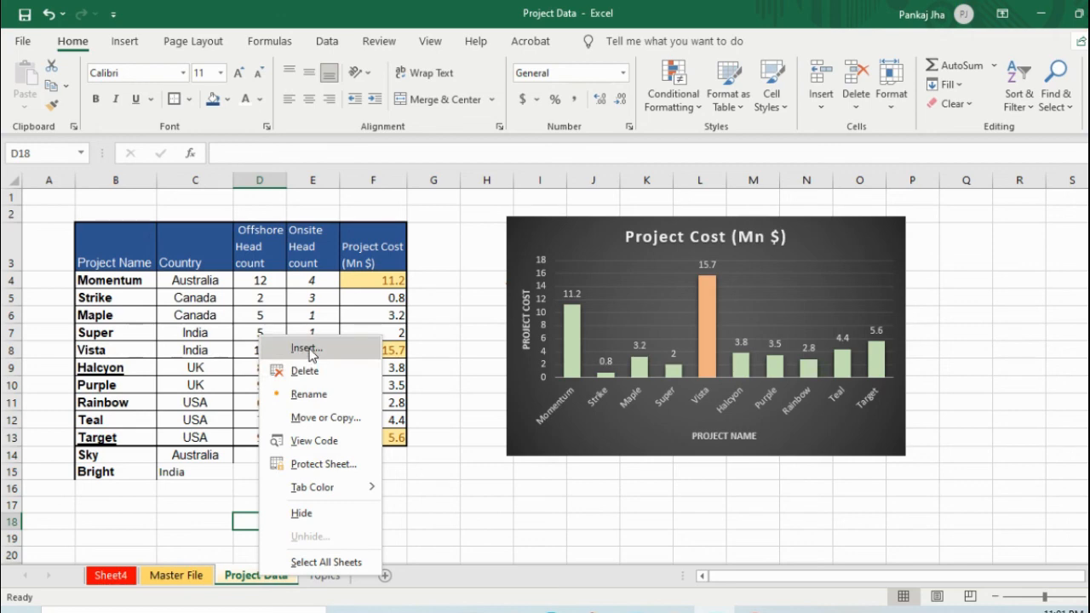
pyautogui.click(448, 515)
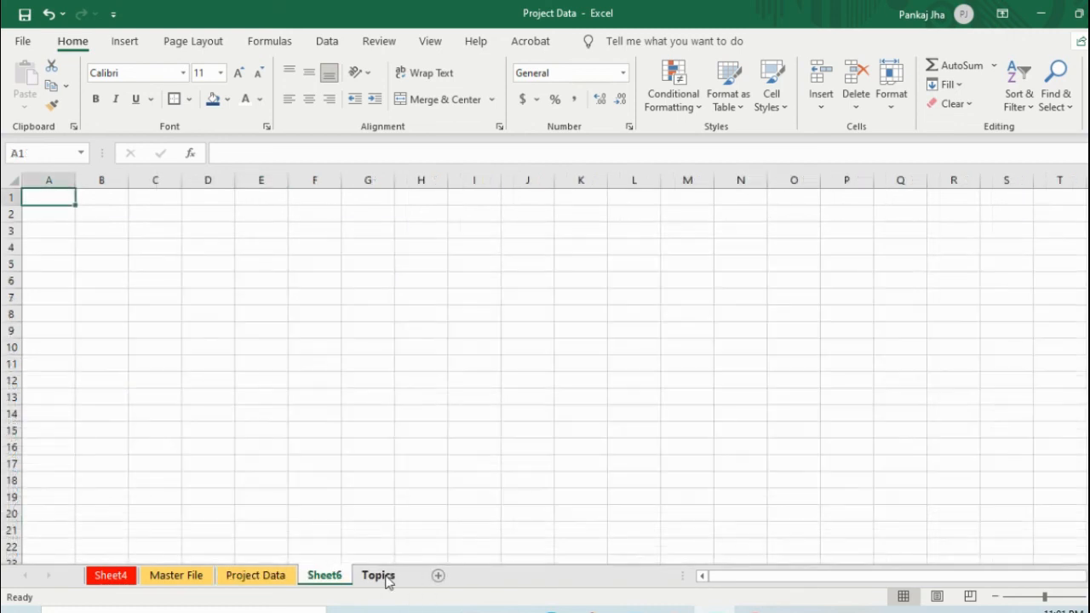
pyautogui.click(385, 577)
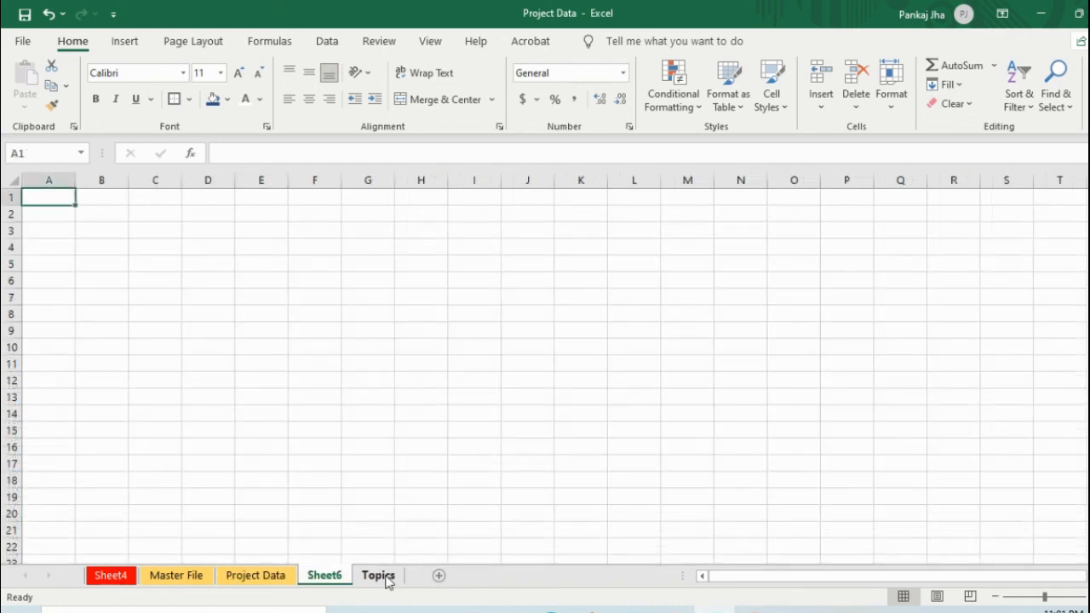
# Insert a worksheet in front of Sheet6, and add another blank sheet directly after the inserted one.
pyautogui.rightClick(331, 580)
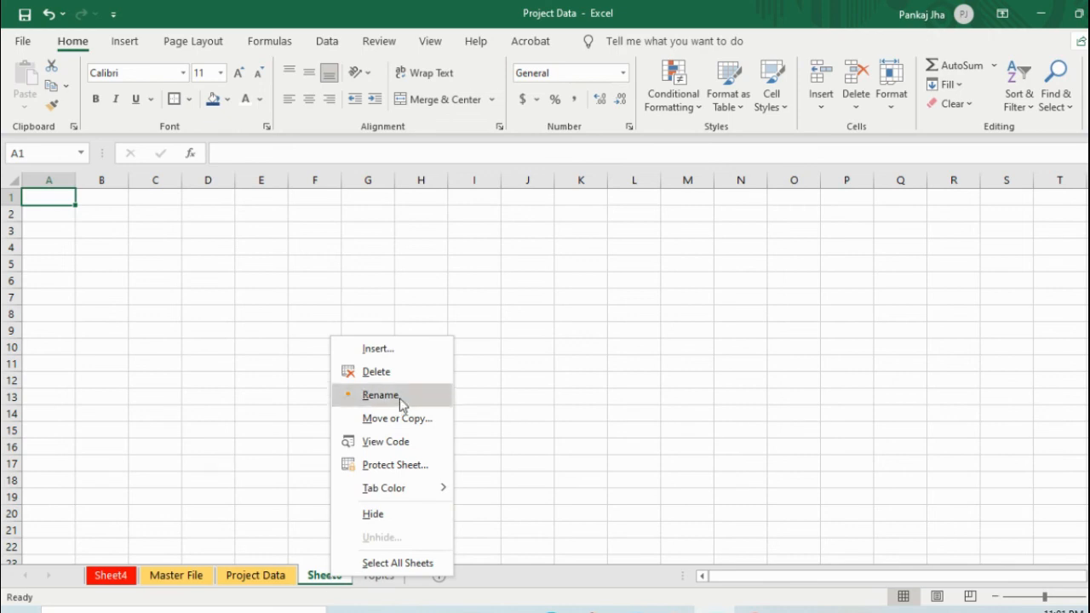
pyautogui.click(377, 350)
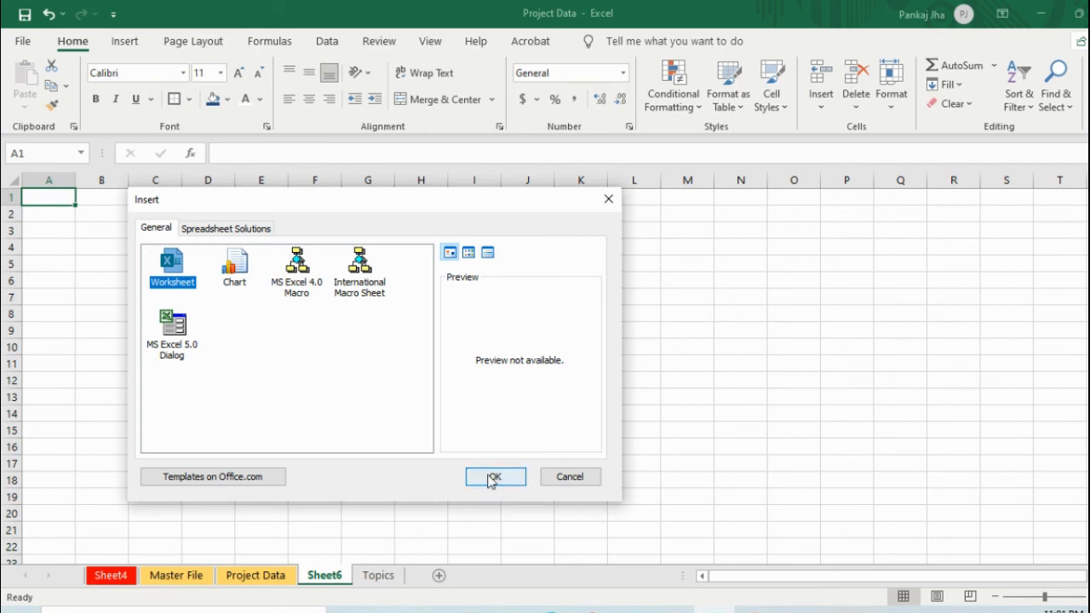
pyautogui.click(492, 478)
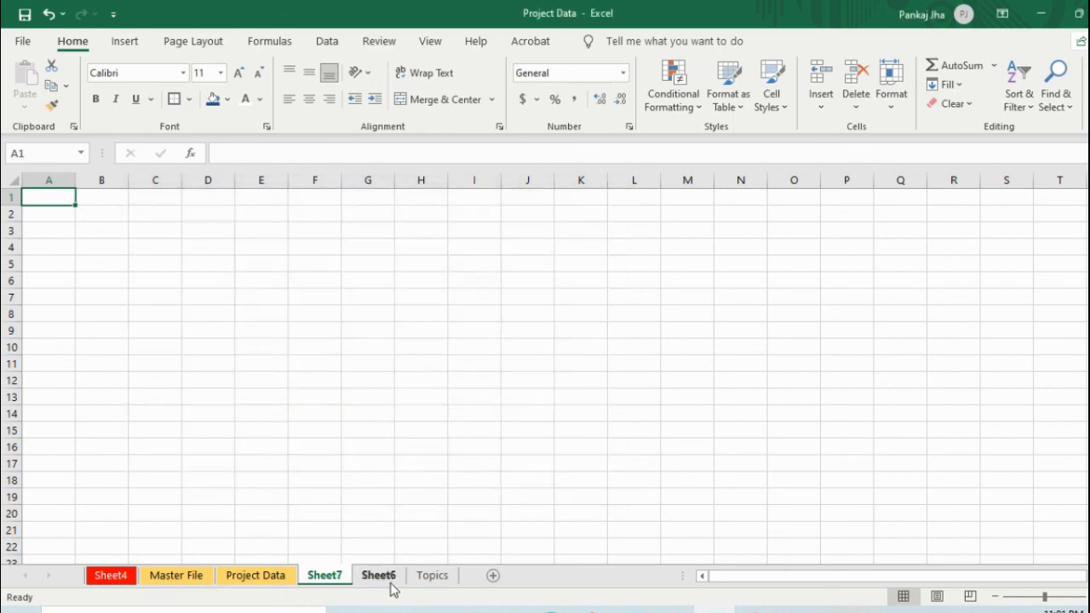
pyautogui.click(492, 576)
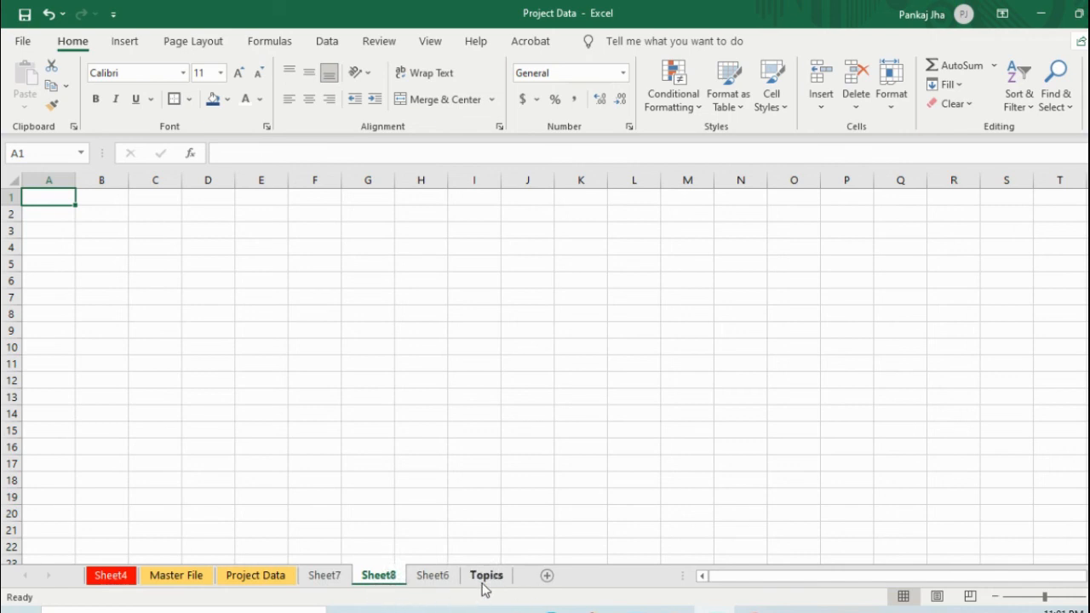
pyautogui.click(511, 513)
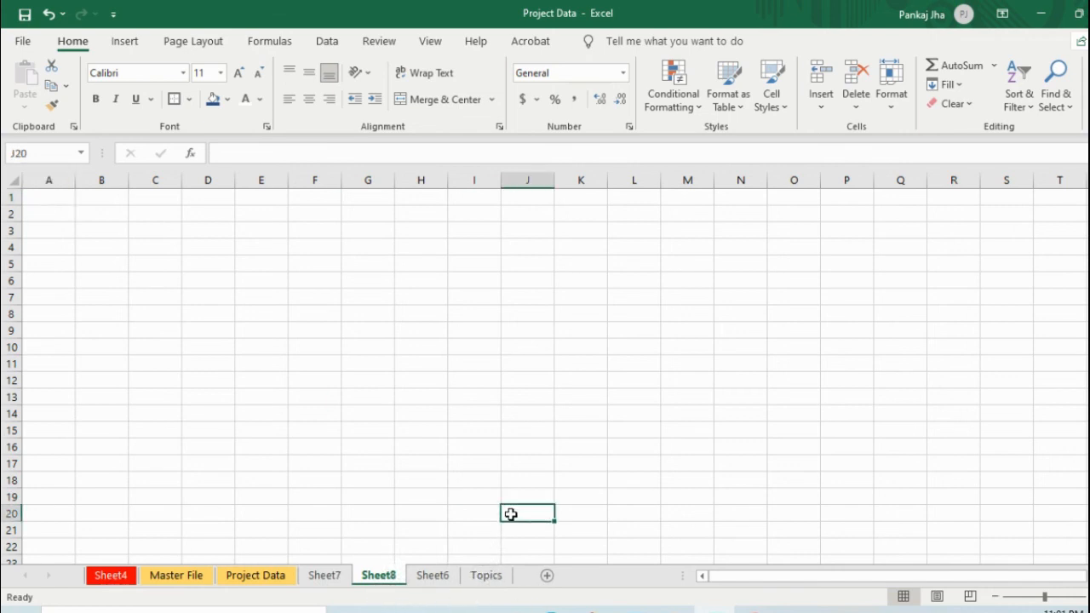
# Move the Topics sheet to directly after Project Data, and move Project Data to between Sheet8 and Sheet6.
pyautogui.click(487, 576)
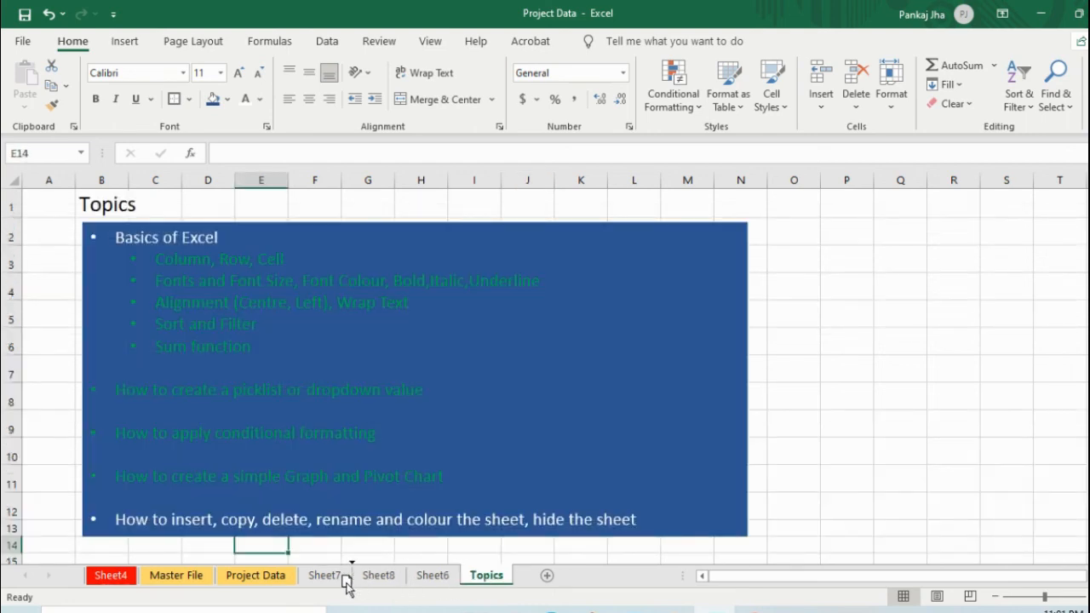
pyautogui.moveTo(322, 578); pyautogui.dragTo(323, 580)
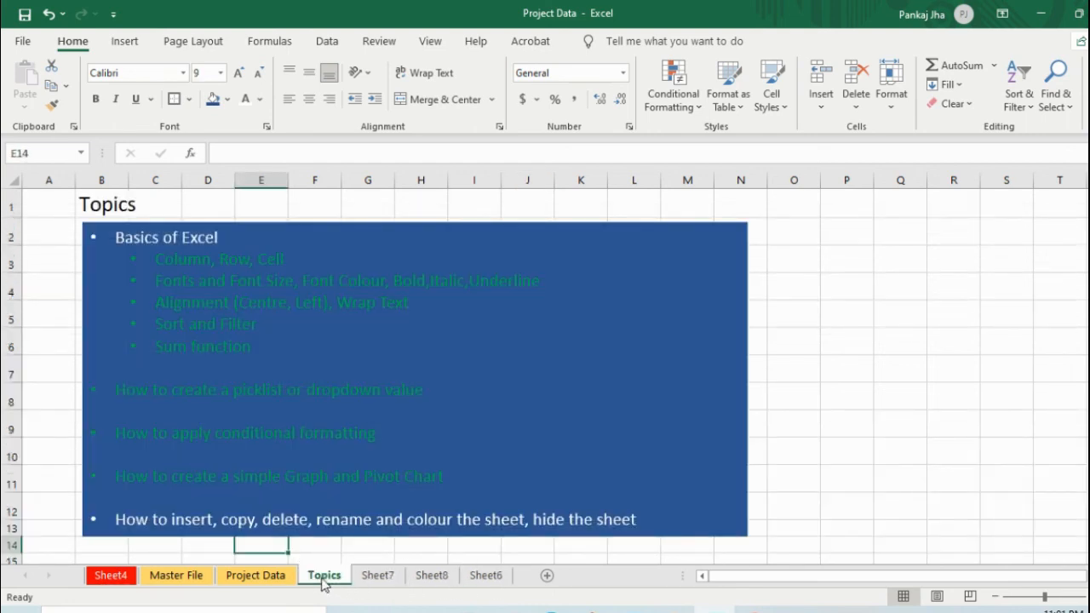
pyautogui.click(475, 546)
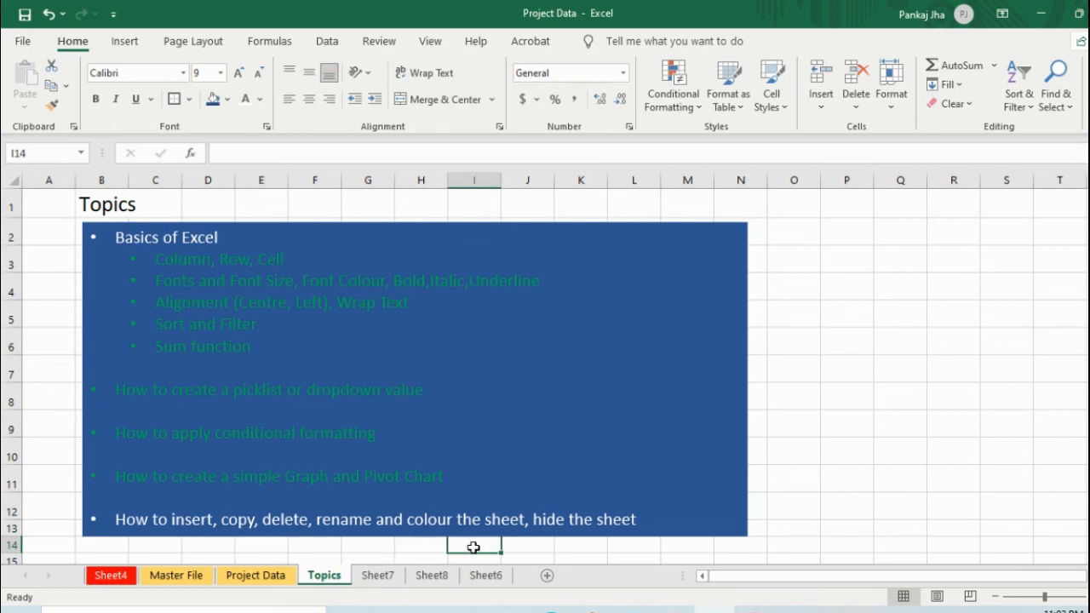
pyautogui.click(242, 579)
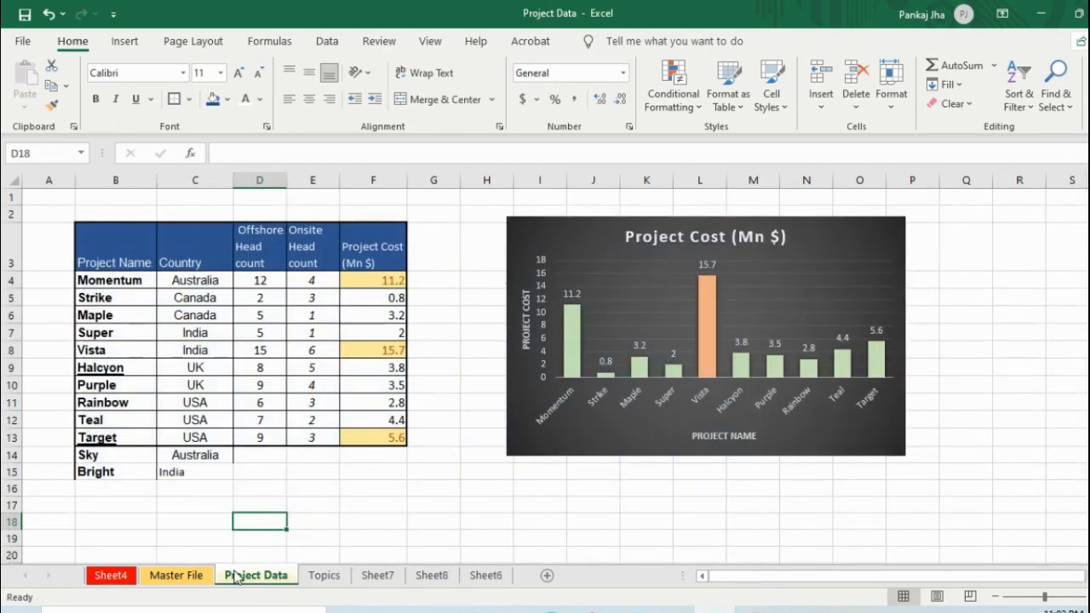
pyautogui.moveTo(248, 581); pyautogui.dragTo(480, 586)
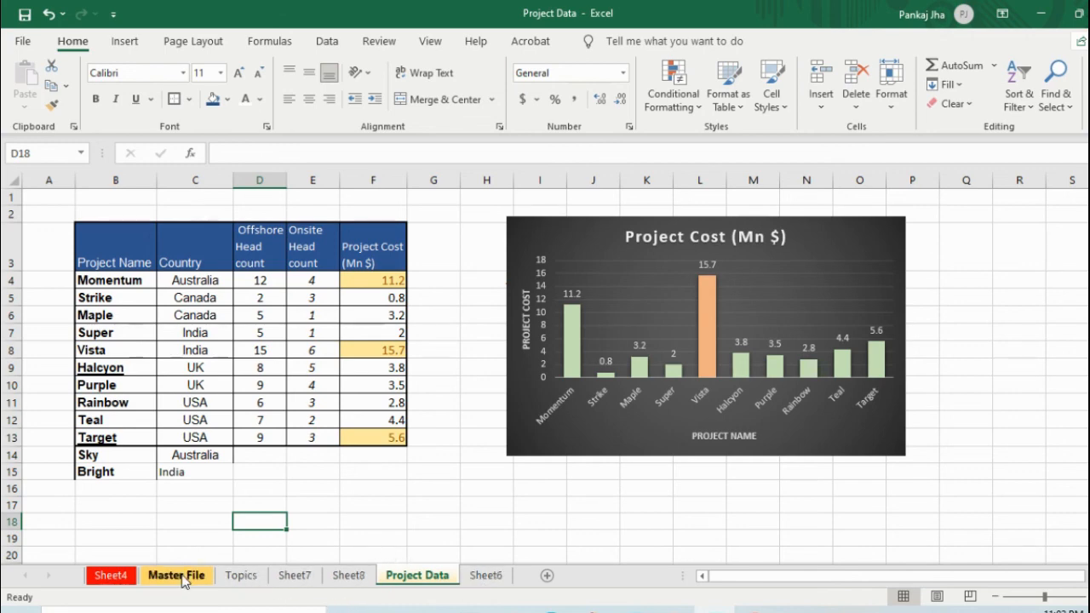
# Delete the blank Sheet8 and switch to Sheet7.
pyautogui.click(349, 578)
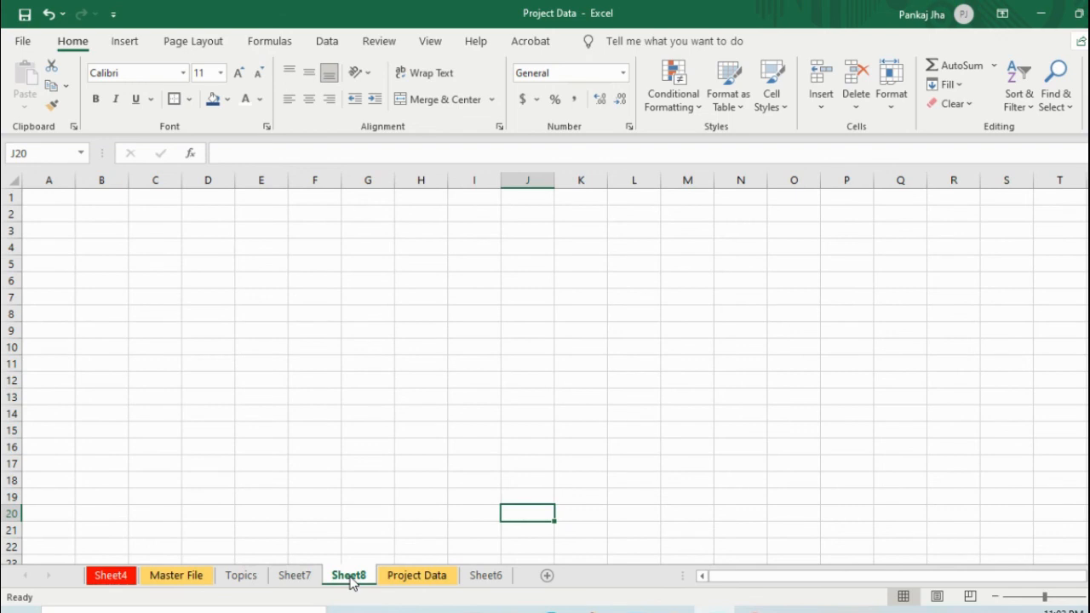
pyautogui.rightClick(352, 582)
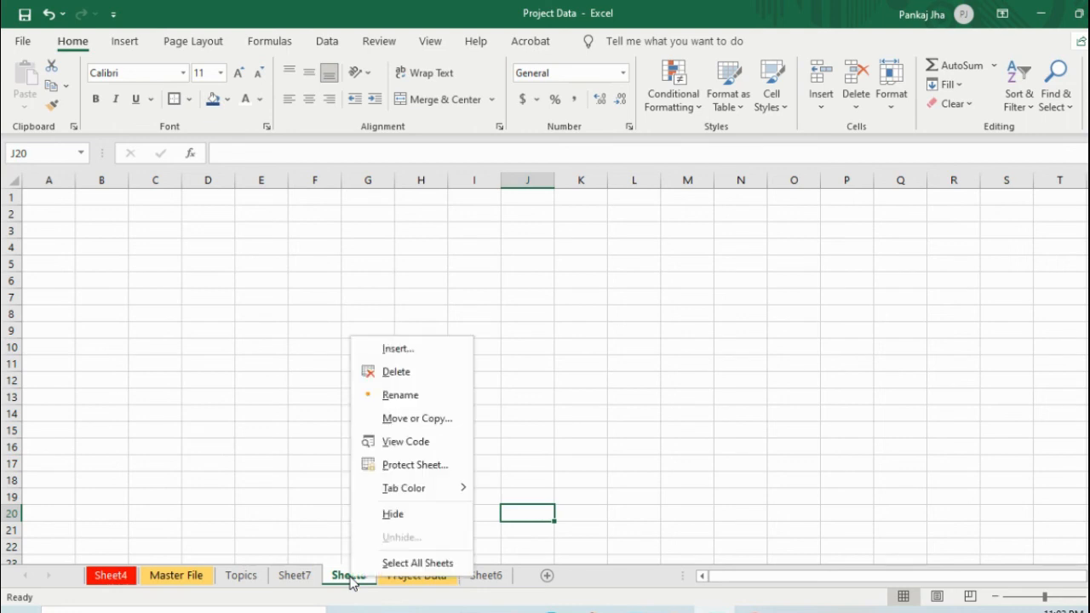
pyautogui.click(396, 371)
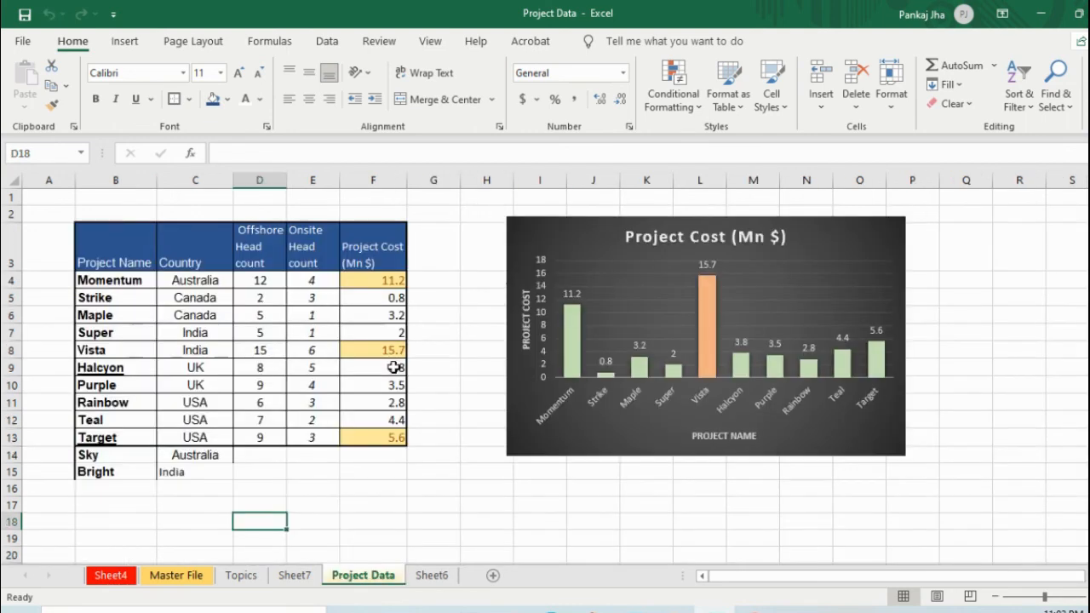
pyautogui.click(295, 579)
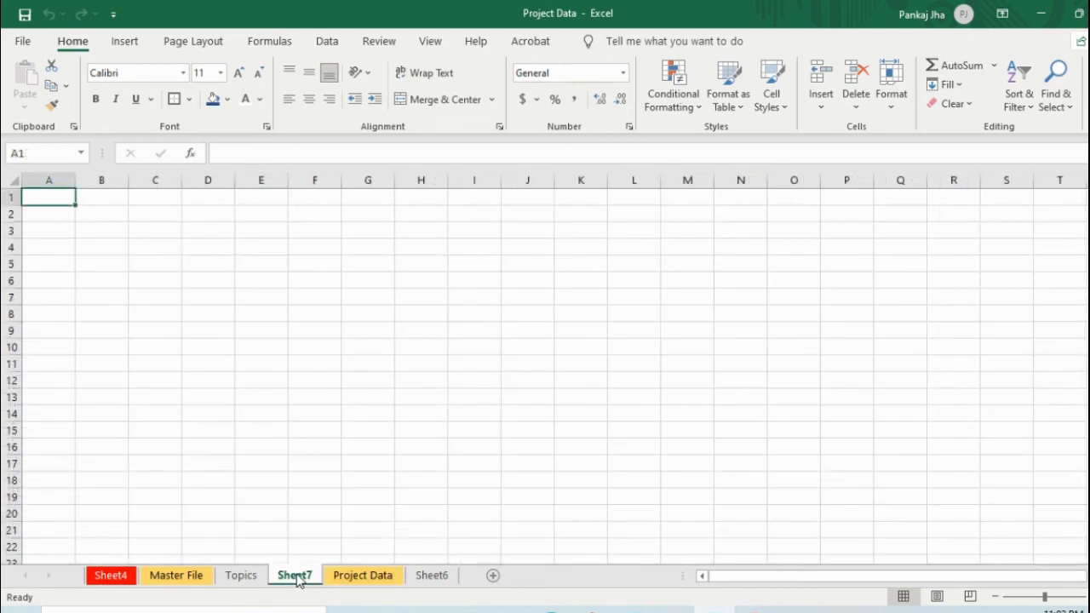
# Review the Topics list and hide Sheet4, the PivotChart sheet.
pyautogui.click(241, 576)
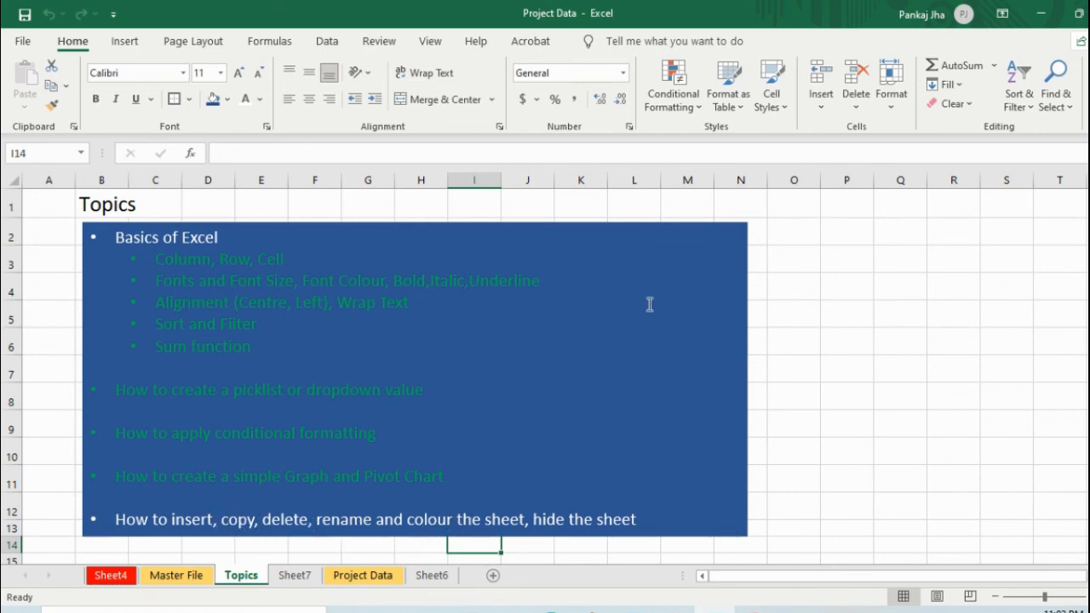
pyautogui.click(829, 359)
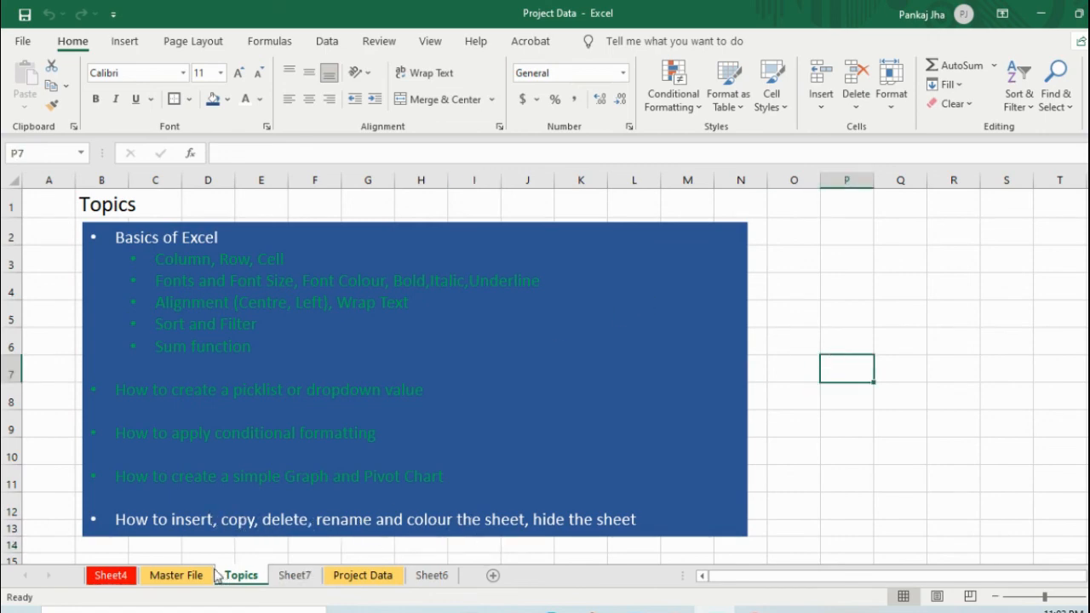
pyautogui.click(244, 558)
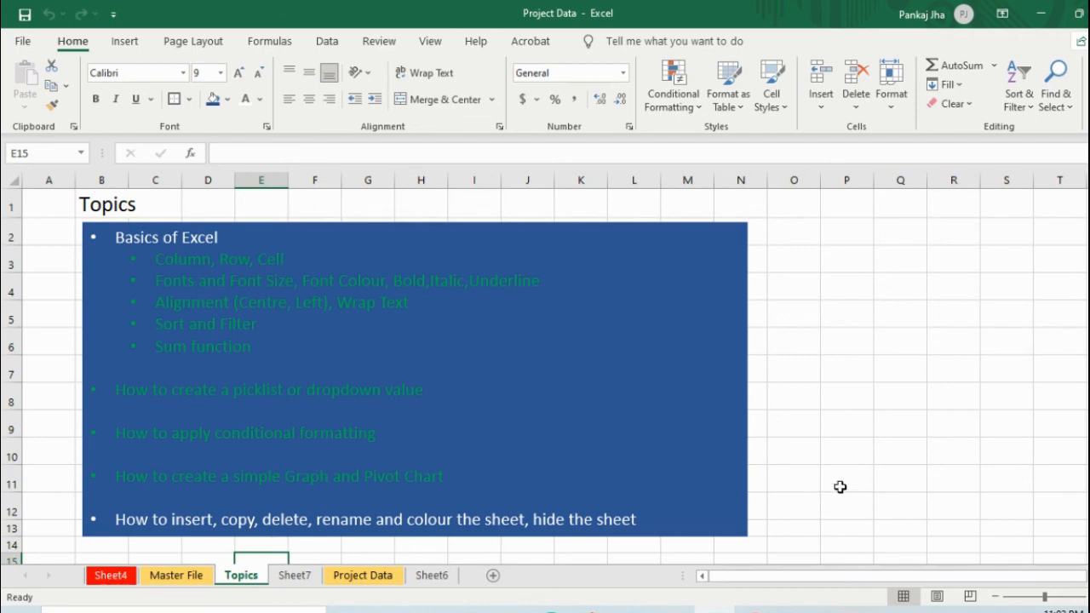
pyautogui.click(297, 580)
pyautogui.click(111, 576)
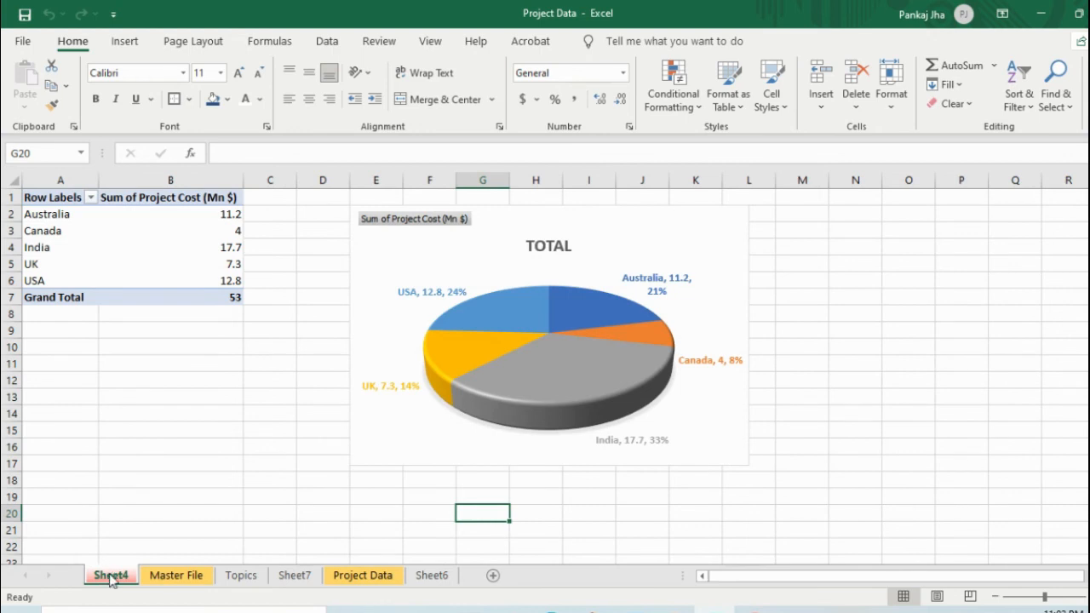
pyautogui.rightClick(111, 580)
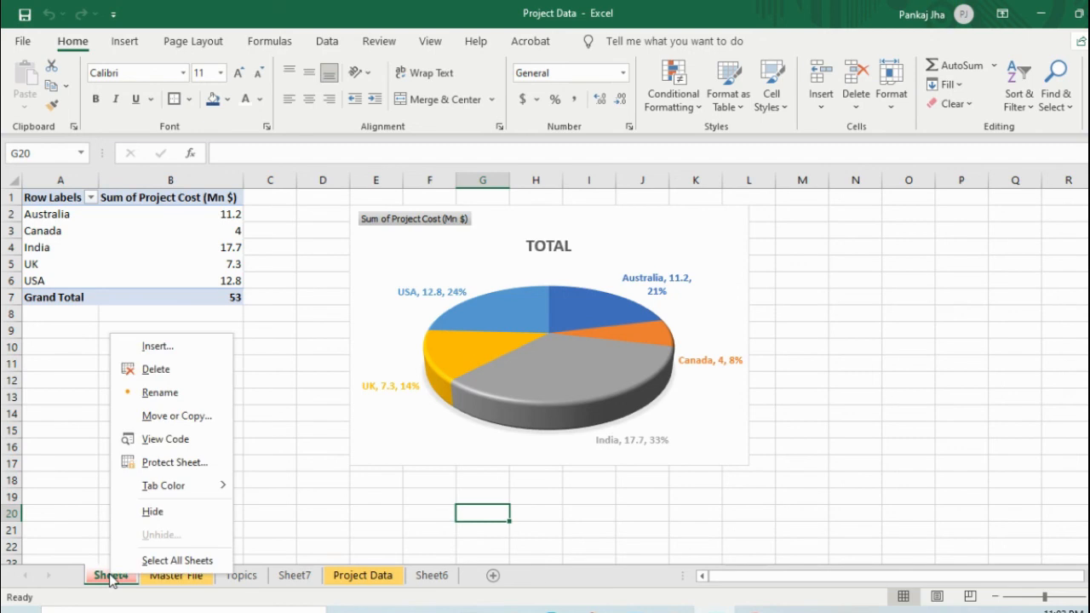
pyautogui.click(150, 511)
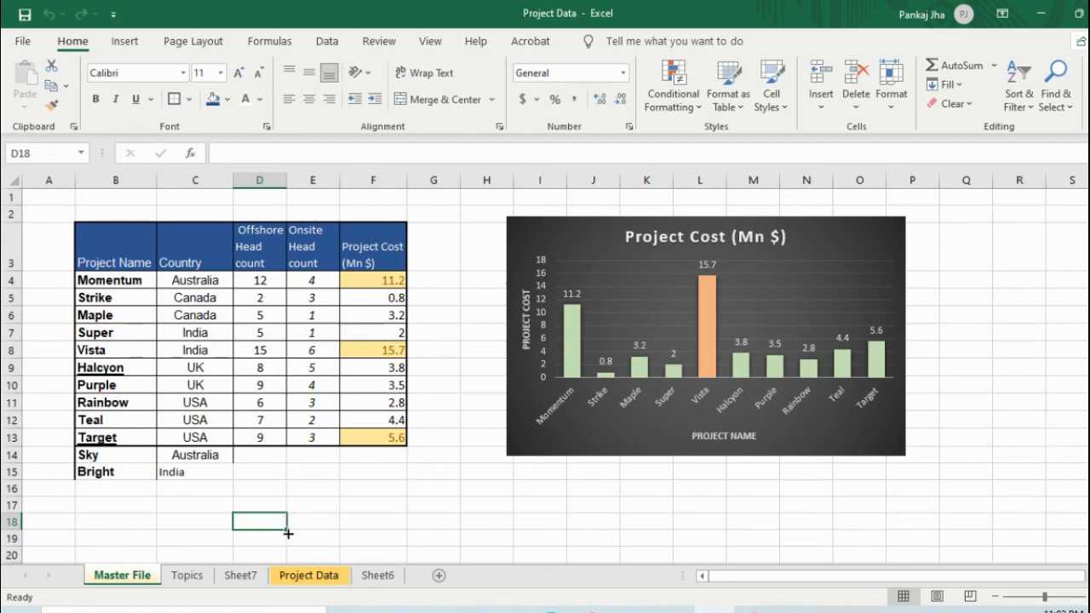
# Unhide Sheet4, the PivotChart sheet.
pyautogui.rightClick(240, 577)
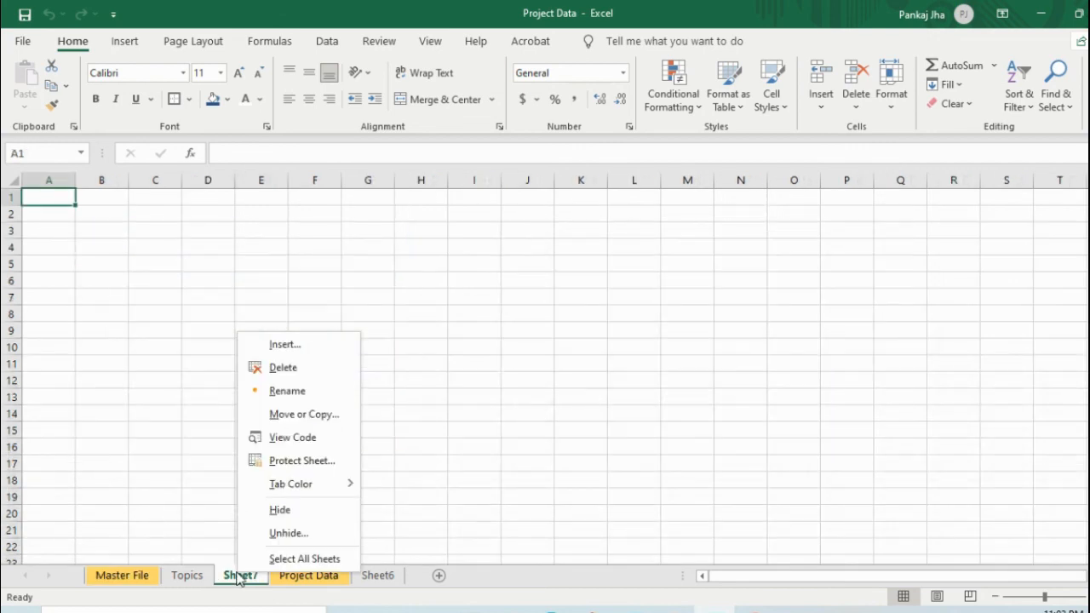
pyautogui.click(288, 535)
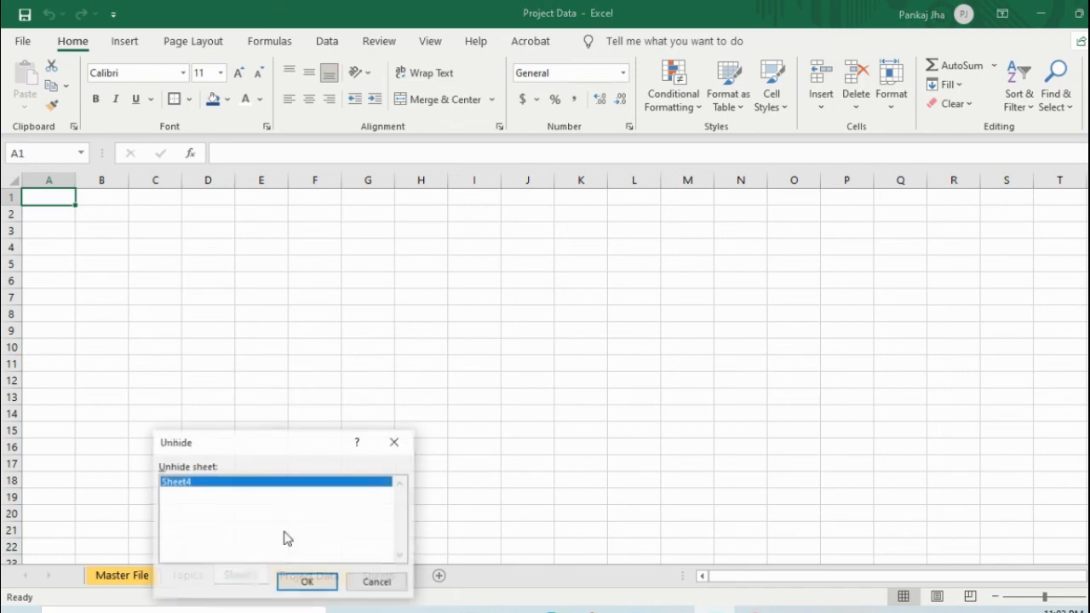
pyautogui.click(300, 581)
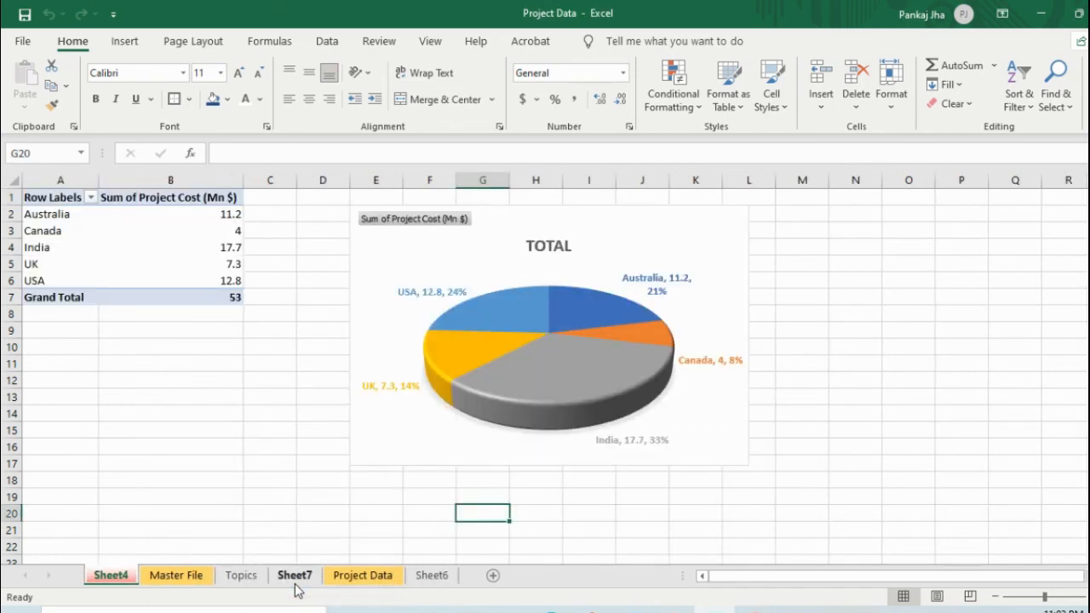
pyautogui.click(271, 453)
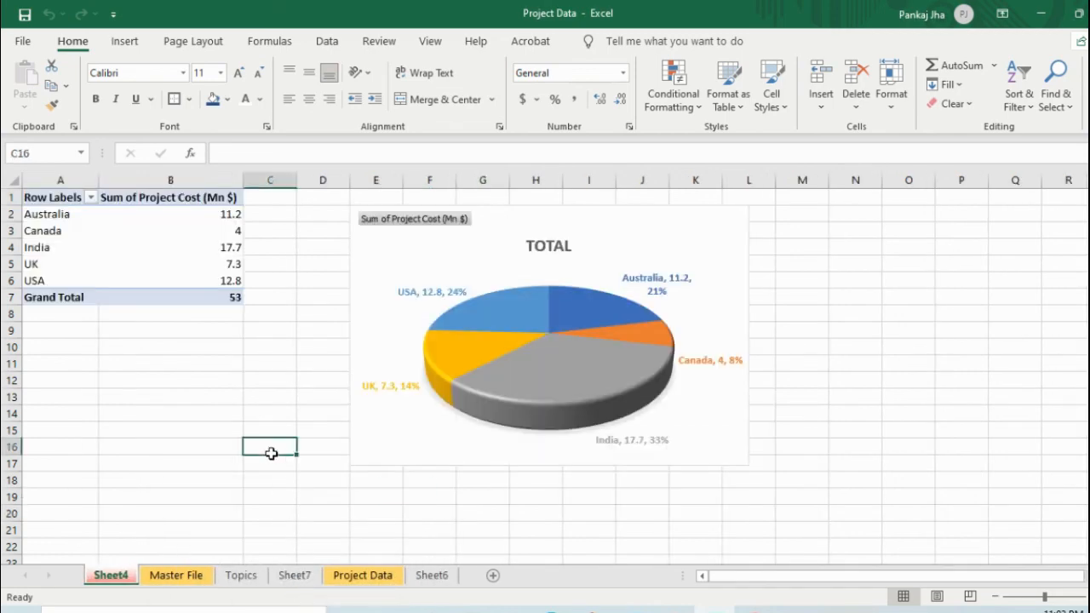
# Colour the last topic, "How to insert, copy, delete, rename and colour the sheet, hide the sheet", green on the Topics sheet.
pyautogui.click(196, 577)
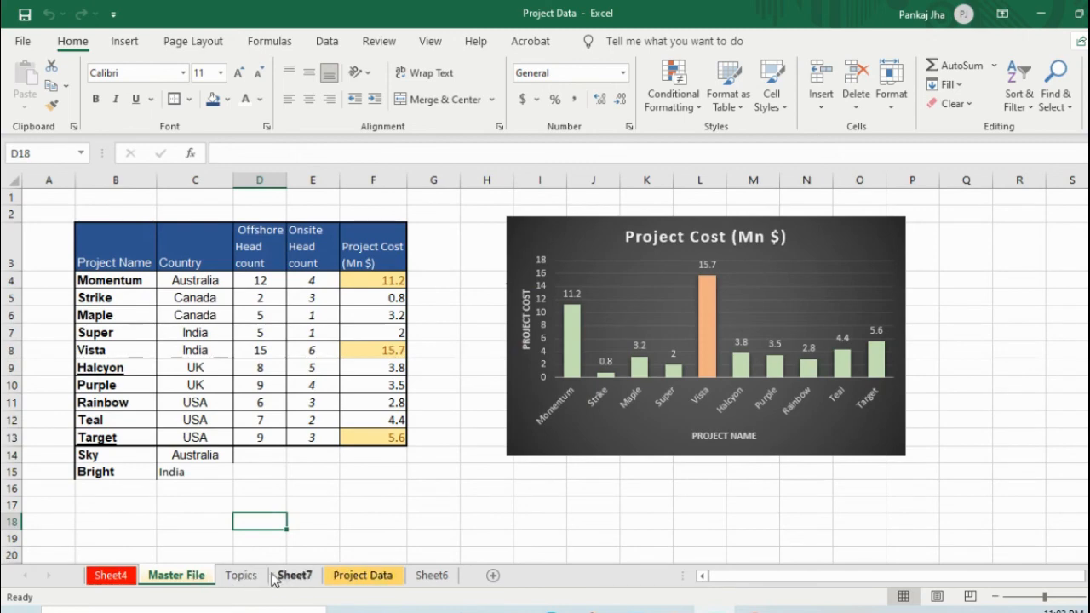
pyautogui.click(237, 578)
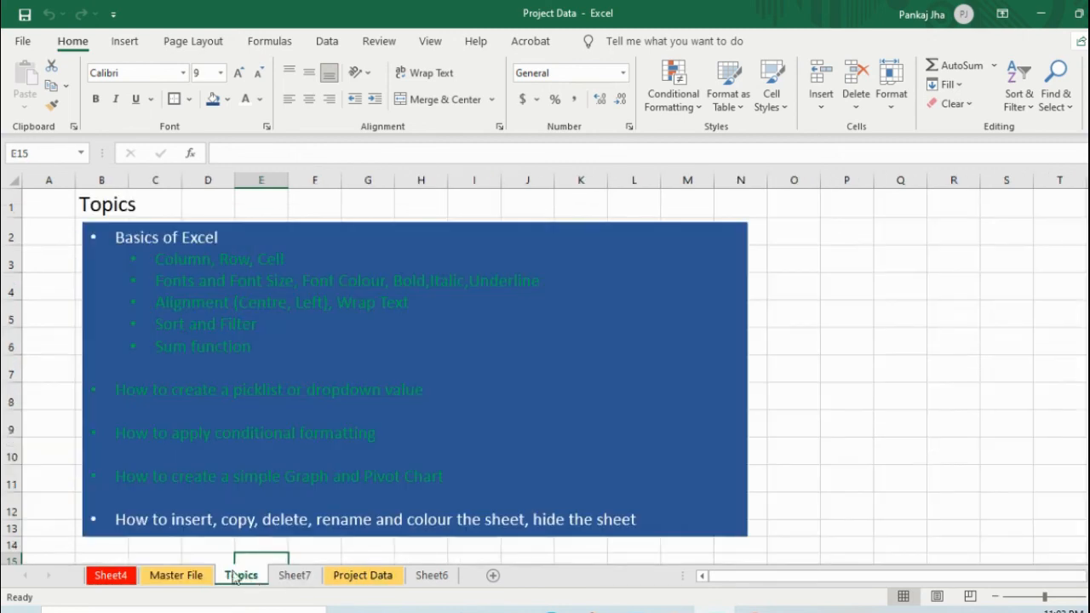
pyautogui.click(116, 518)
pyautogui.moveTo(117, 519); pyautogui.dragTo(652, 521)
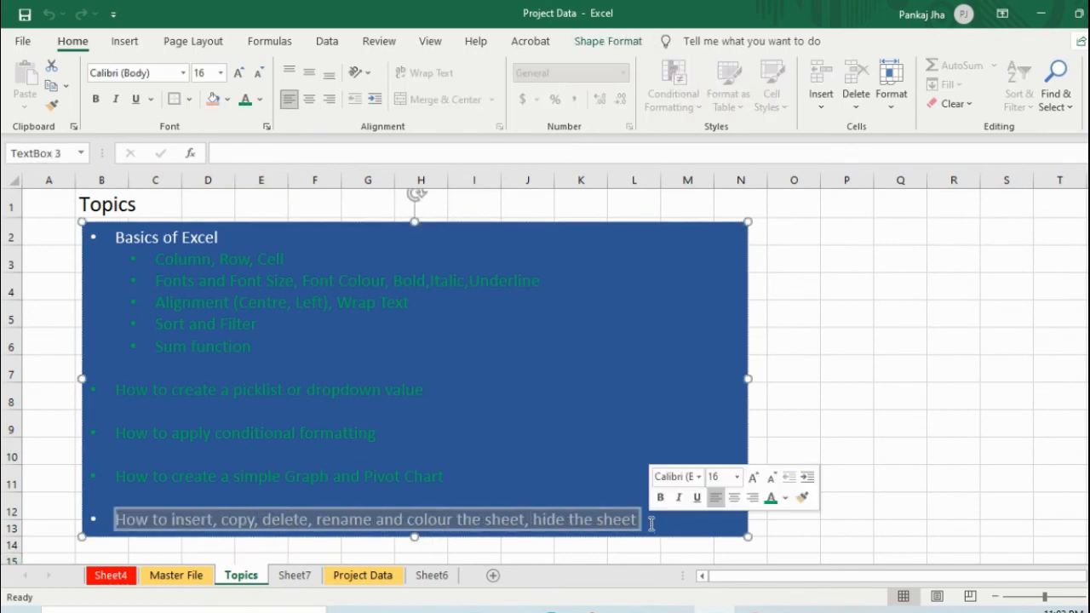
pyautogui.click(244, 101)
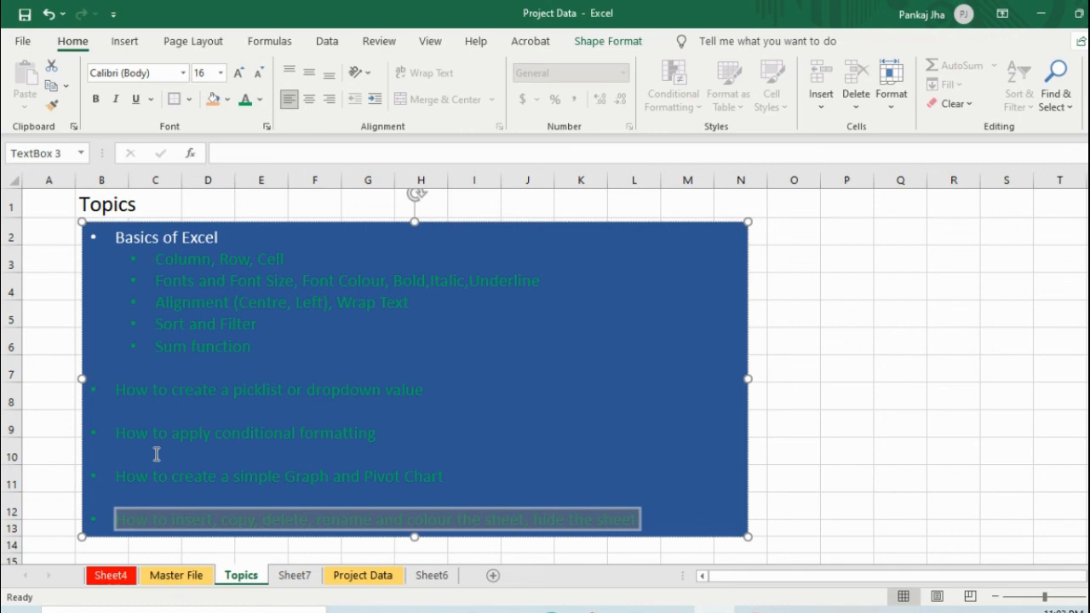
pyautogui.click(801, 401)
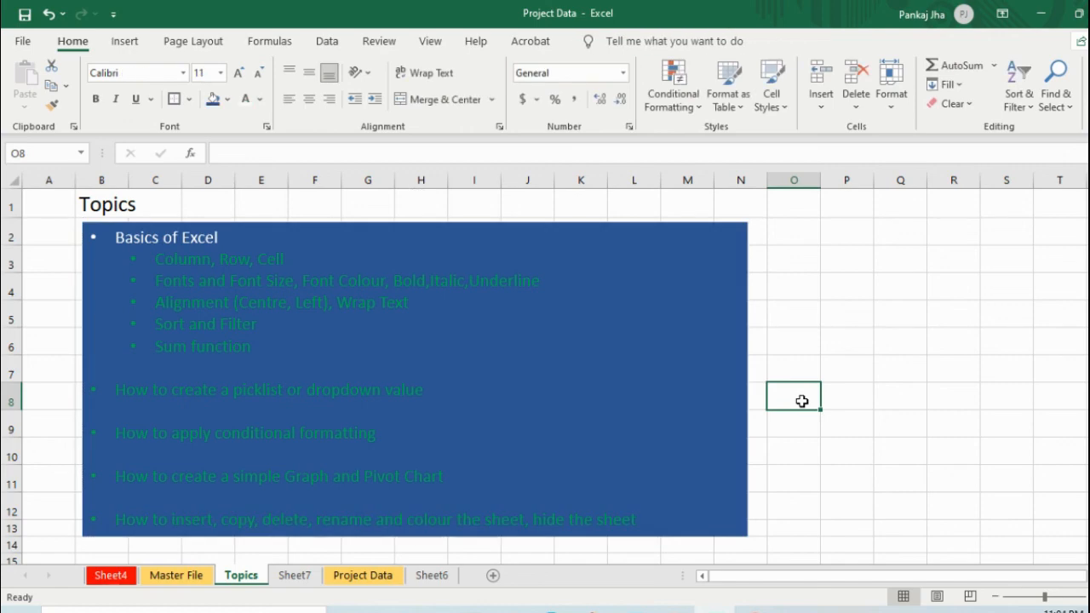